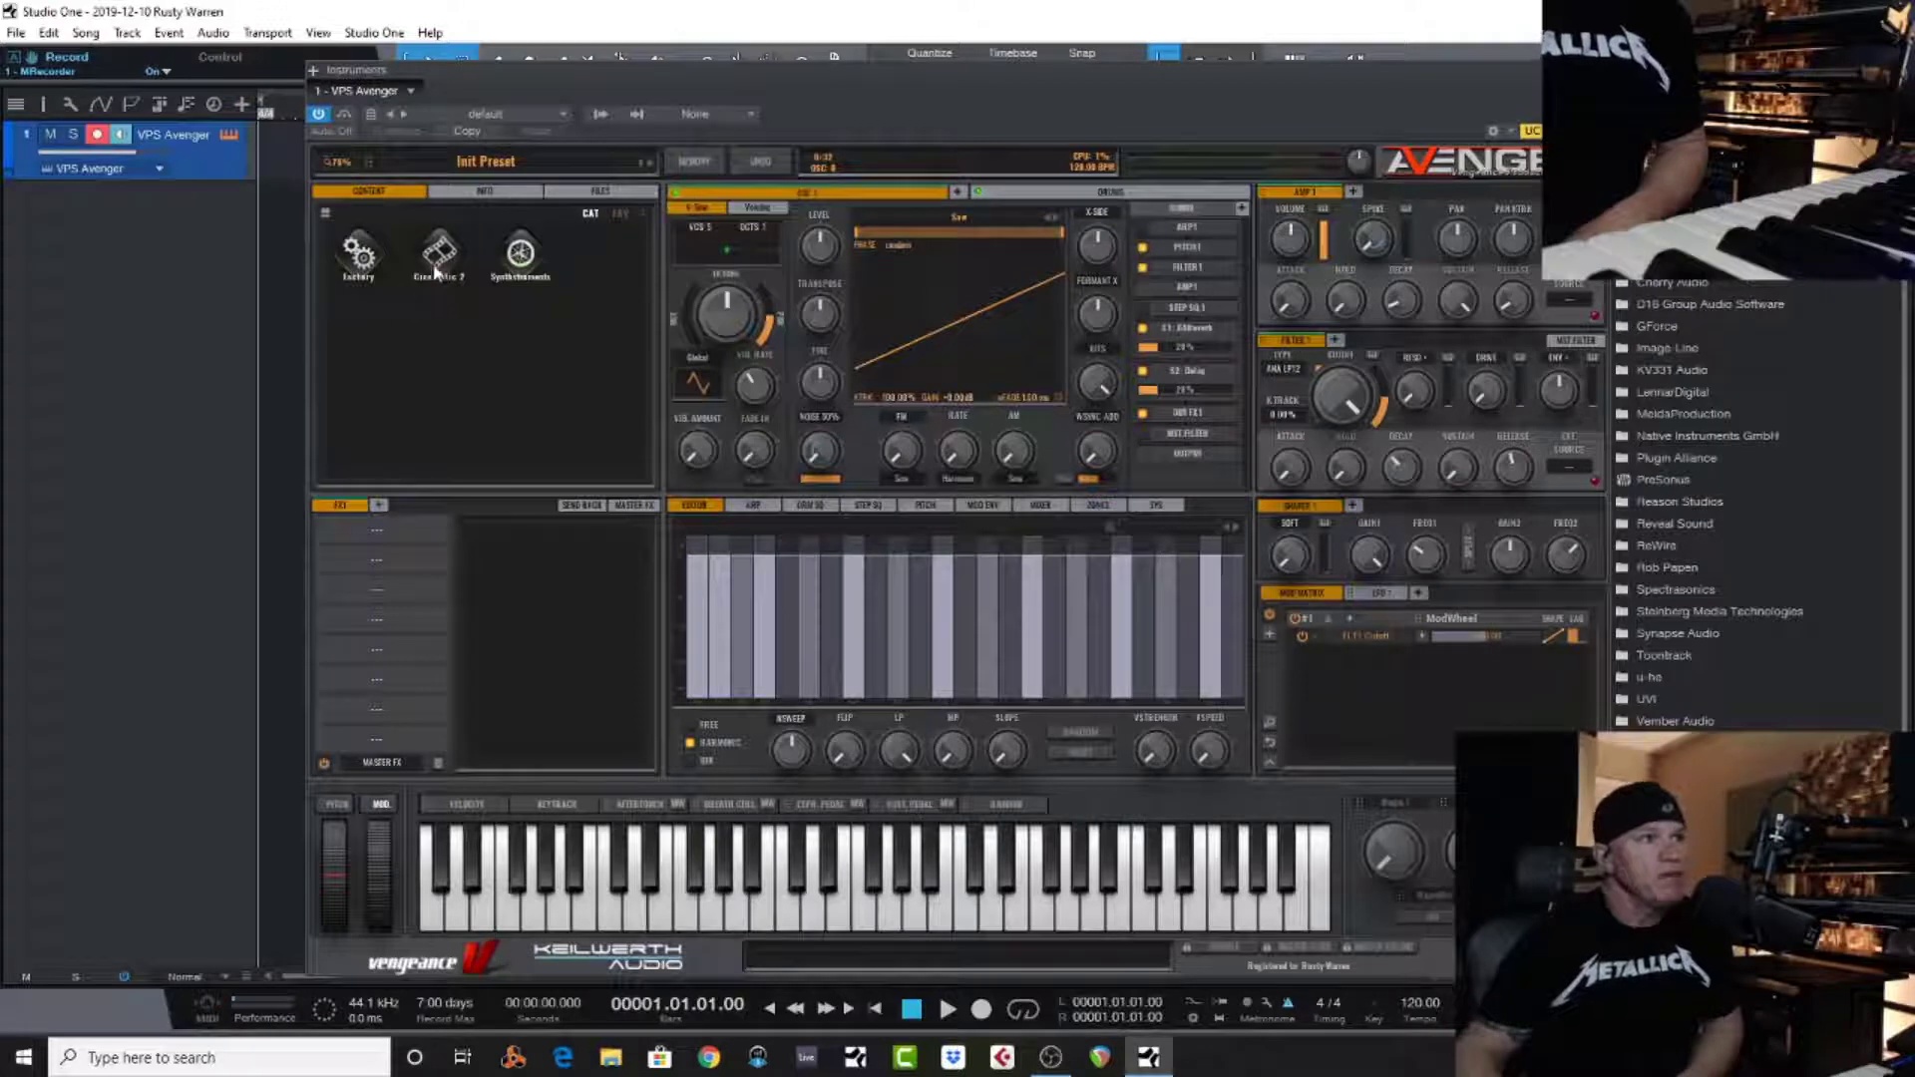
# Load the AR The Dark preset from the Cinematic 2 library in VPS Avenger
pyautogui.click(436, 261)
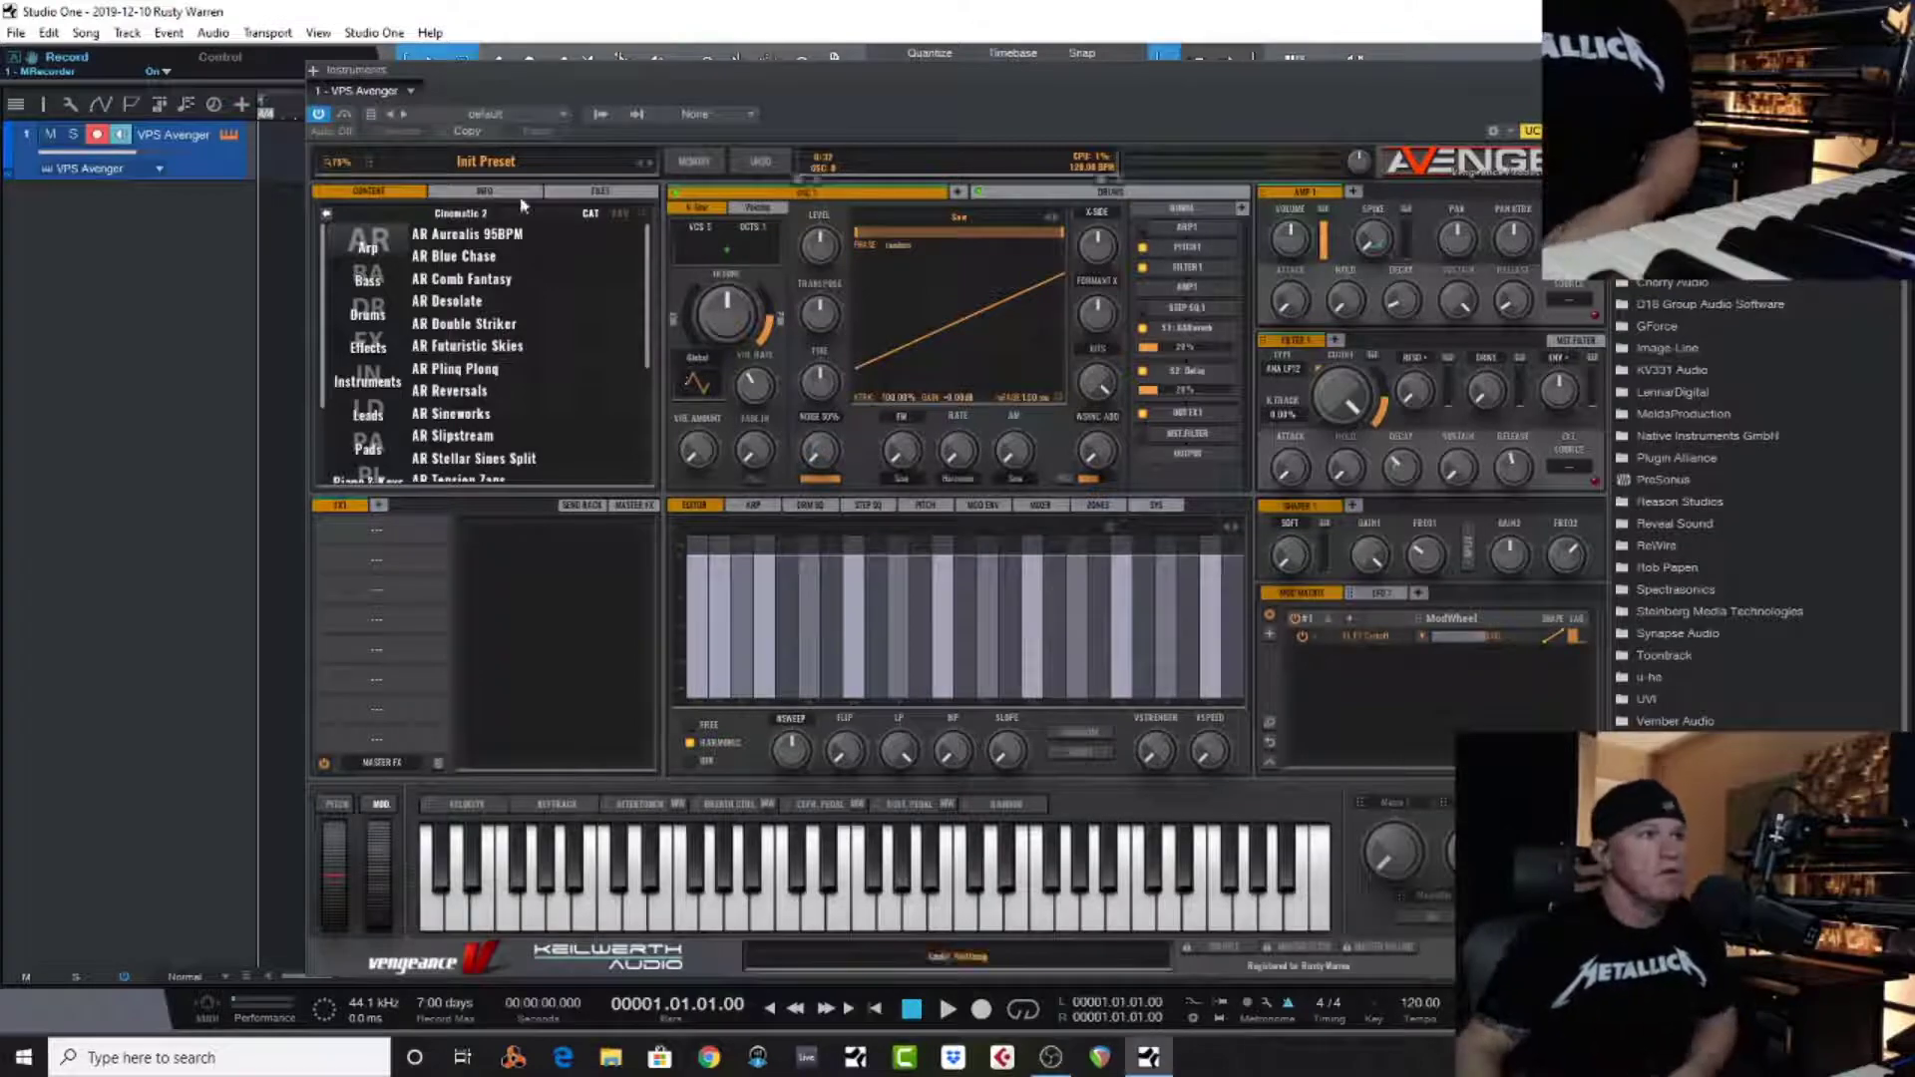
pyautogui.scroll(-1, 518, 411)
pyautogui.scroll(-2, 517, 411)
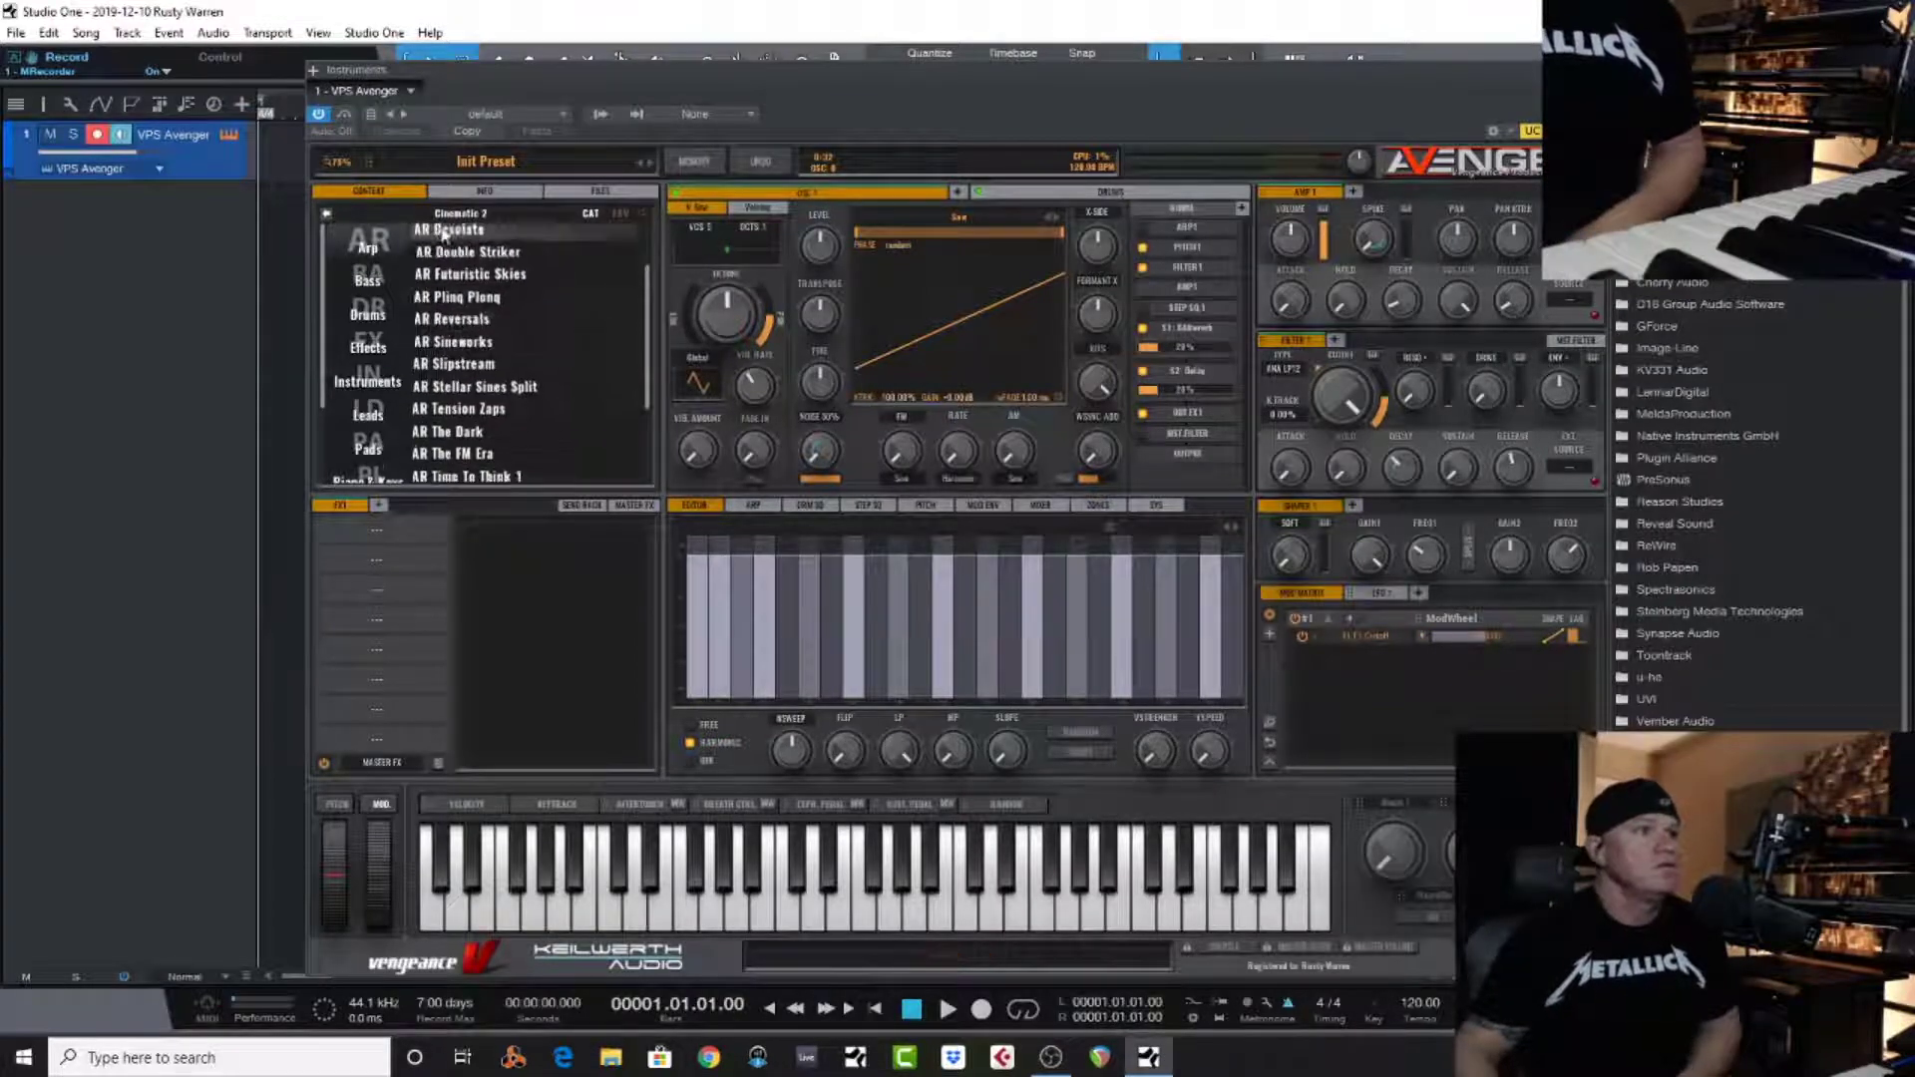
pyautogui.scroll(-3, 475, 425)
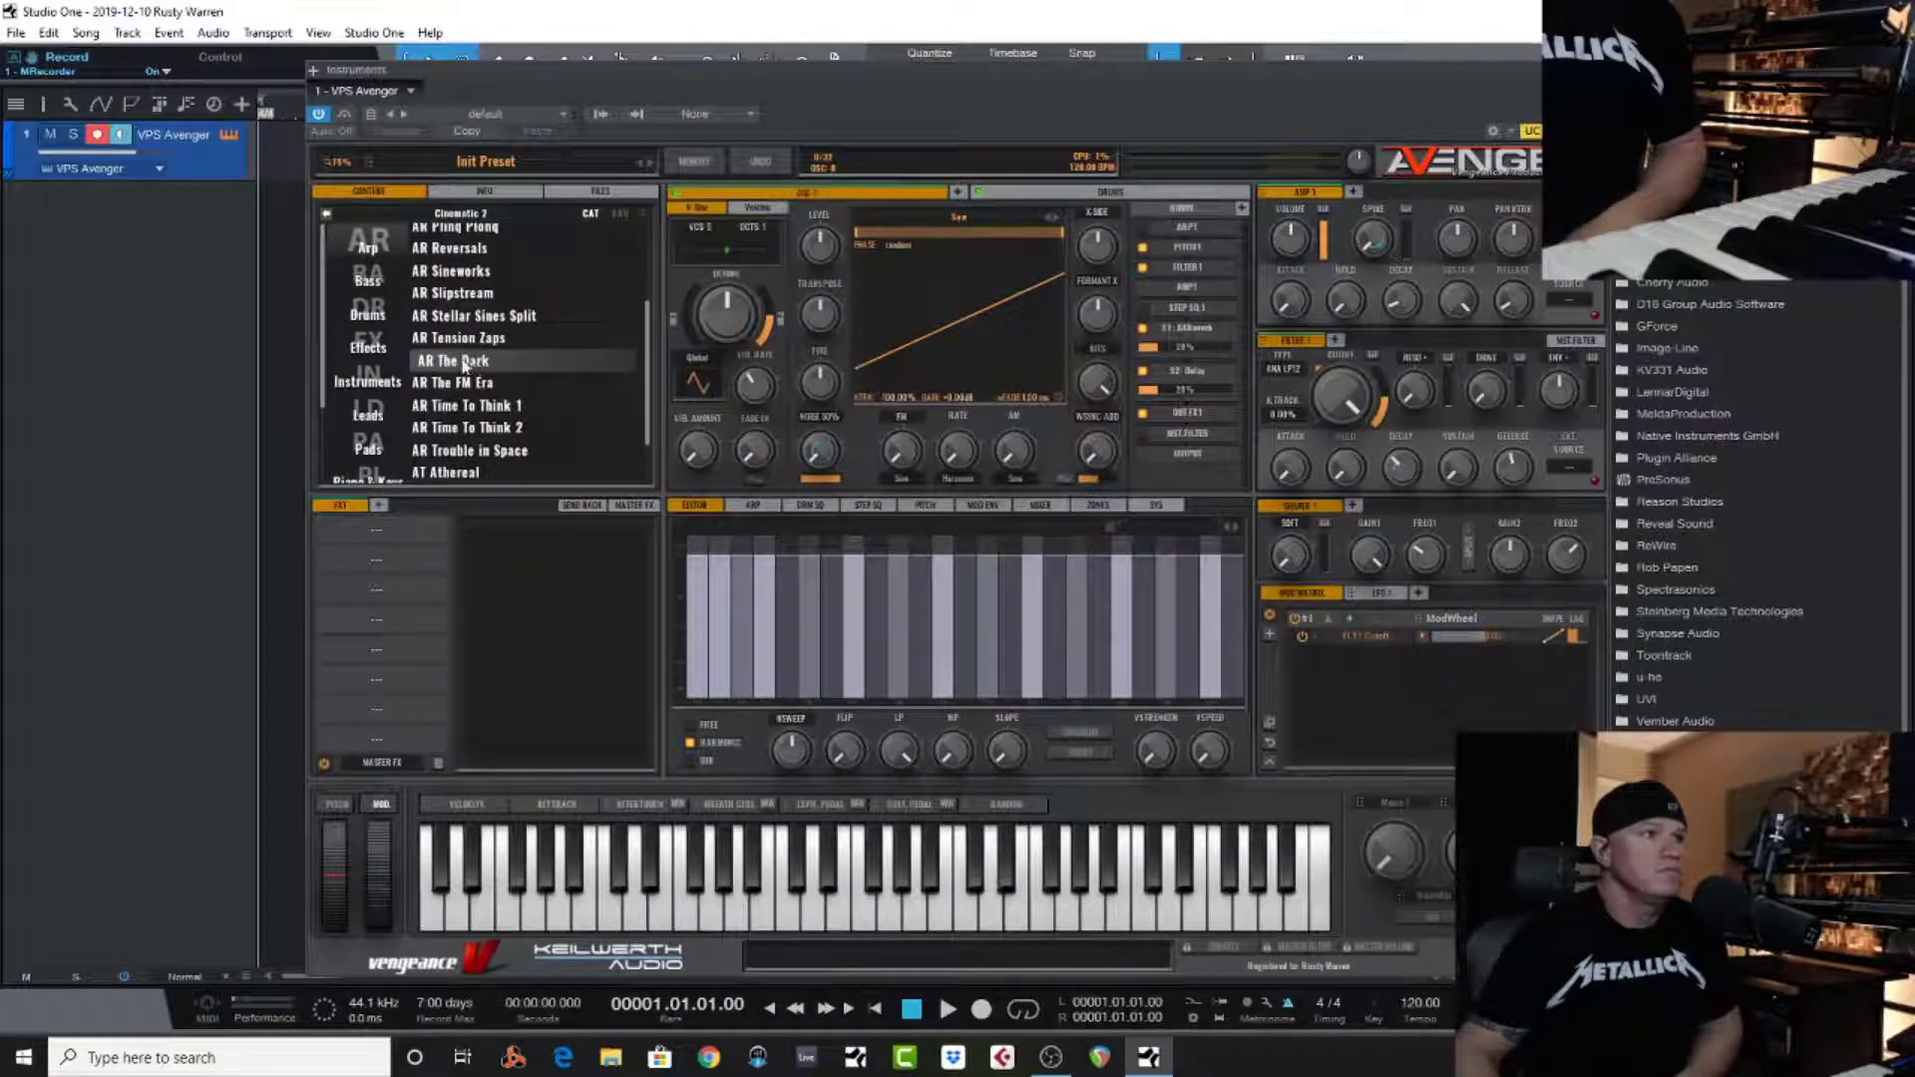
pyautogui.click(464, 361)
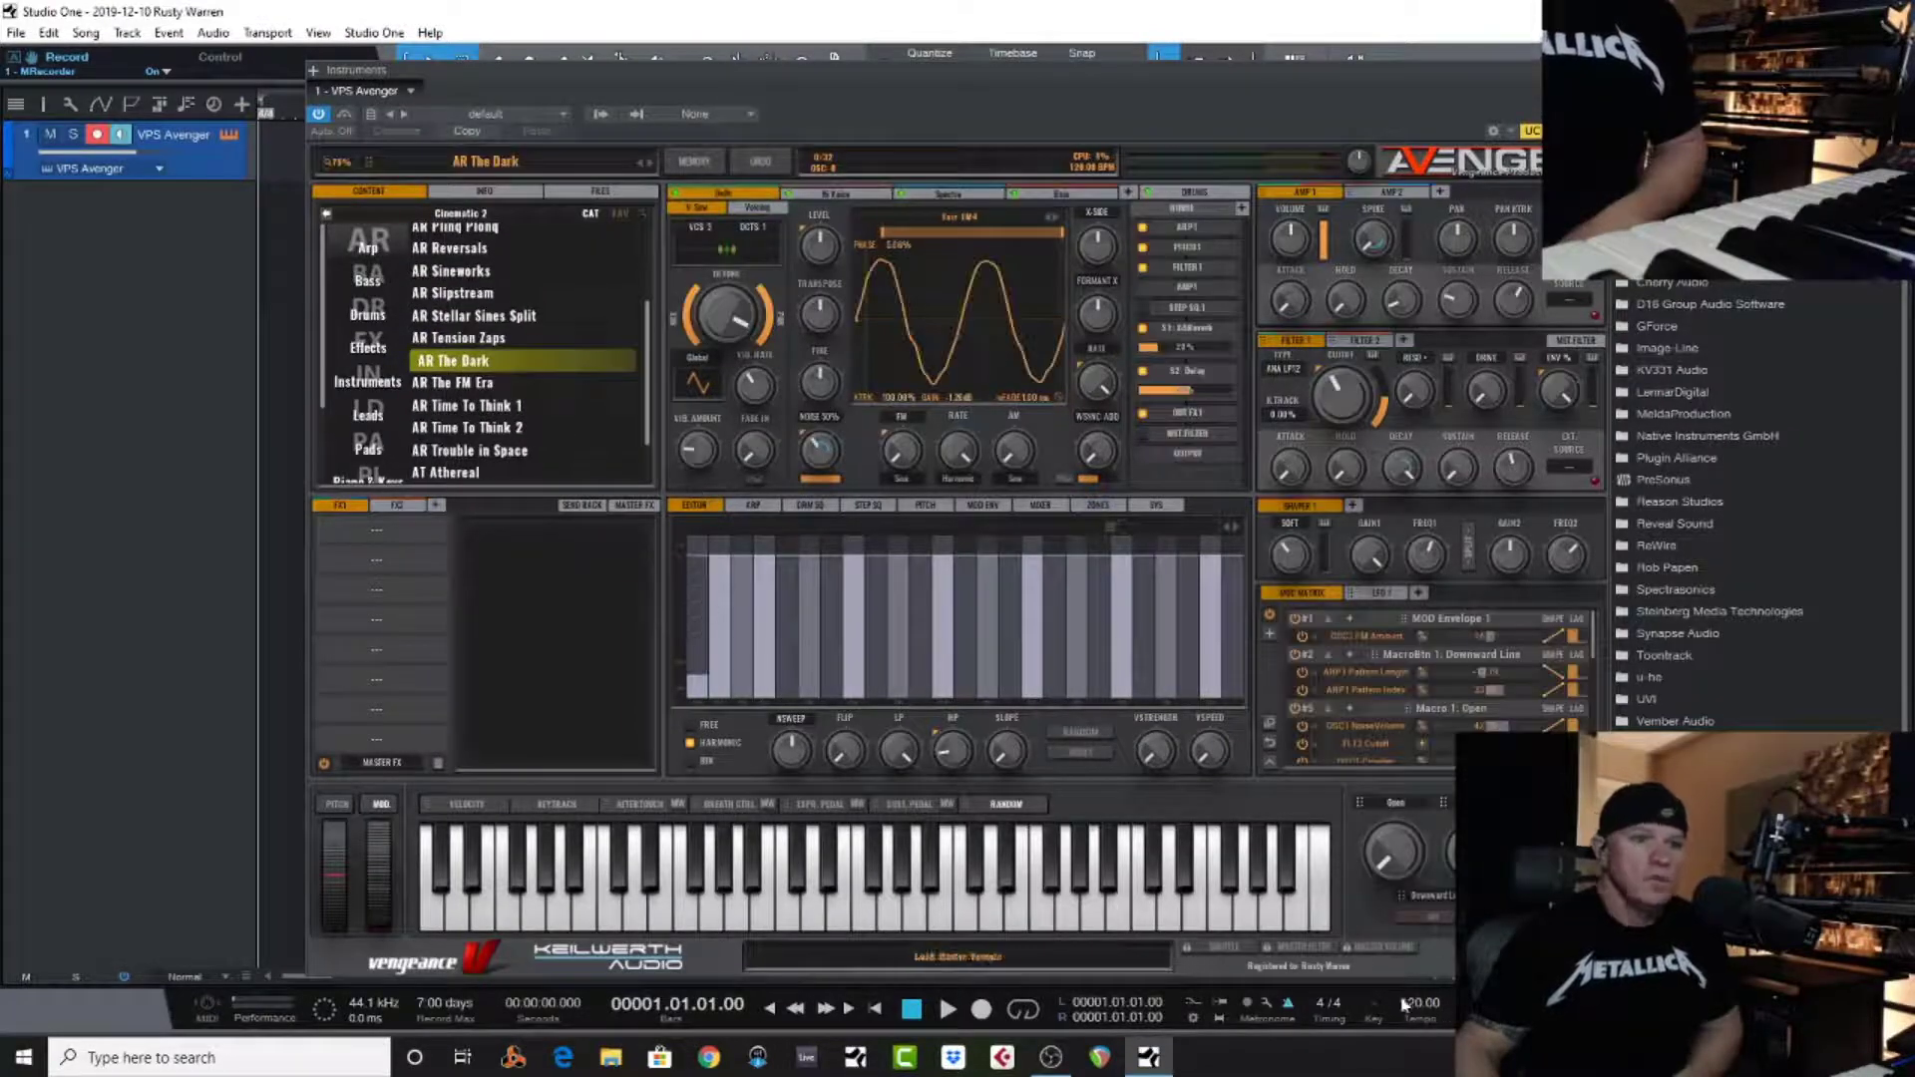
# Set the song tempo to 97 BPM
pyautogui.click(1409, 1007)
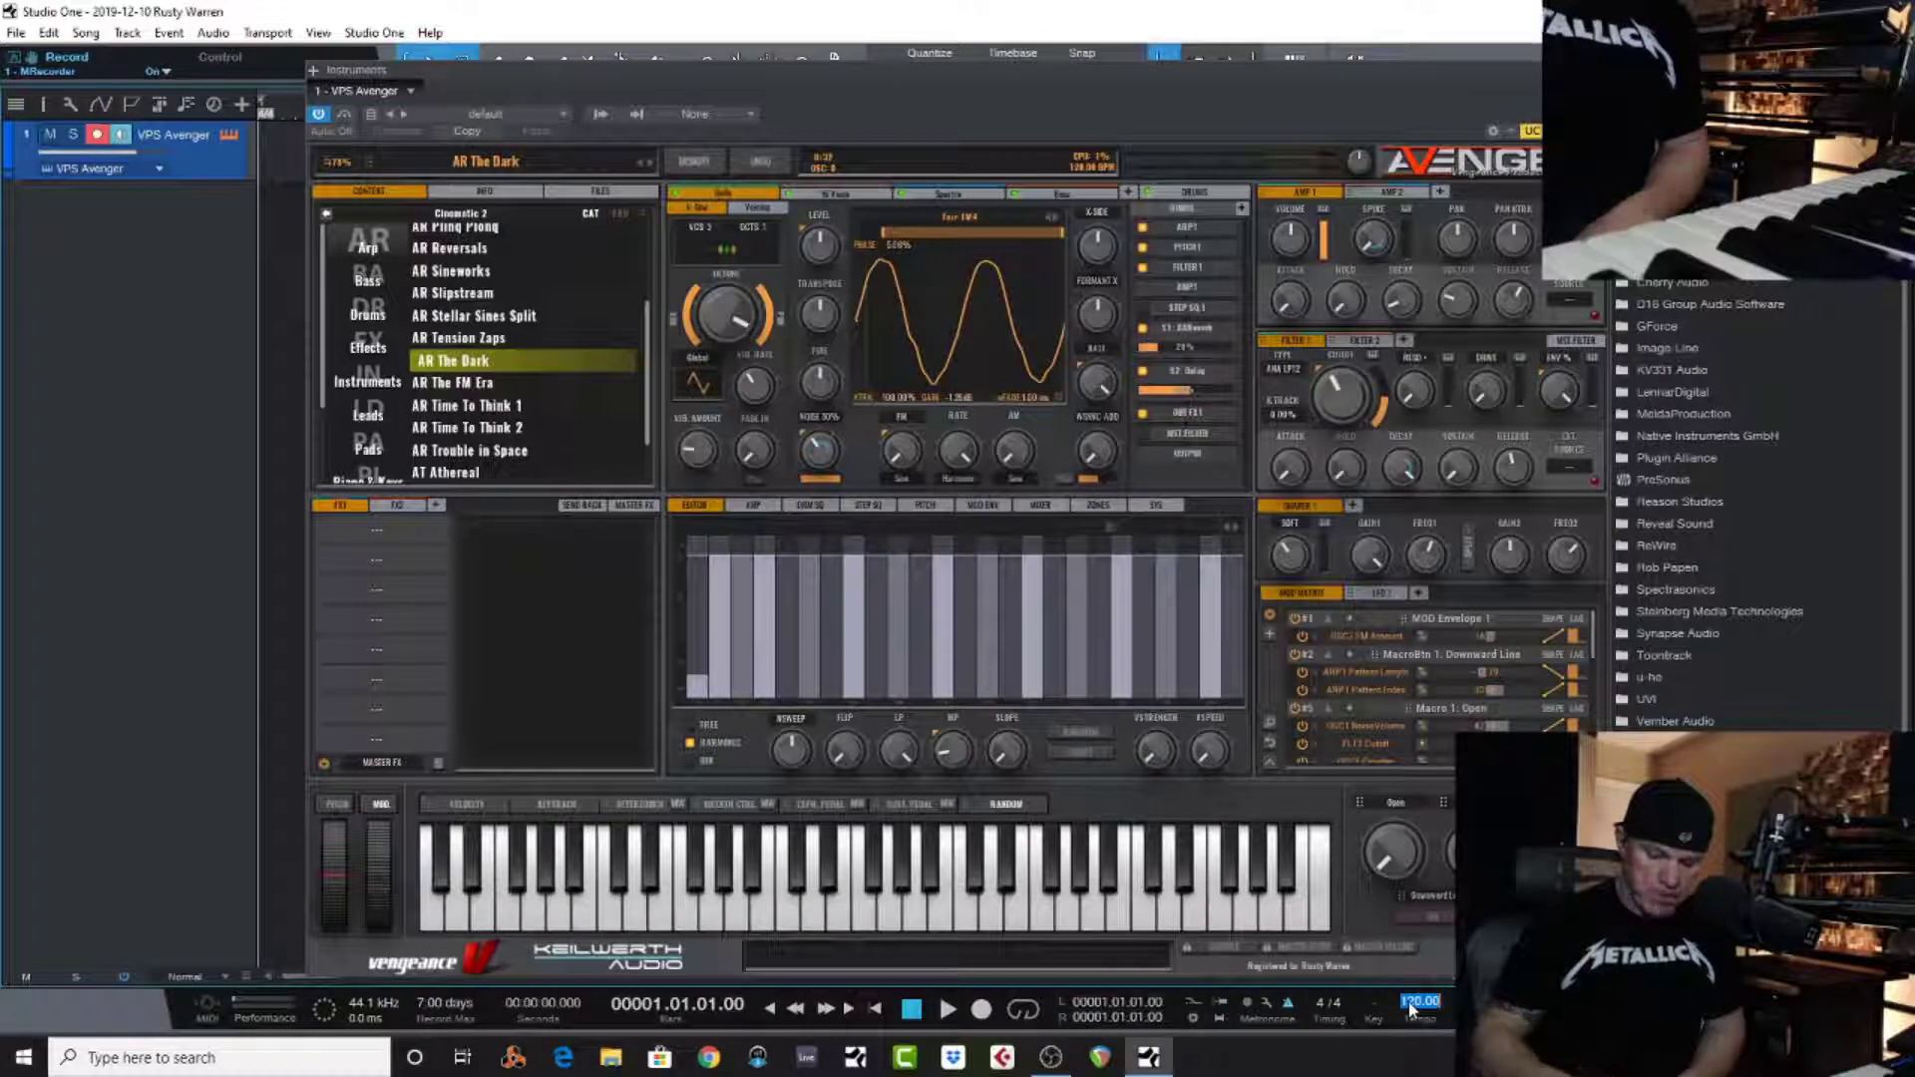
pyautogui.write('97')
pyautogui.press('Return')
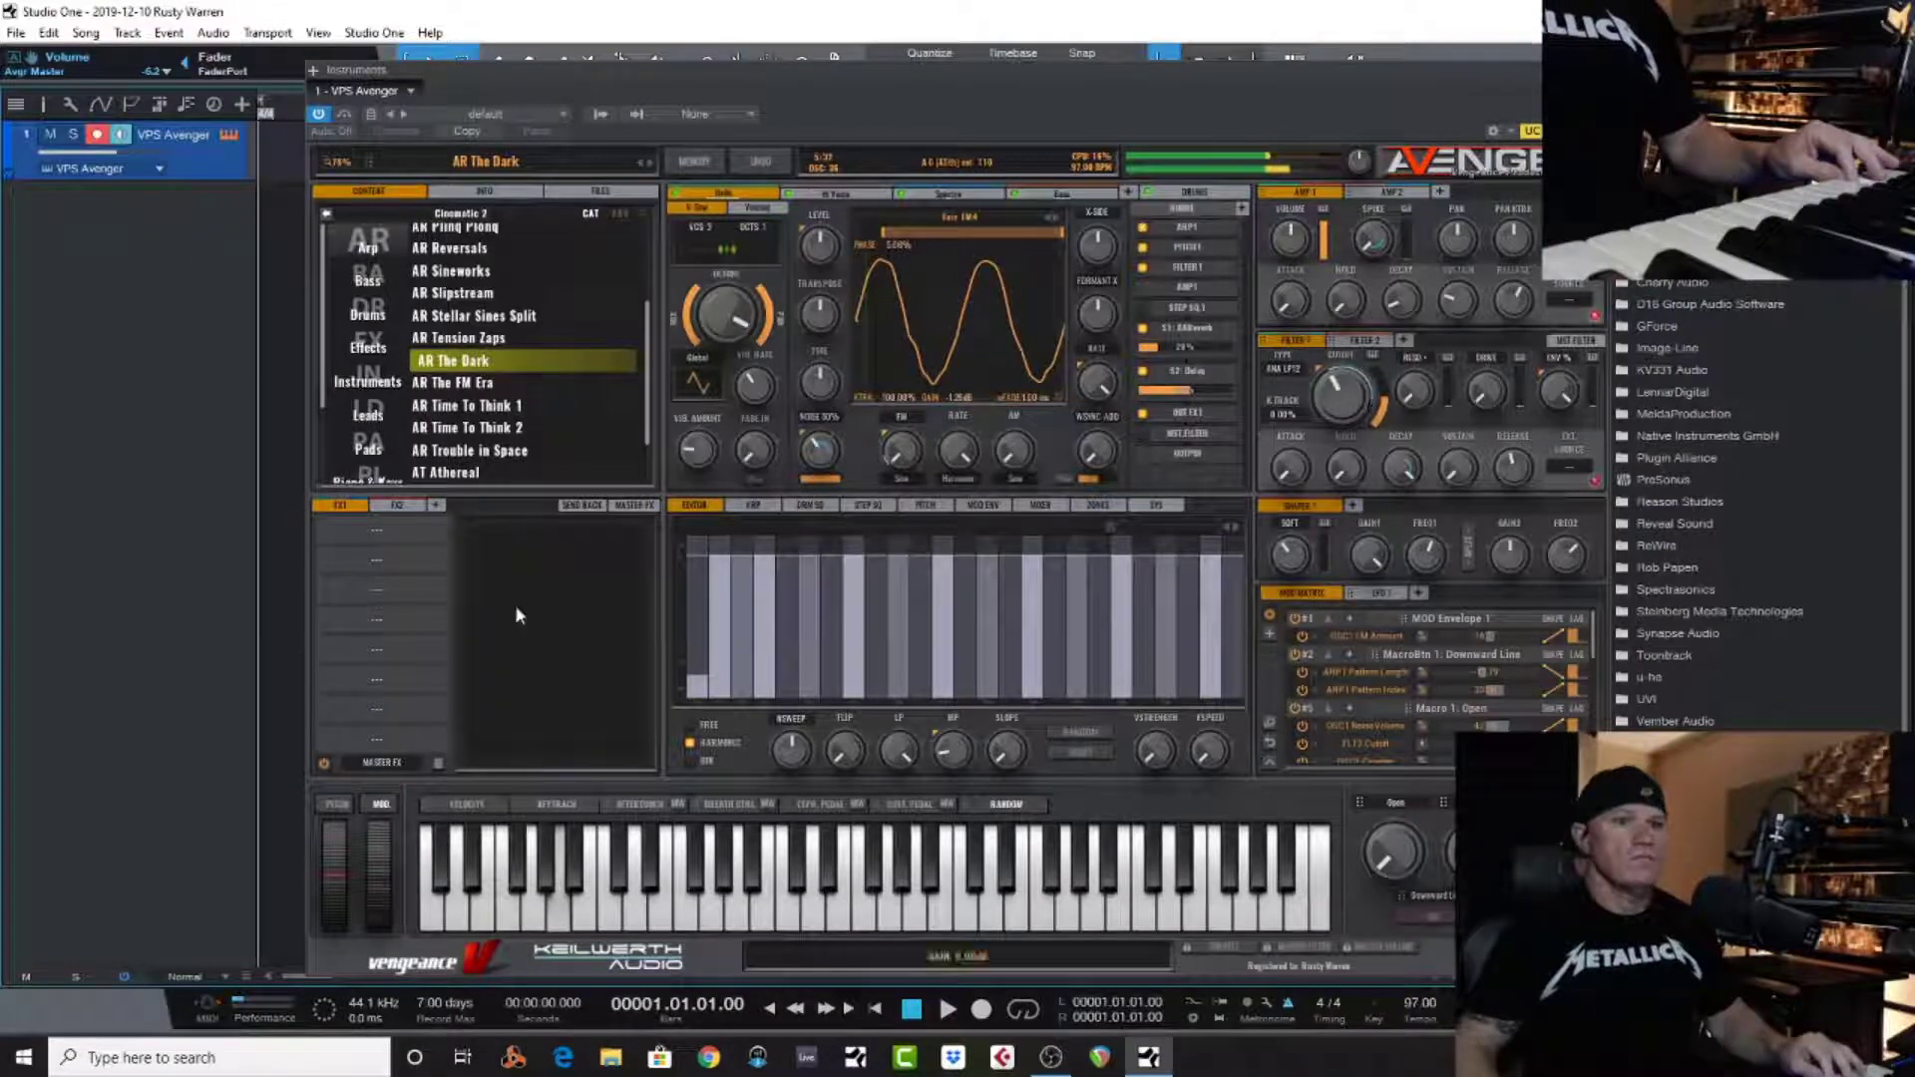
# Try out AR The Dark's macro controls, sweeping the Open macro and switching on the Downward Line macro button
pyautogui.moveTo(1402, 858); pyautogui.dragTo(1420, 701)
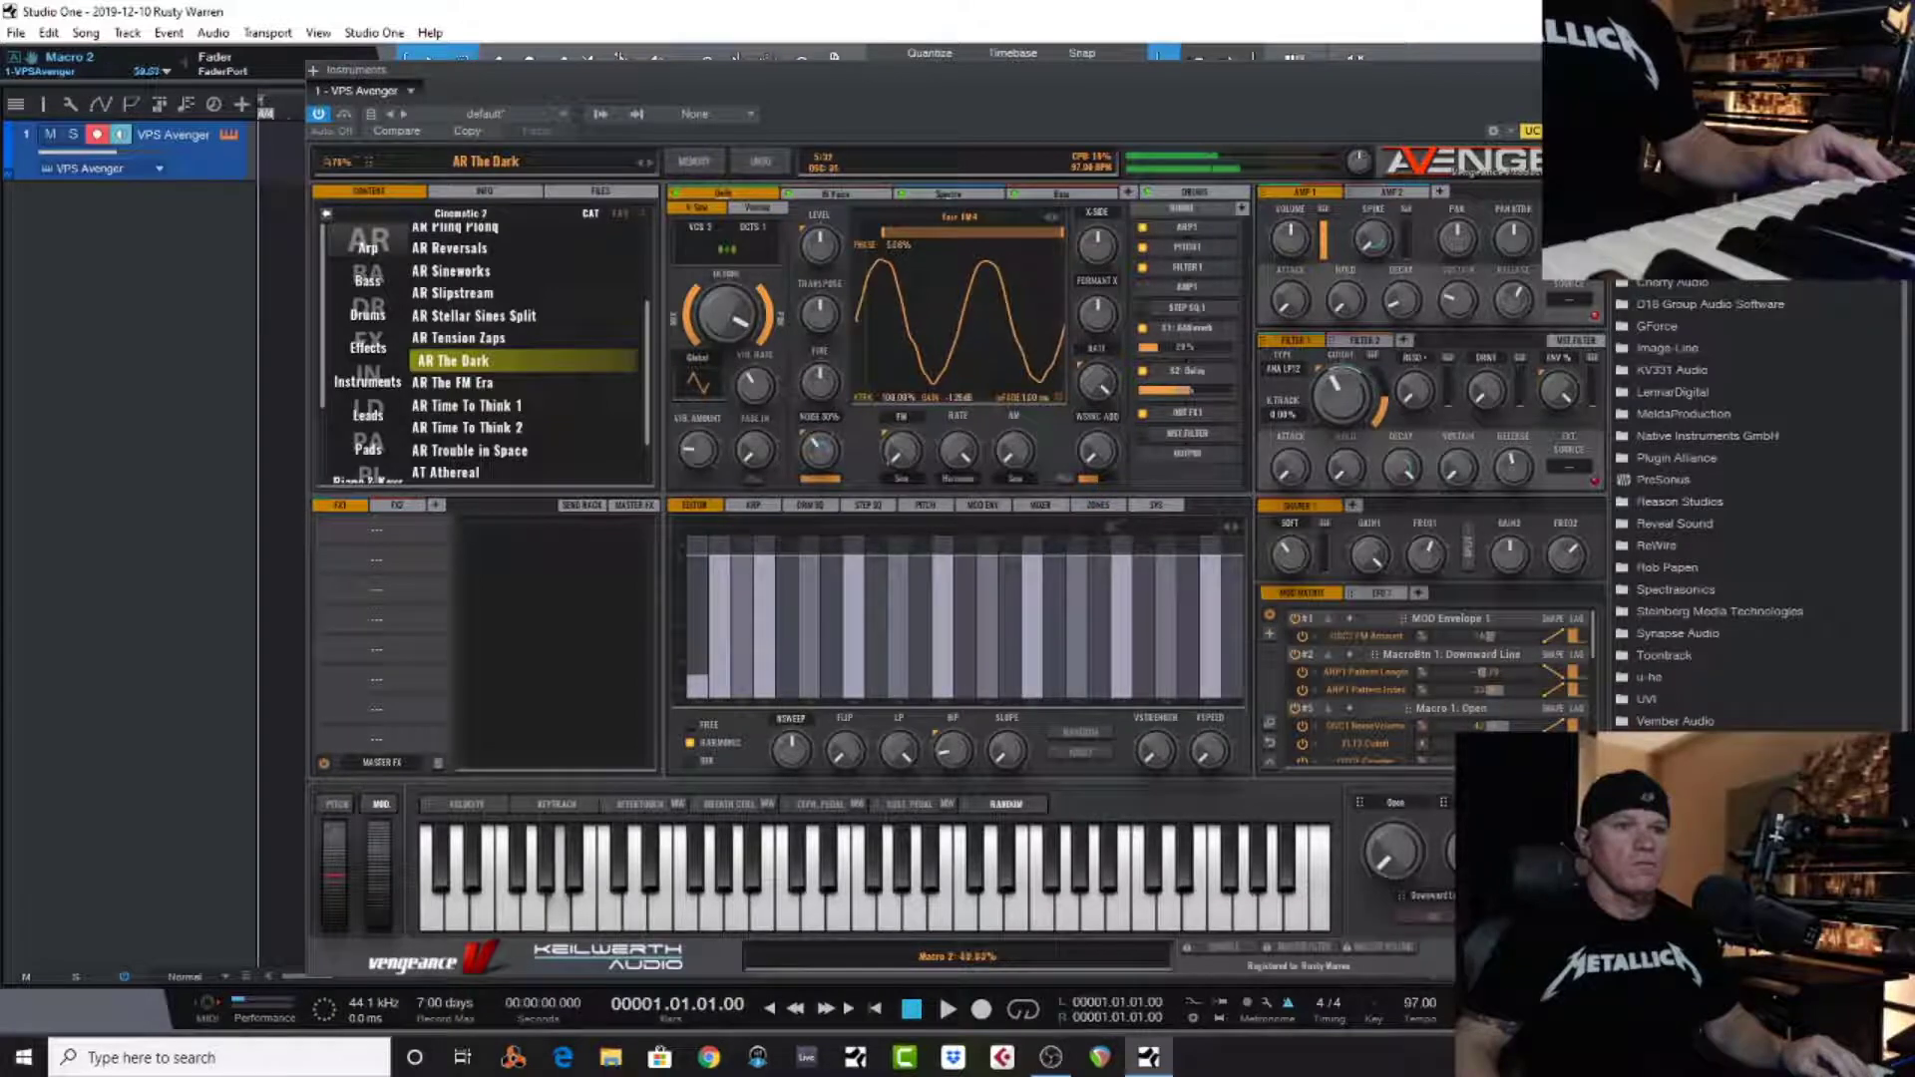
pyautogui.click(1449, 922)
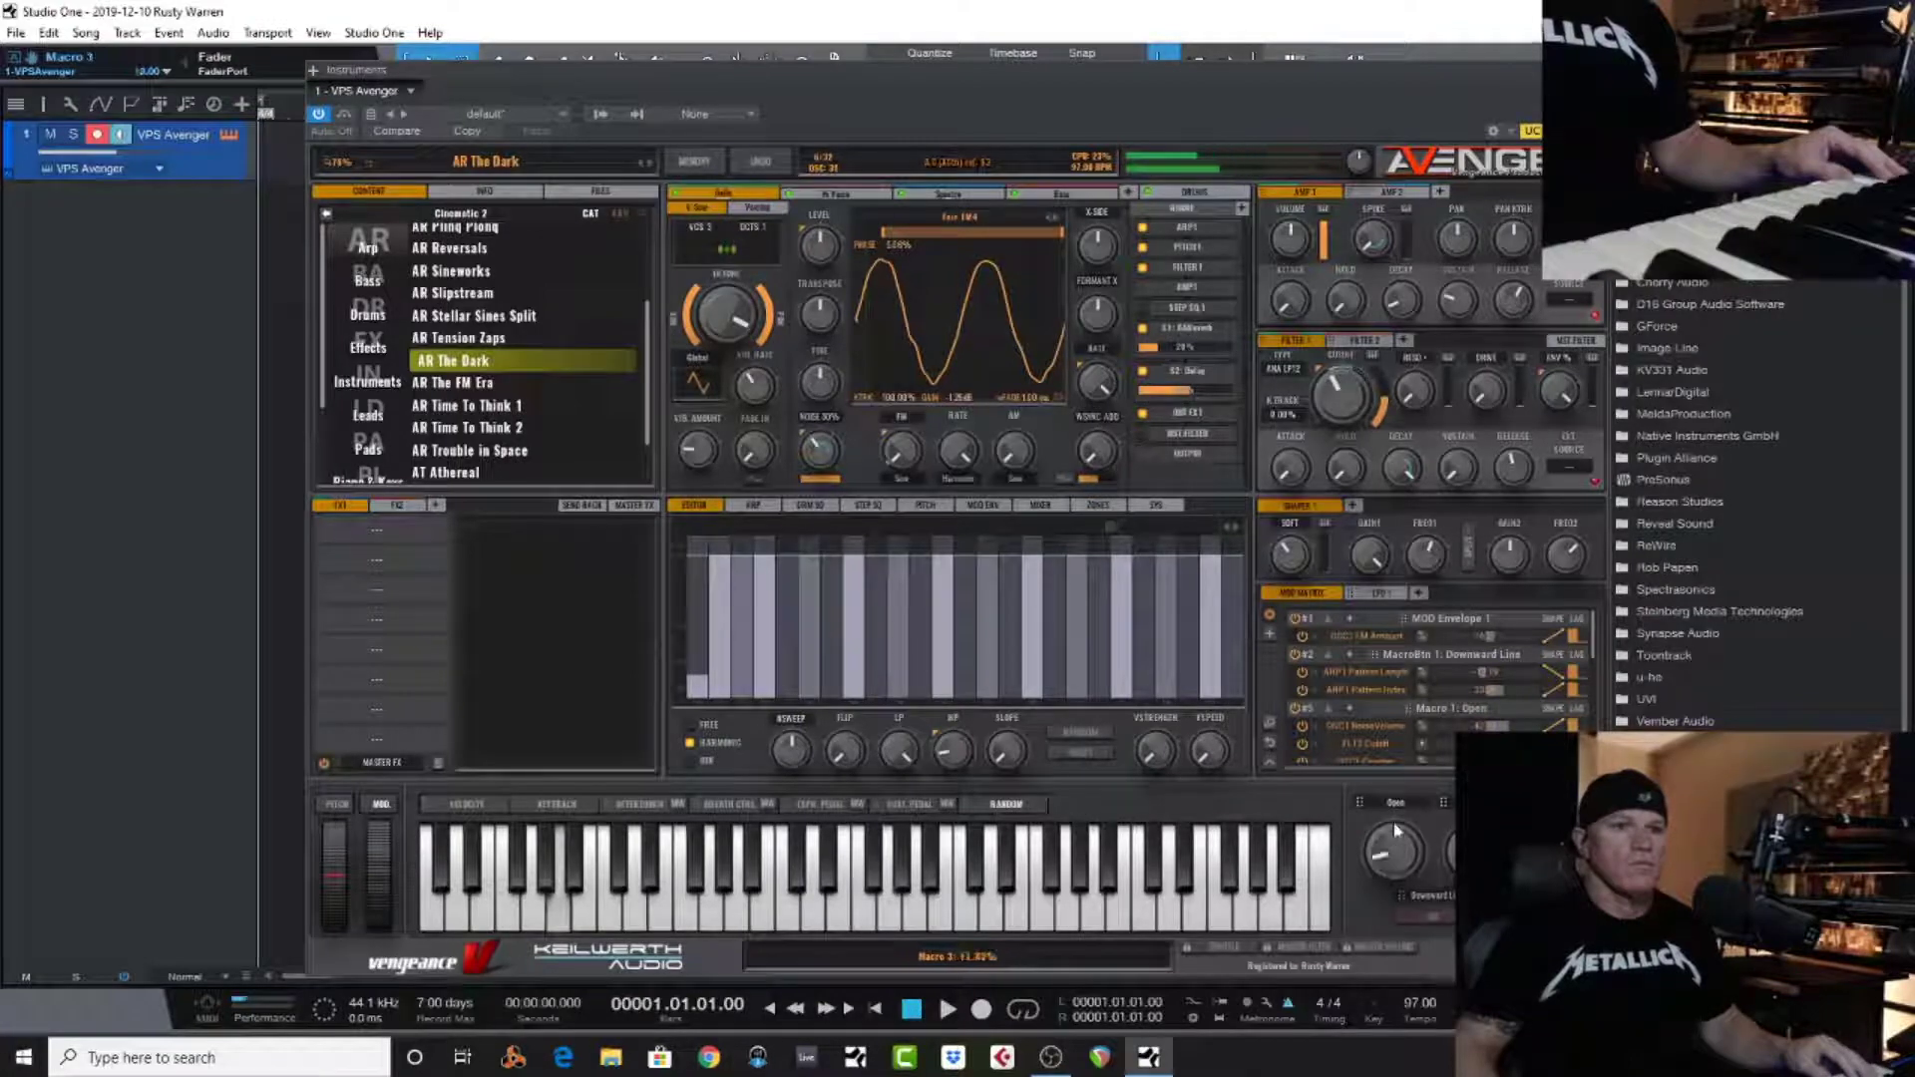
pyautogui.moveTo(1396, 831); pyautogui.dragTo(1383, 908)
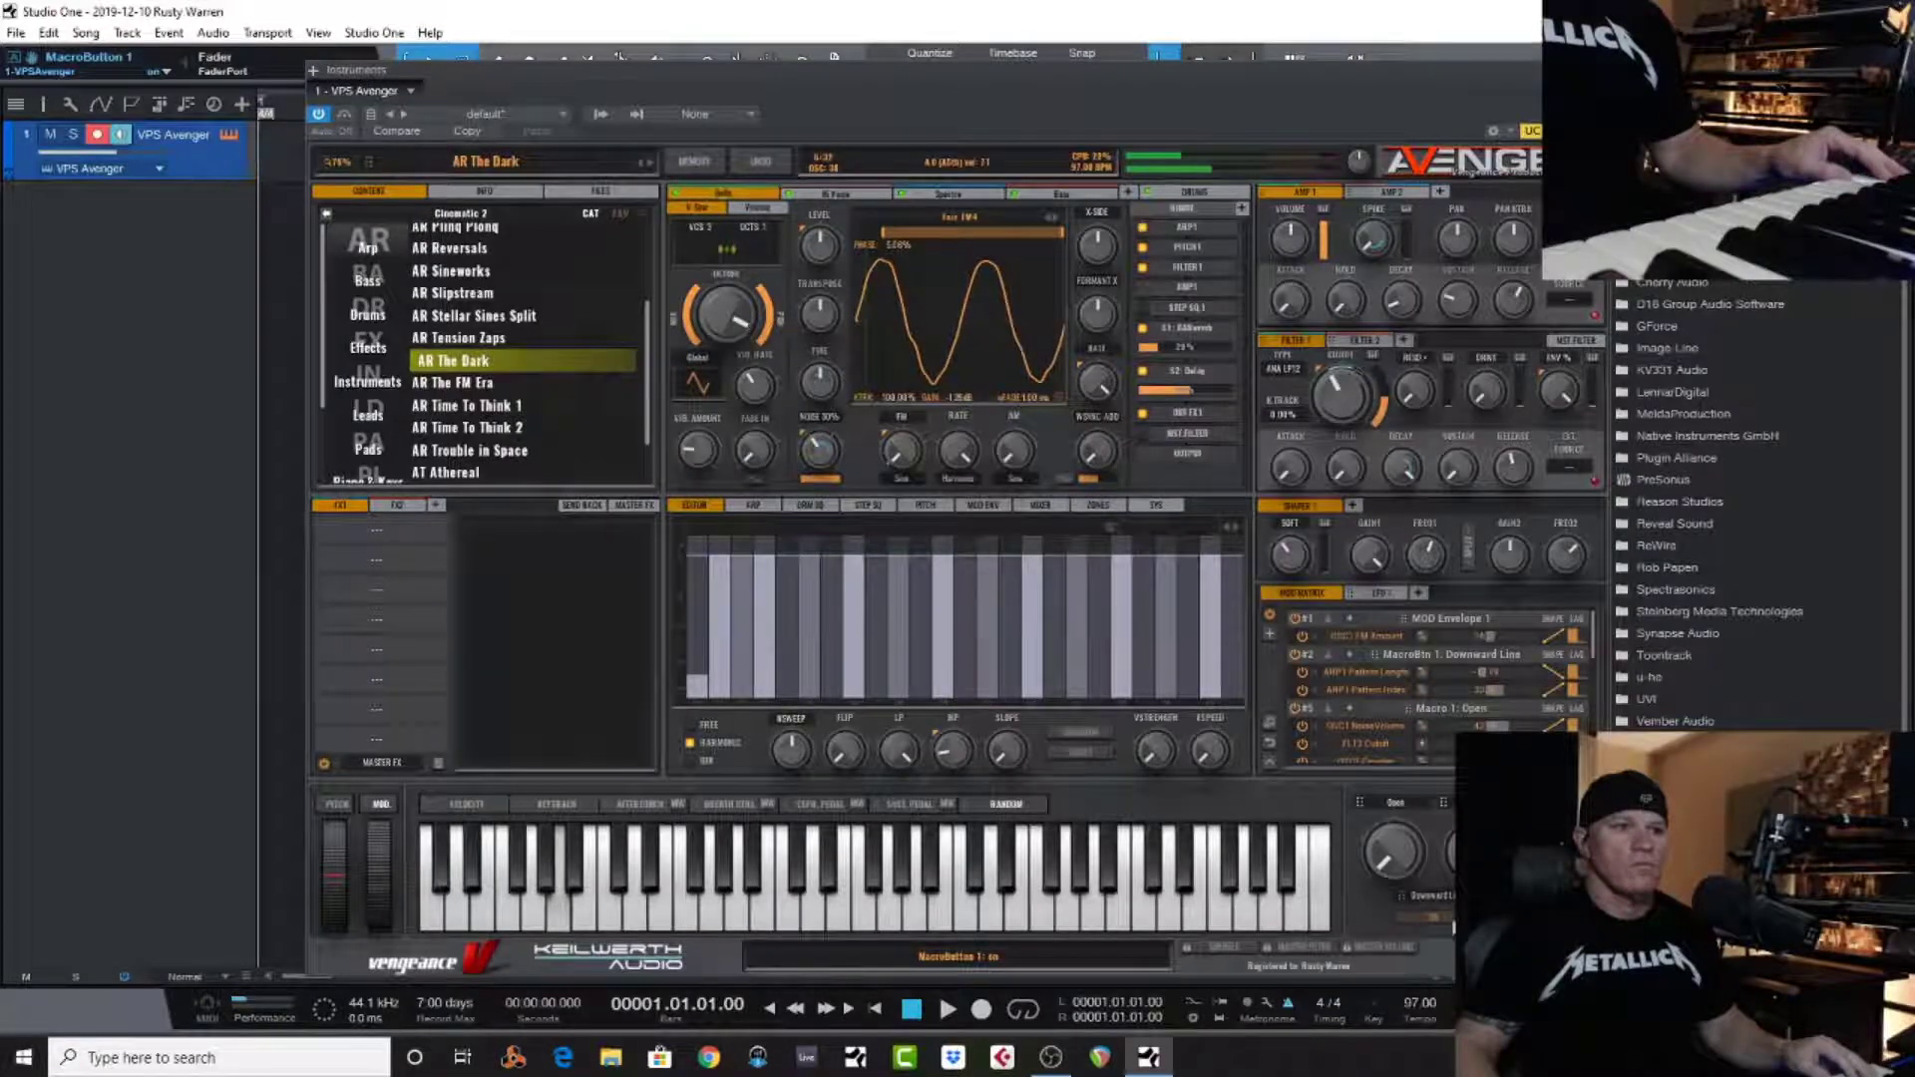
pyautogui.click(1452, 919)
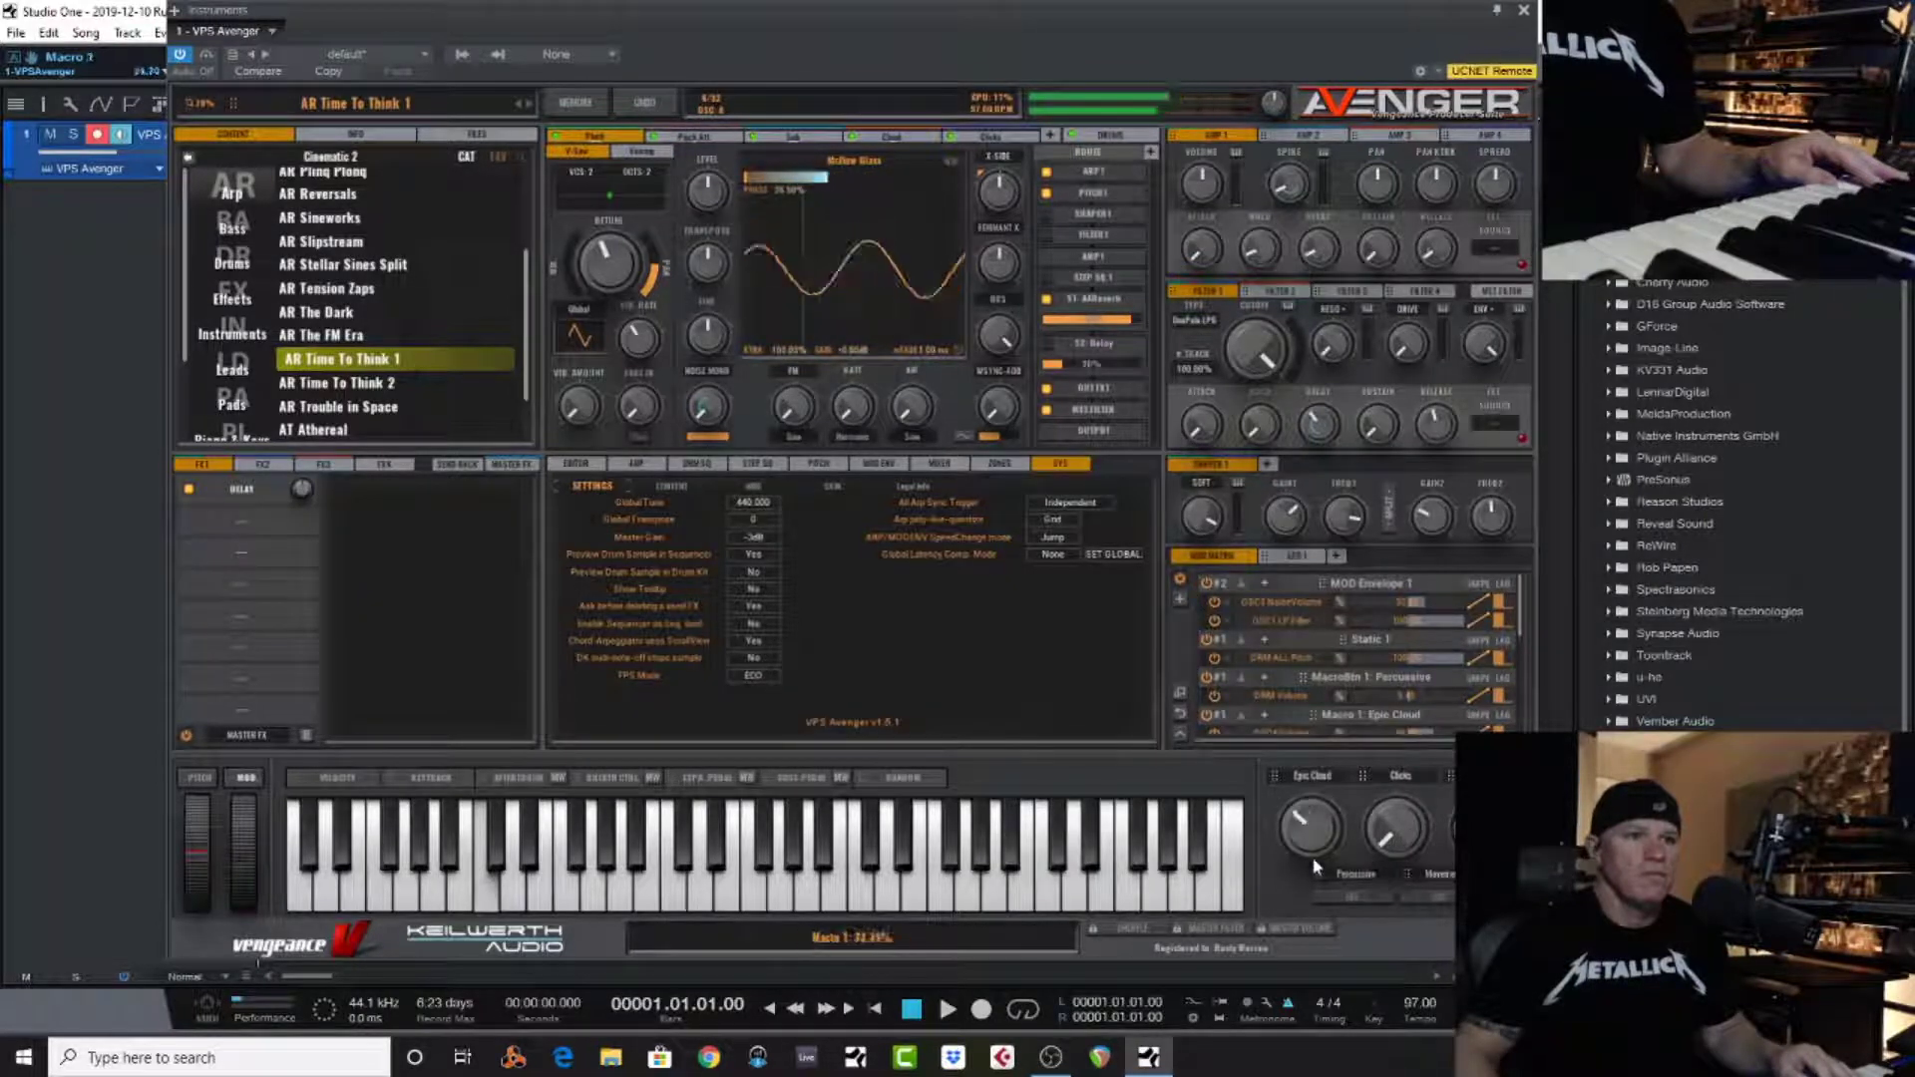
# Load the AR Trouble in Space preset and sweep its Pitch Ladder Up macro
pyautogui.doubleClick(764, 179)
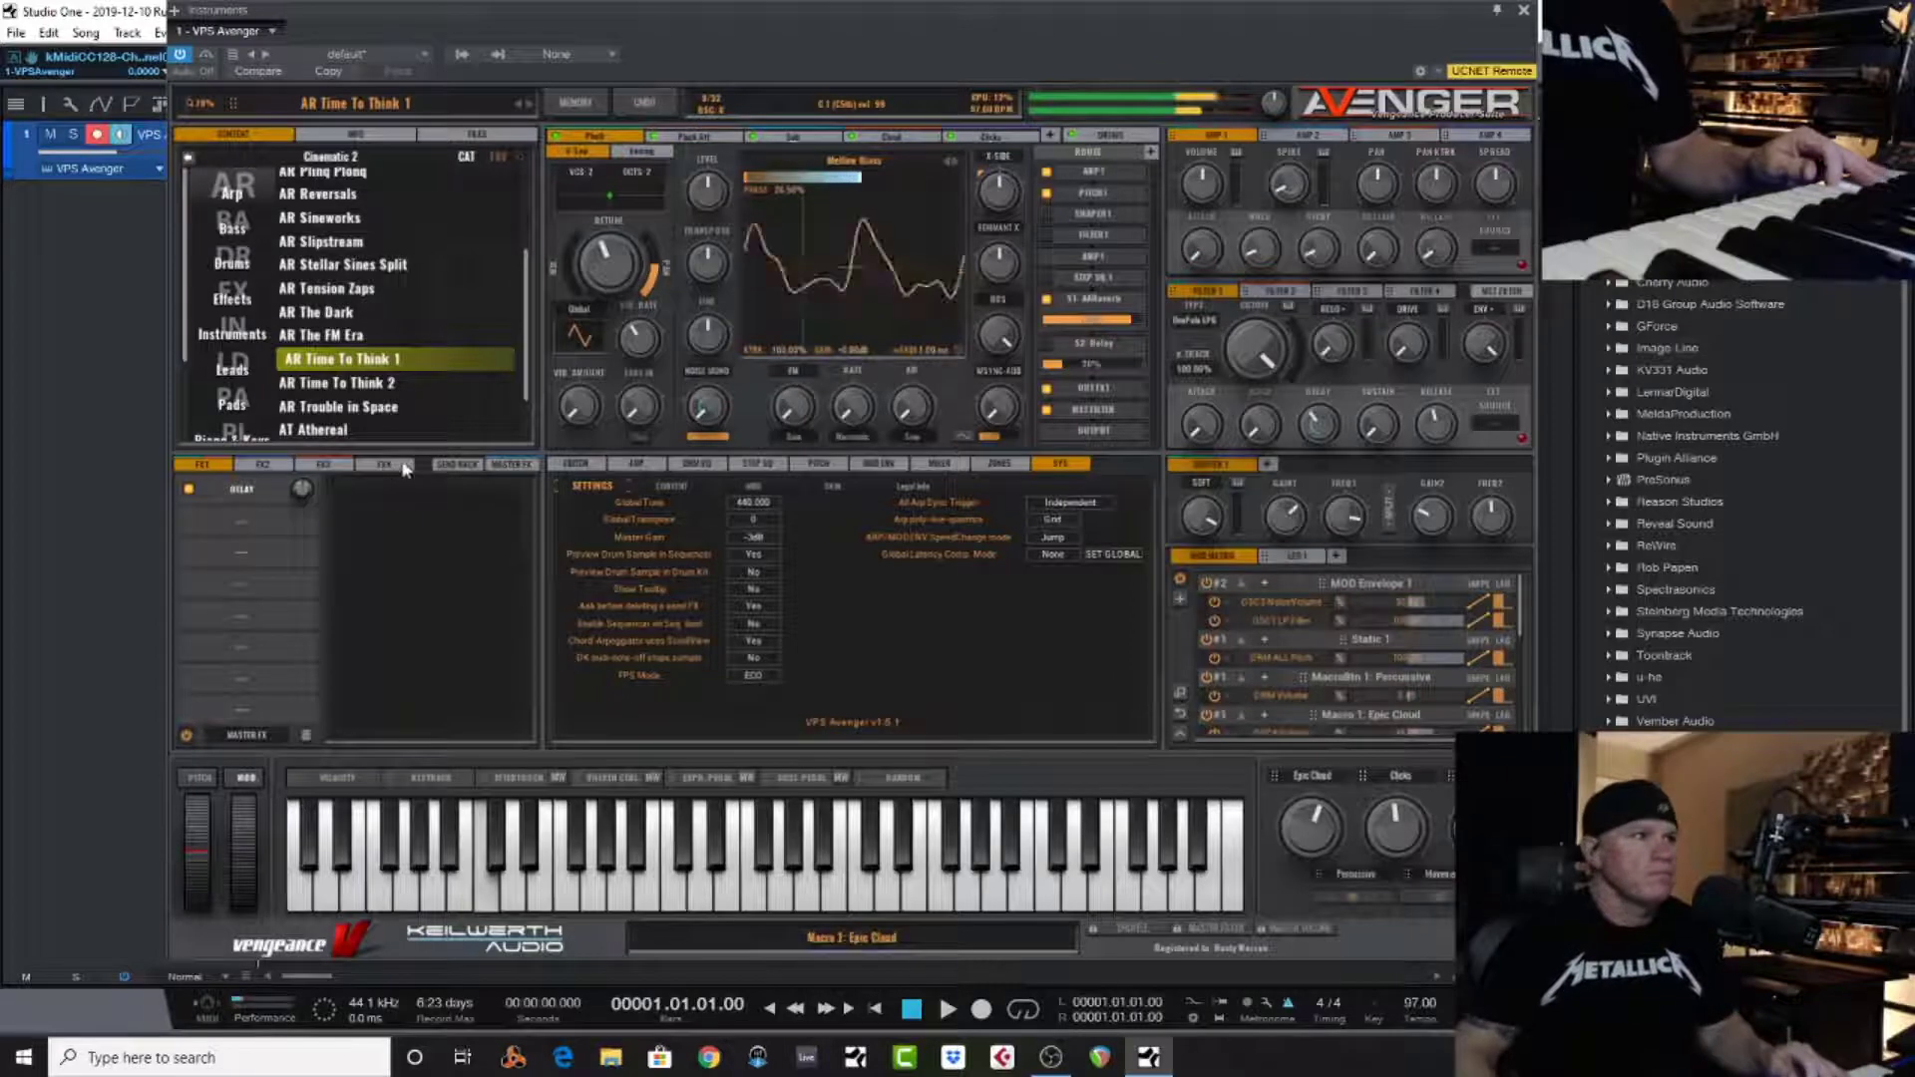
pyautogui.click(348, 407)
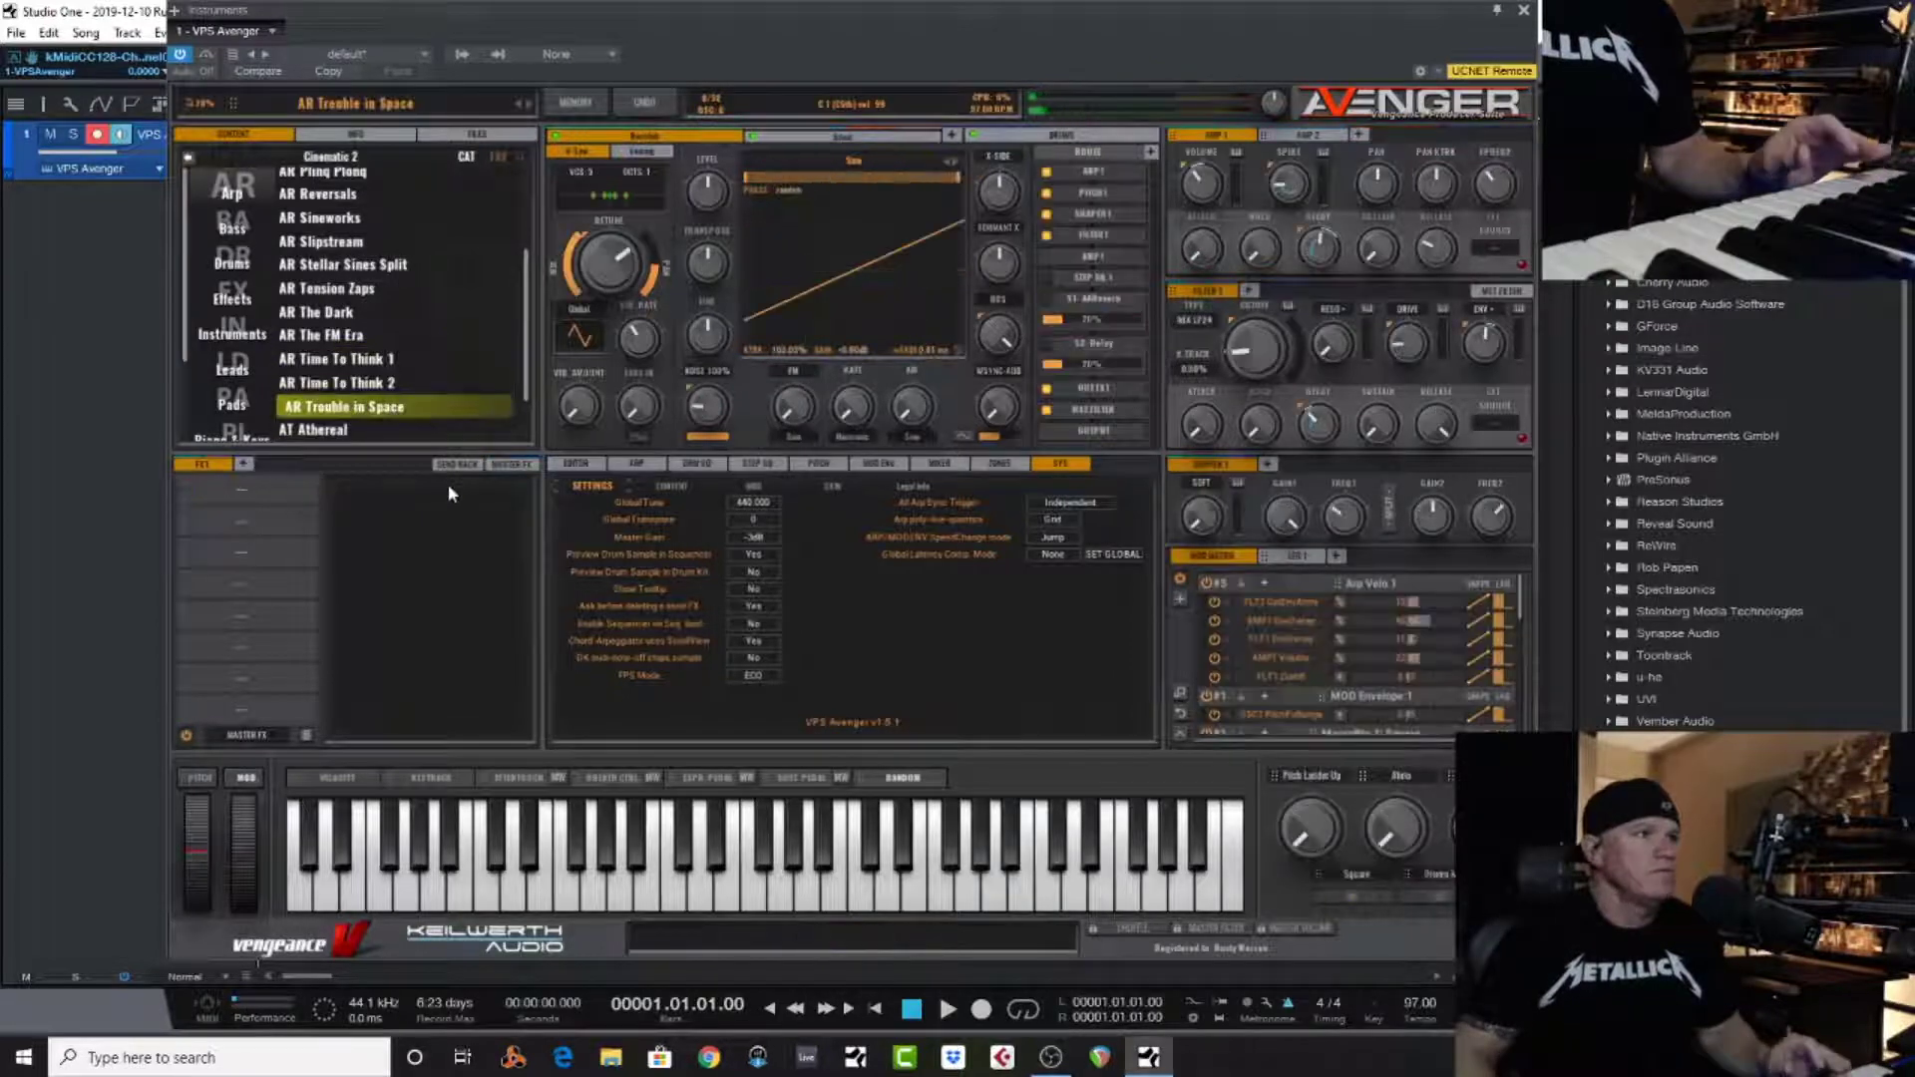
pyautogui.moveTo(1315, 810)
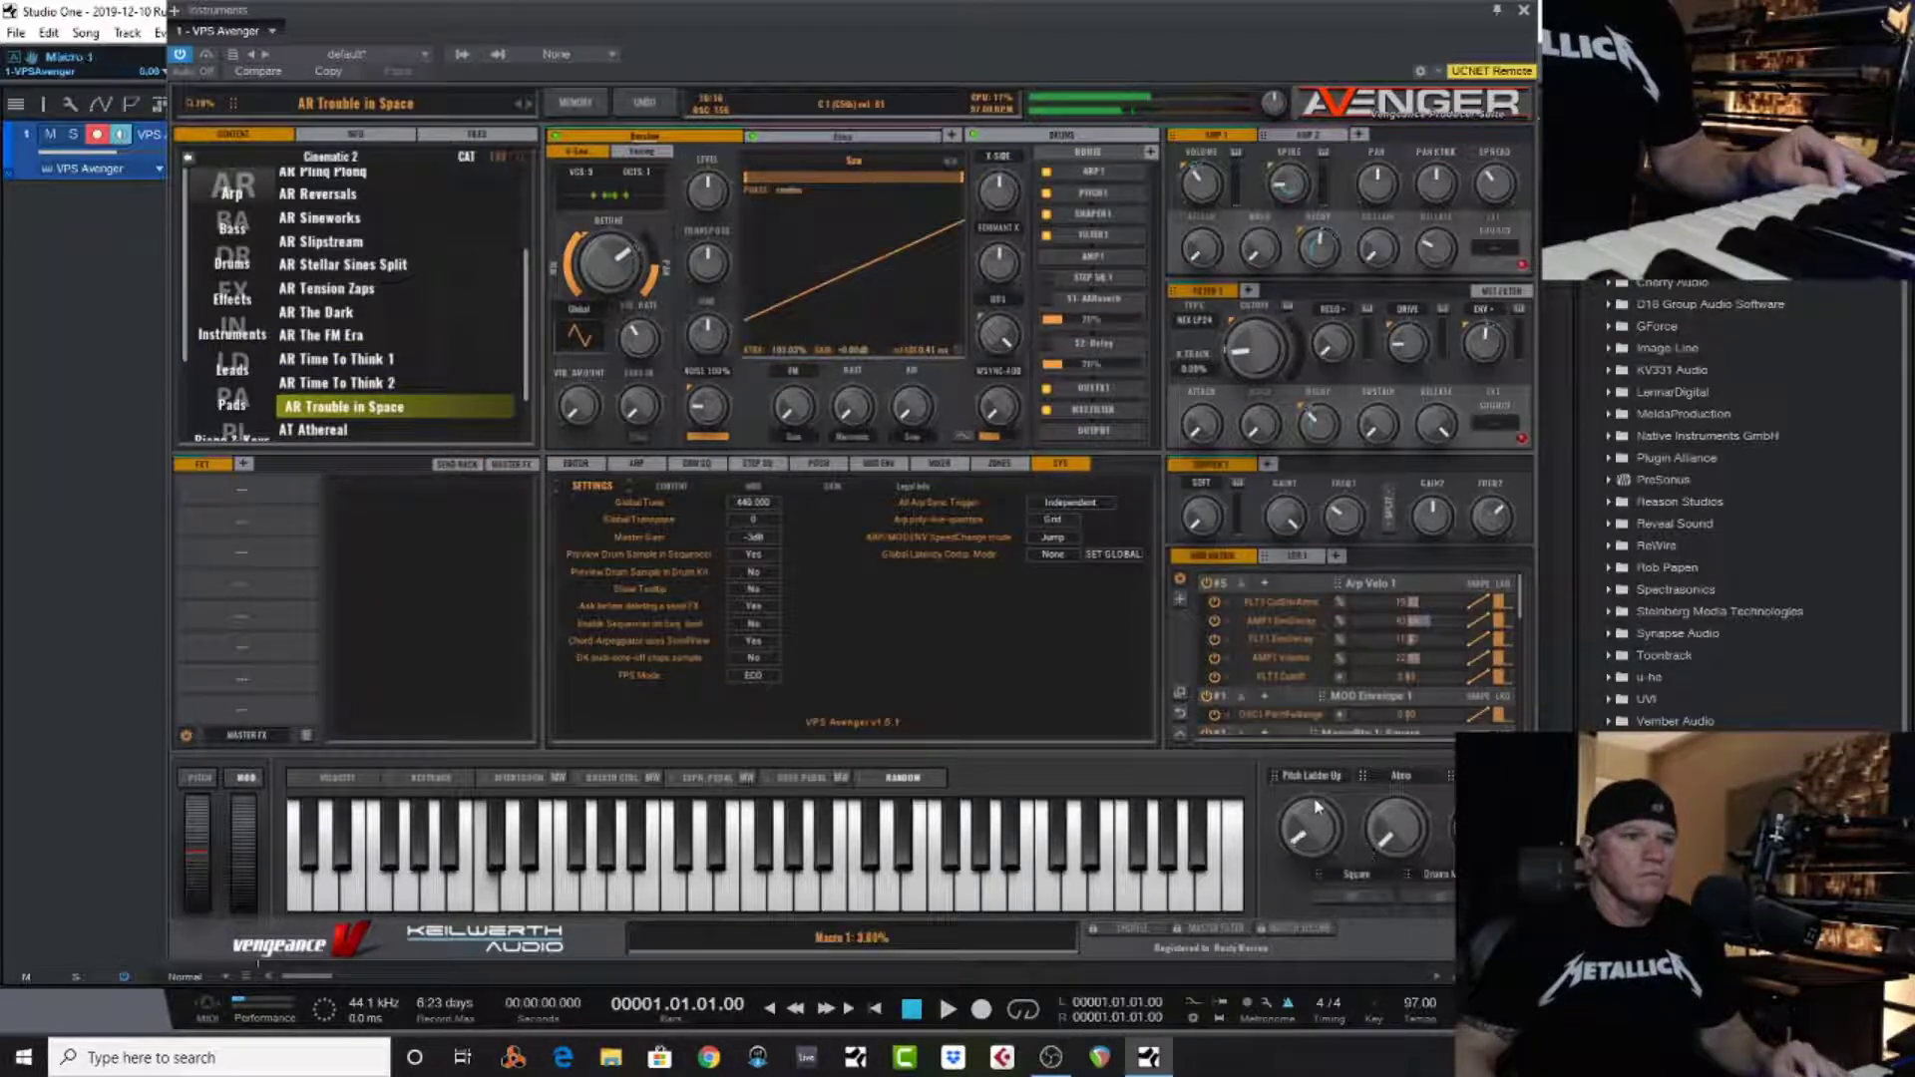
pyautogui.moveTo(1317, 756); pyautogui.dragTo(1290, 1065)
# Load the AT Athereal preset and sweep its Portasyn macro
pyautogui.click(341, 431)
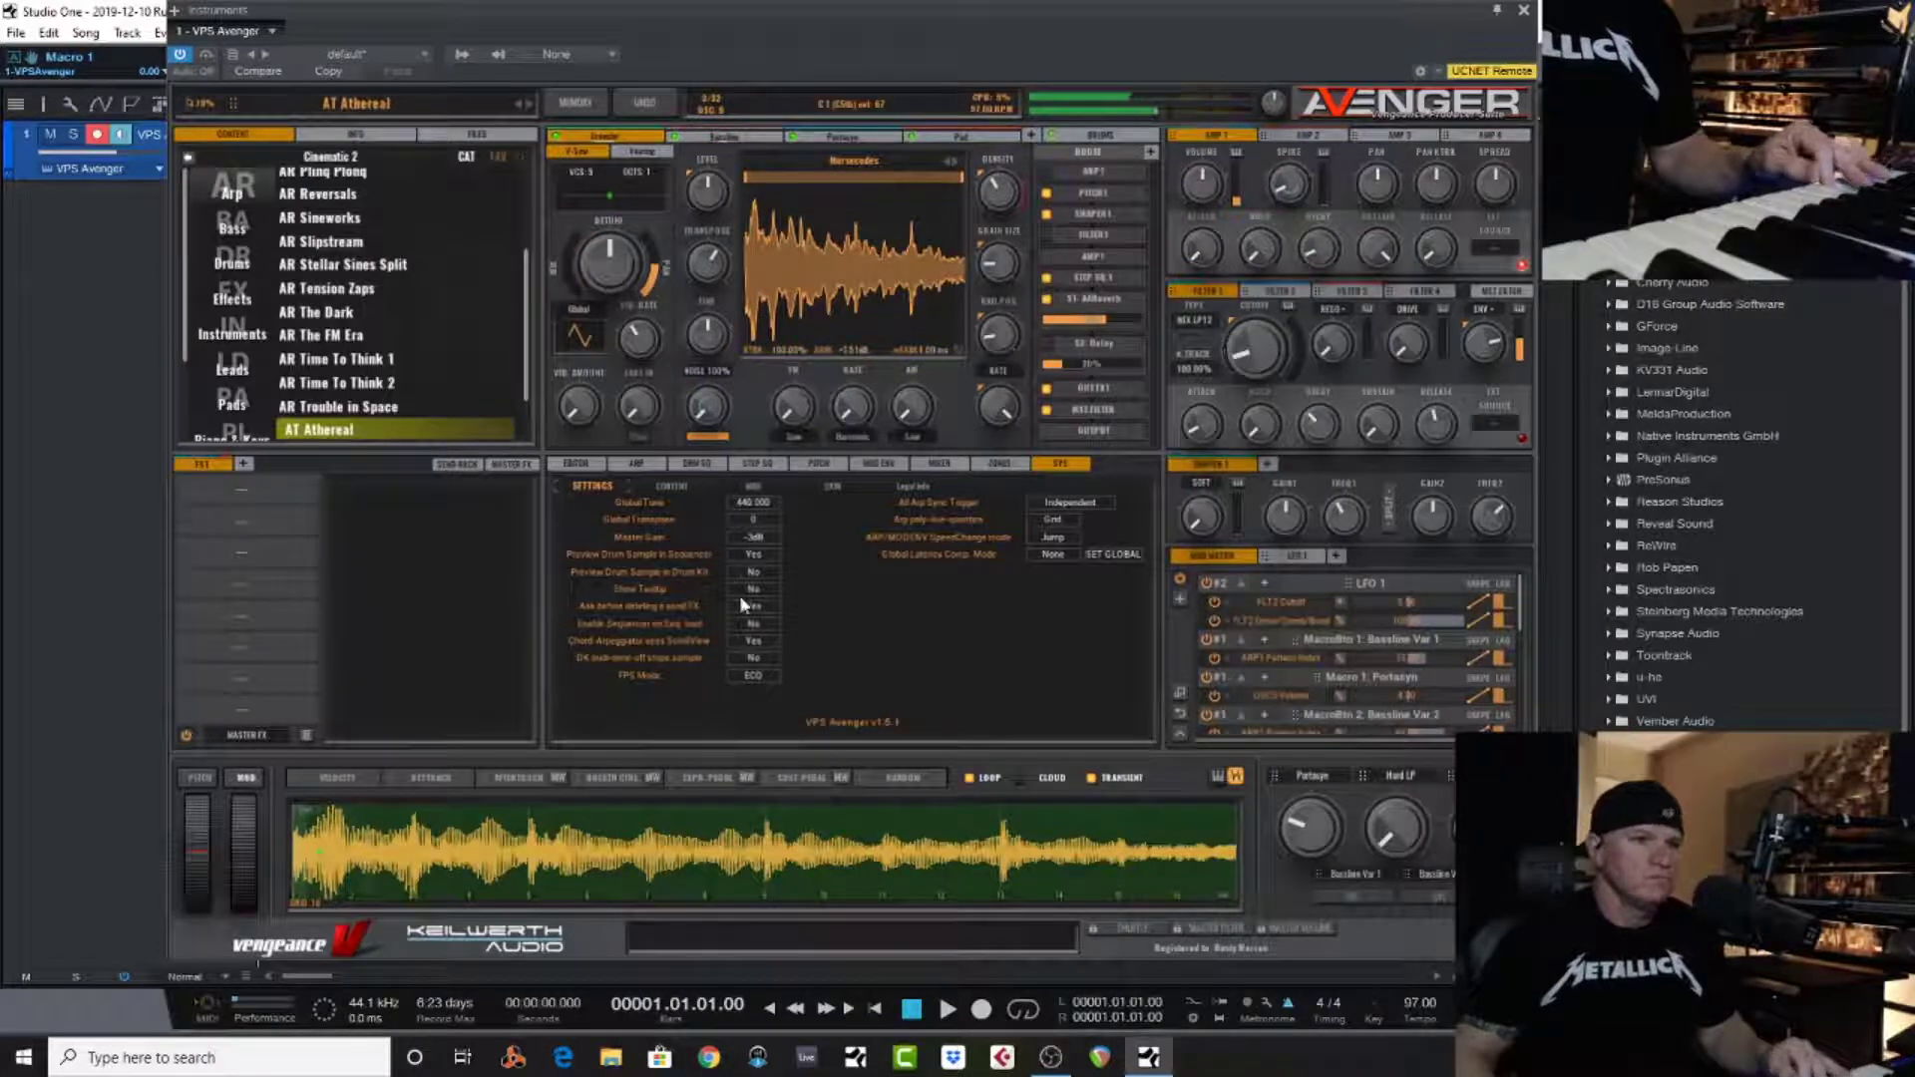
pyautogui.moveTo(1312, 820); pyautogui.dragTo(1404, 756)
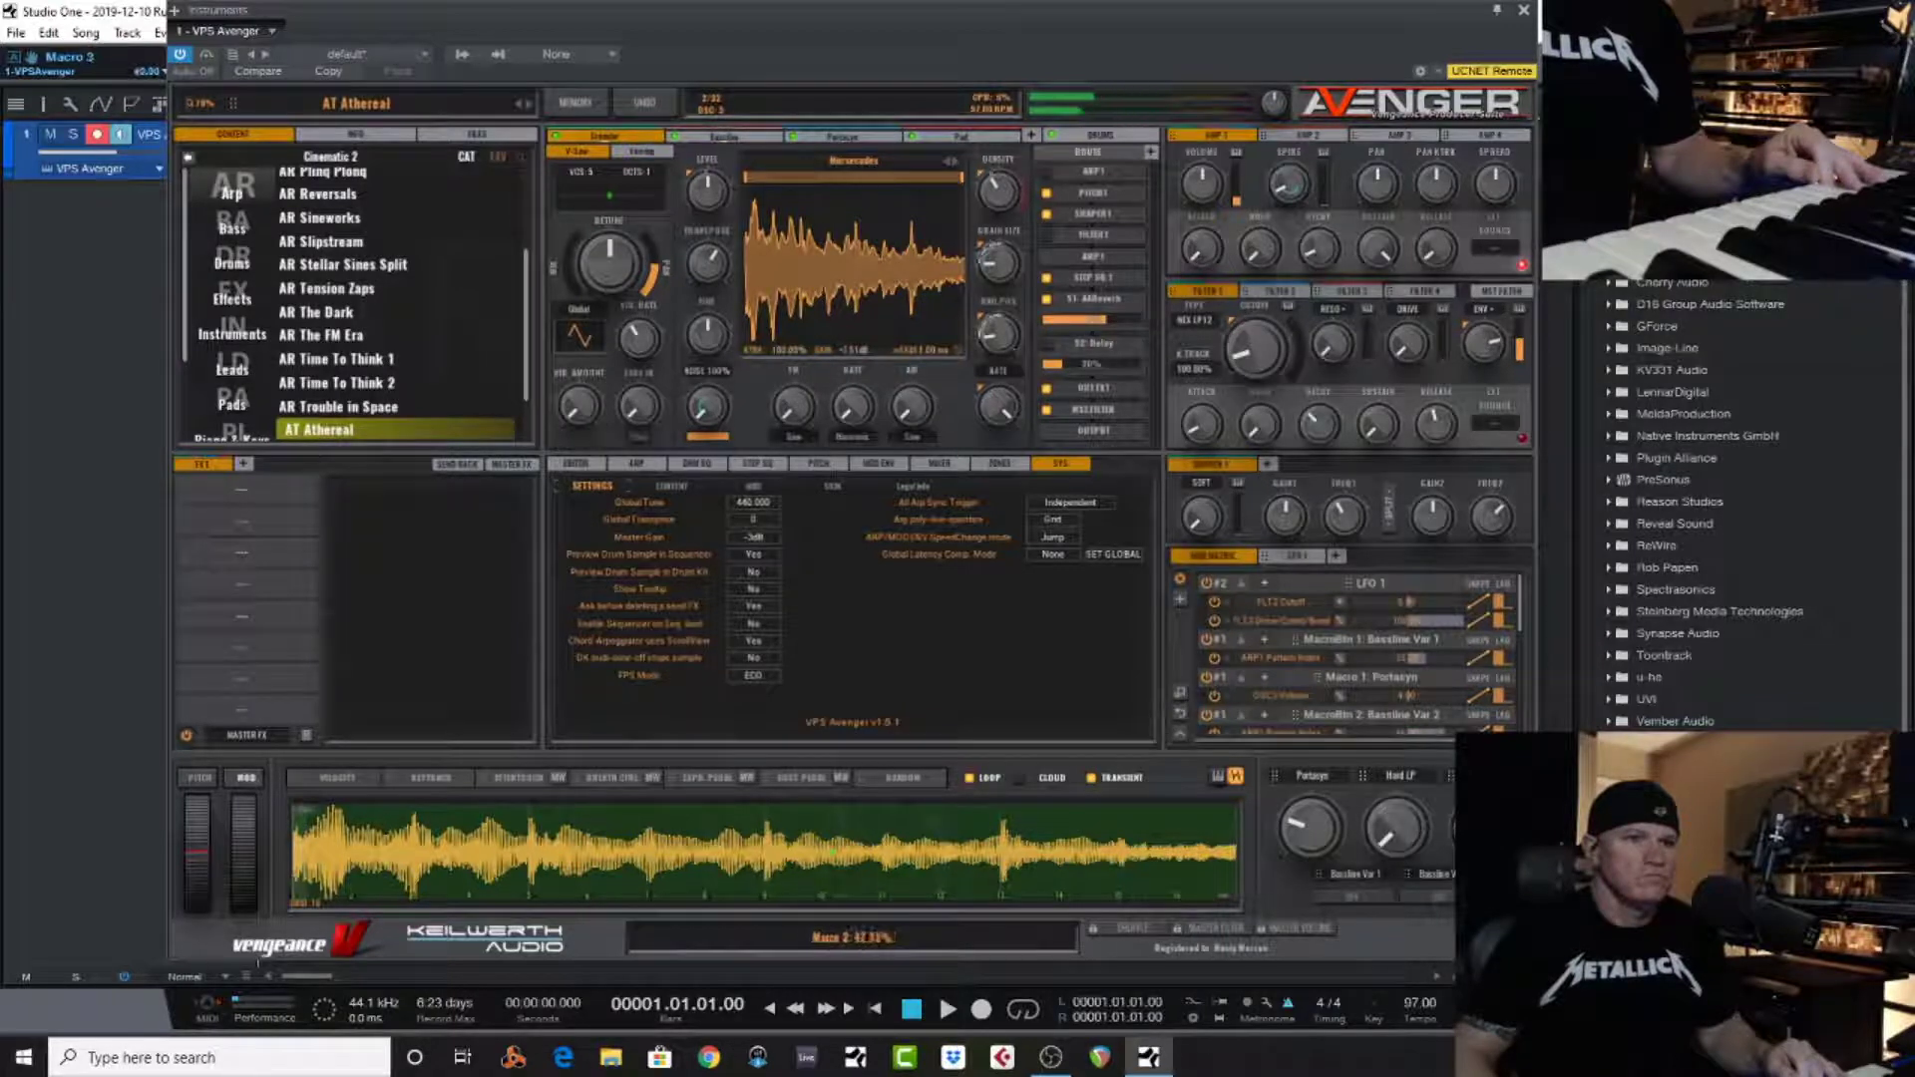
pyautogui.moveTo(1501, 659); pyautogui.dragTo(1501, 678)
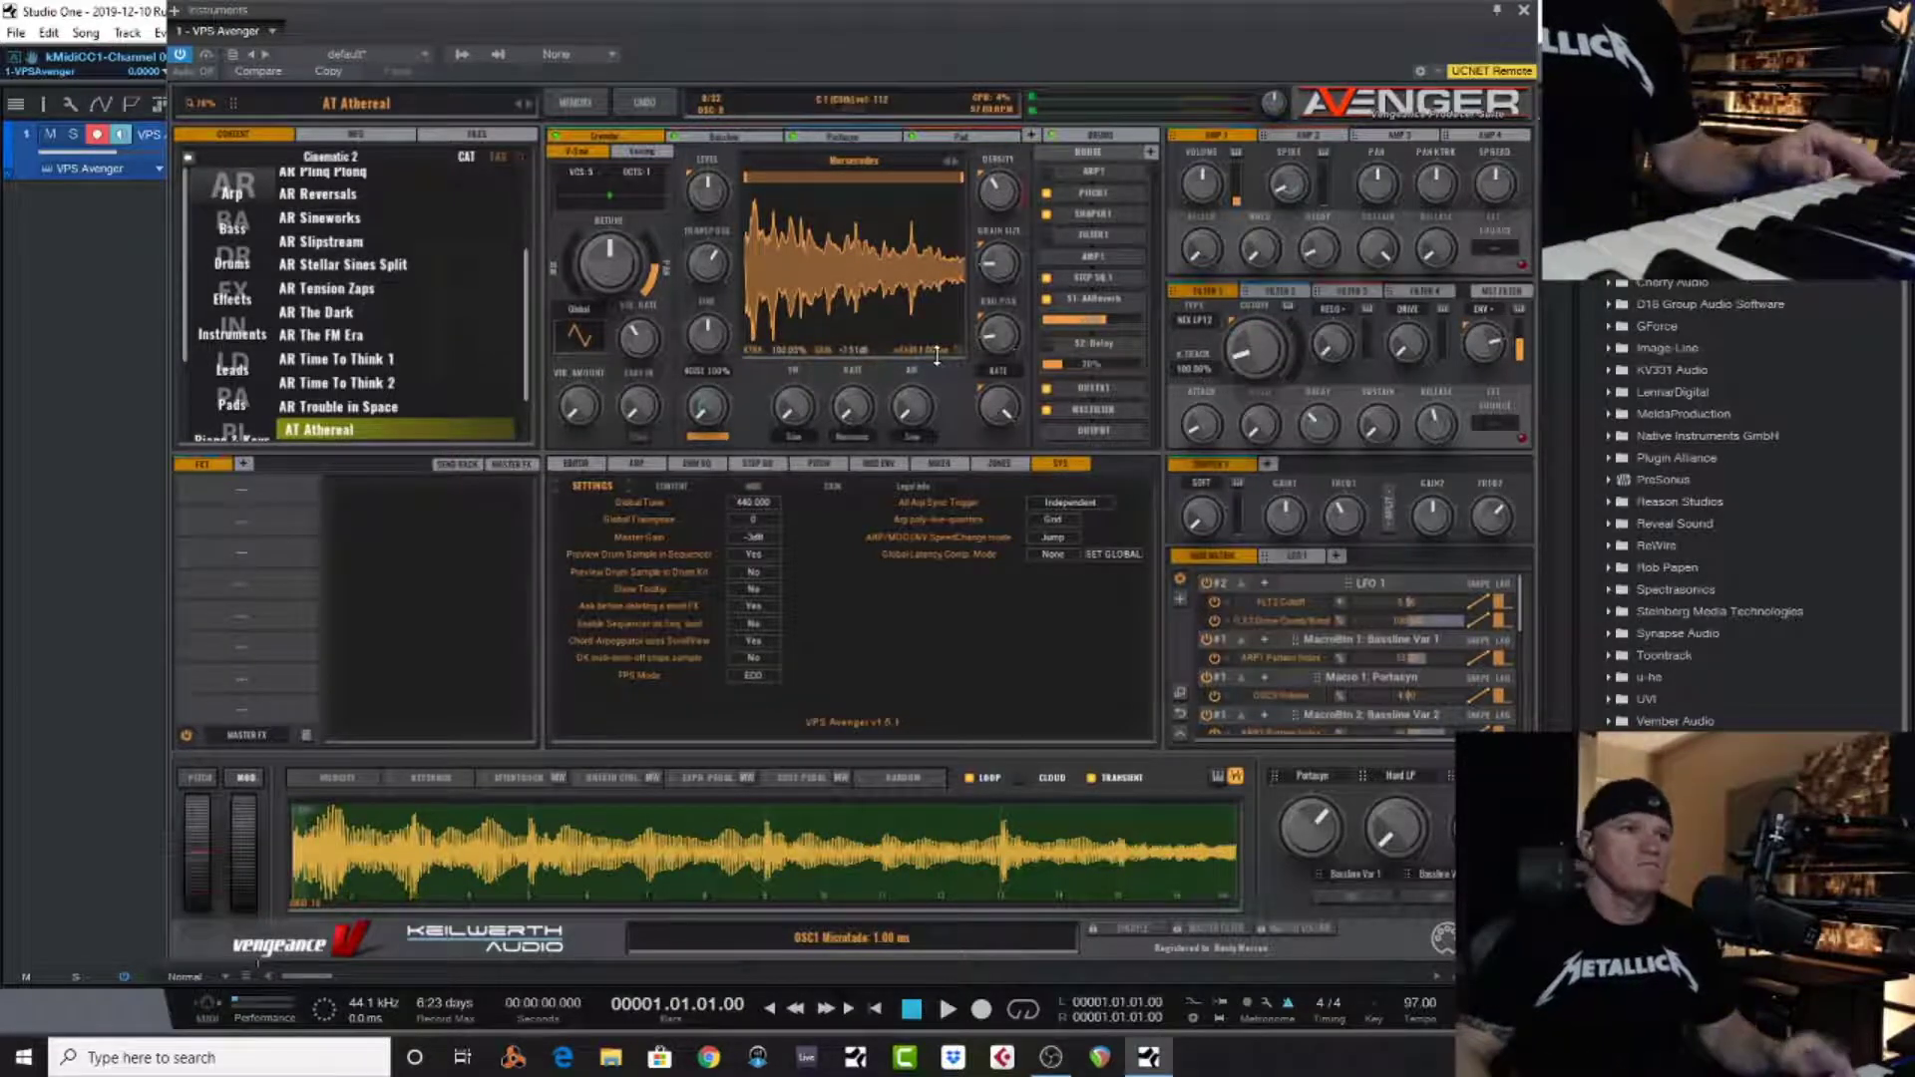
# Audition the AT Epic Flashback preset, and load AT Mistral in its place
pyautogui.scroll(-3, 379, 391)
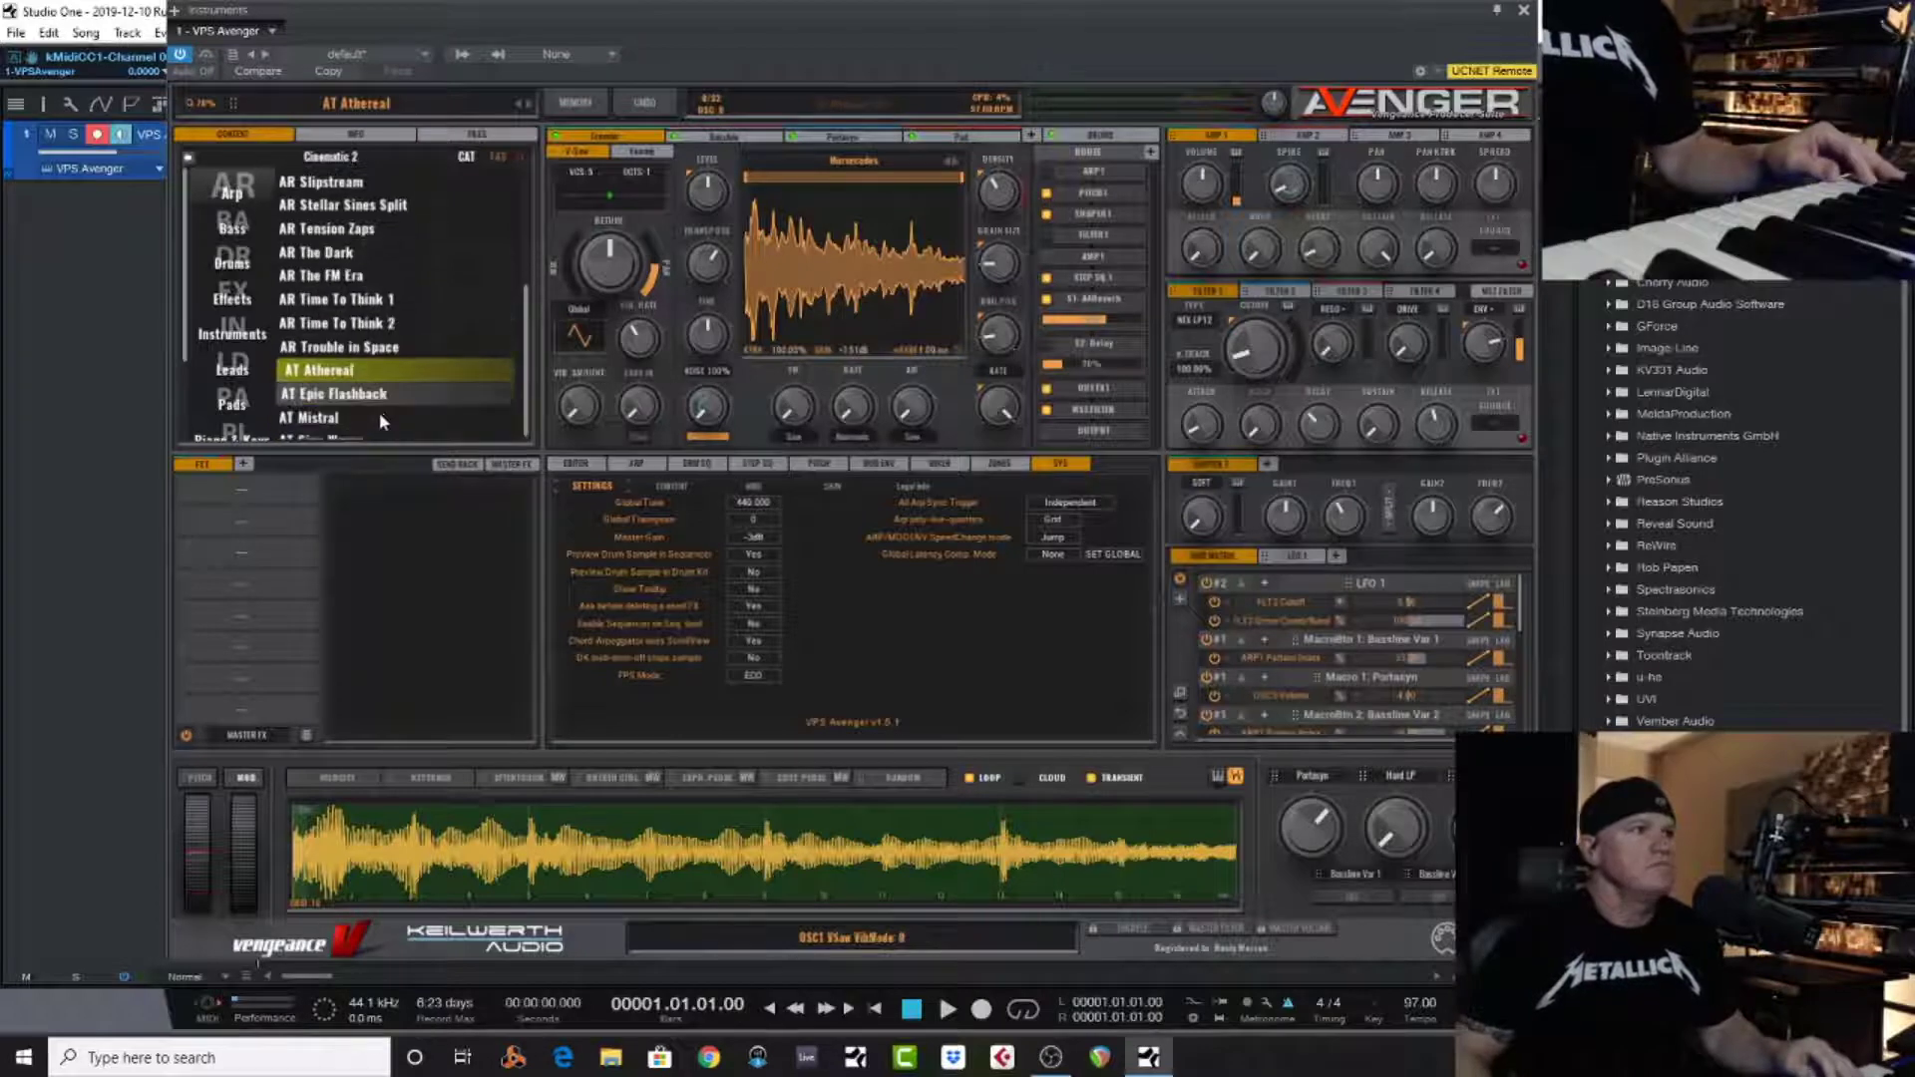
pyautogui.click(379, 388)
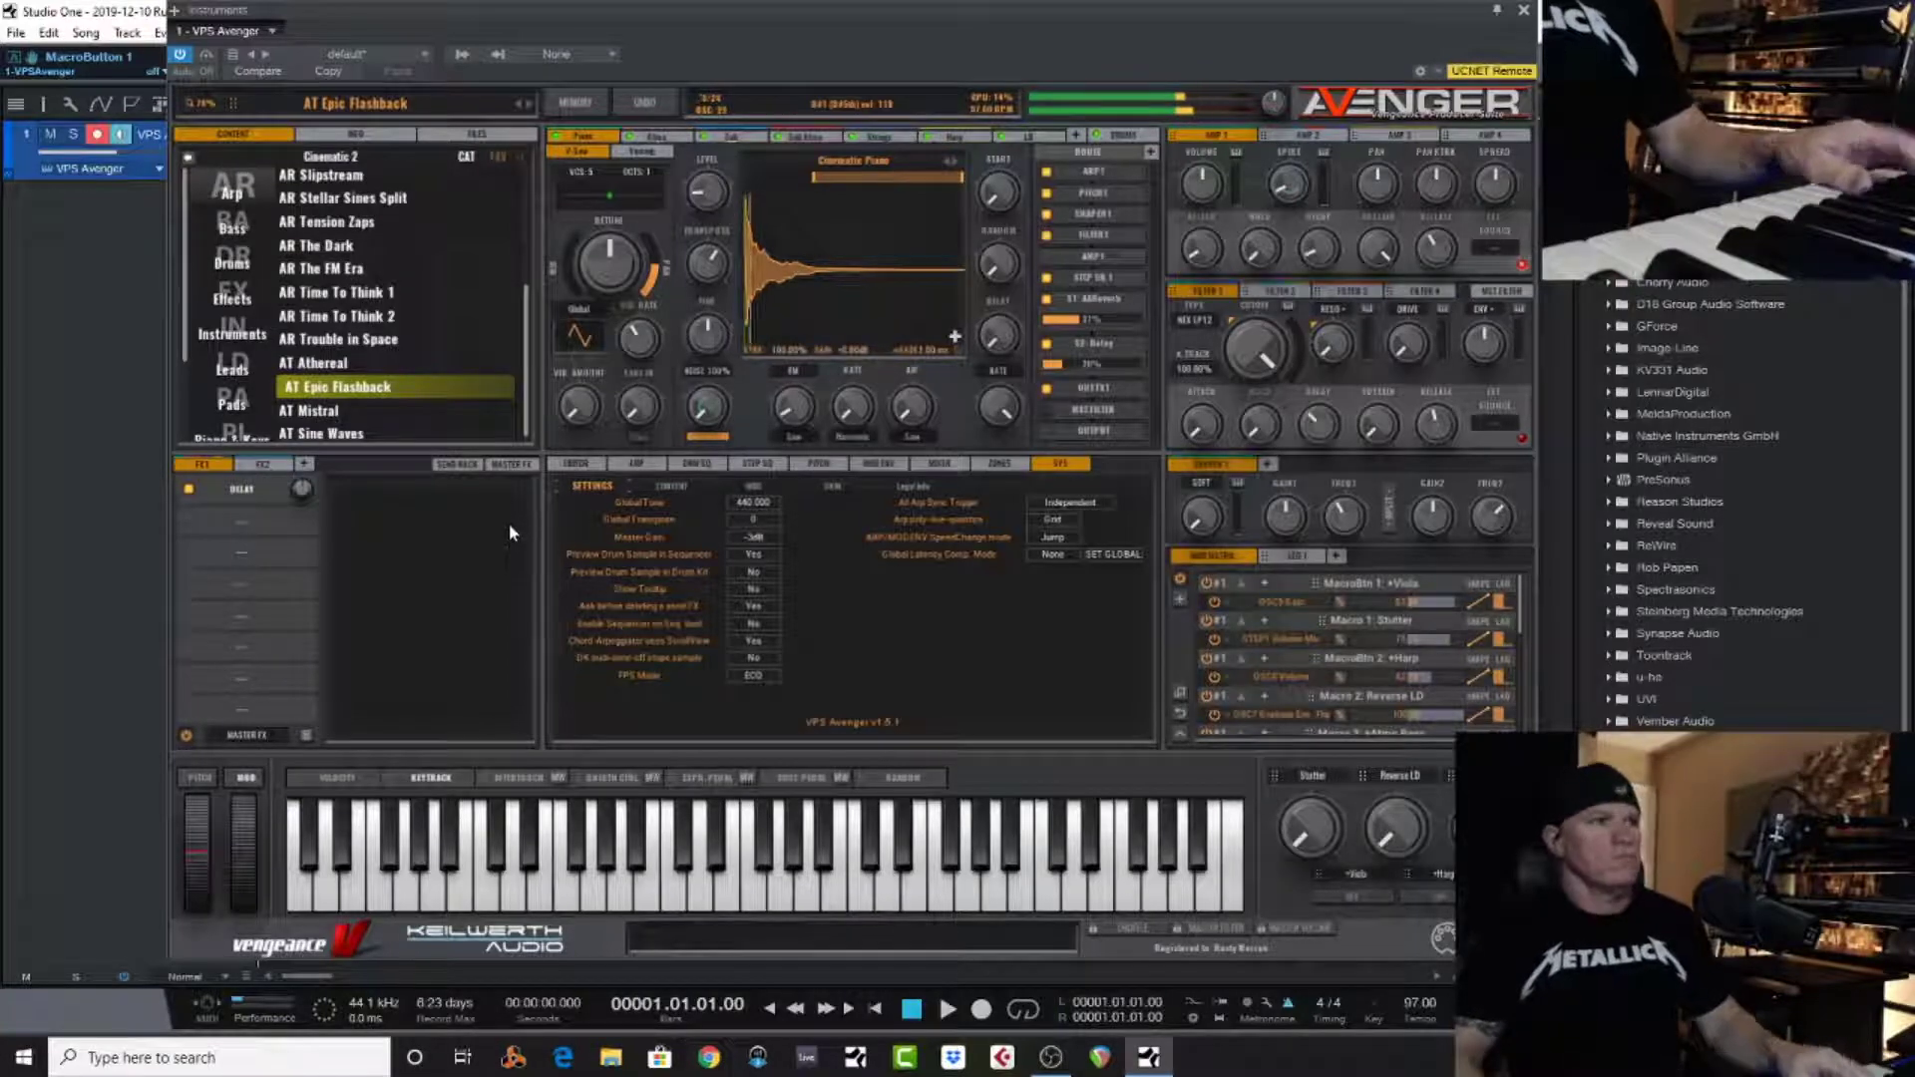
pyautogui.click(351, 416)
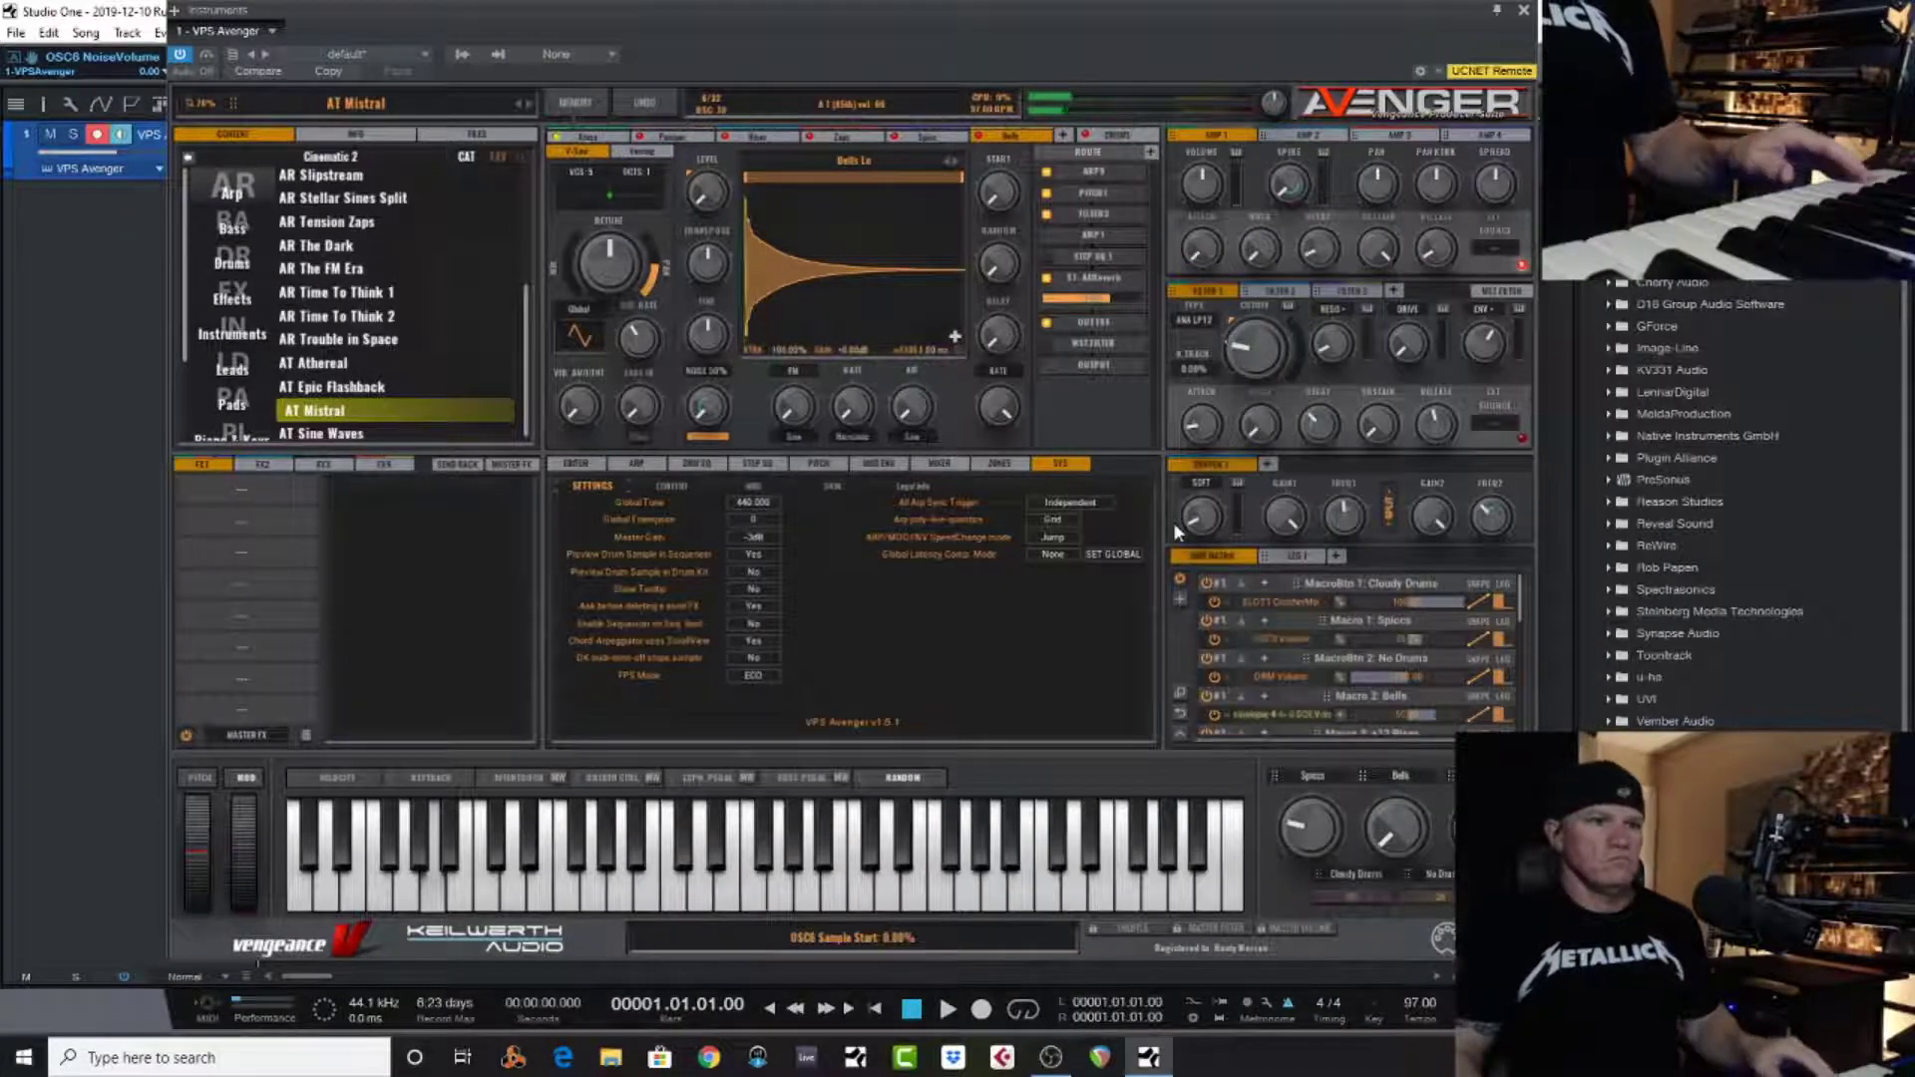
# Sweep AT Mistral's Macro 1 and its Bells macro, returning both to 0%
pyautogui.moveTo(1309, 828); pyautogui.dragTo(1308, 735)
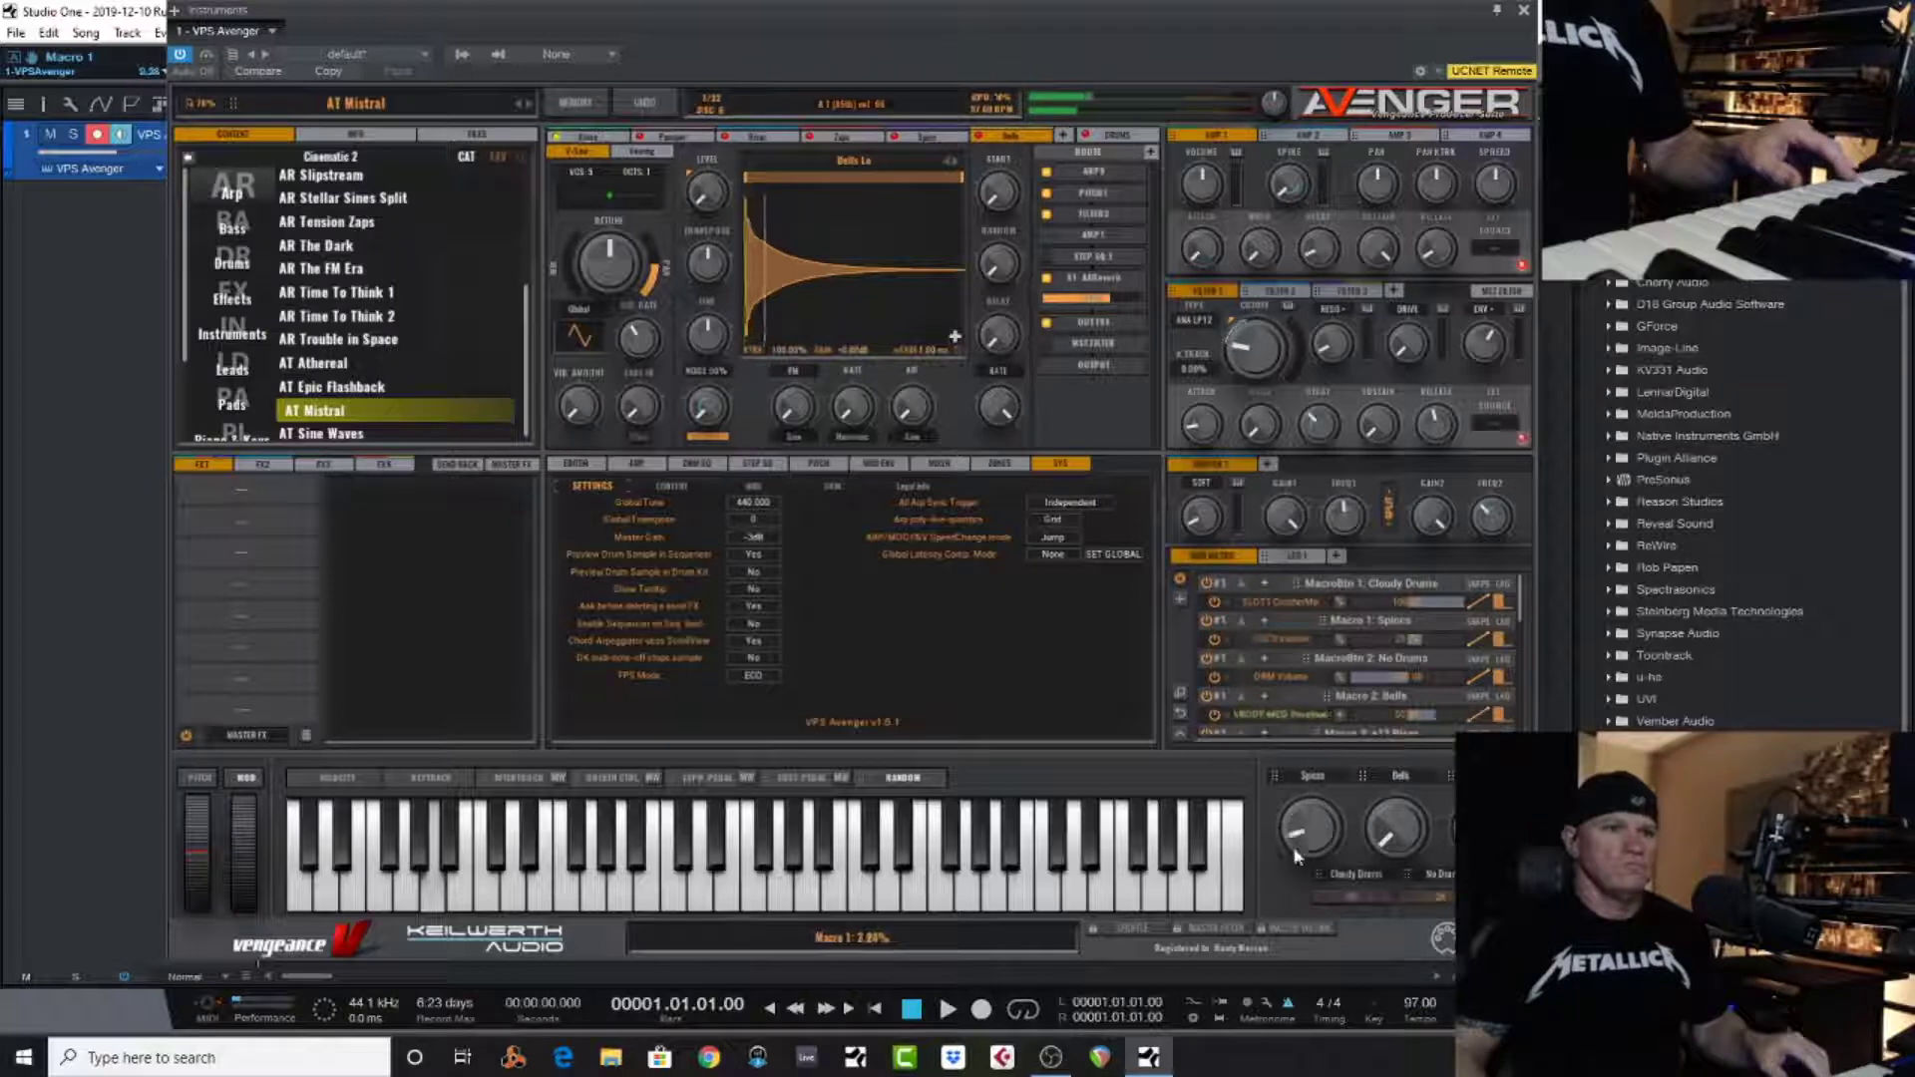
pyautogui.moveTo(1296, 855); pyautogui.dragTo(1298, 869)
pyautogui.moveTo(1397, 833); pyautogui.dragTo(1372, 654)
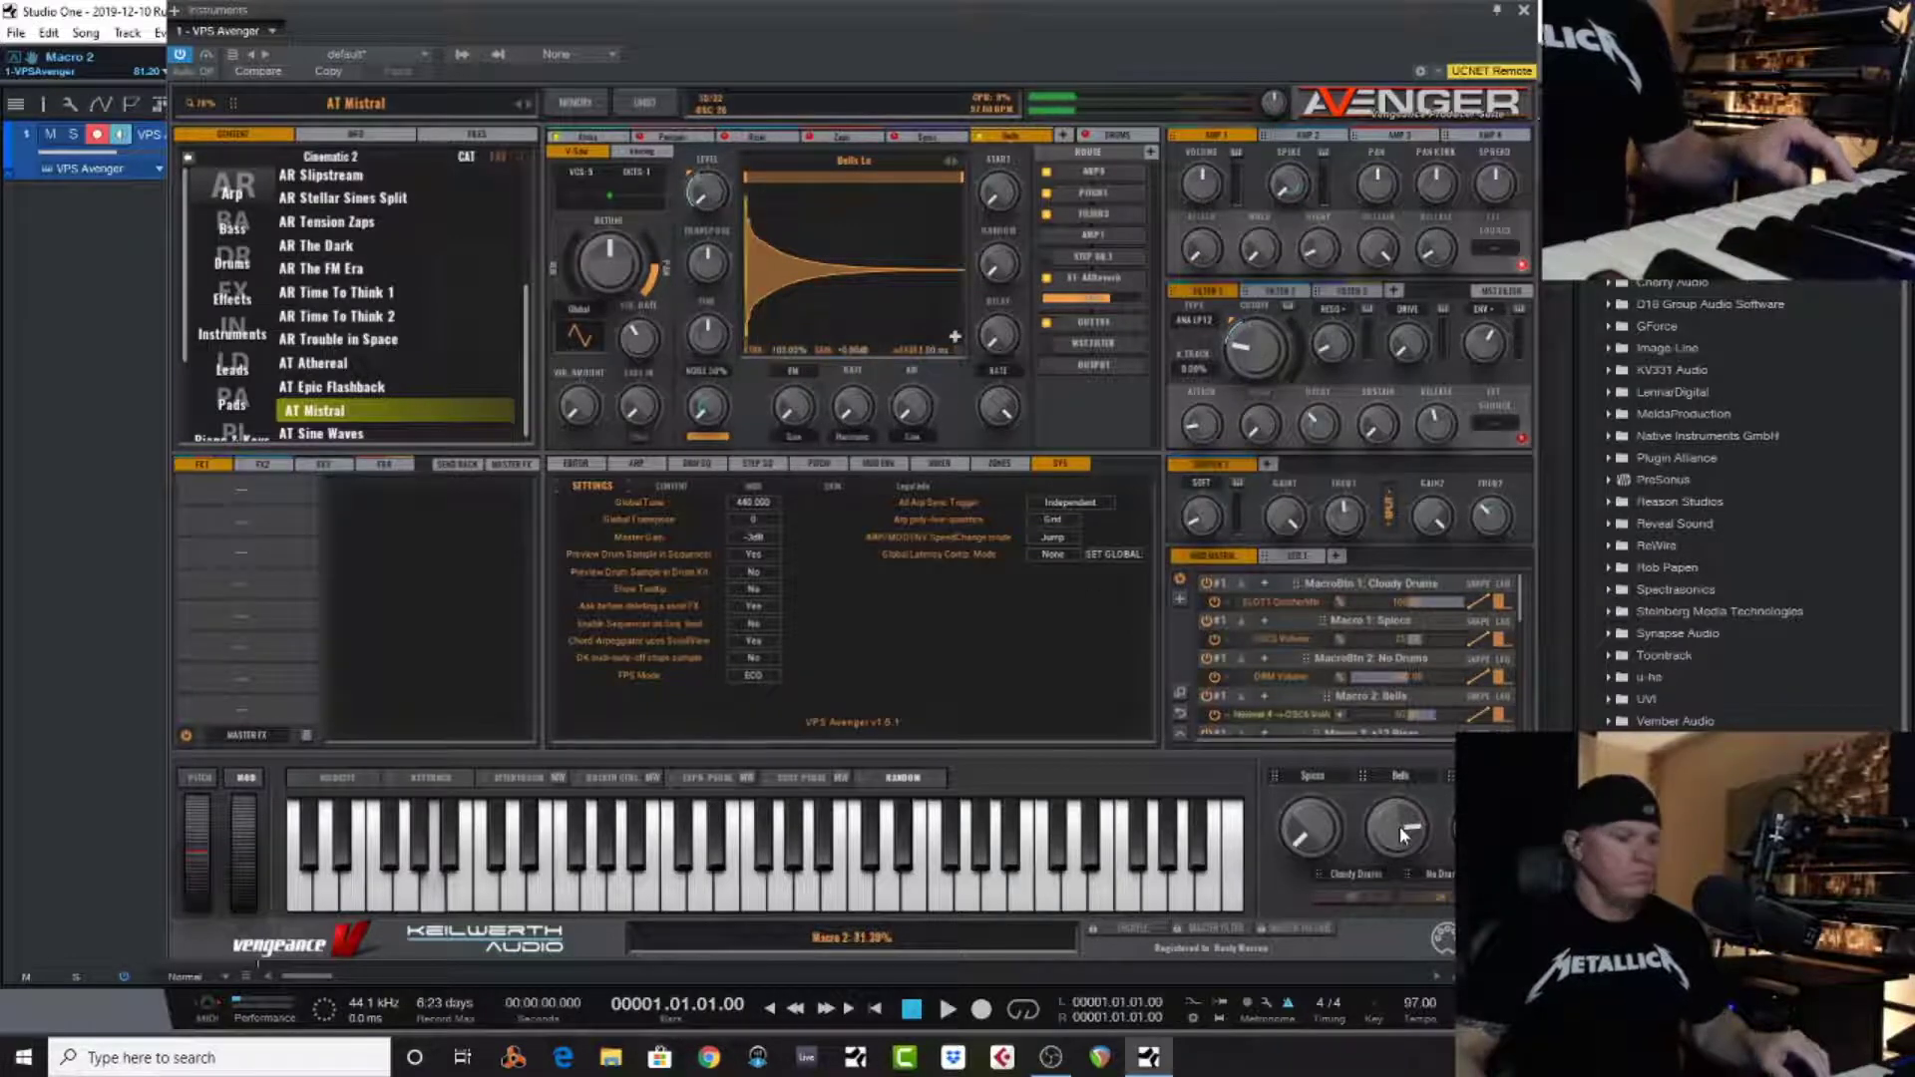
pyautogui.moveTo(1398, 826); pyautogui.dragTo(1386, 820)
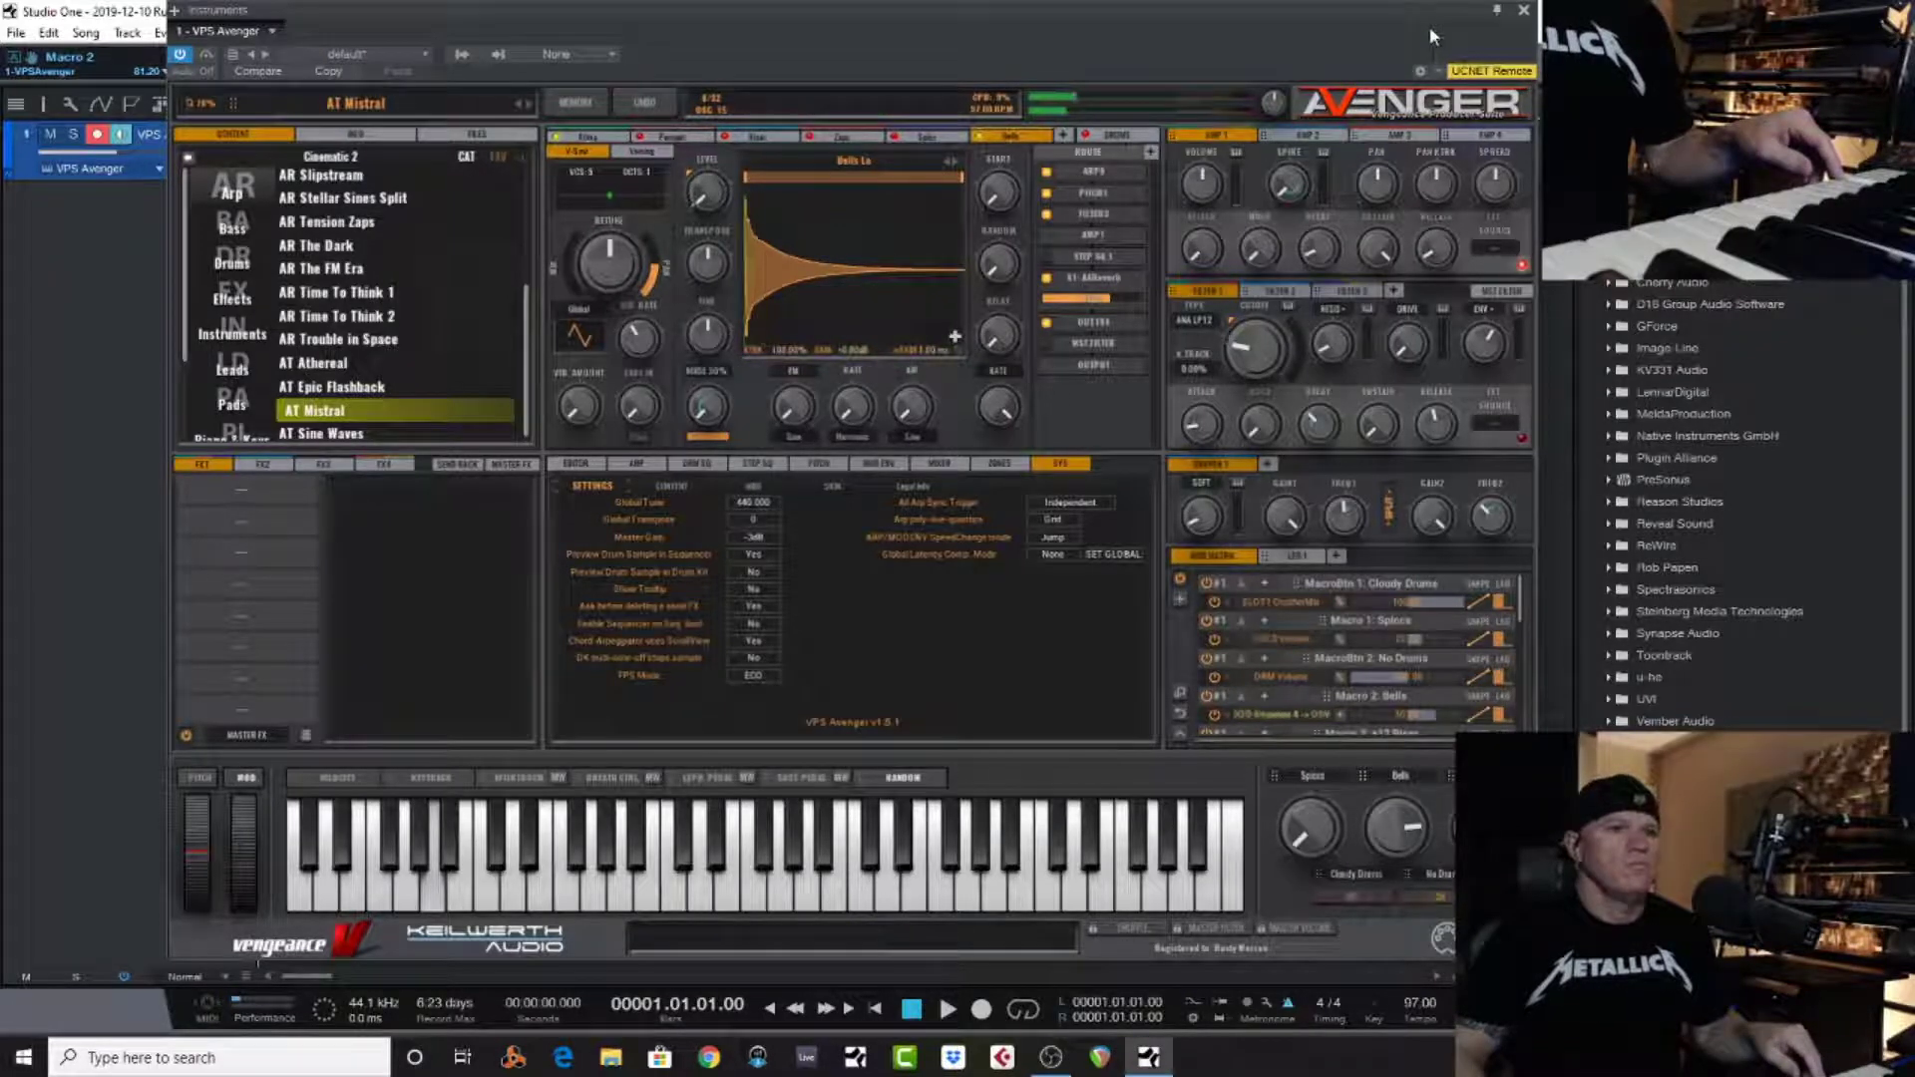
pyautogui.moveTo(1407, 850); pyautogui.dragTo(1420, 995)
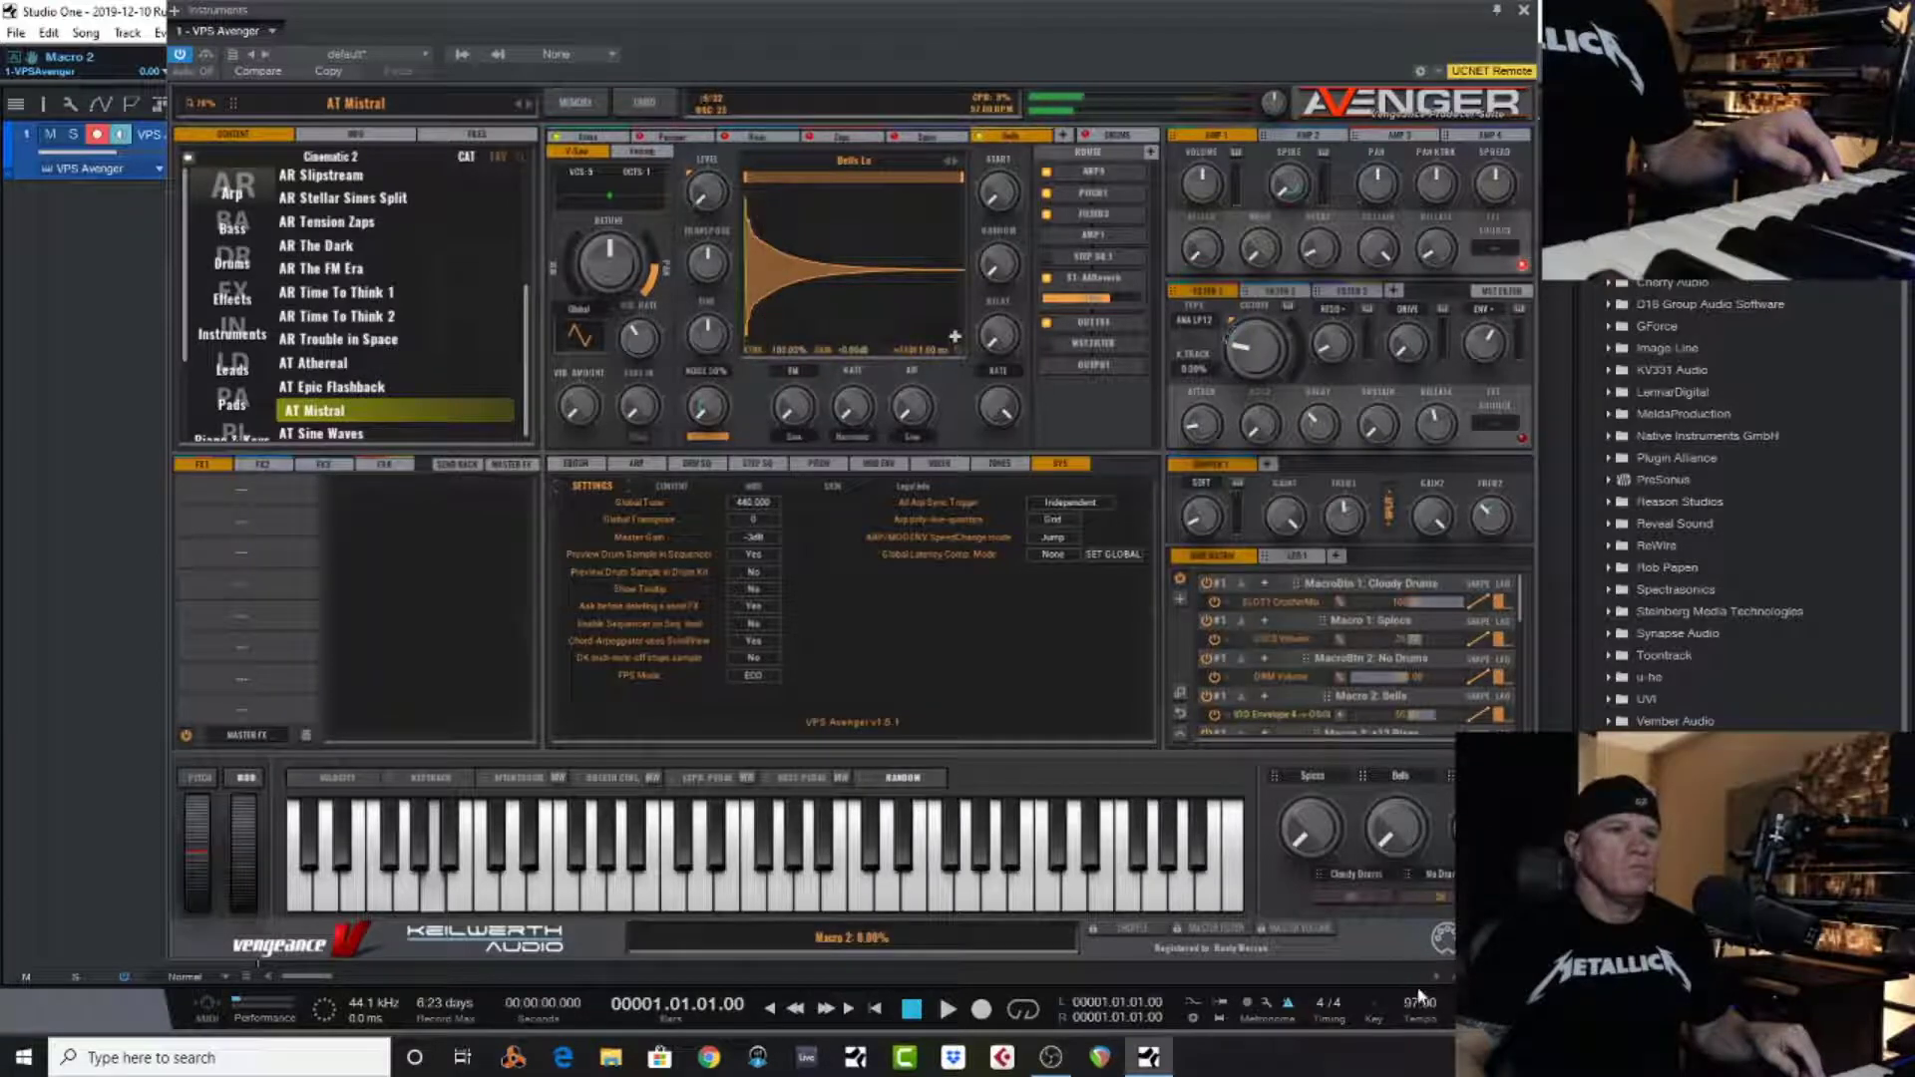
# Start recording on the VPS Avenger track and reopen its instrument window
pyautogui.click(1523, 12)
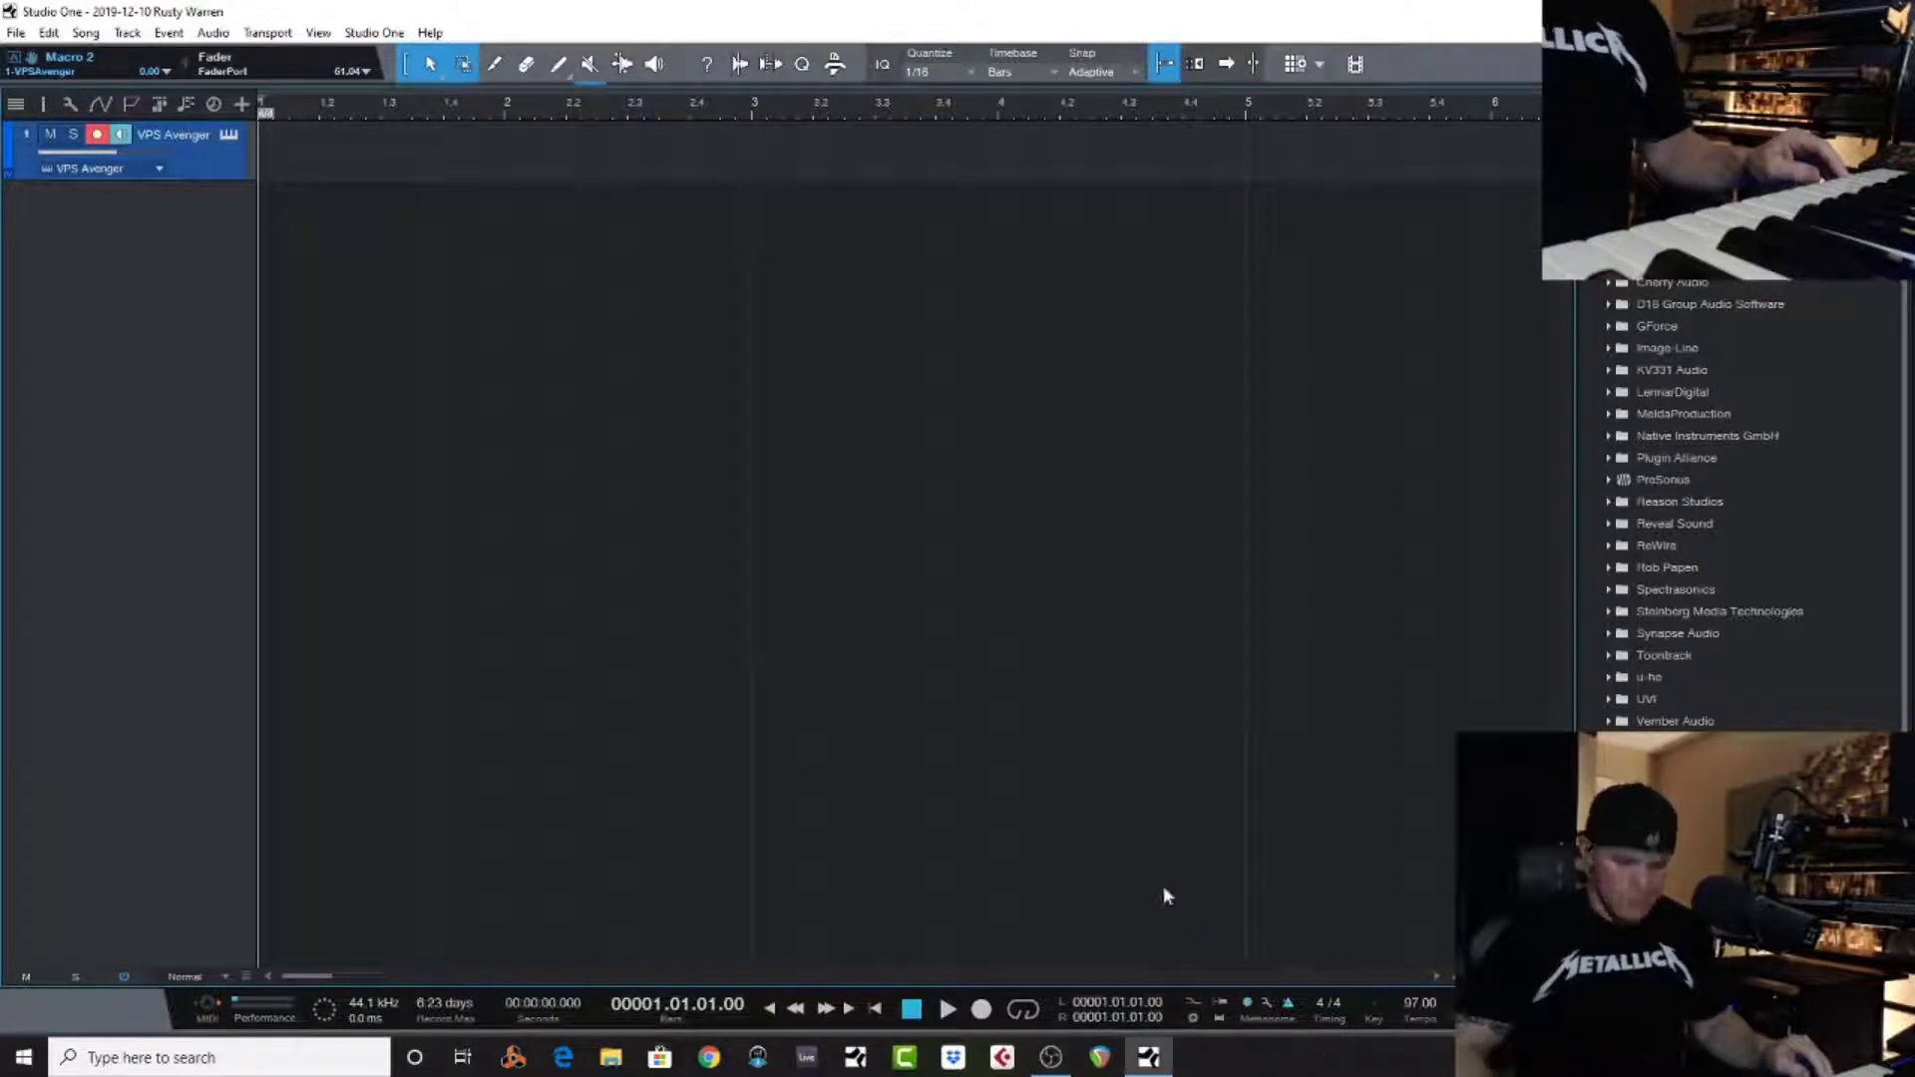
pyautogui.press('KP_Multiply')
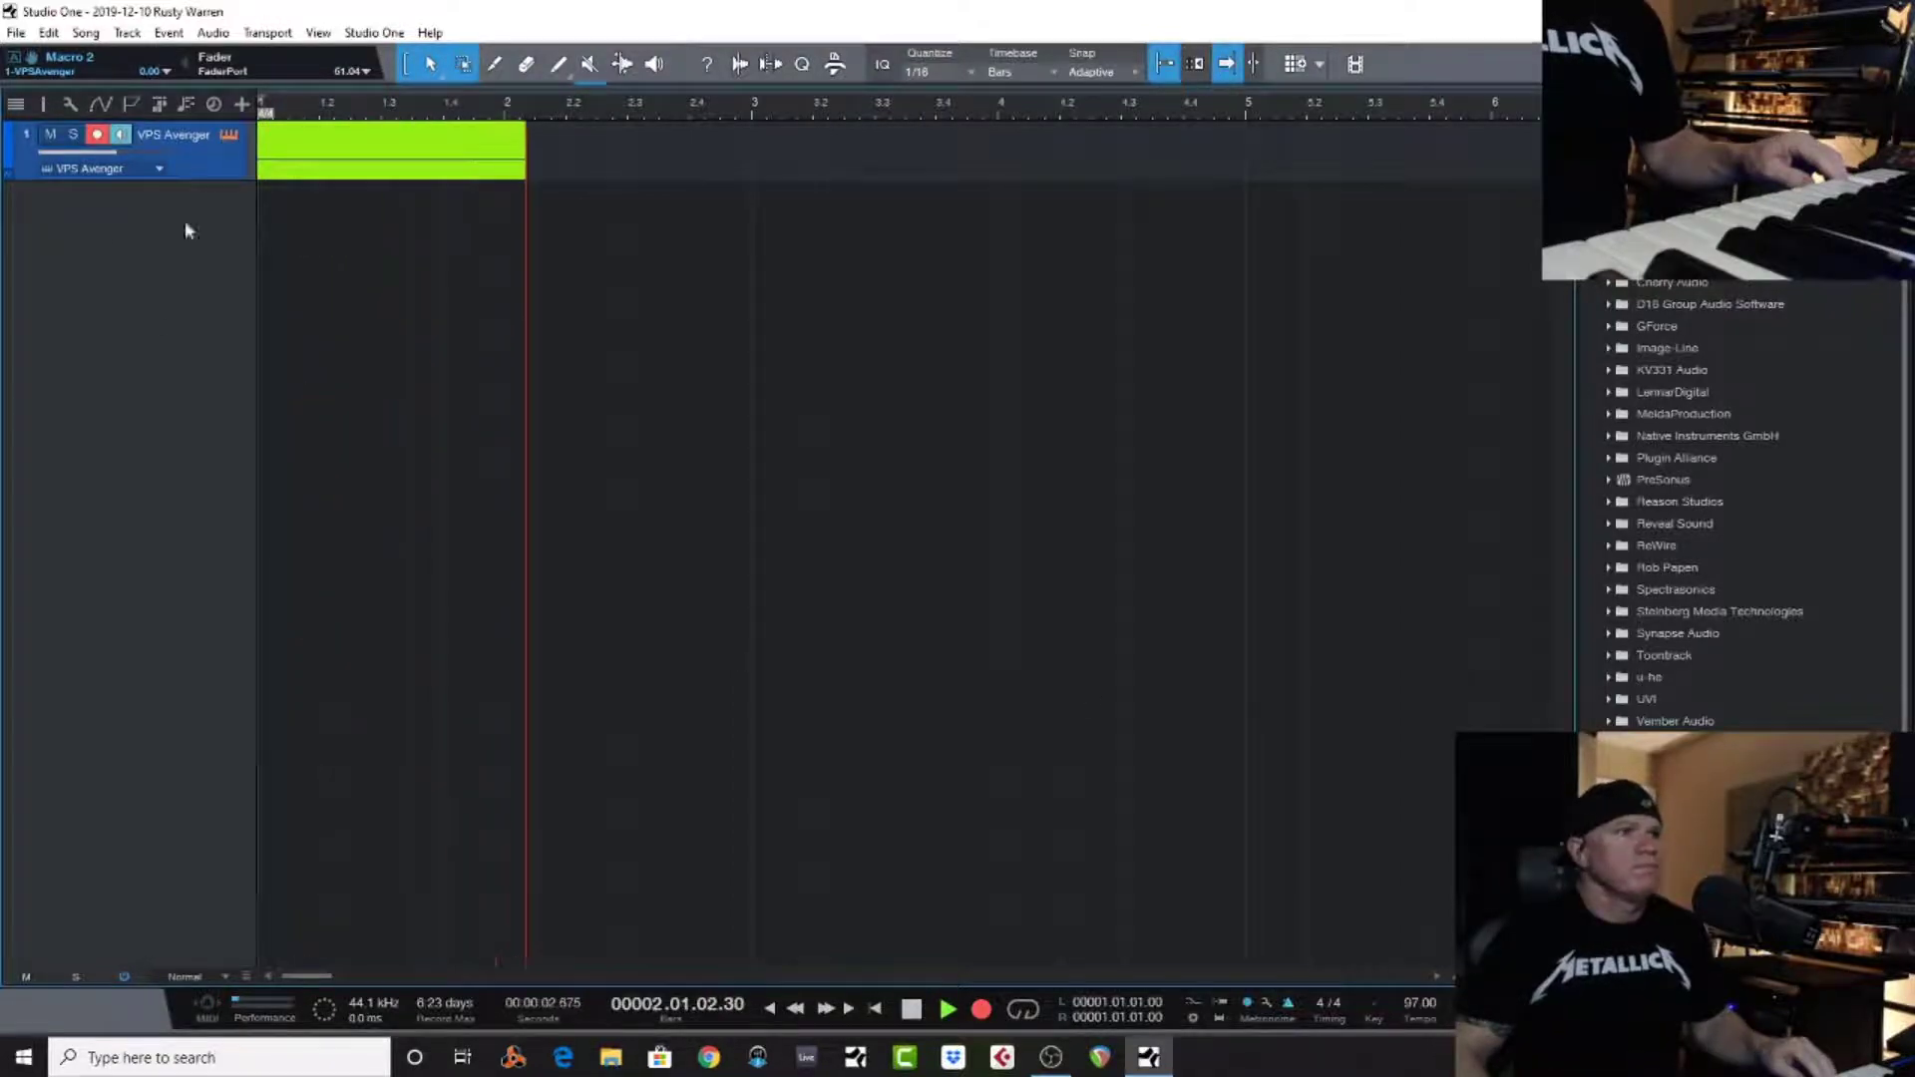
pyautogui.click(229, 134)
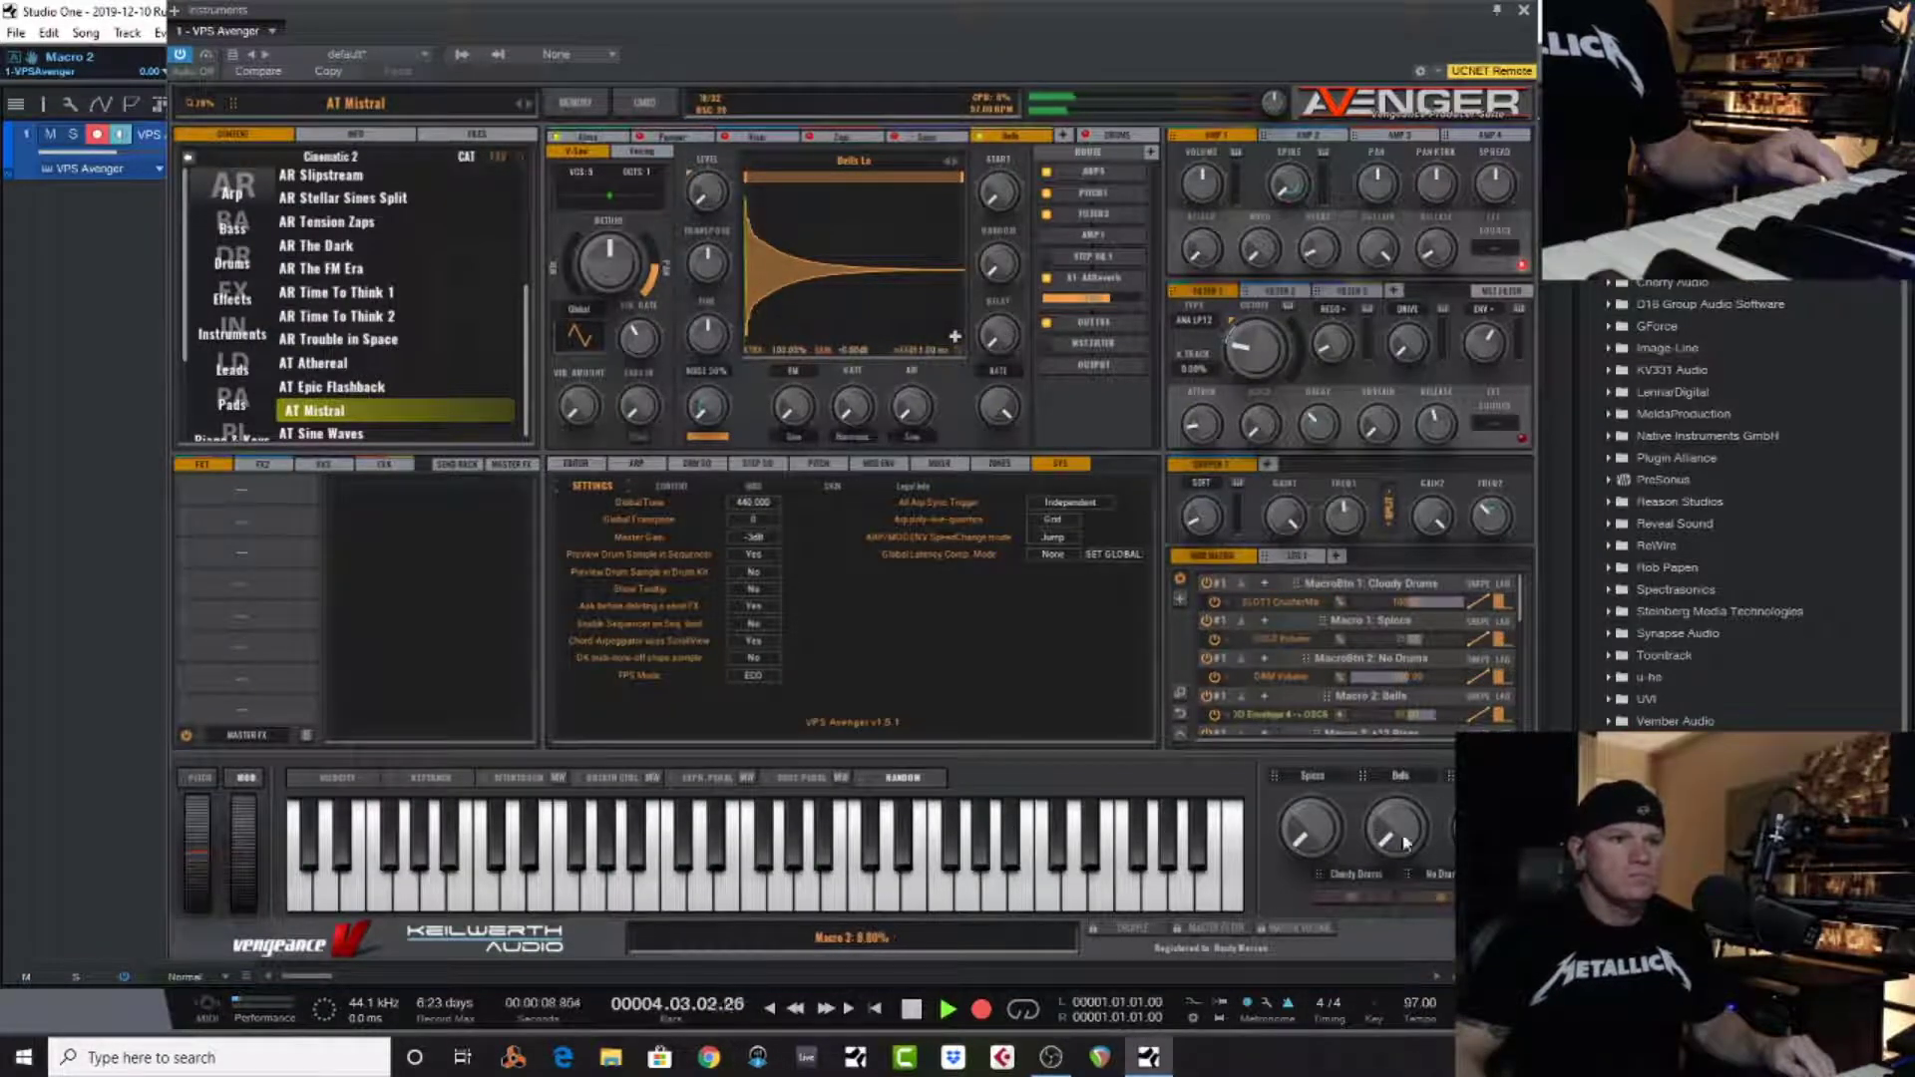
# Raise the Bells macro and Macro 1 and sweep the Filter 1 cutoff during the take, ending the recording
pyautogui.moveTo(1406, 843); pyautogui.dragTo(1434, 534)
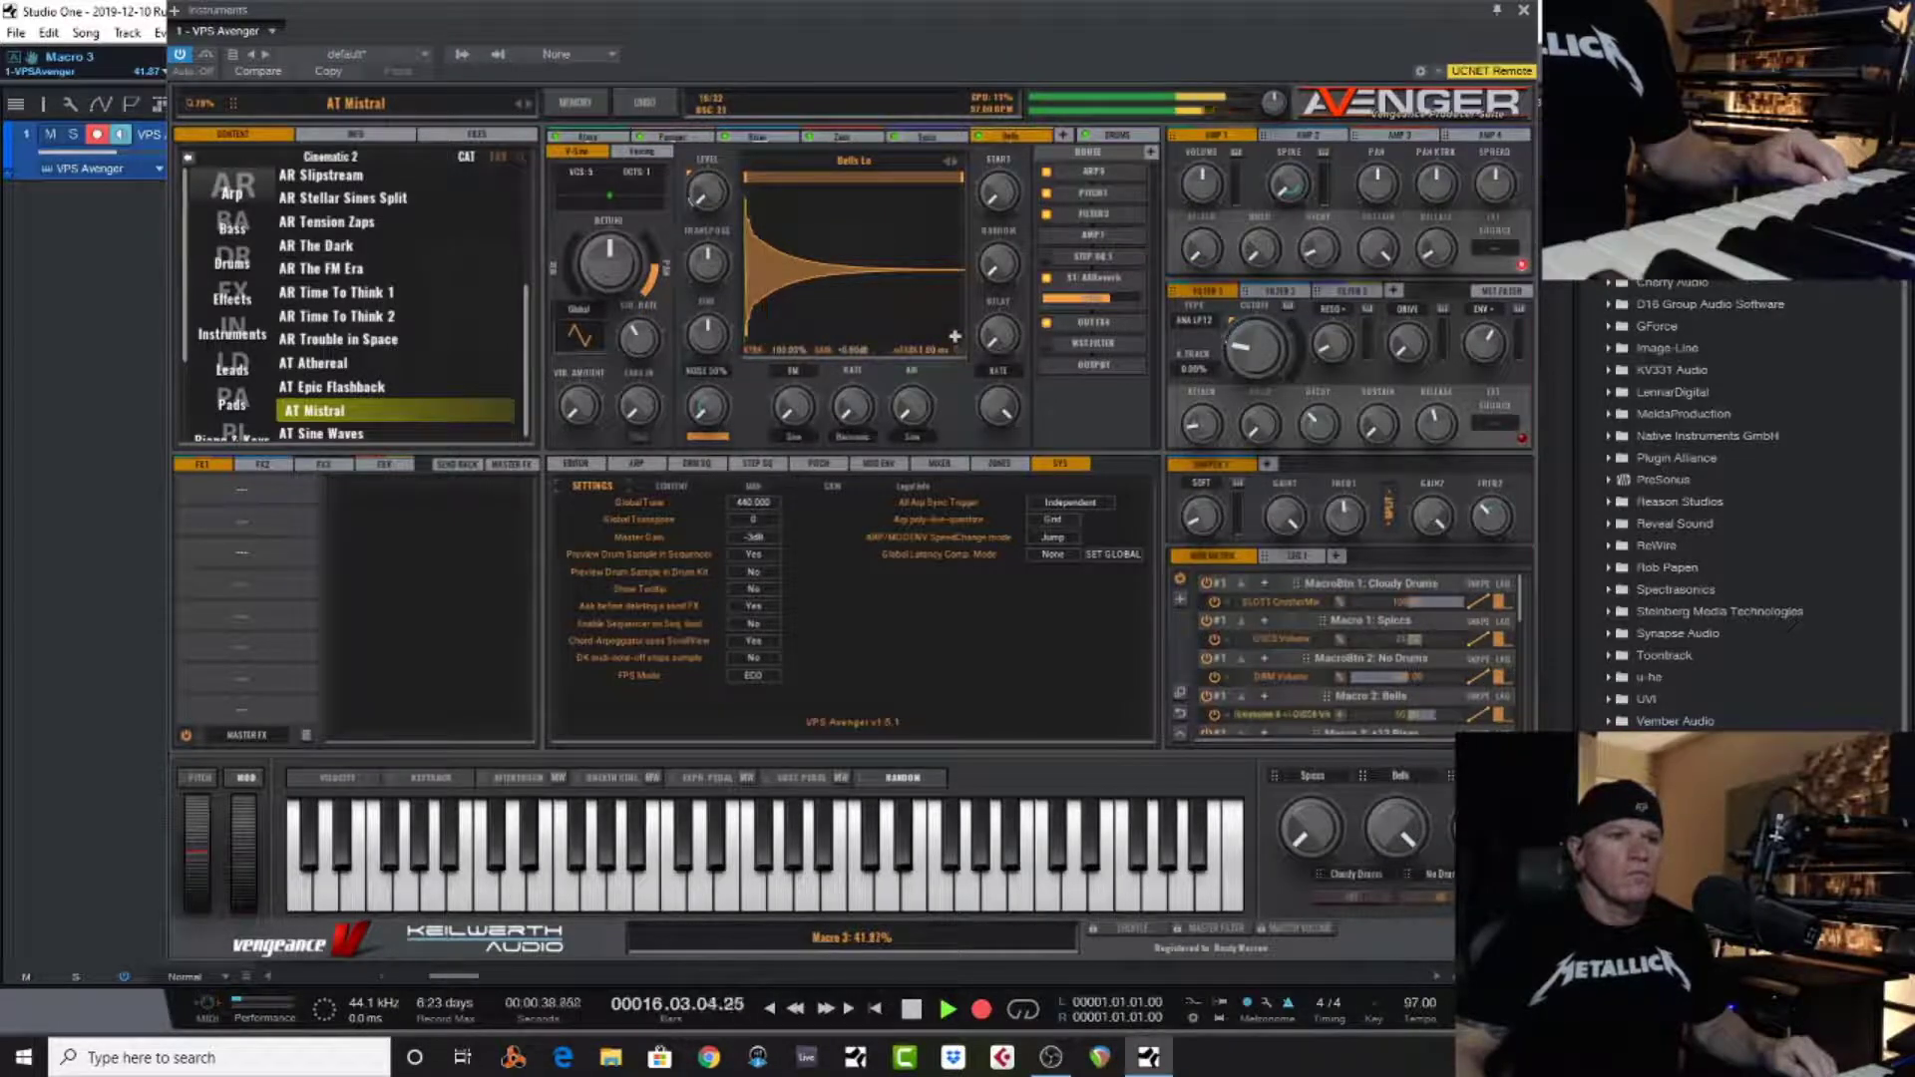
pyautogui.moveTo(1309, 847); pyautogui.dragTo(1333, 712)
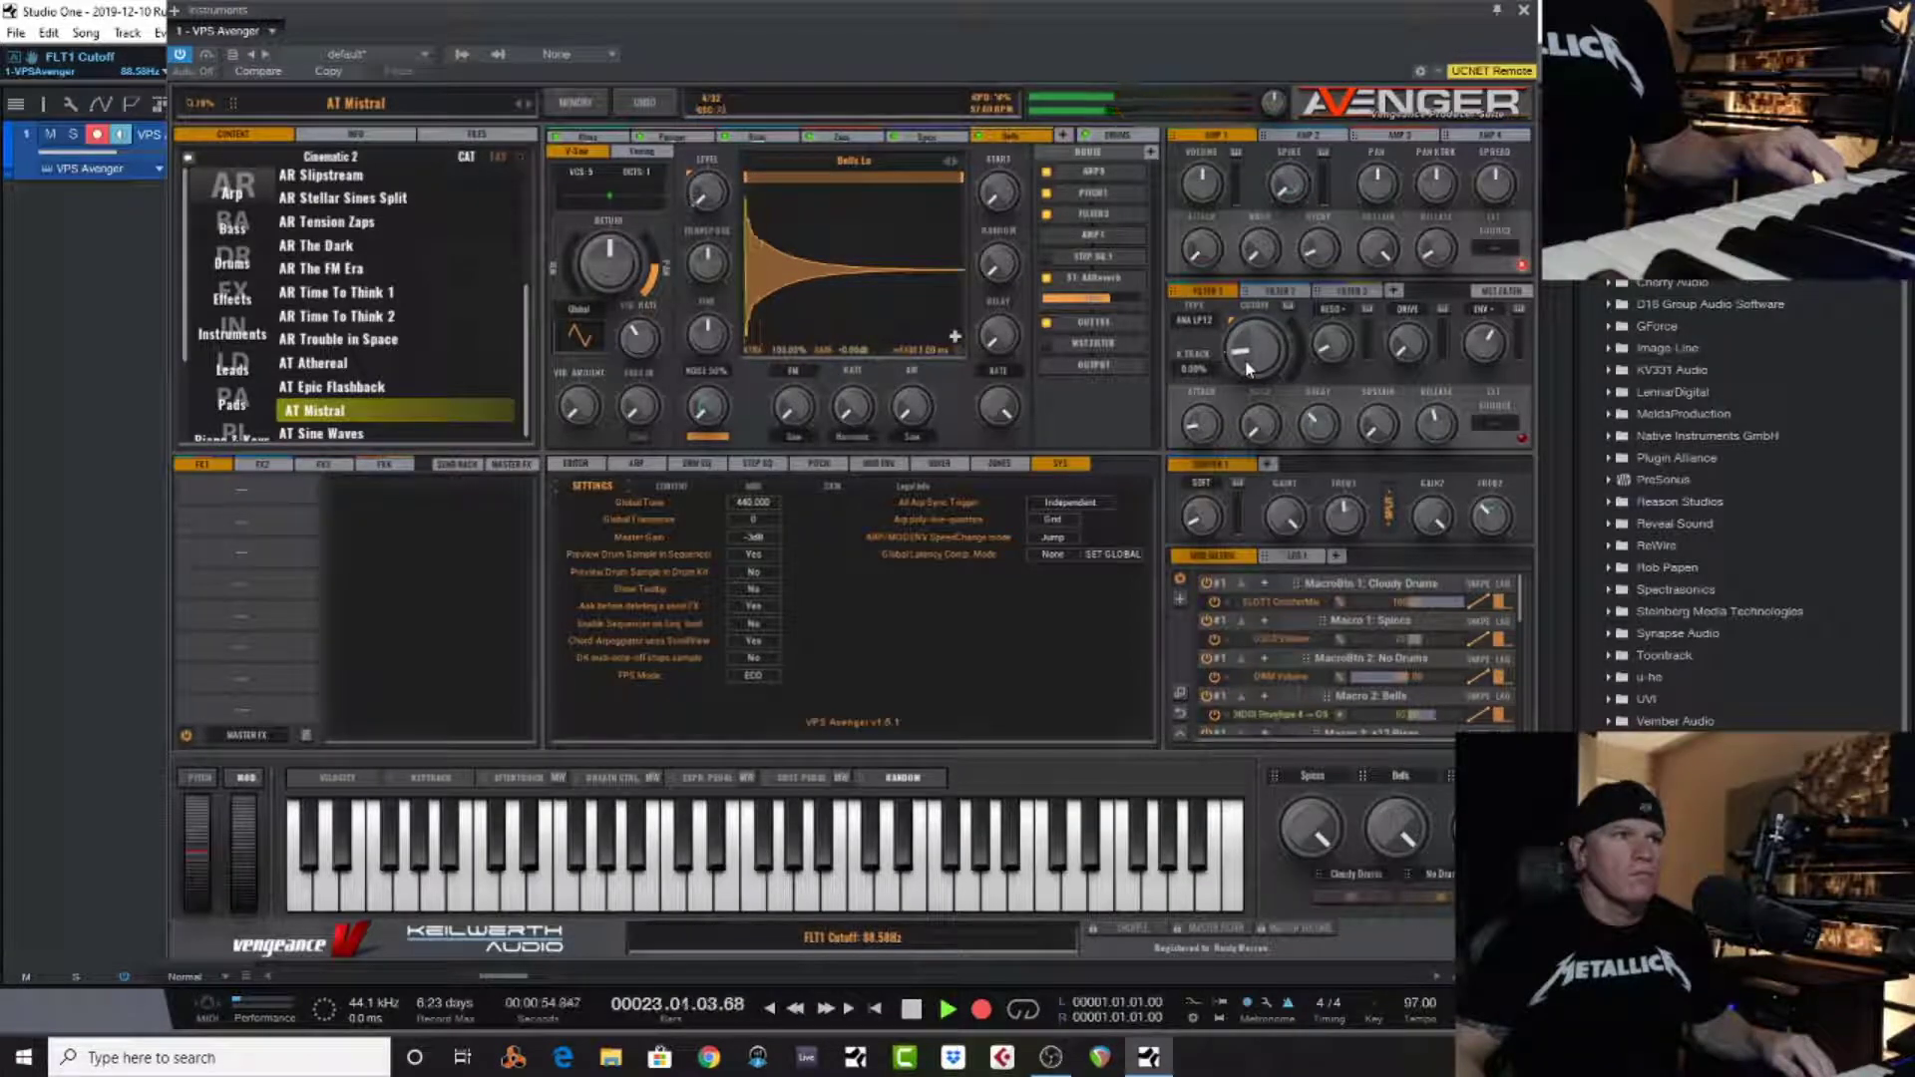
pyautogui.moveTo(1245, 359); pyautogui.dragTo(1254, 351)
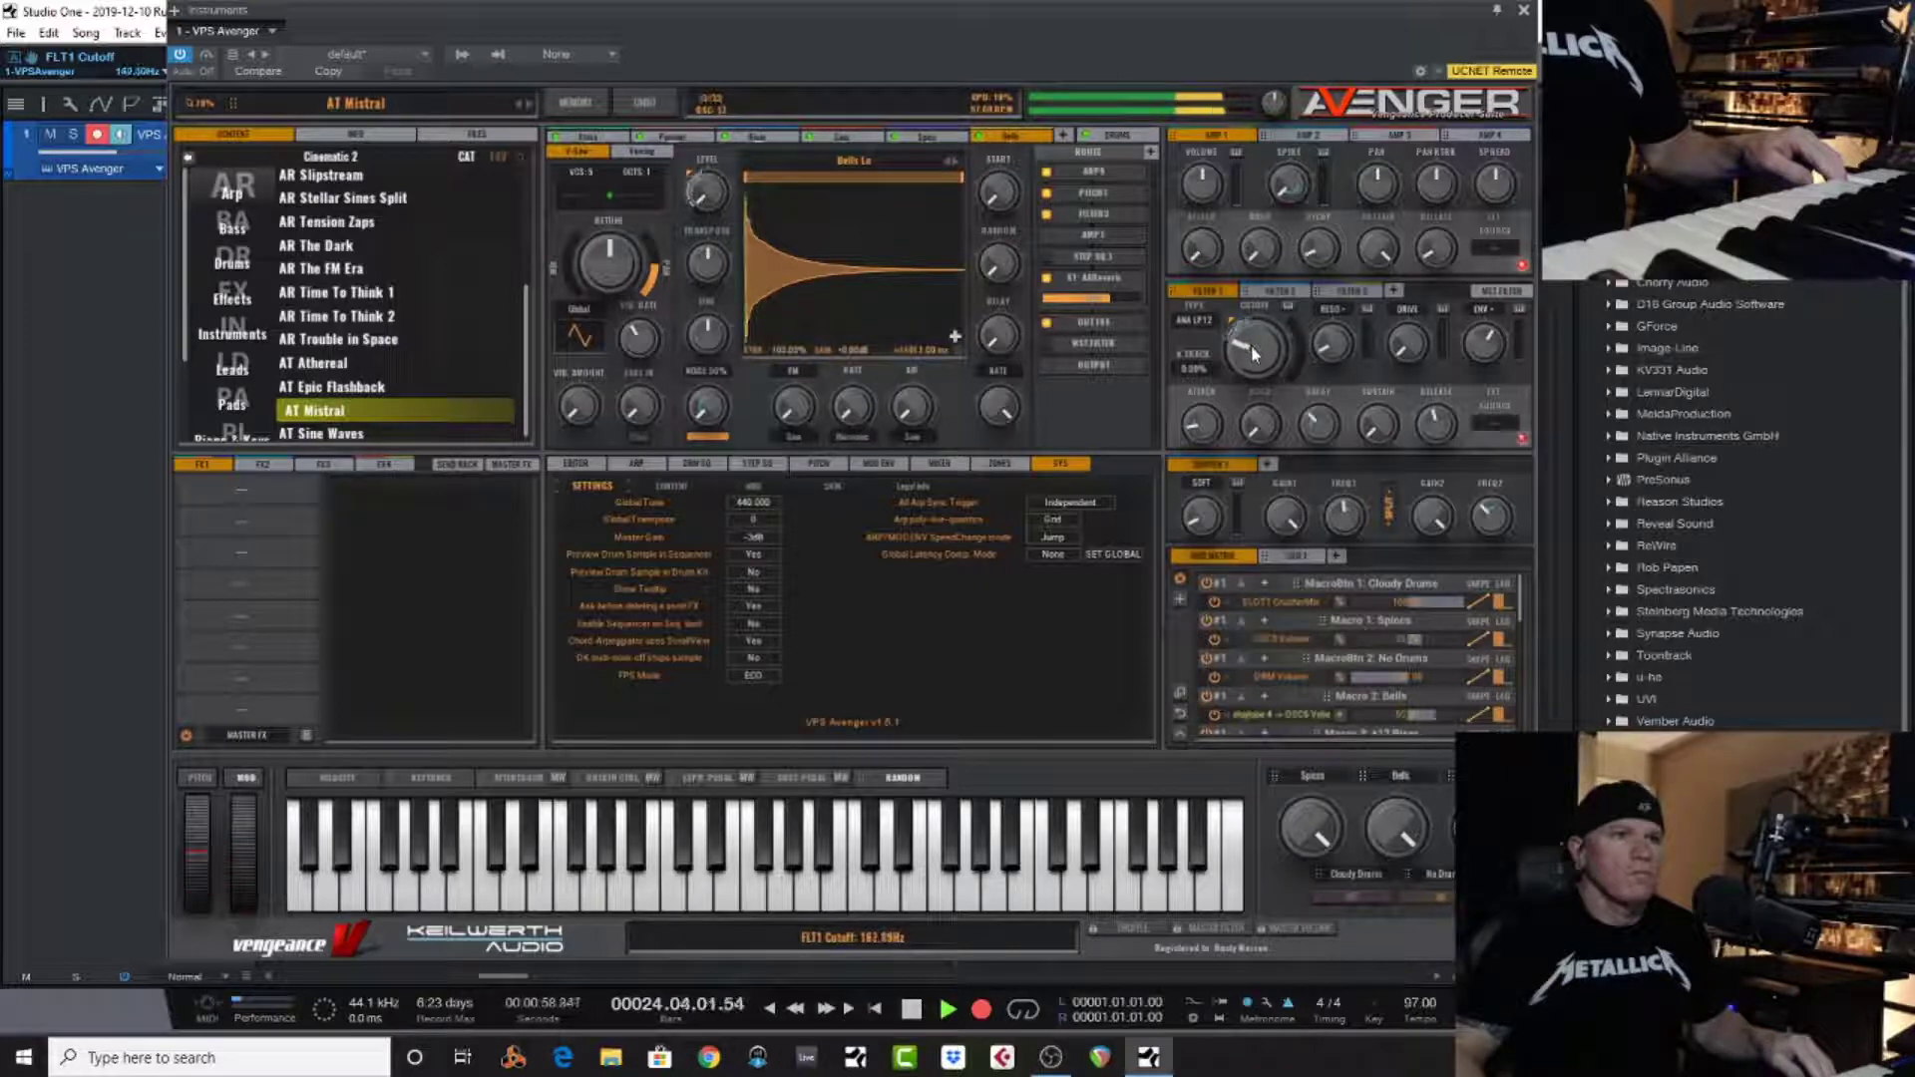
pyautogui.click(1523, 9)
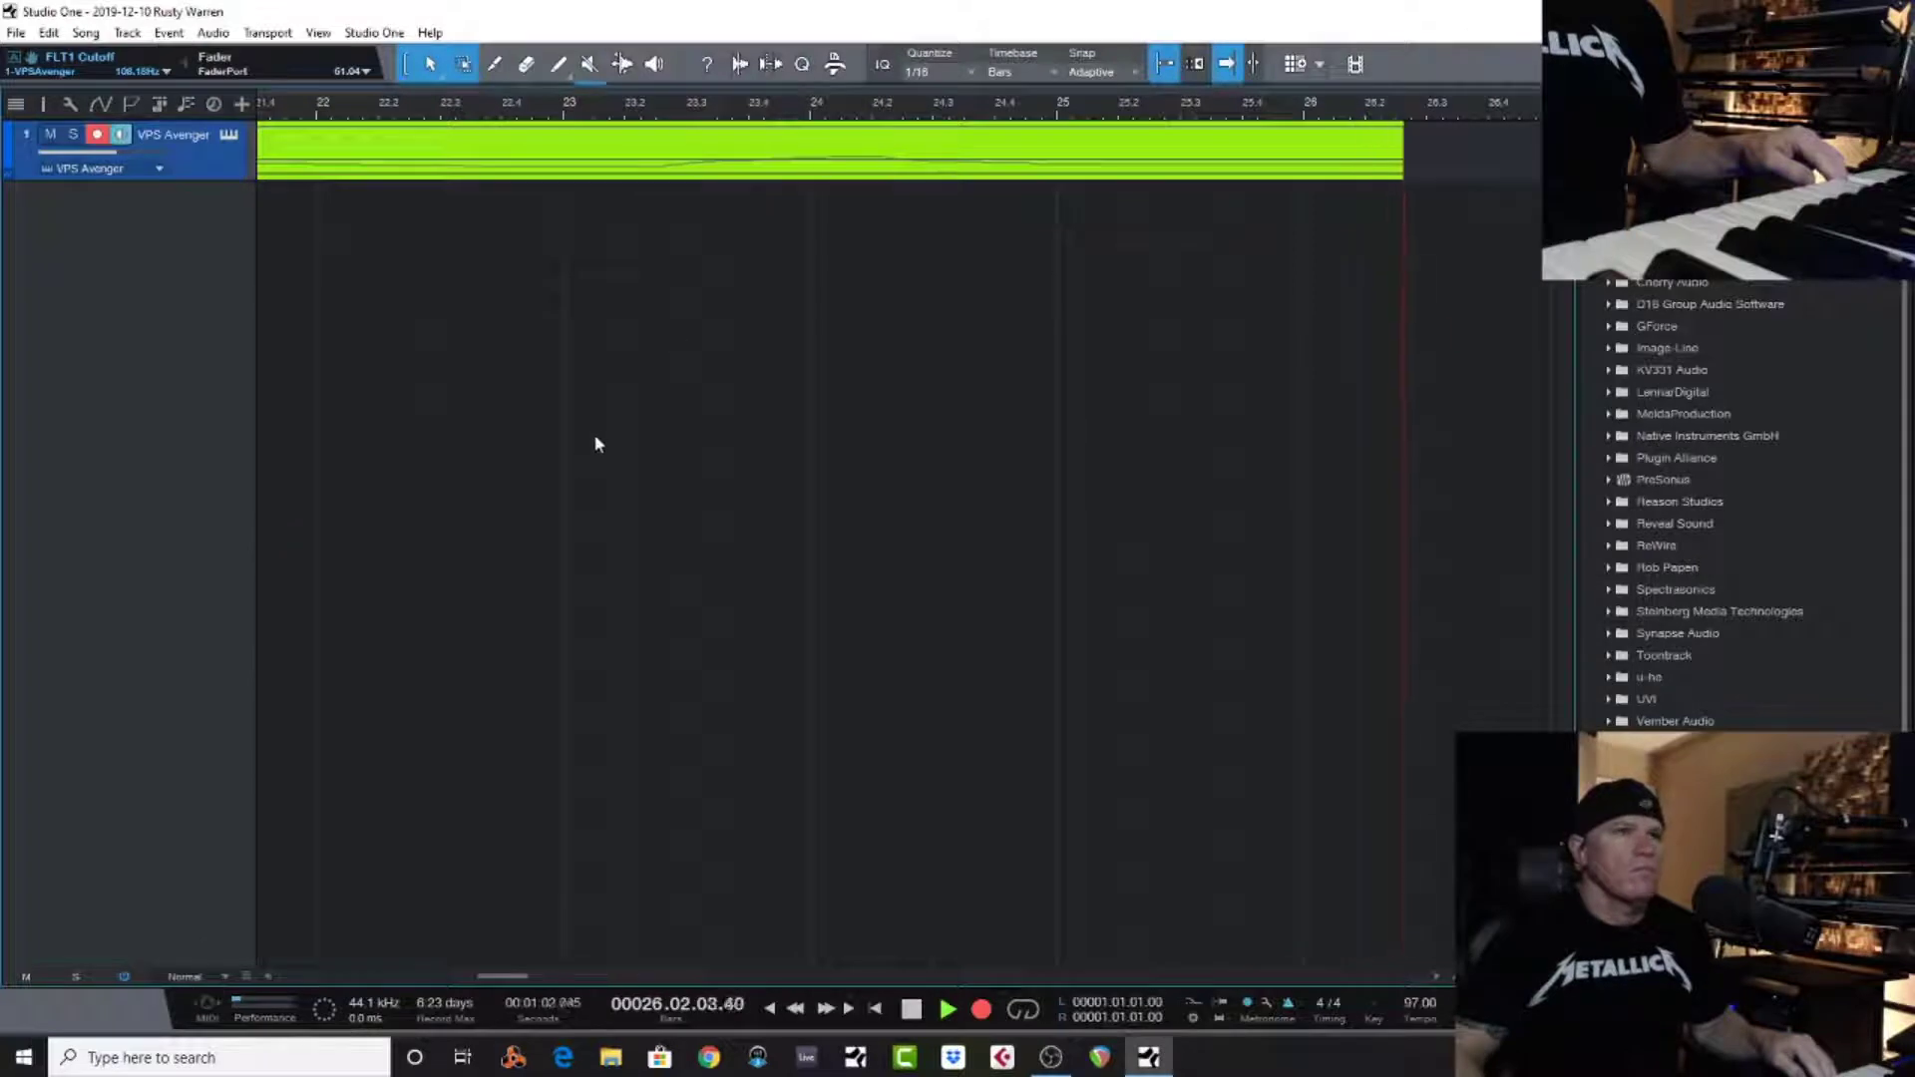
pyautogui.press('space')
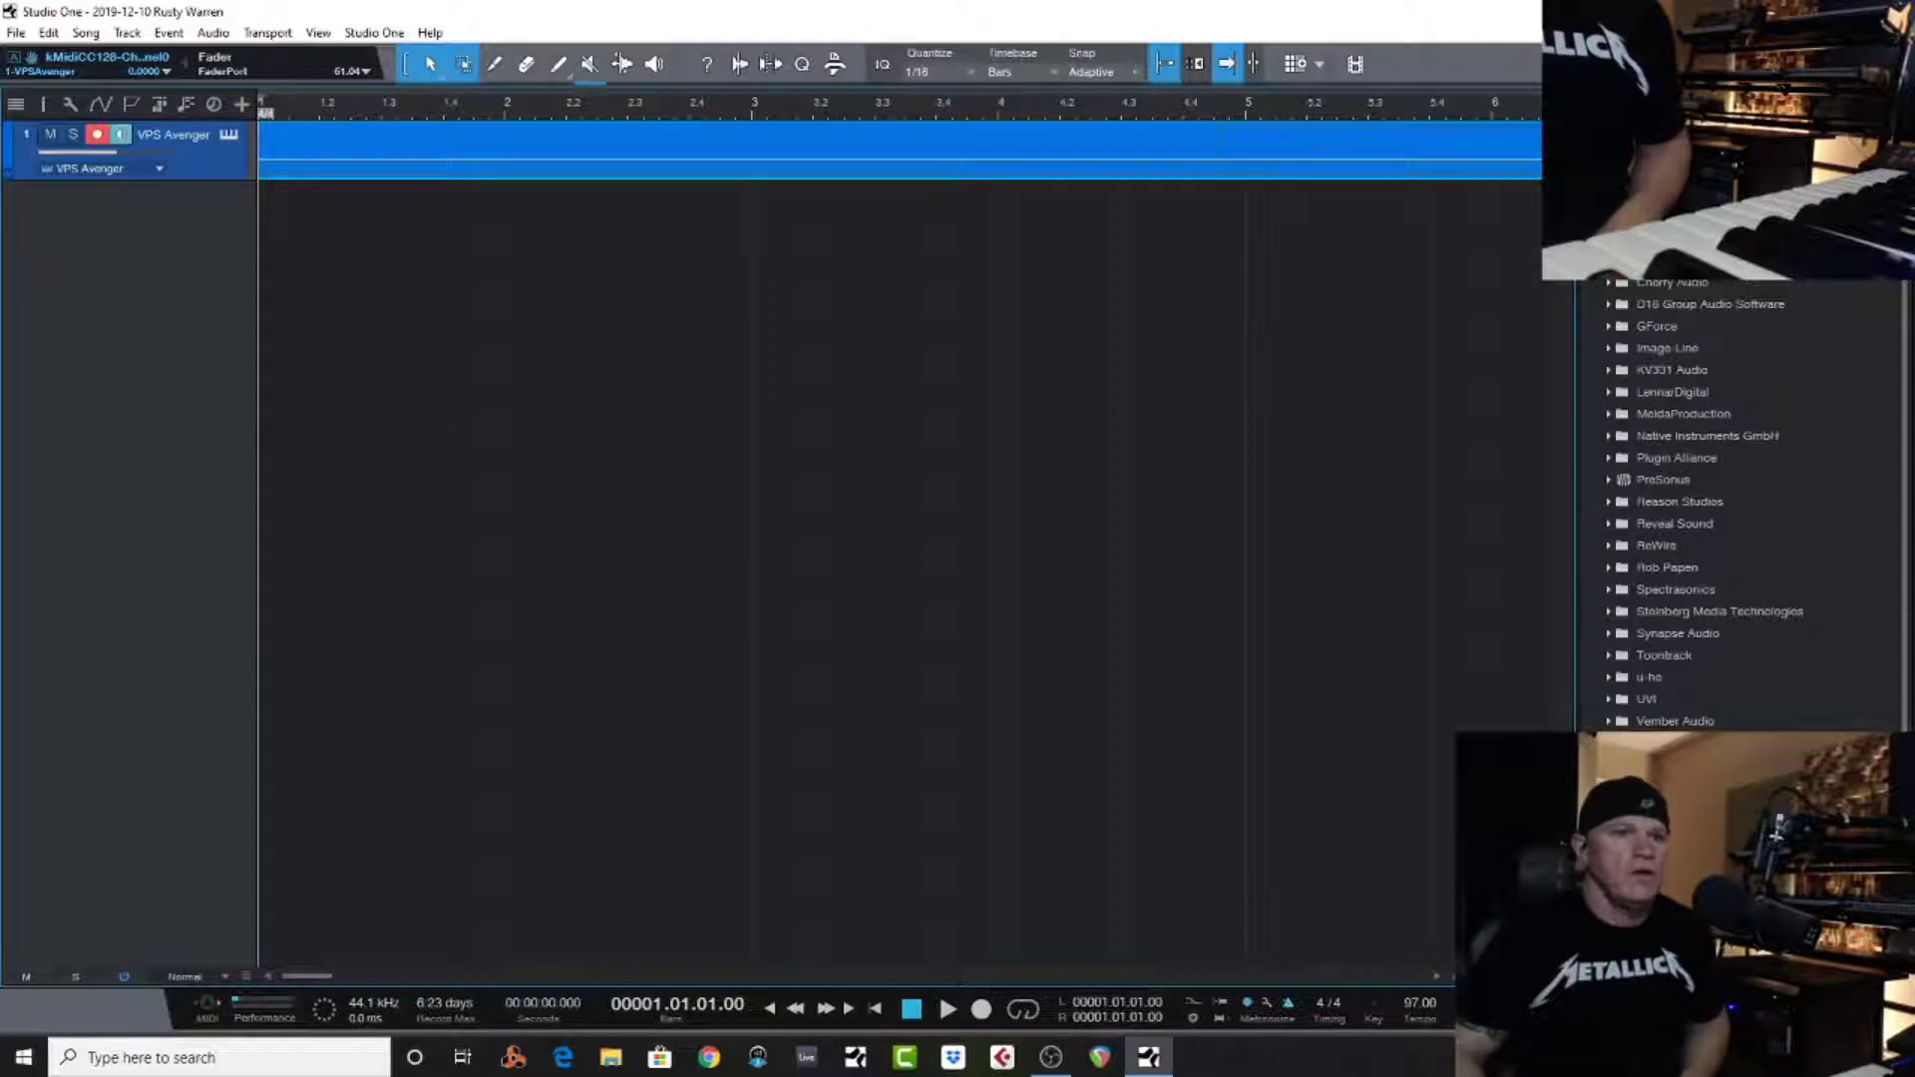
# In the second VPS Avenger instance, audition the Cinematic 2 leads LD Fuzzed Vintage Lead and LD Nirwana
pyautogui.press('f')
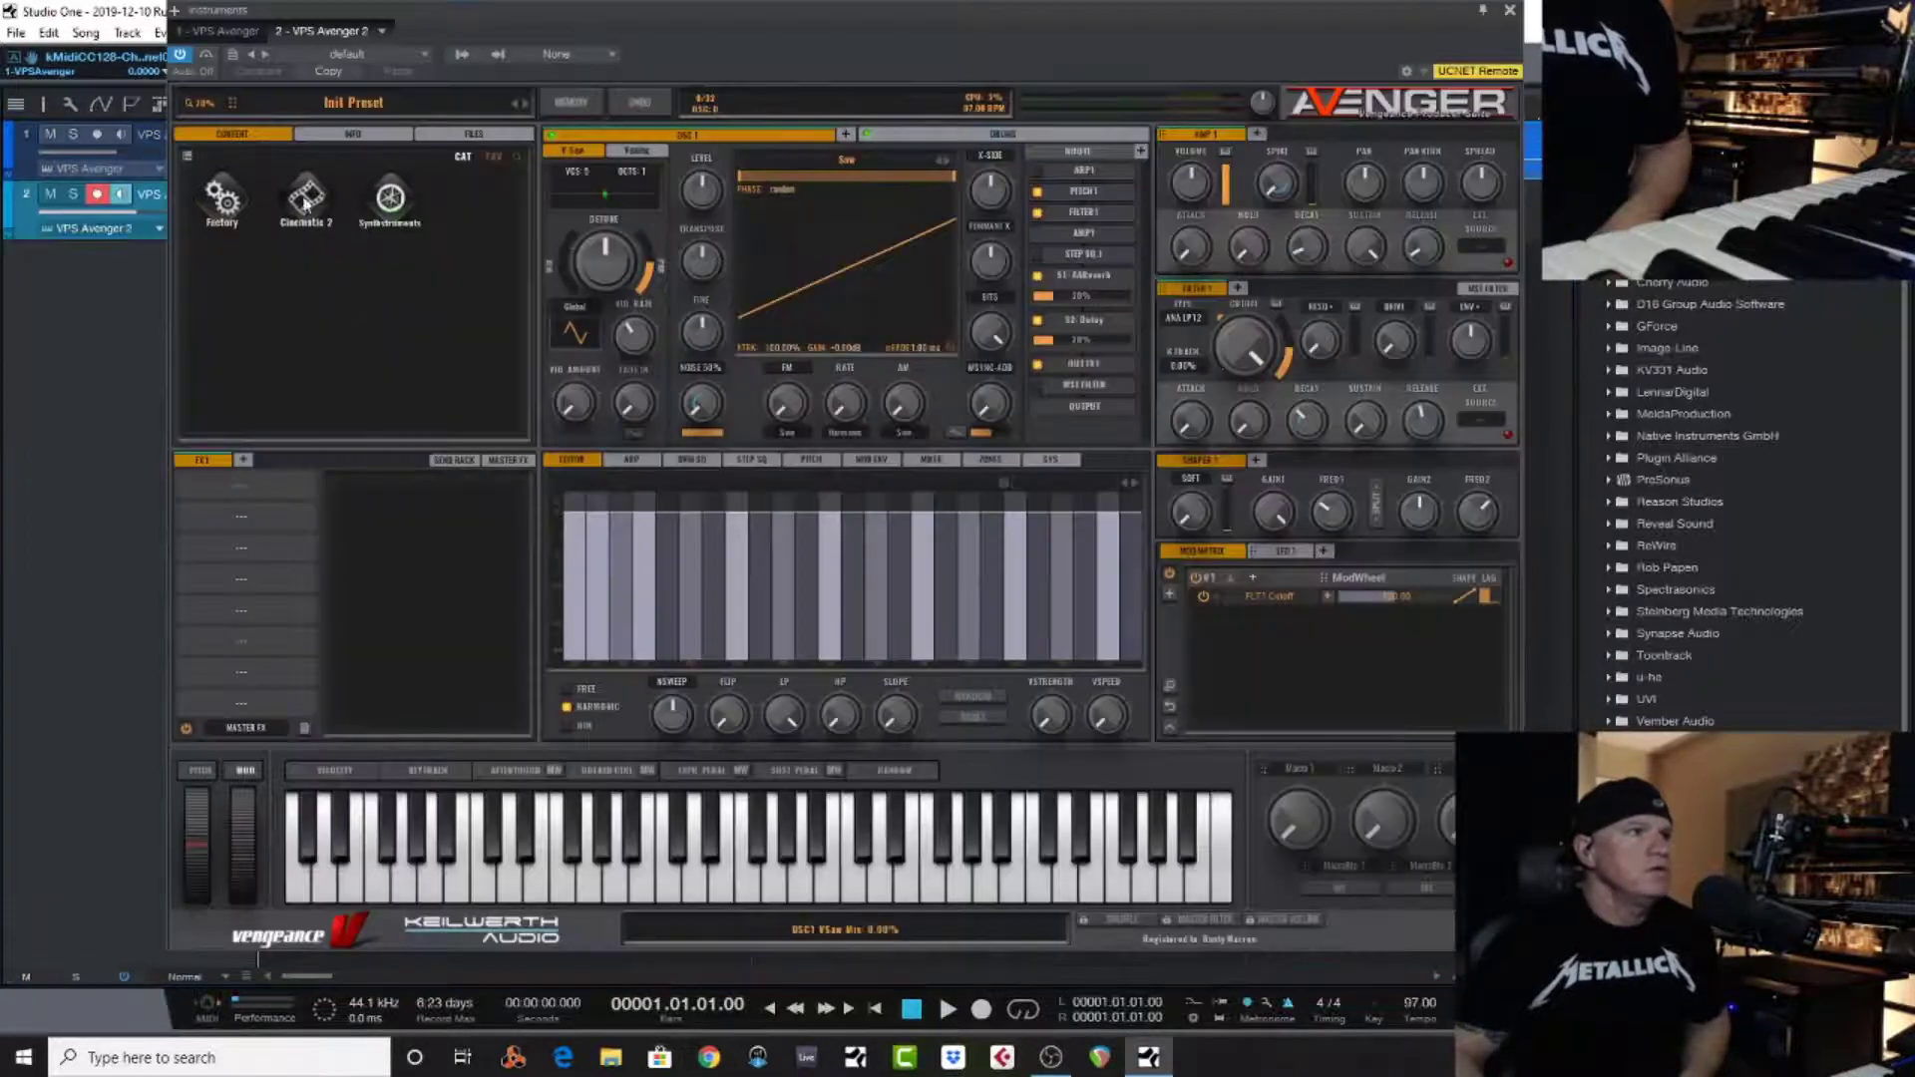
pyautogui.click(304, 199)
pyautogui.click(253, 361)
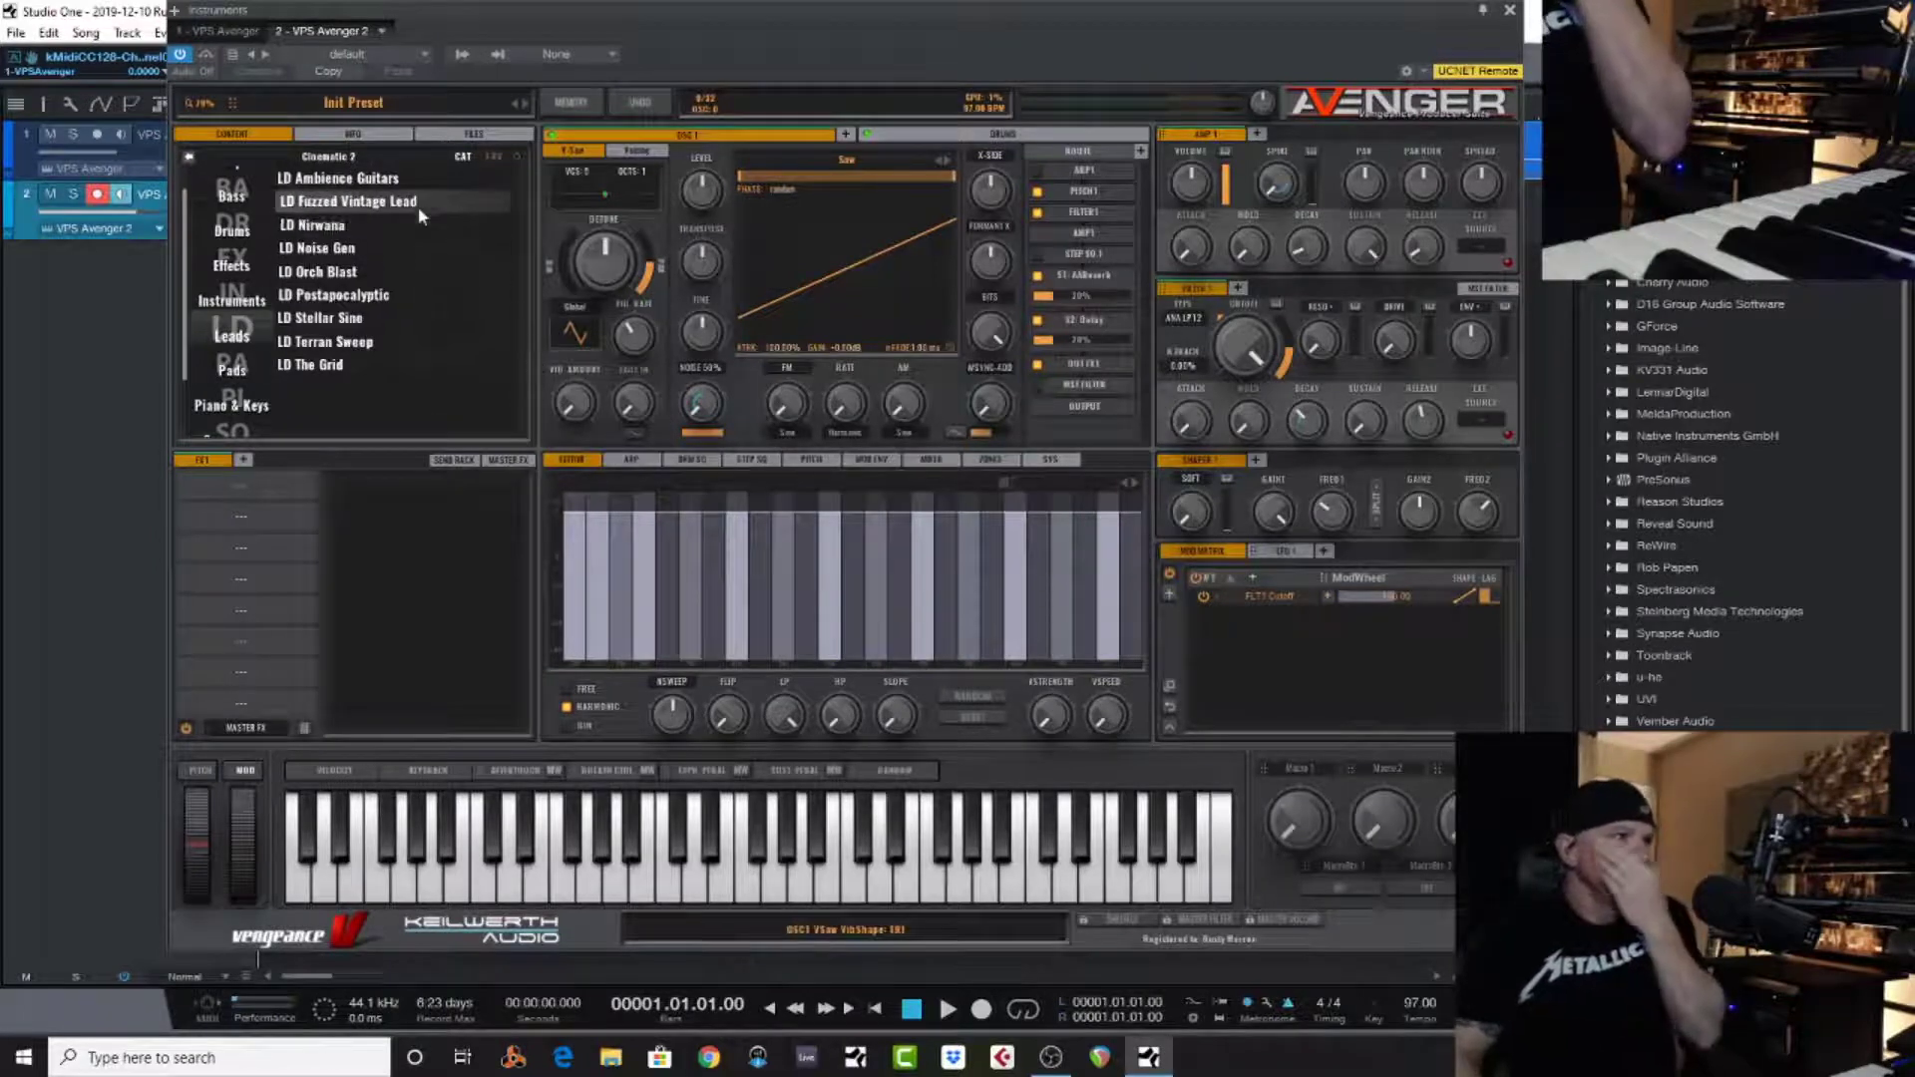
pyautogui.click(387, 203)
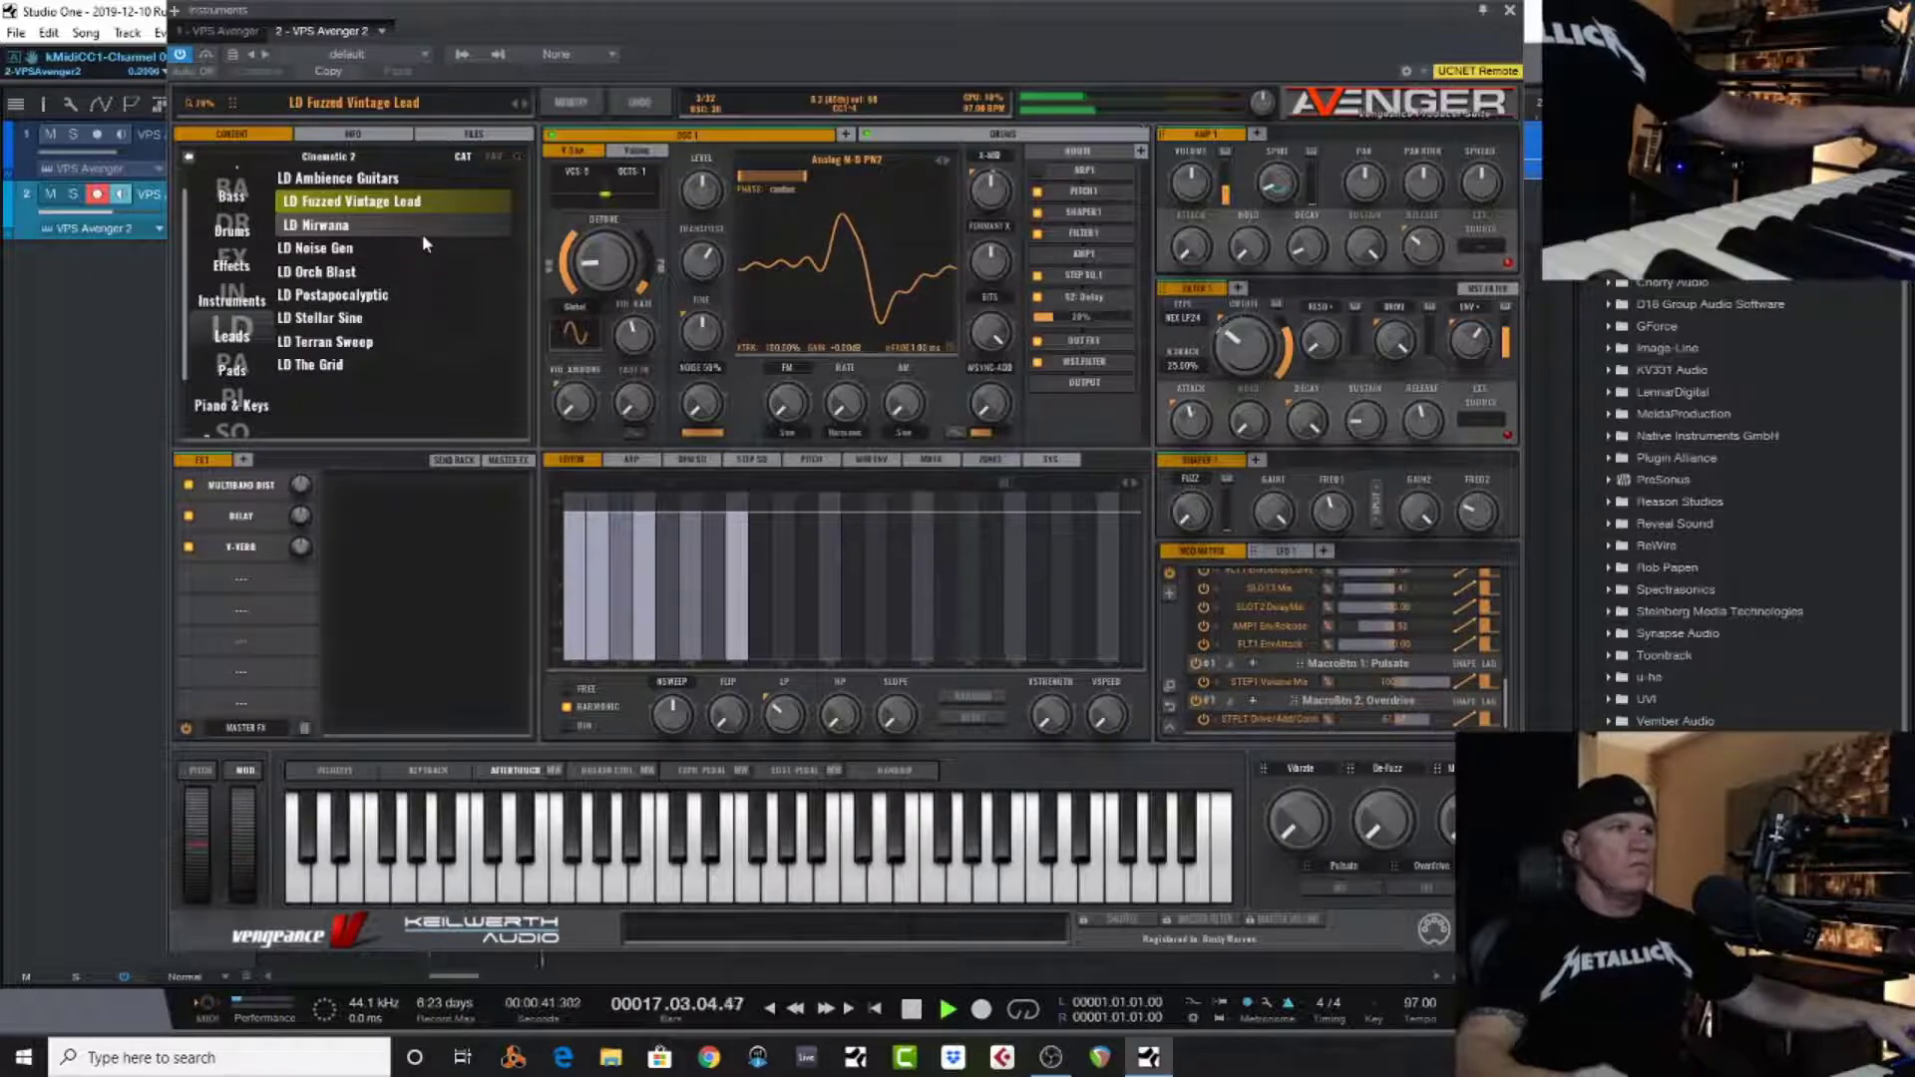
pyautogui.click(419, 233)
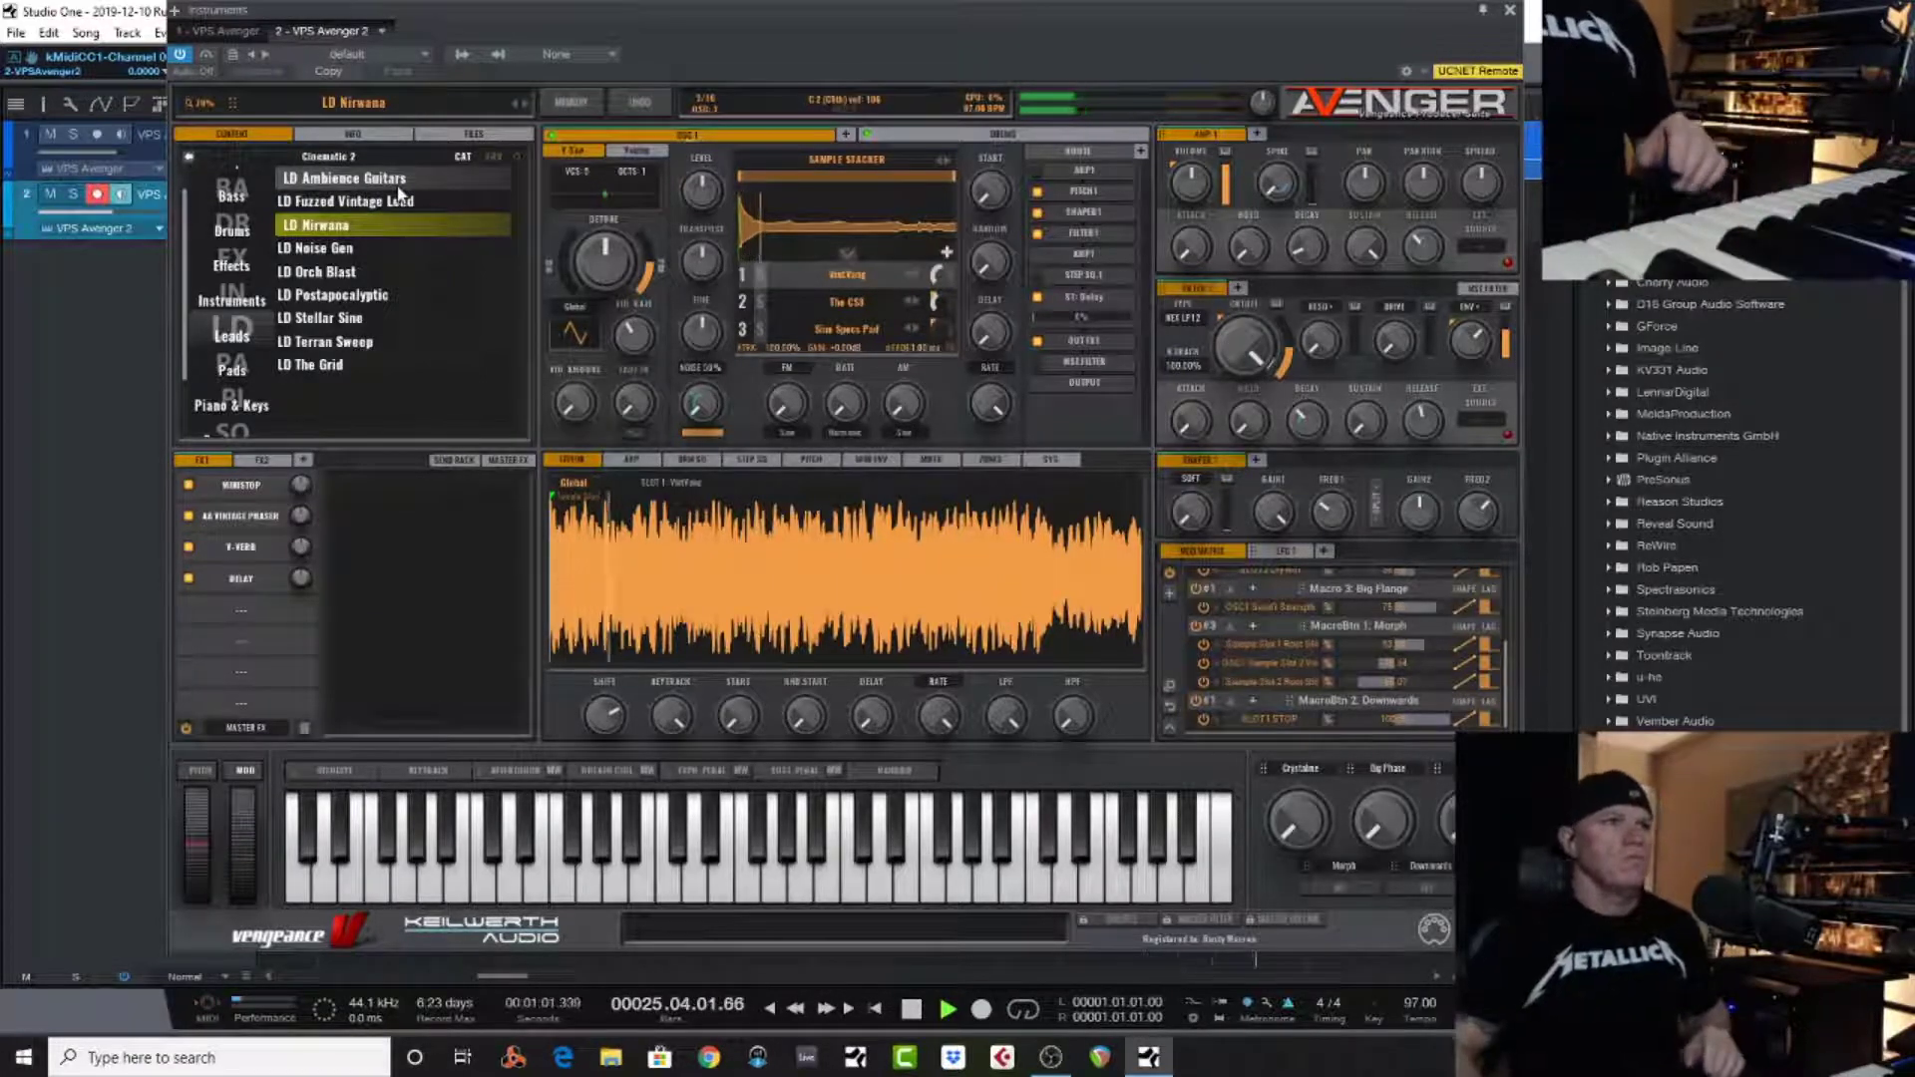
# Record the lead on the second VPS Avenger track while playing the song from bar 1
pyautogui.click(1506, 12)
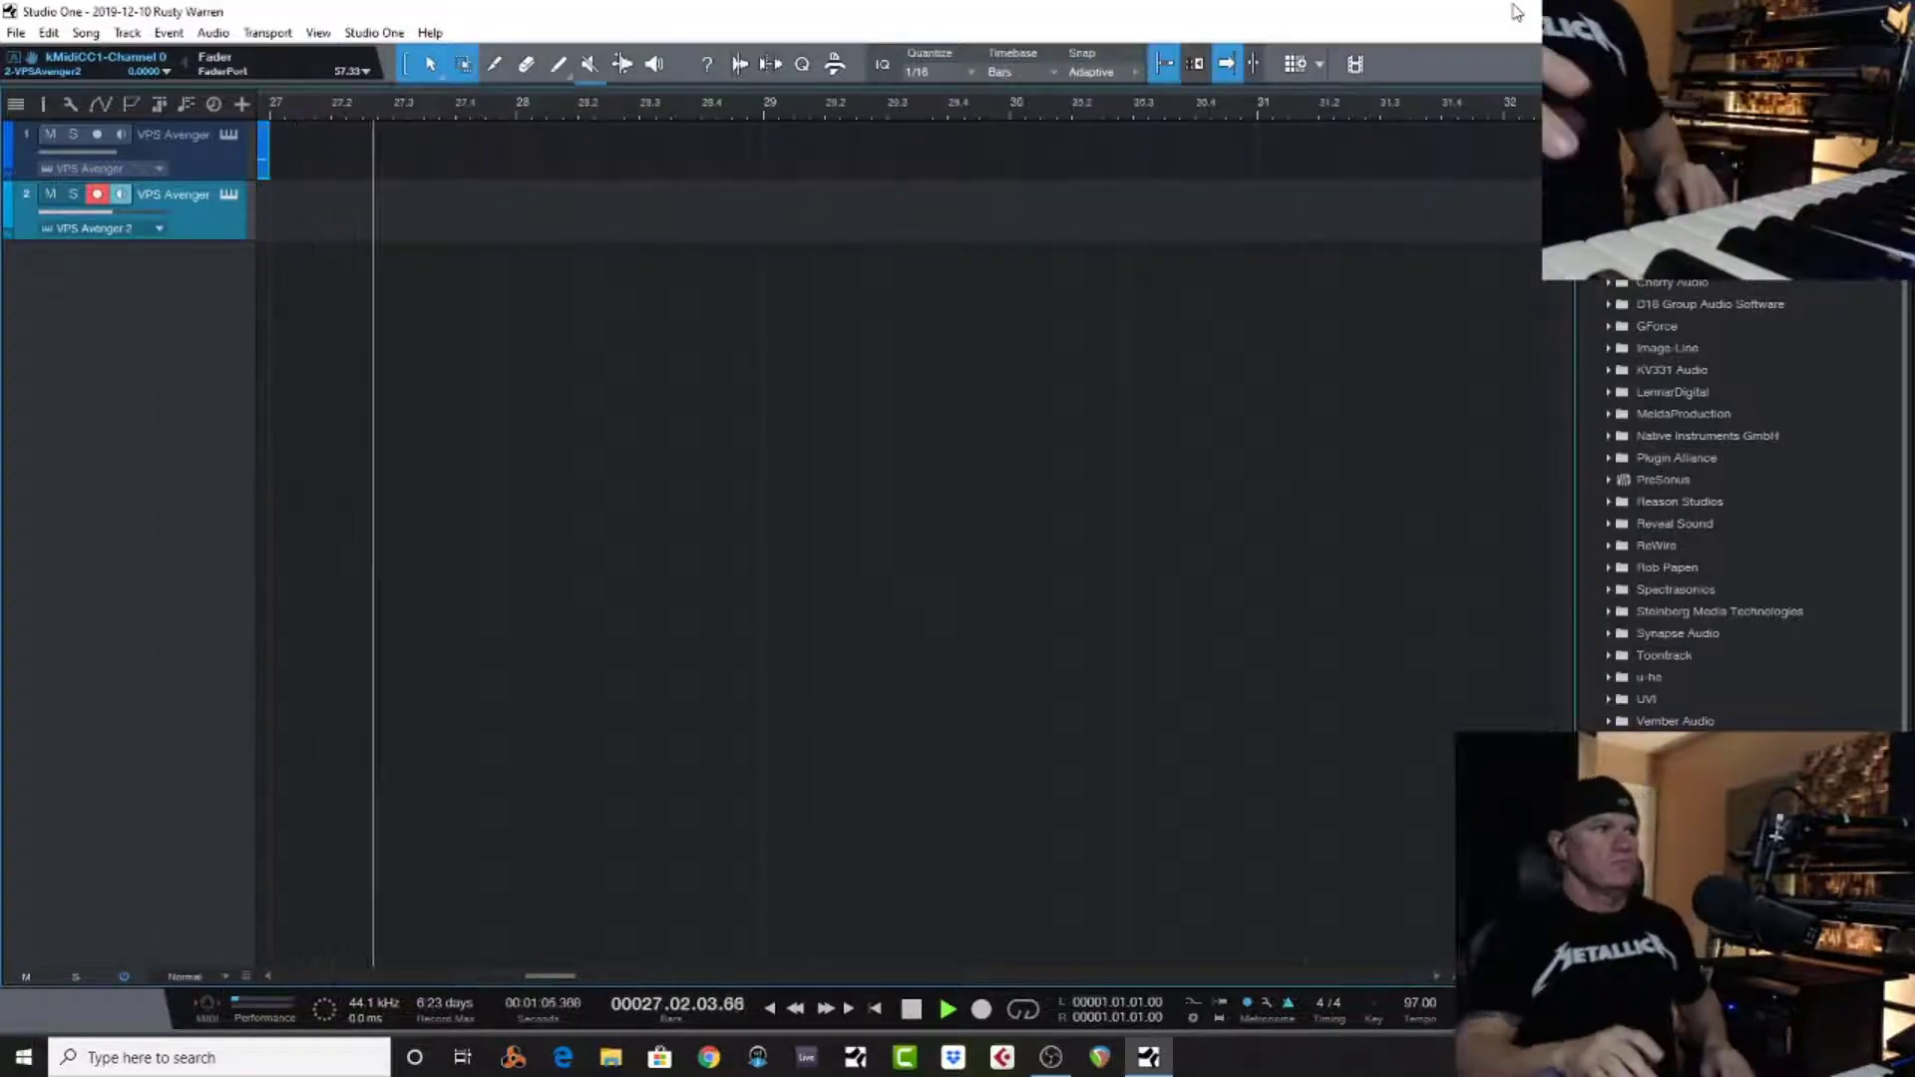
pyautogui.press('space')
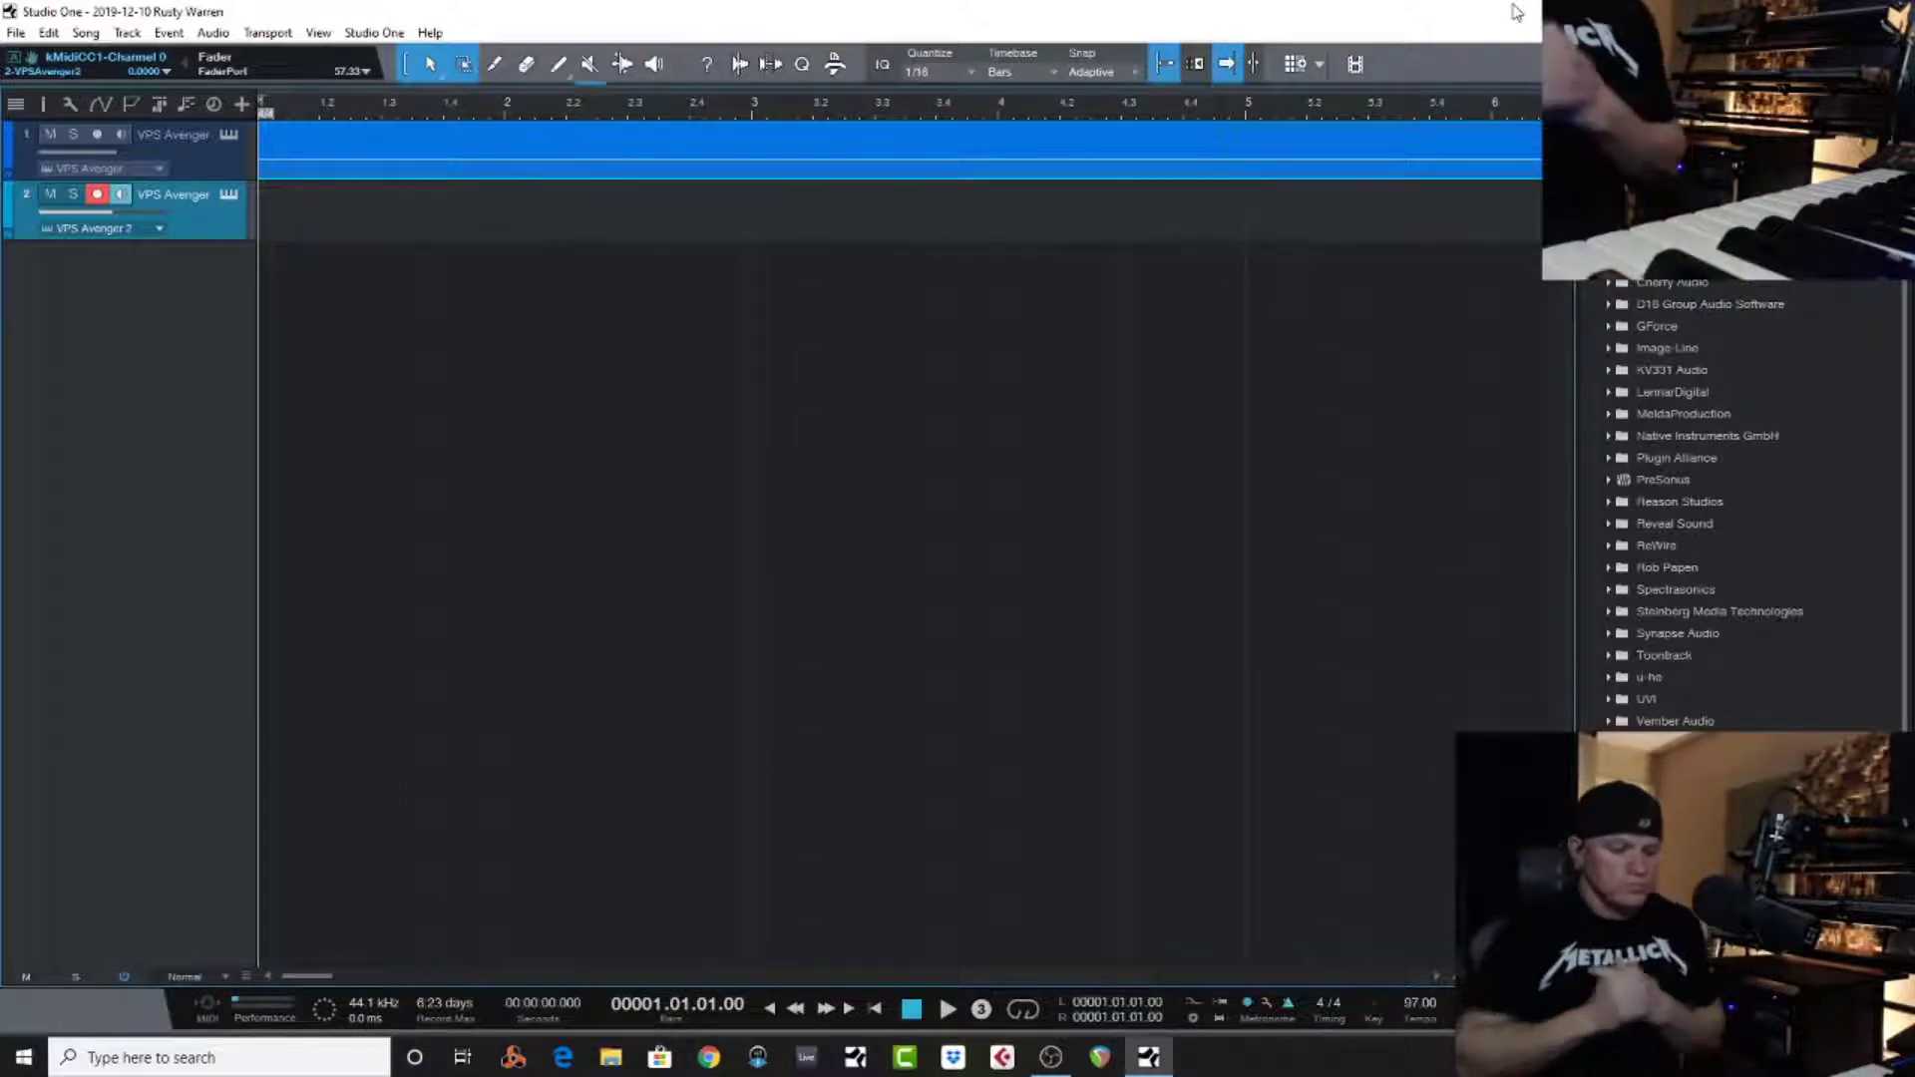
pyautogui.press('KP_Multiply')
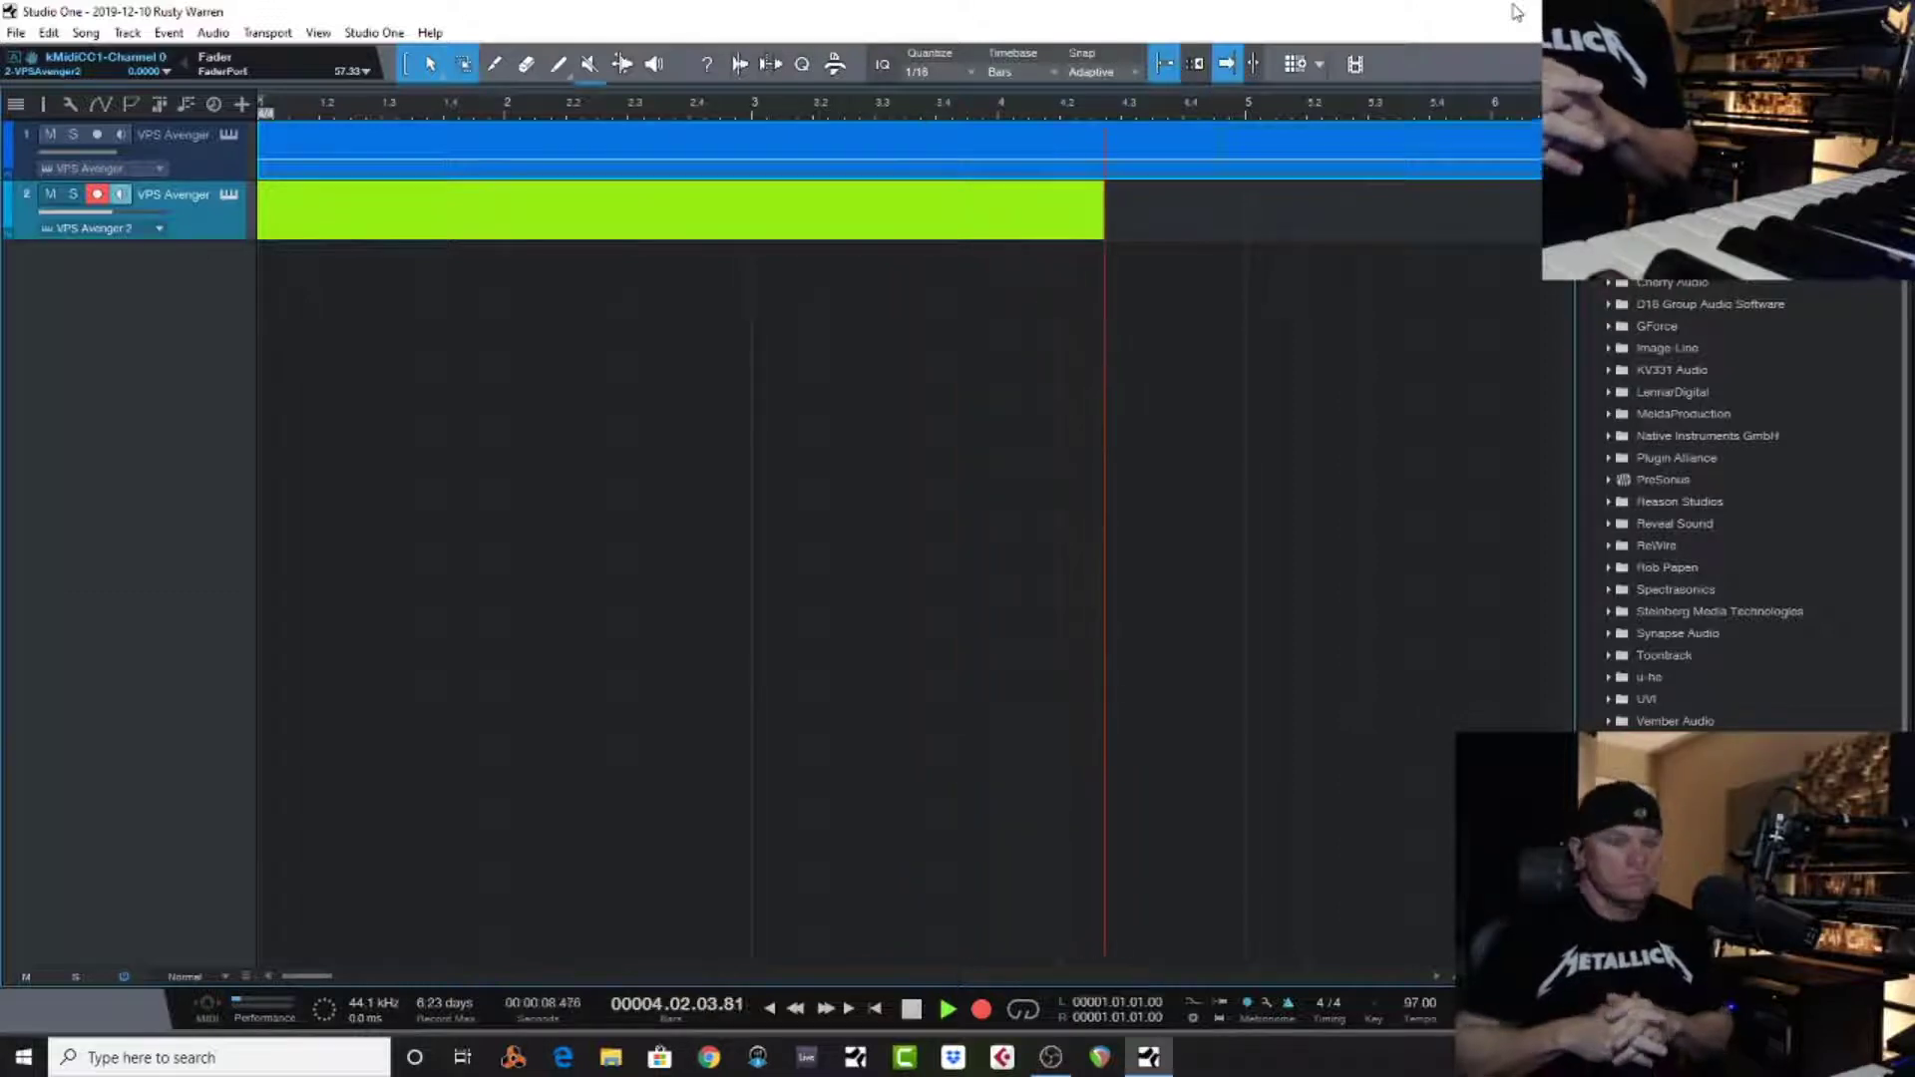
pyautogui.press('w')
pyautogui.press('w')
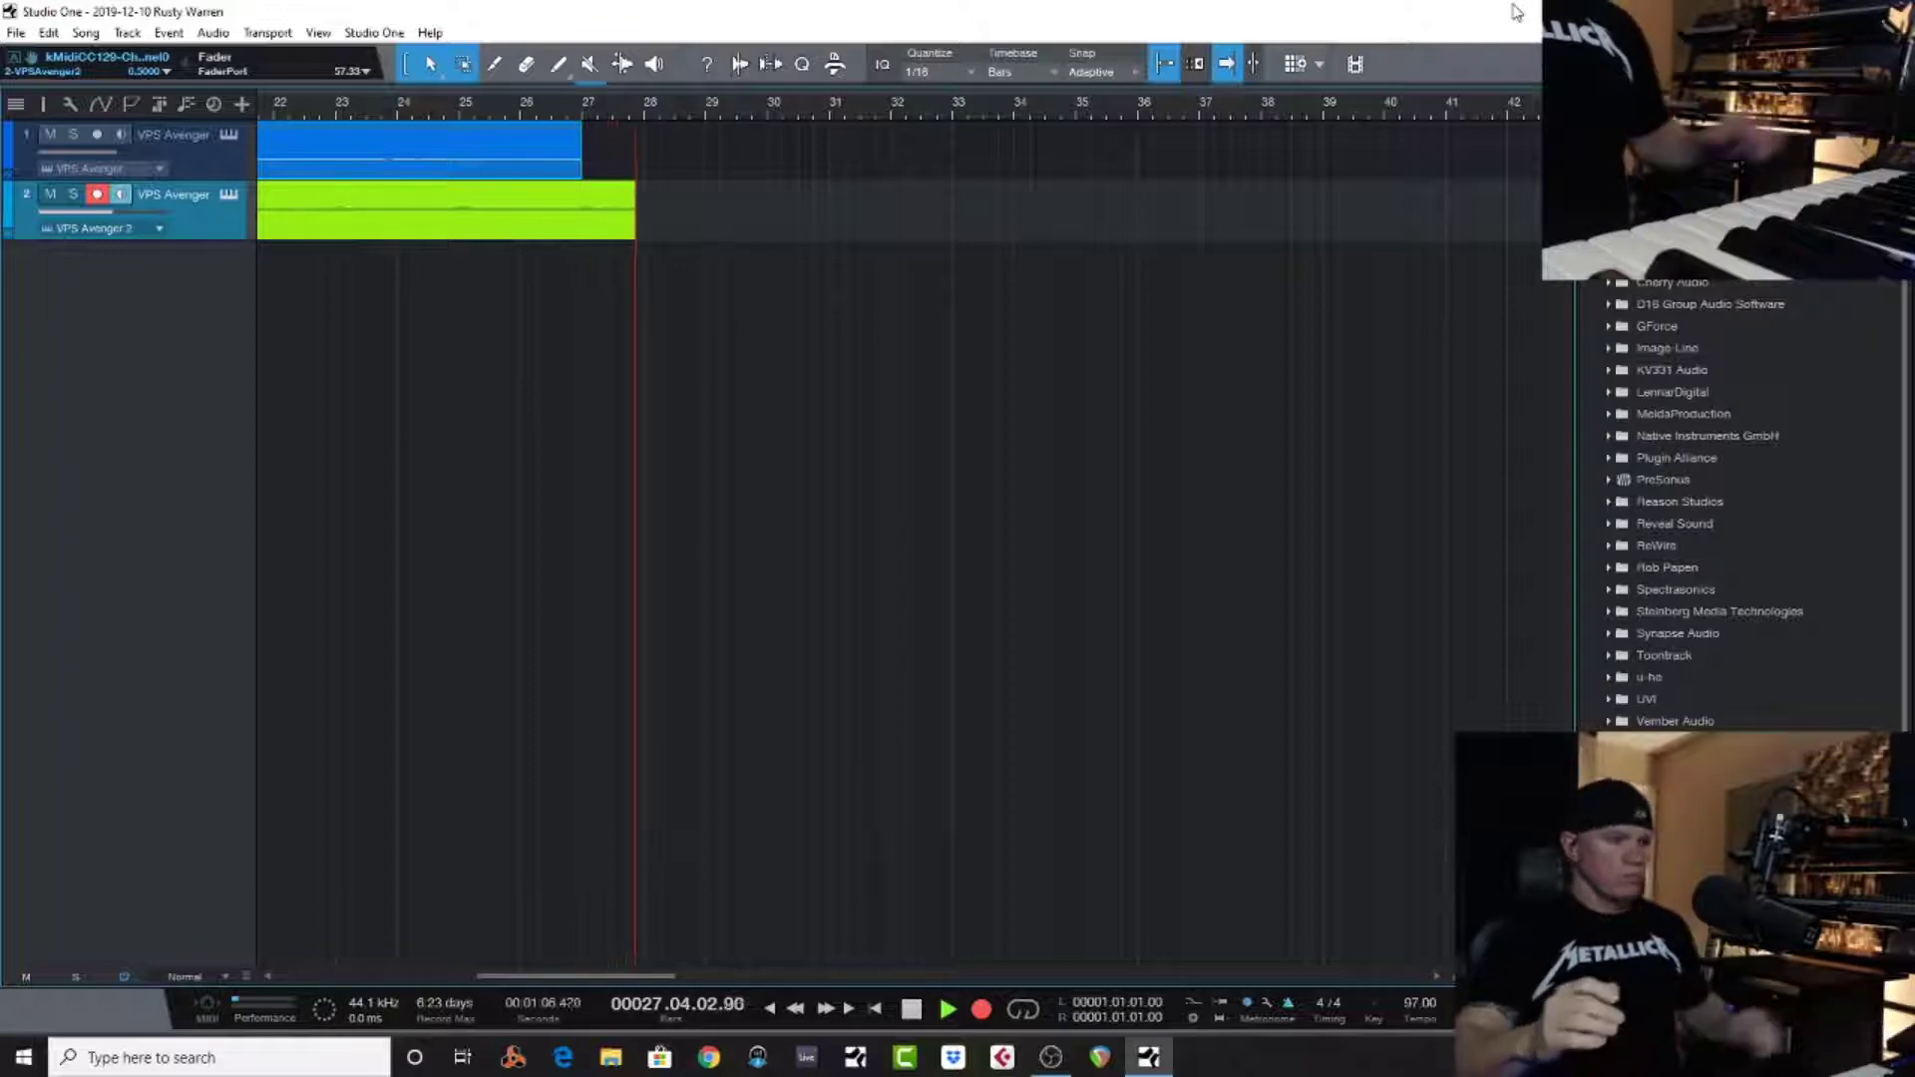
pyautogui.press('space')
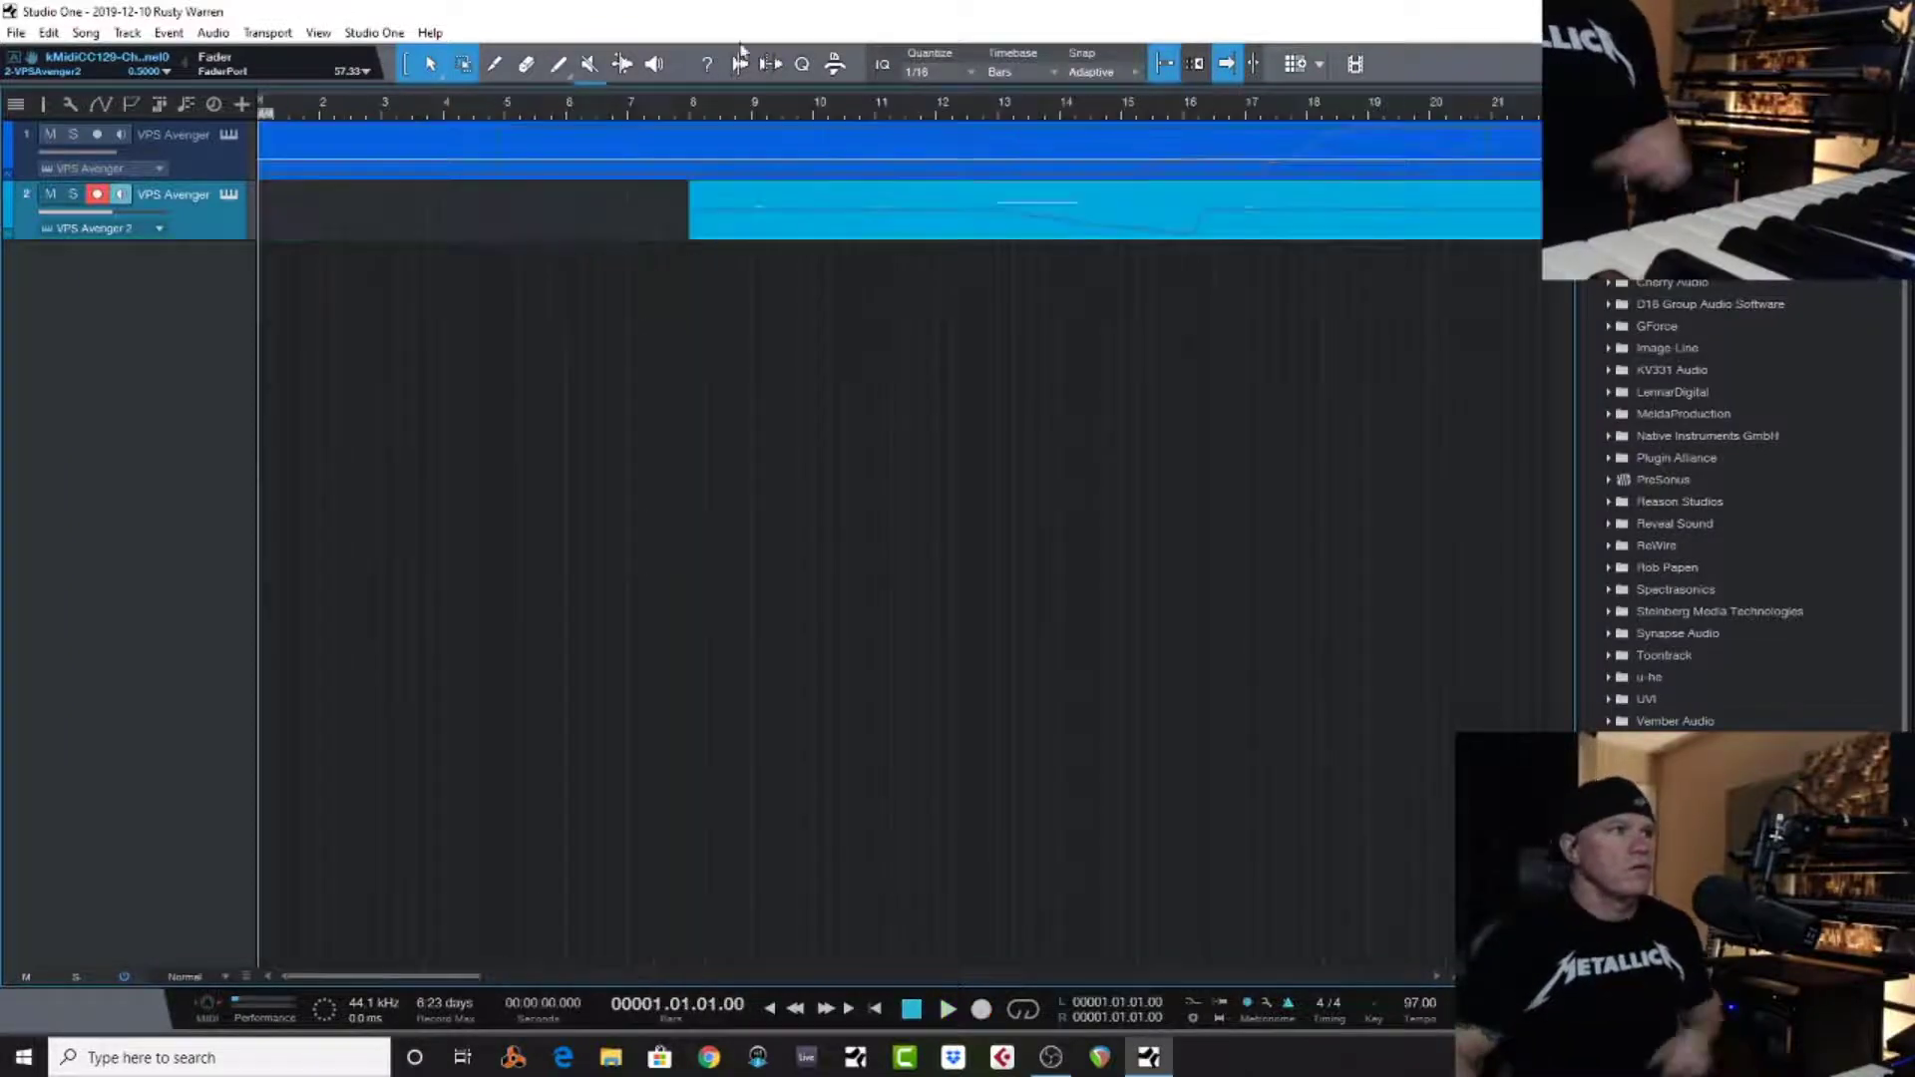
# Add a third VPS Avenger instrument track and load KB The Bellpiano from the Cinematic 2 Piano & Keys category
pyautogui.moveTo(1686, 765); pyautogui.dragTo(958, 638)
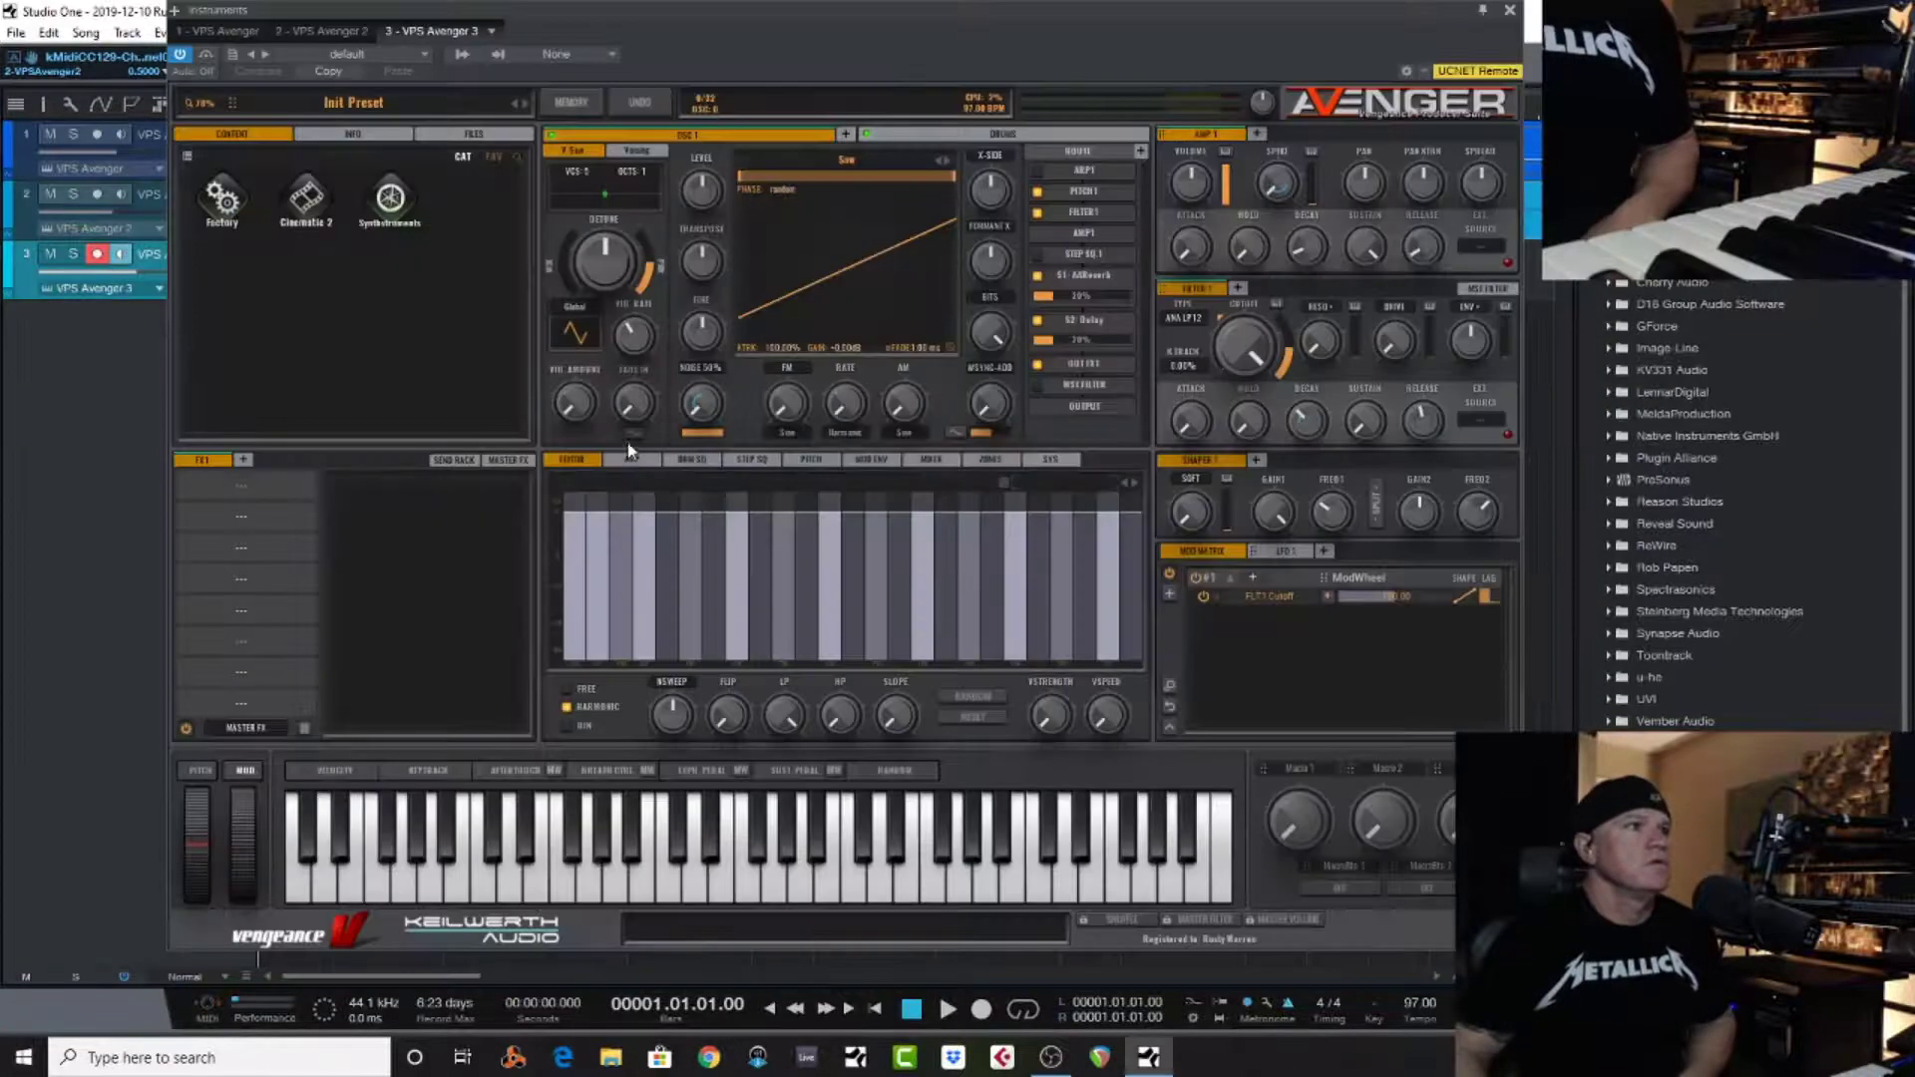
pyautogui.click(313, 224)
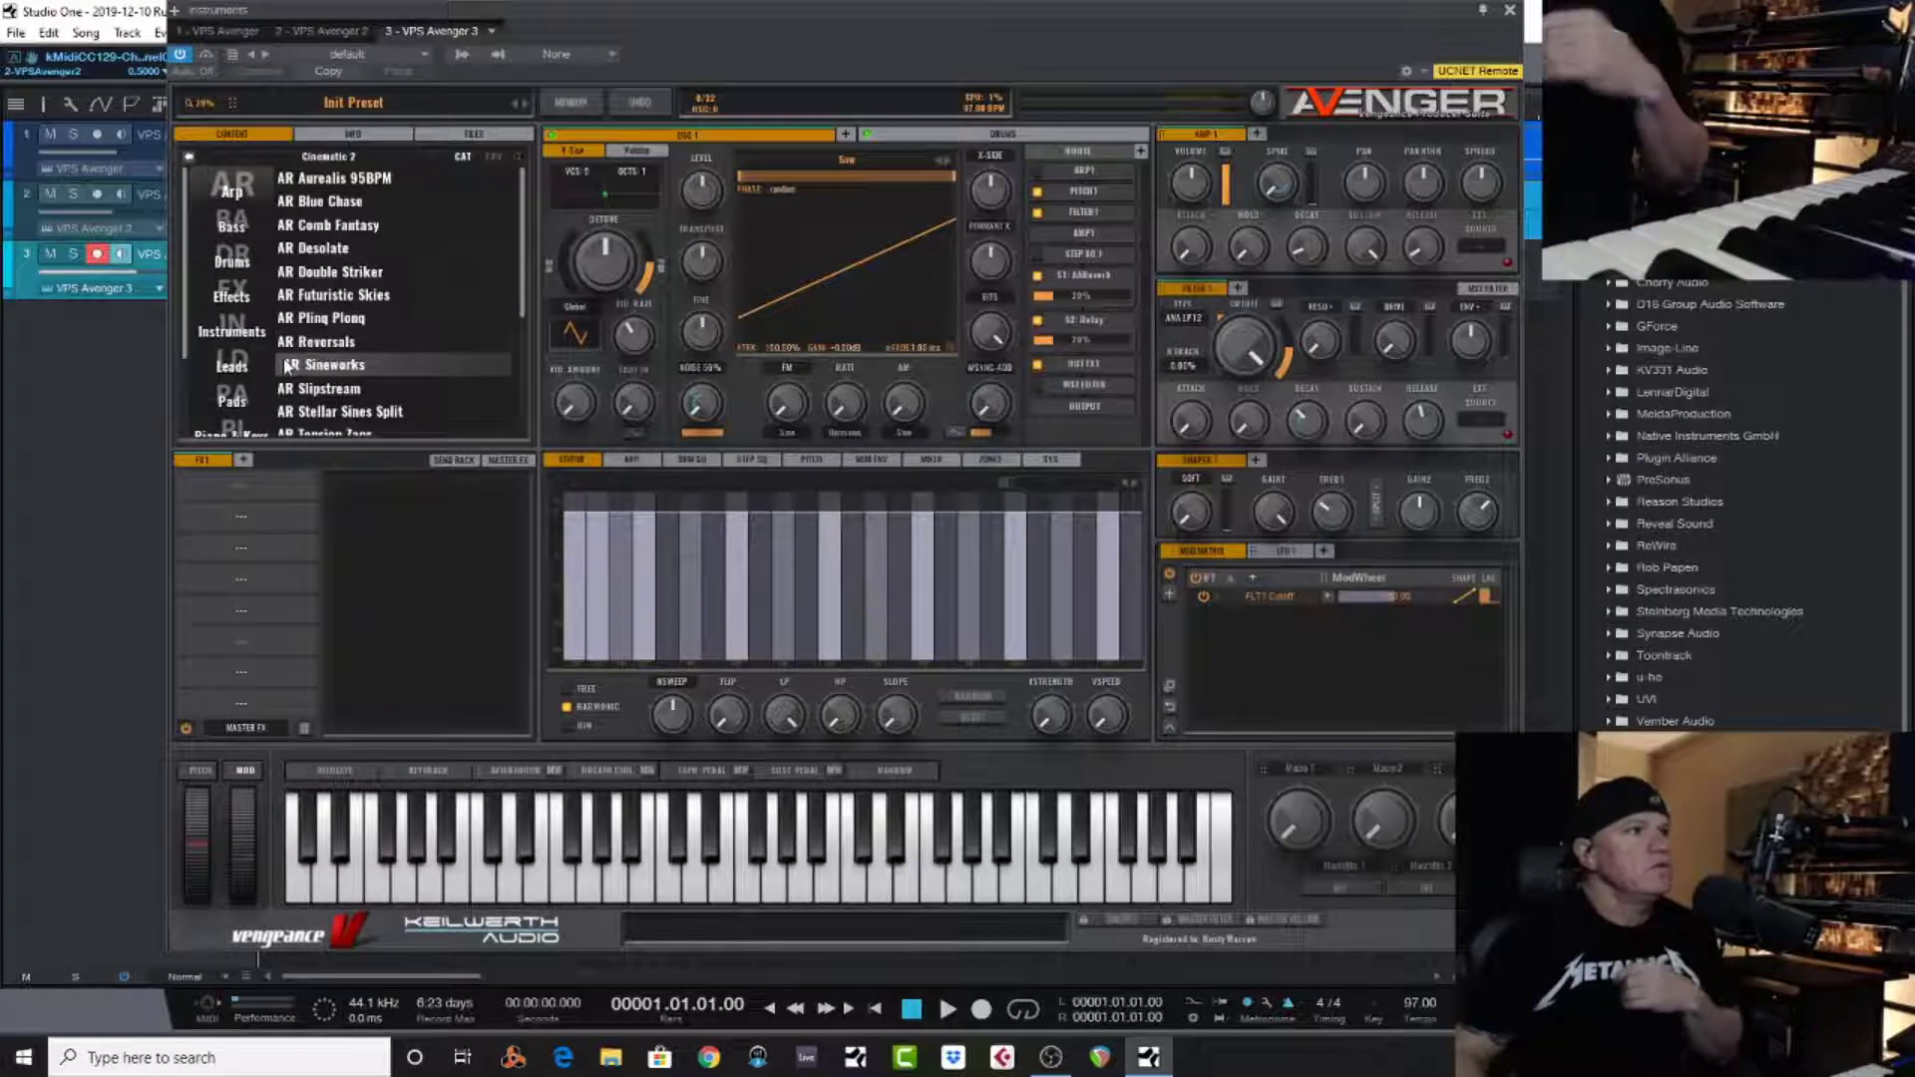
pyautogui.scroll(-1, 204, 357)
pyautogui.scroll(-2, 200, 353)
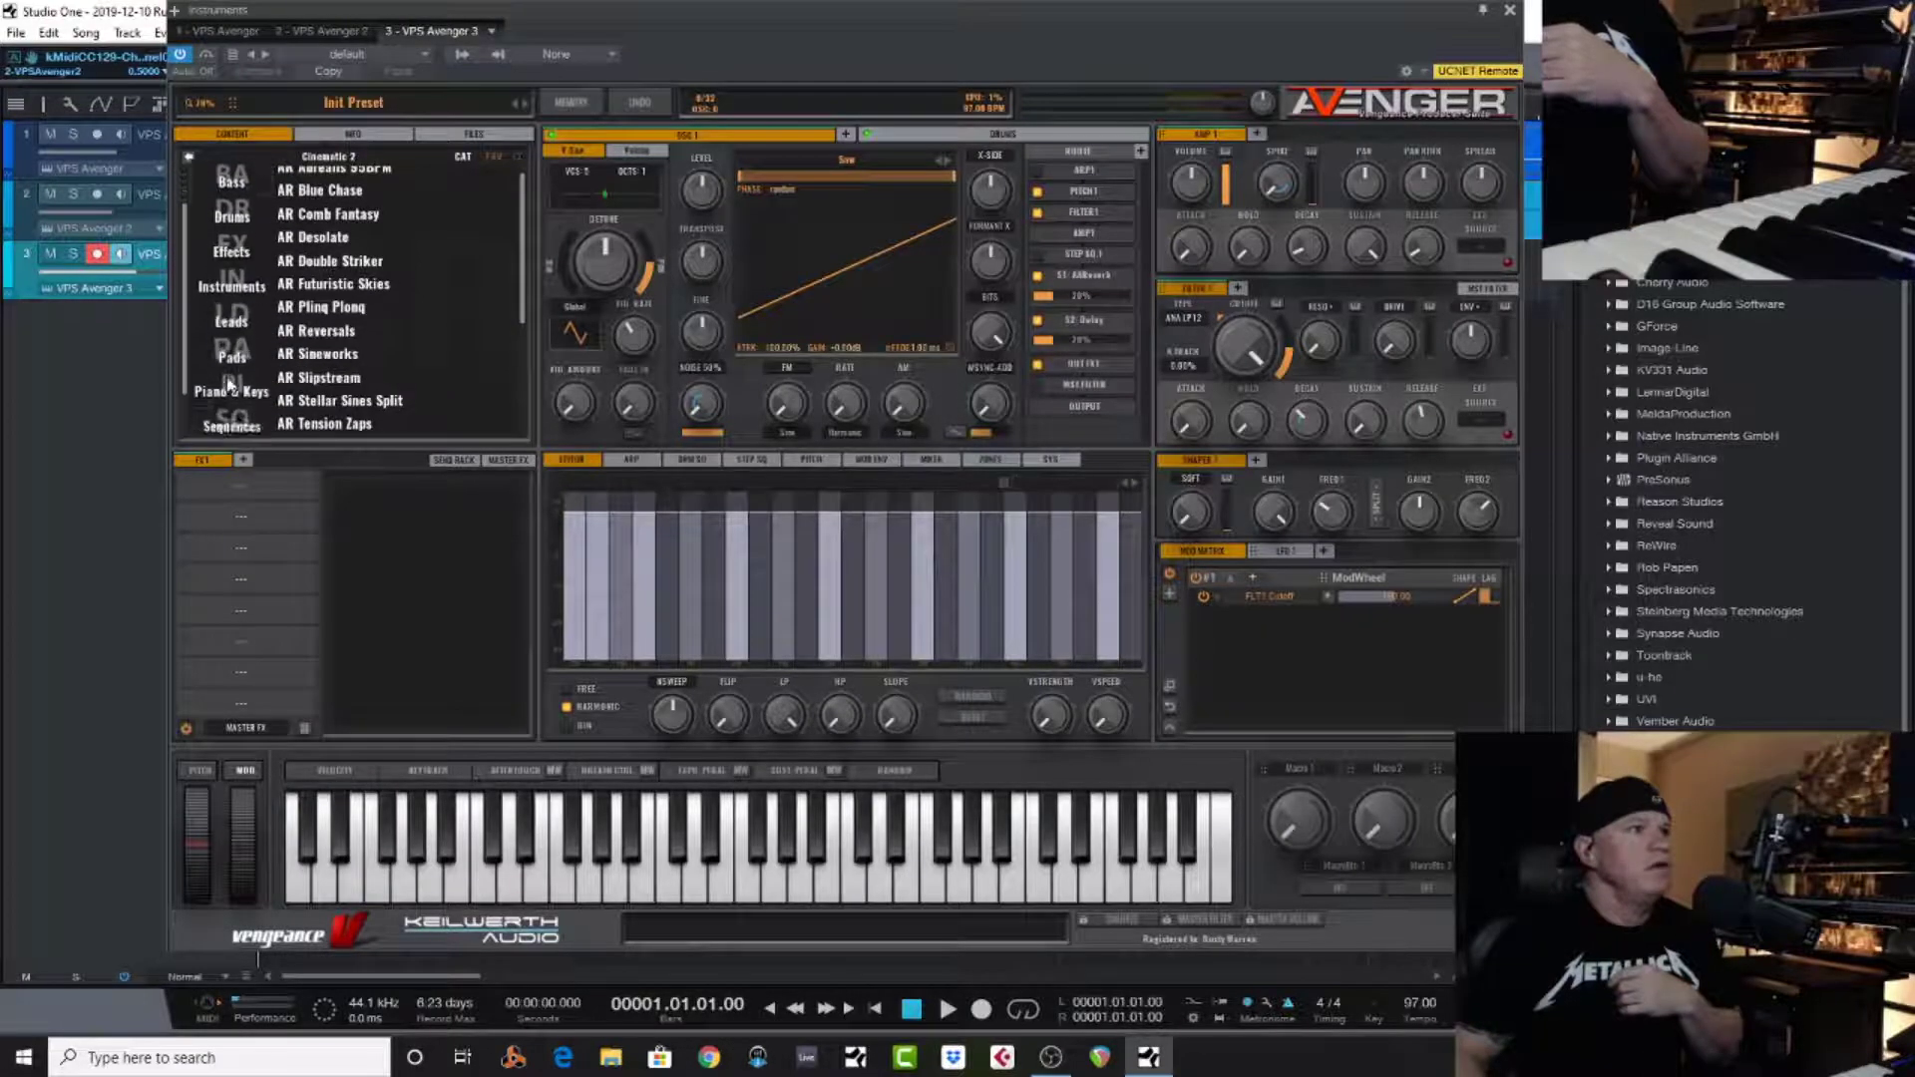
pyautogui.click(237, 379)
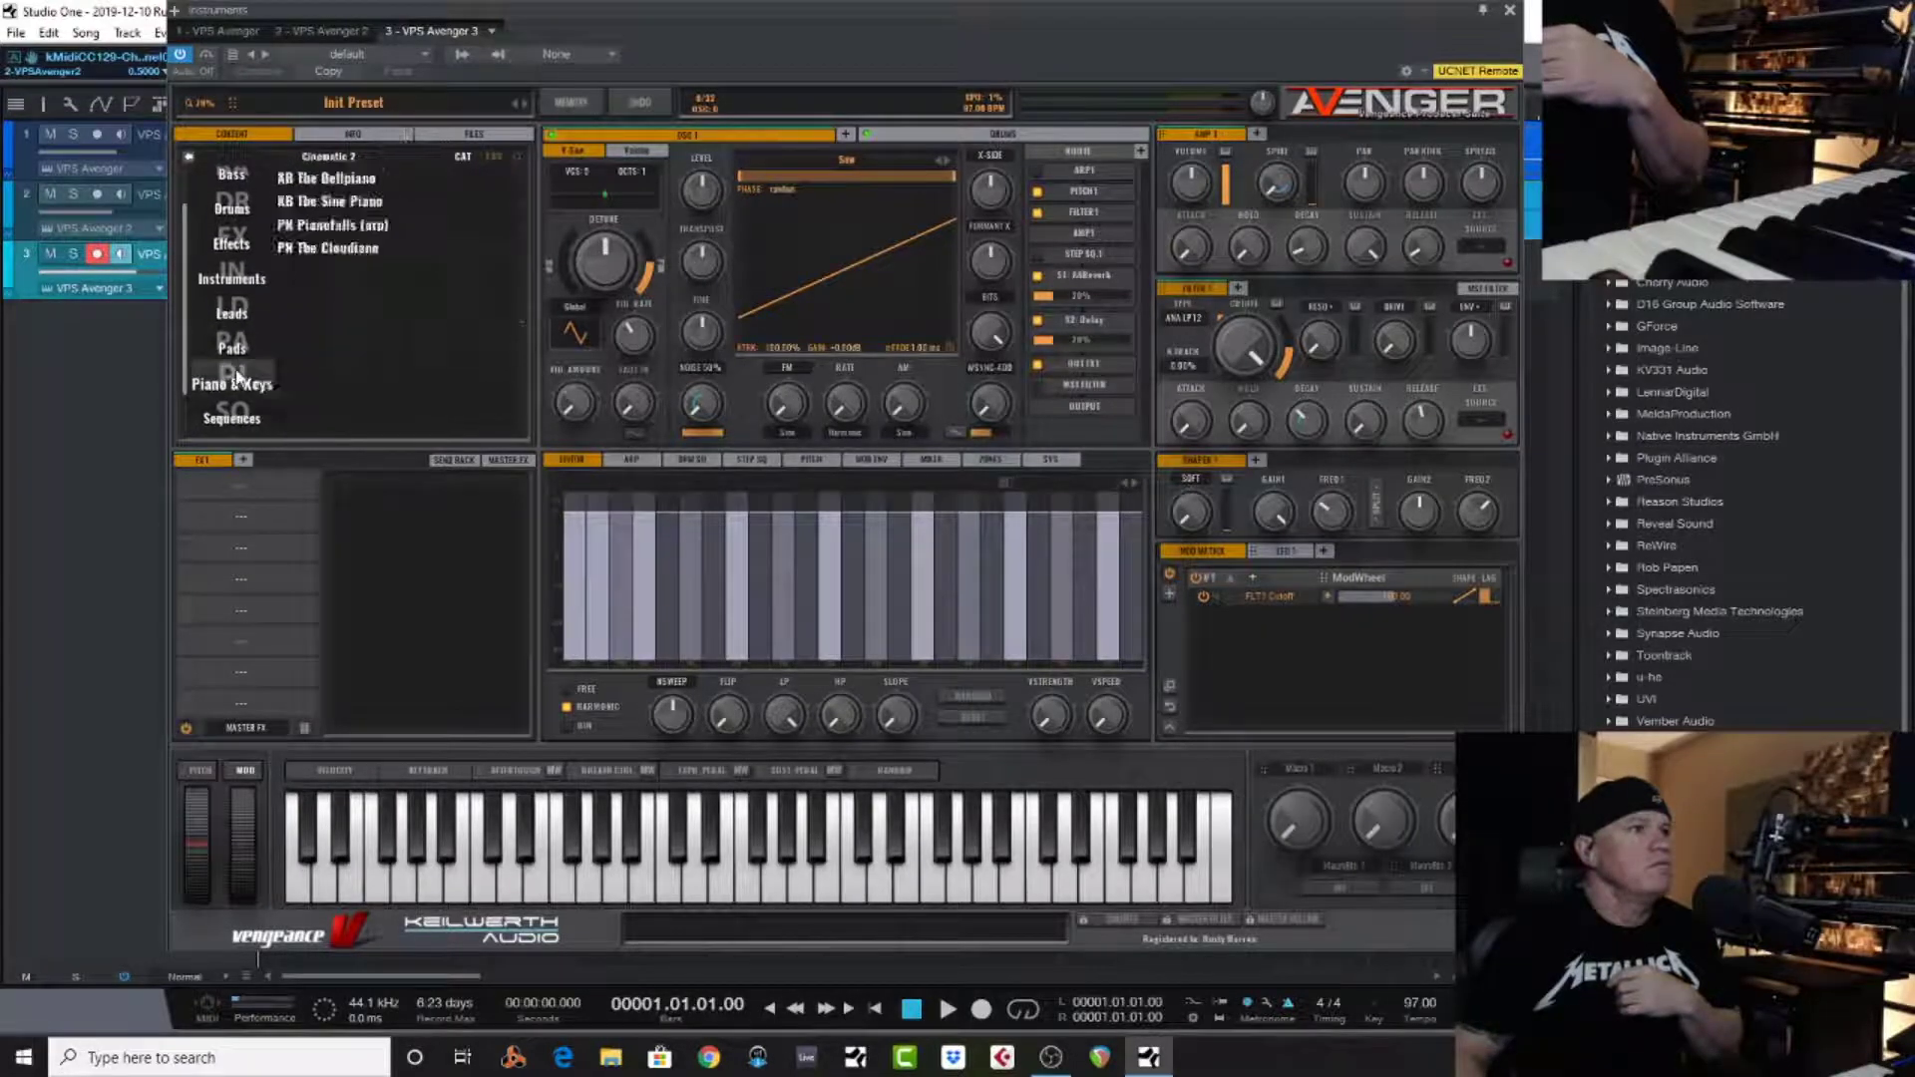
pyautogui.click(369, 180)
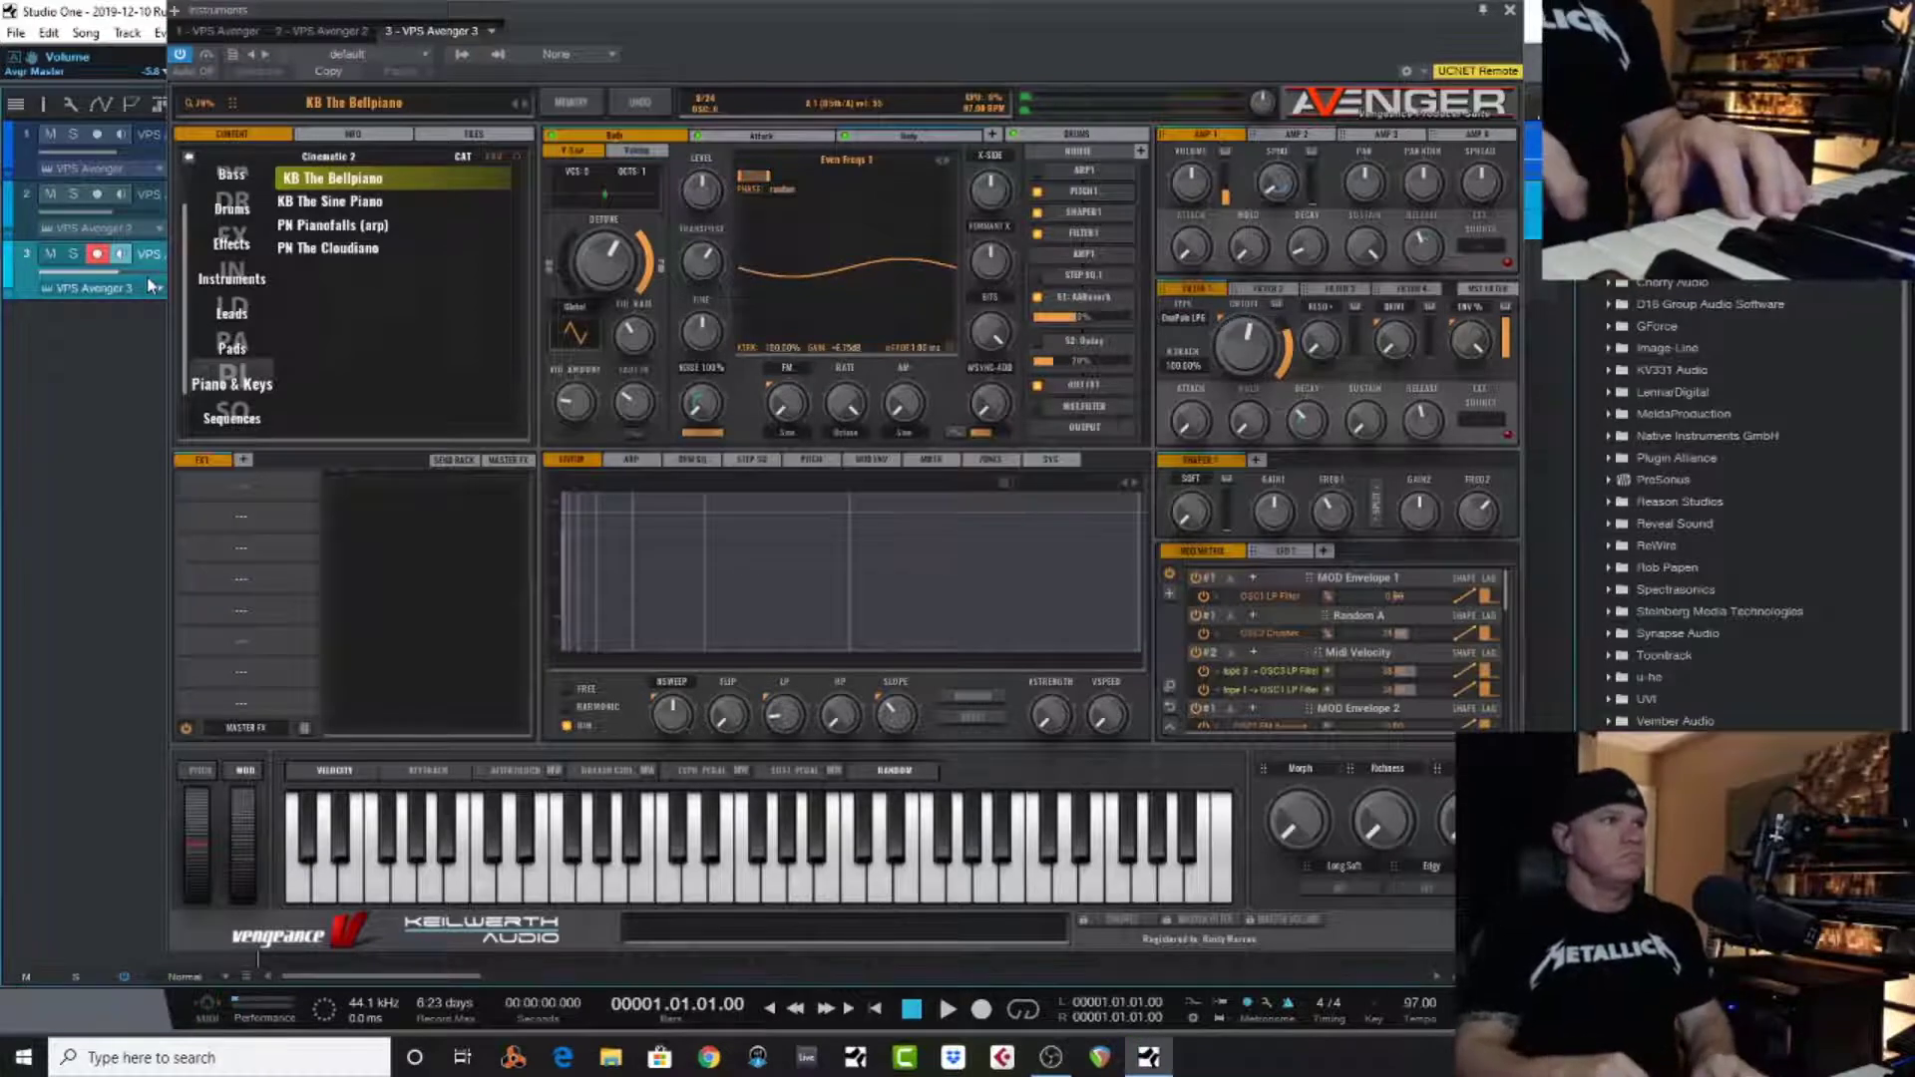
# Play the arrangement from the start to rehearse the bell piano over it, leaving the instrument window closed
pyautogui.click(1509, 10)
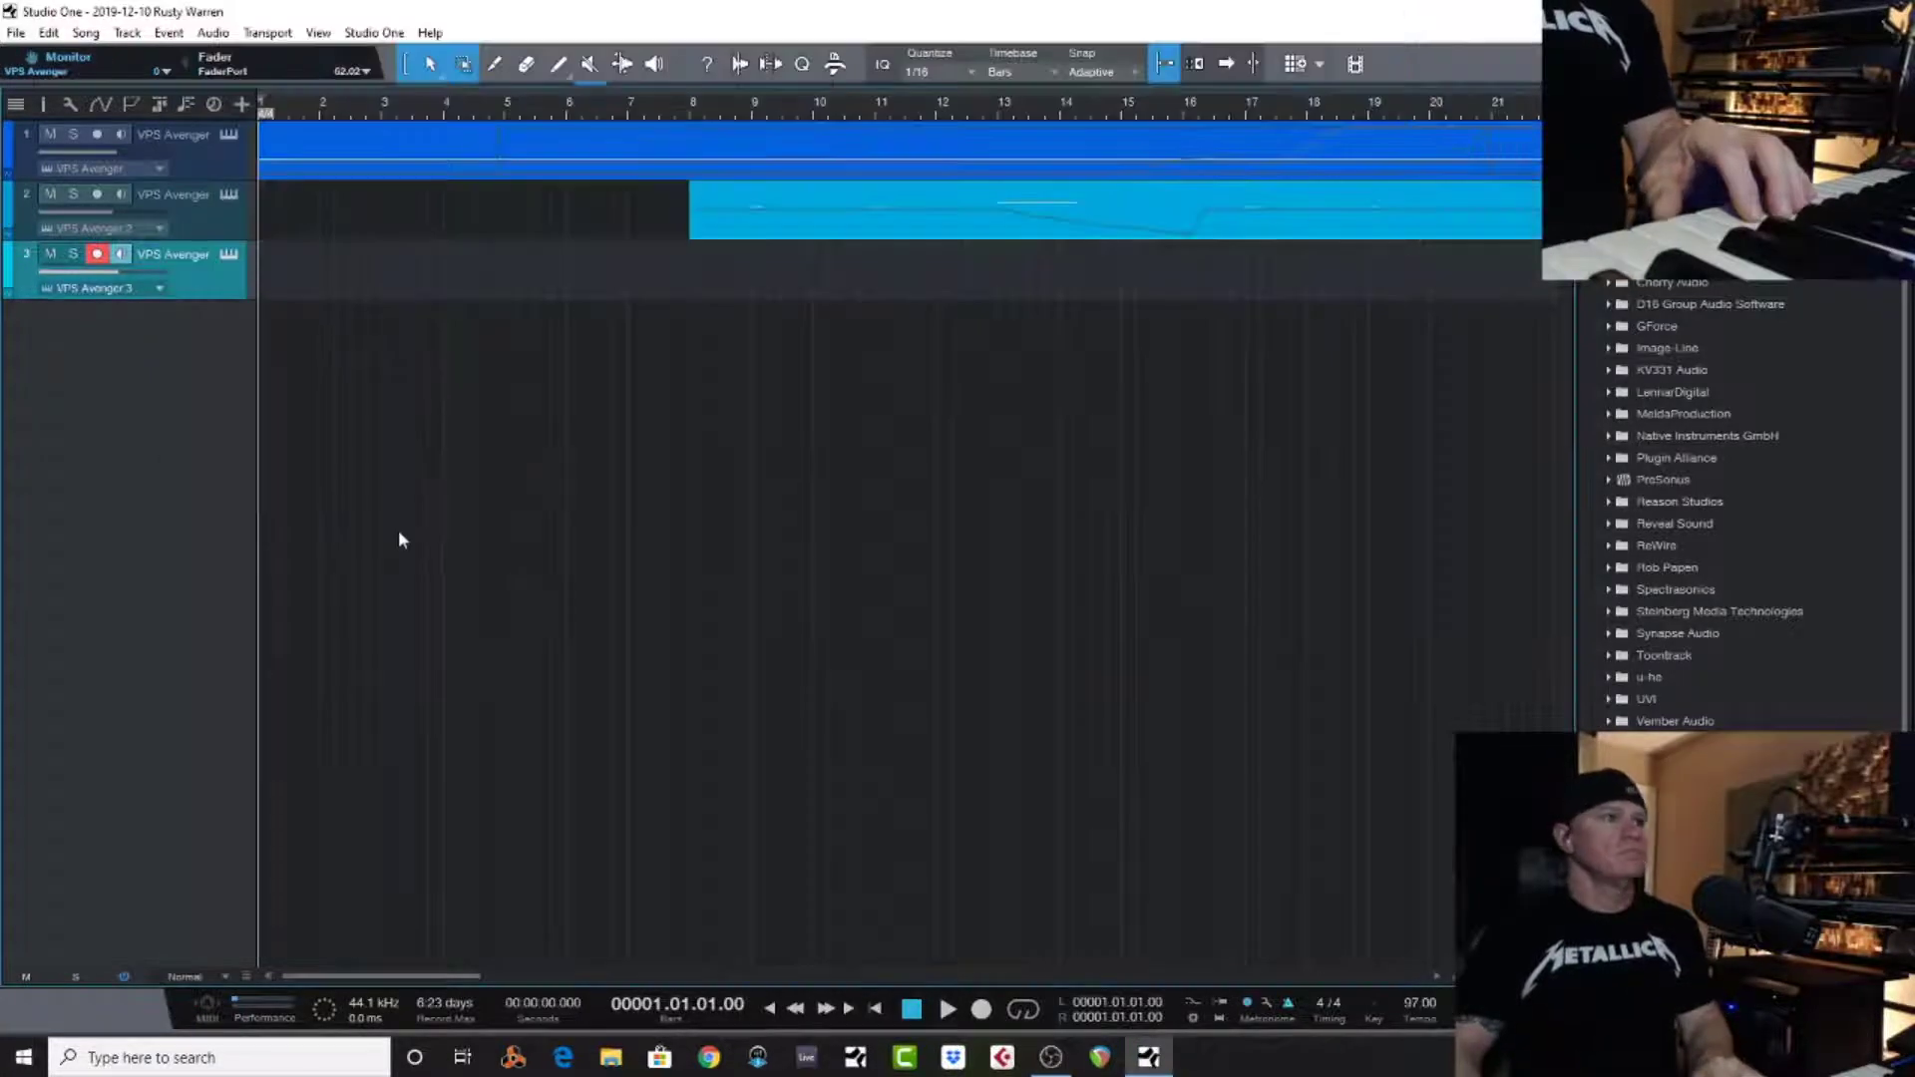
pyautogui.press('space')
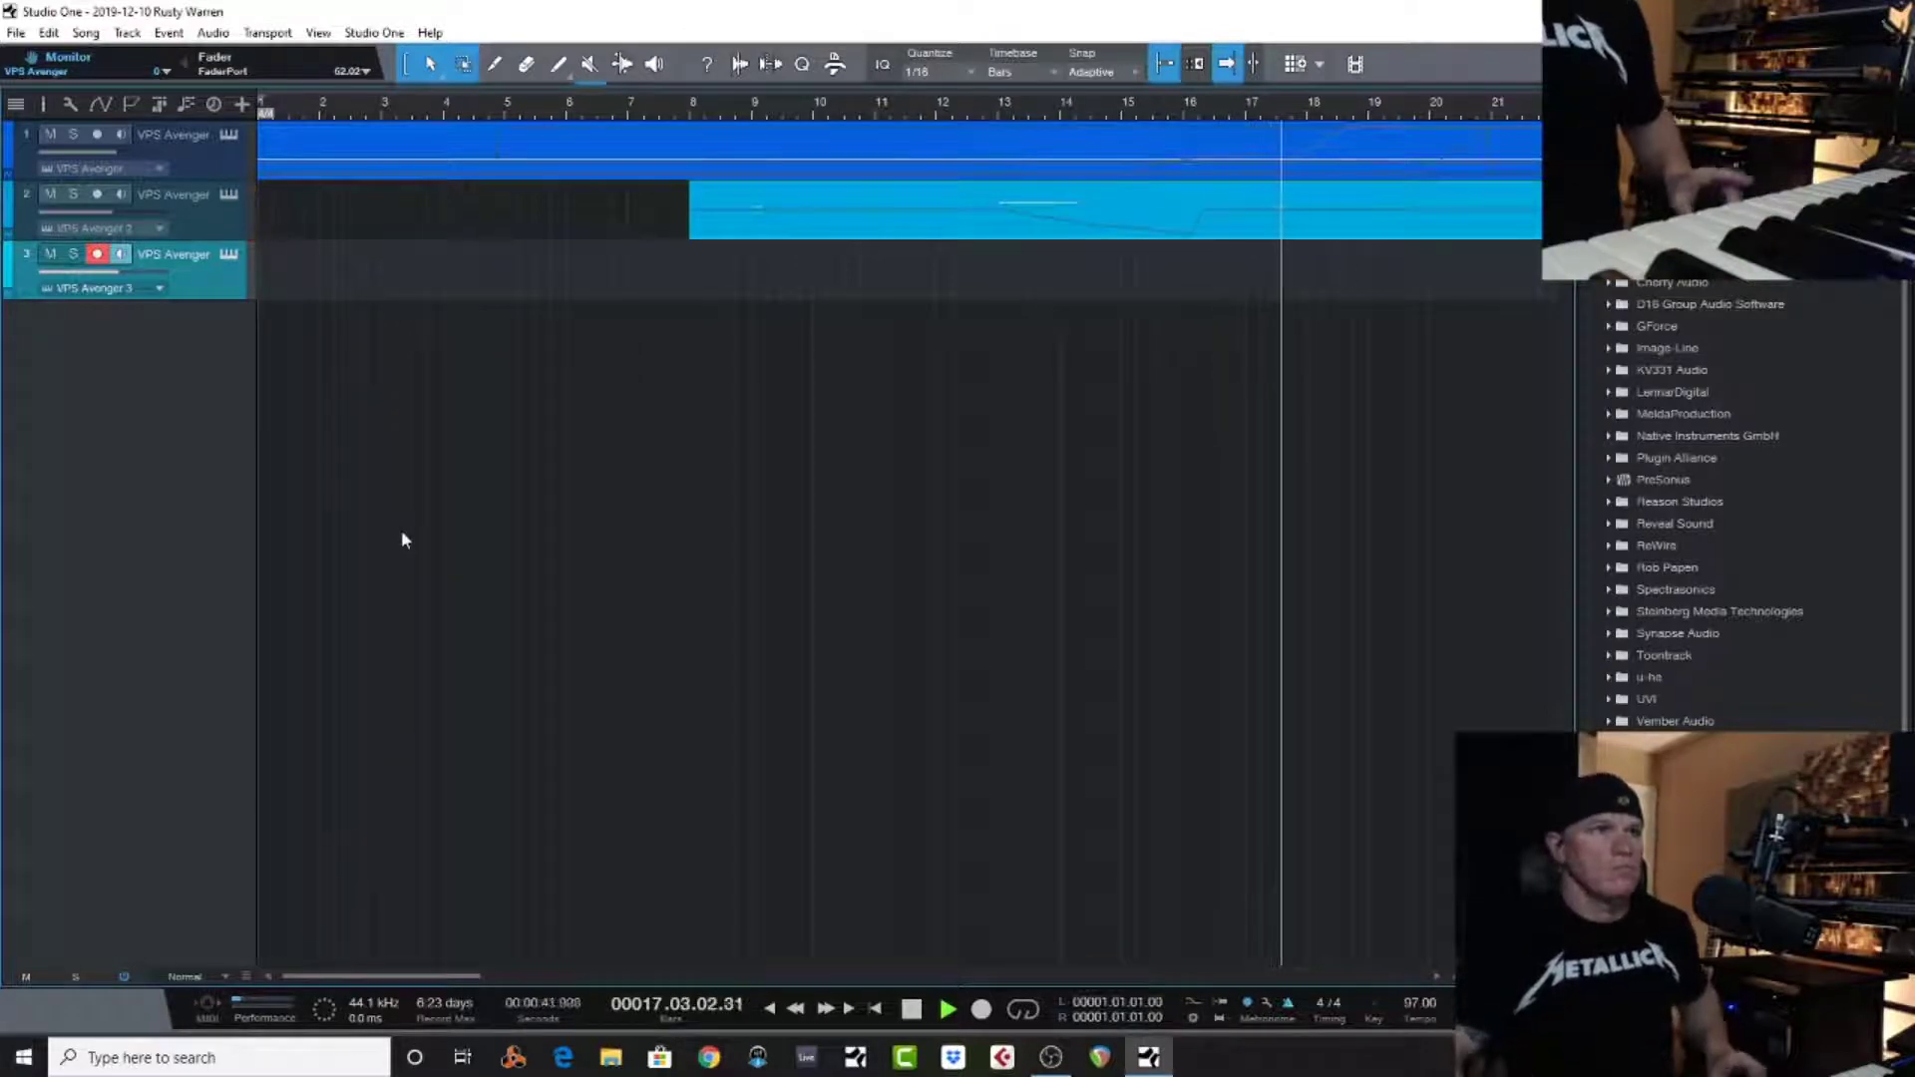
pyautogui.press('space')
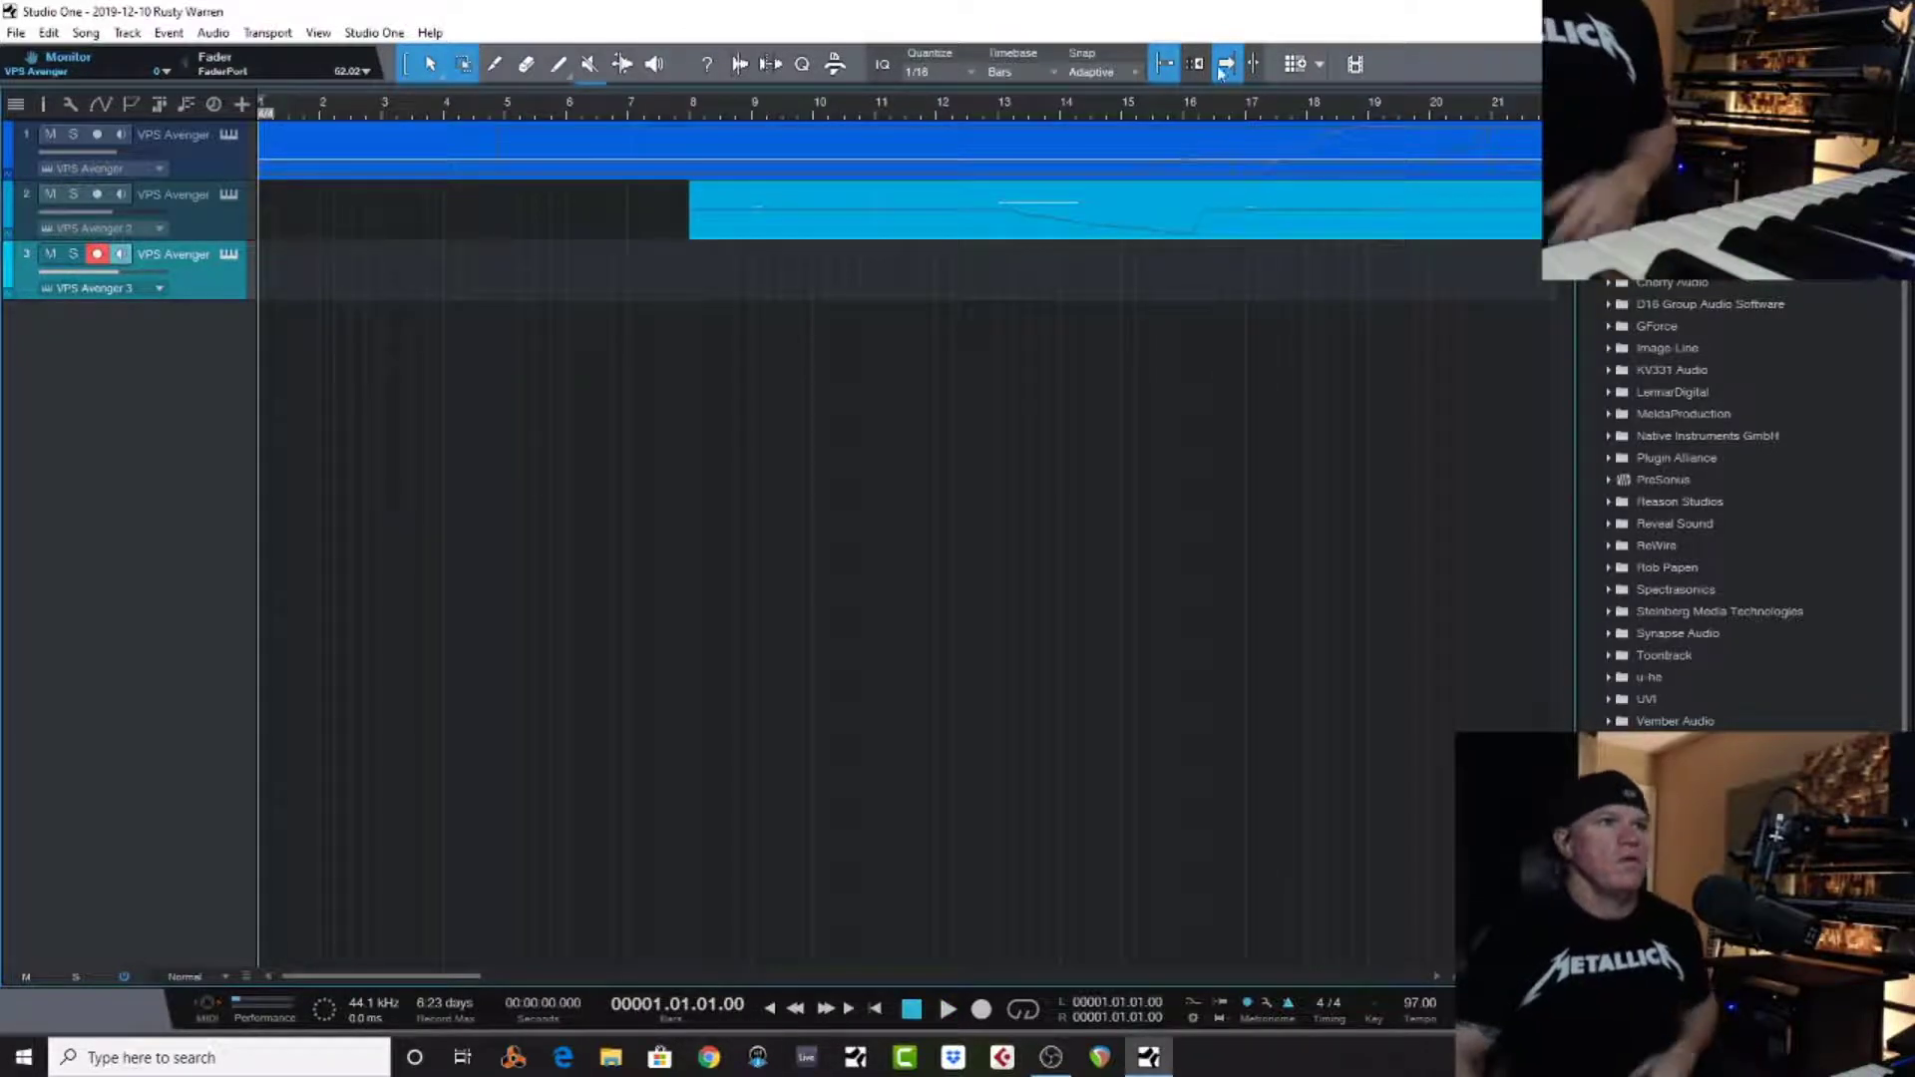
# Record a four-bar bell piano part on the third track starting at bar 13, restarting the take once
pyautogui.click(999, 110)
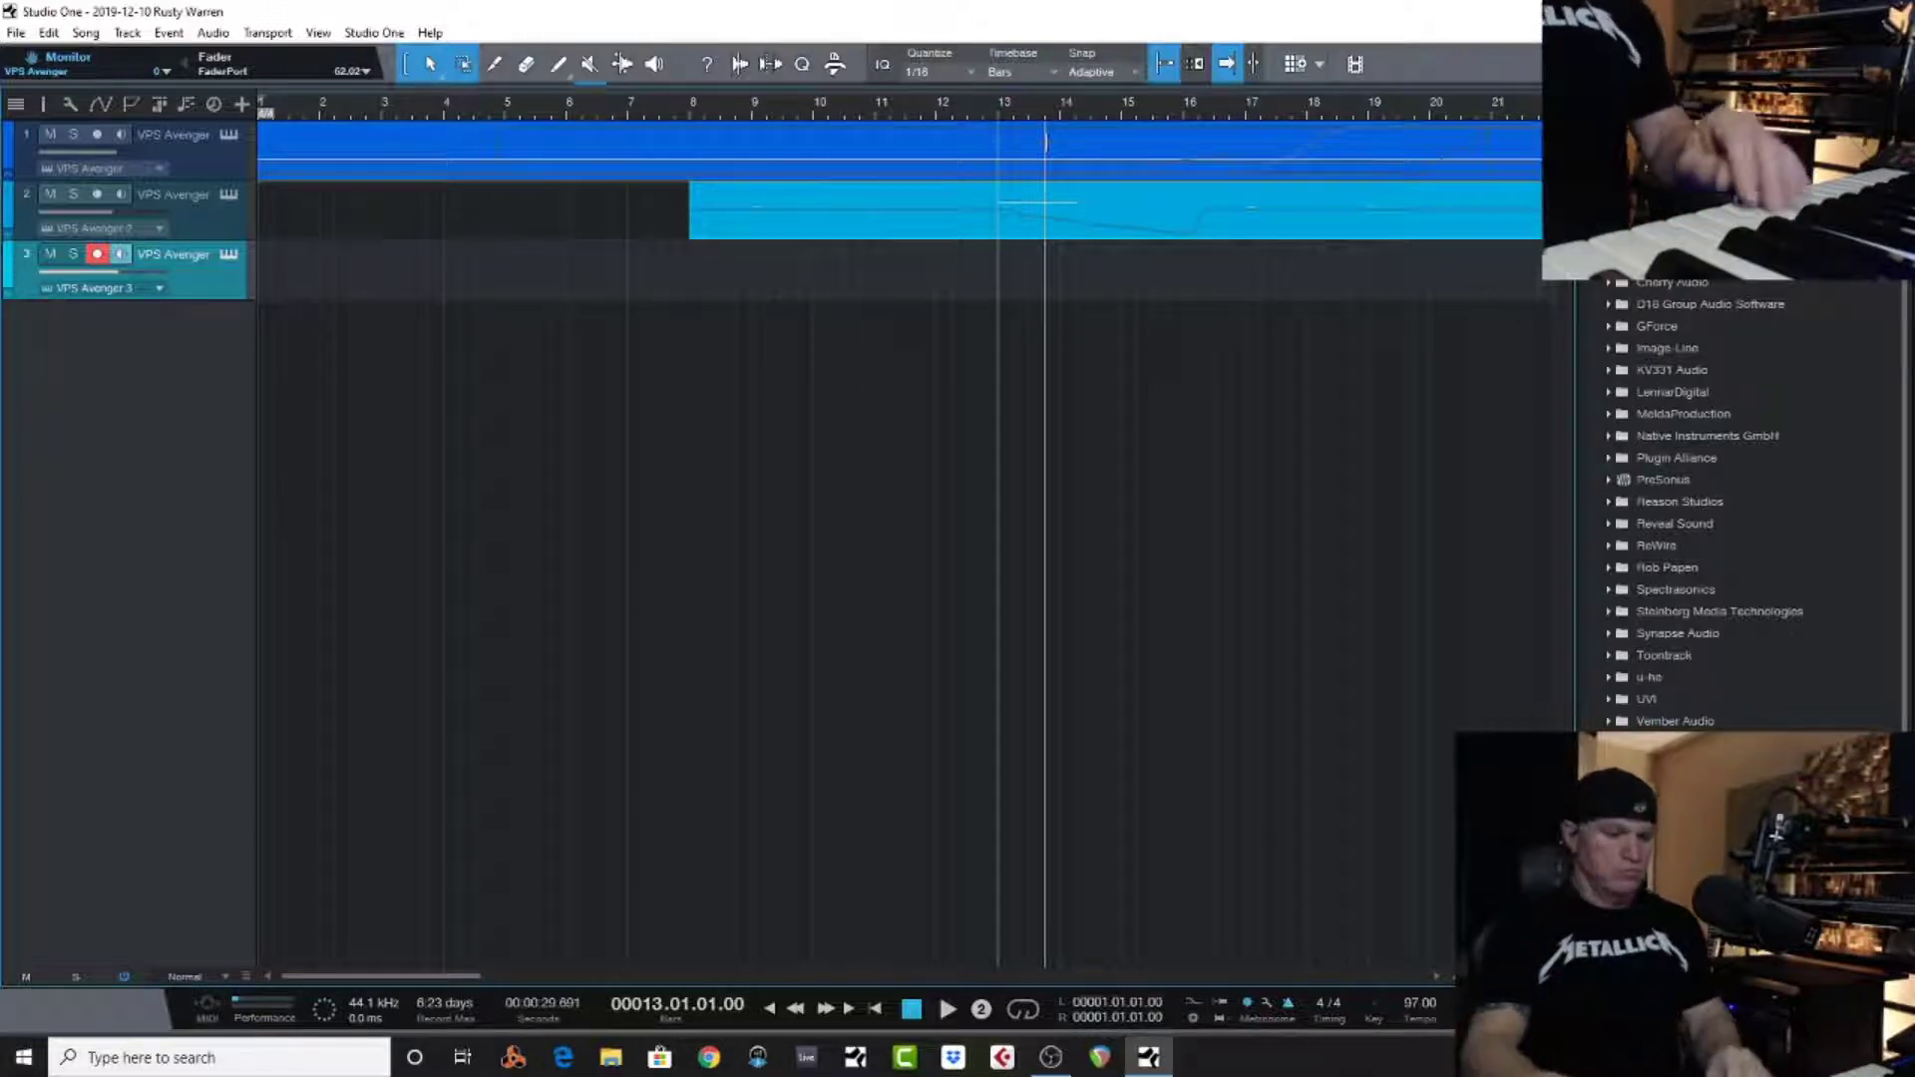
pyautogui.press('KP_Multiply')
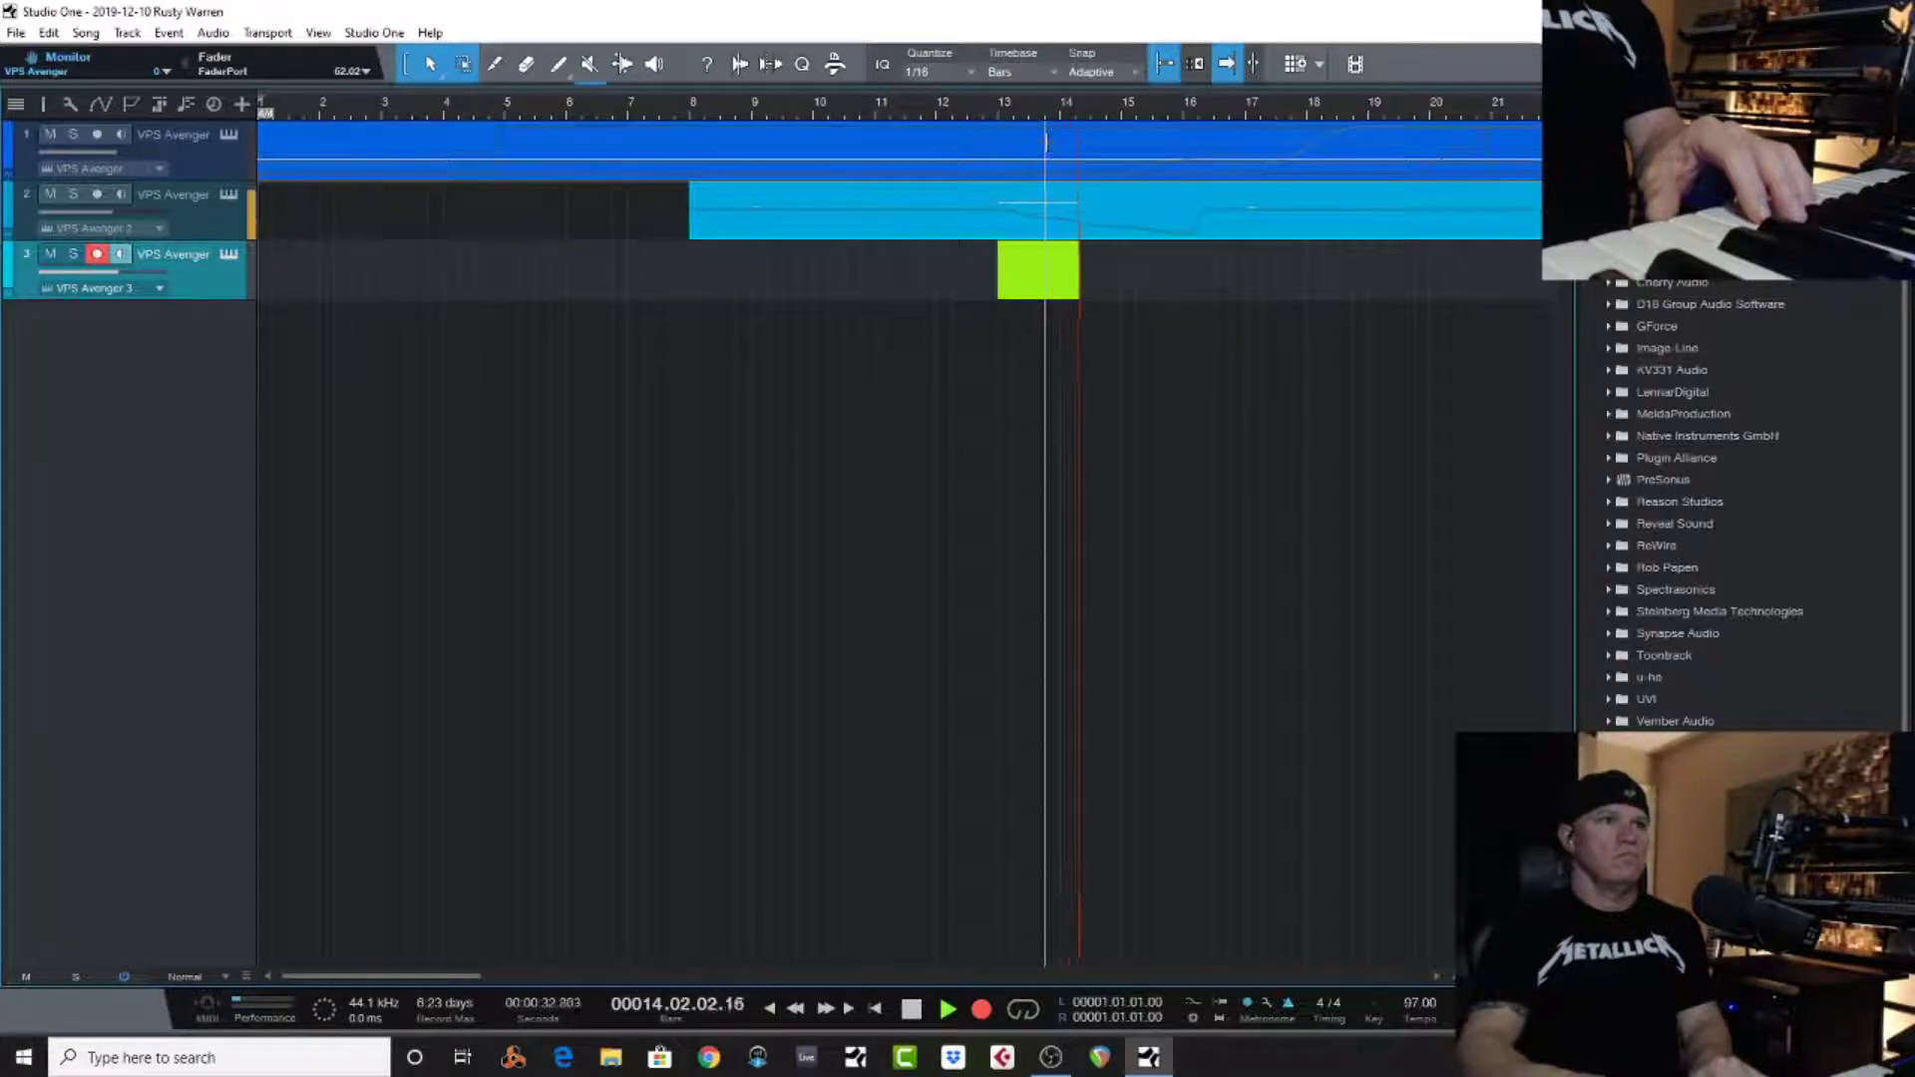
pyautogui.press('space')
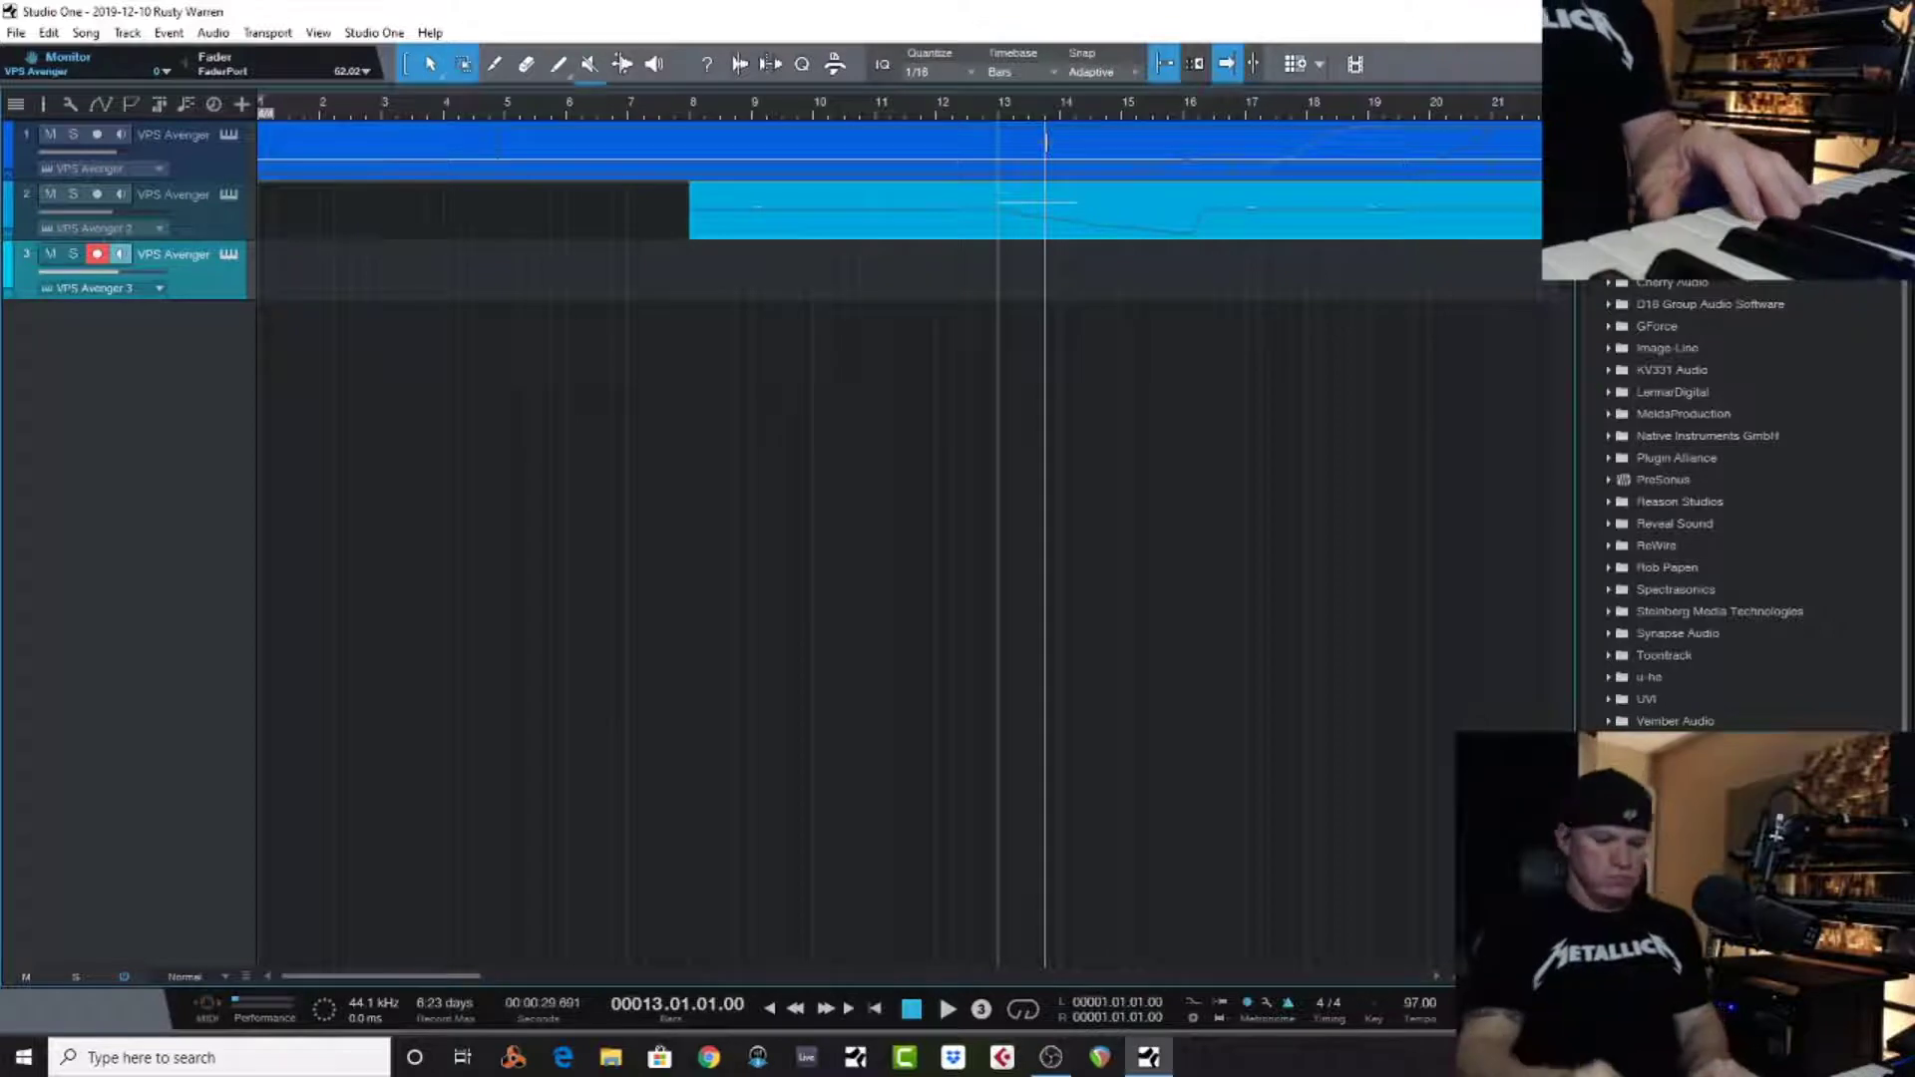
pyautogui.press('KP_Multiply')
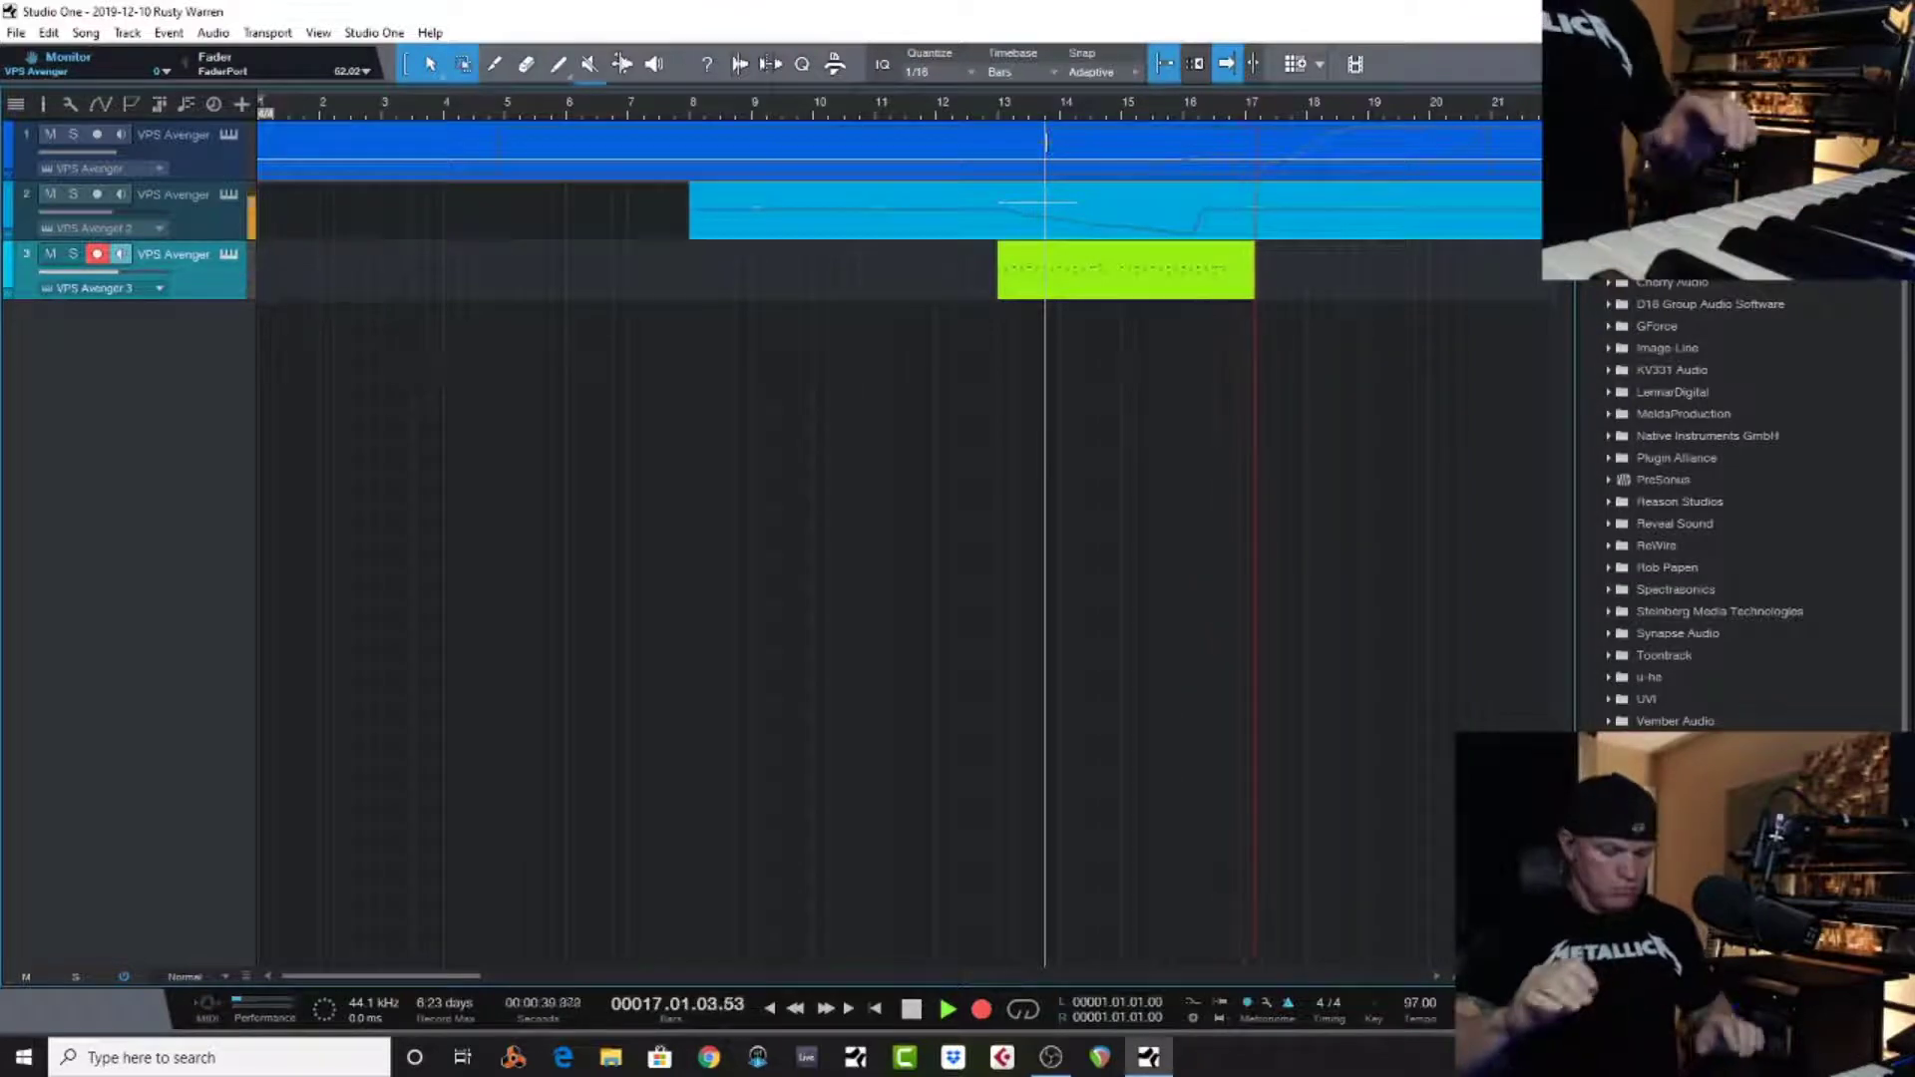
pyautogui.press('space')
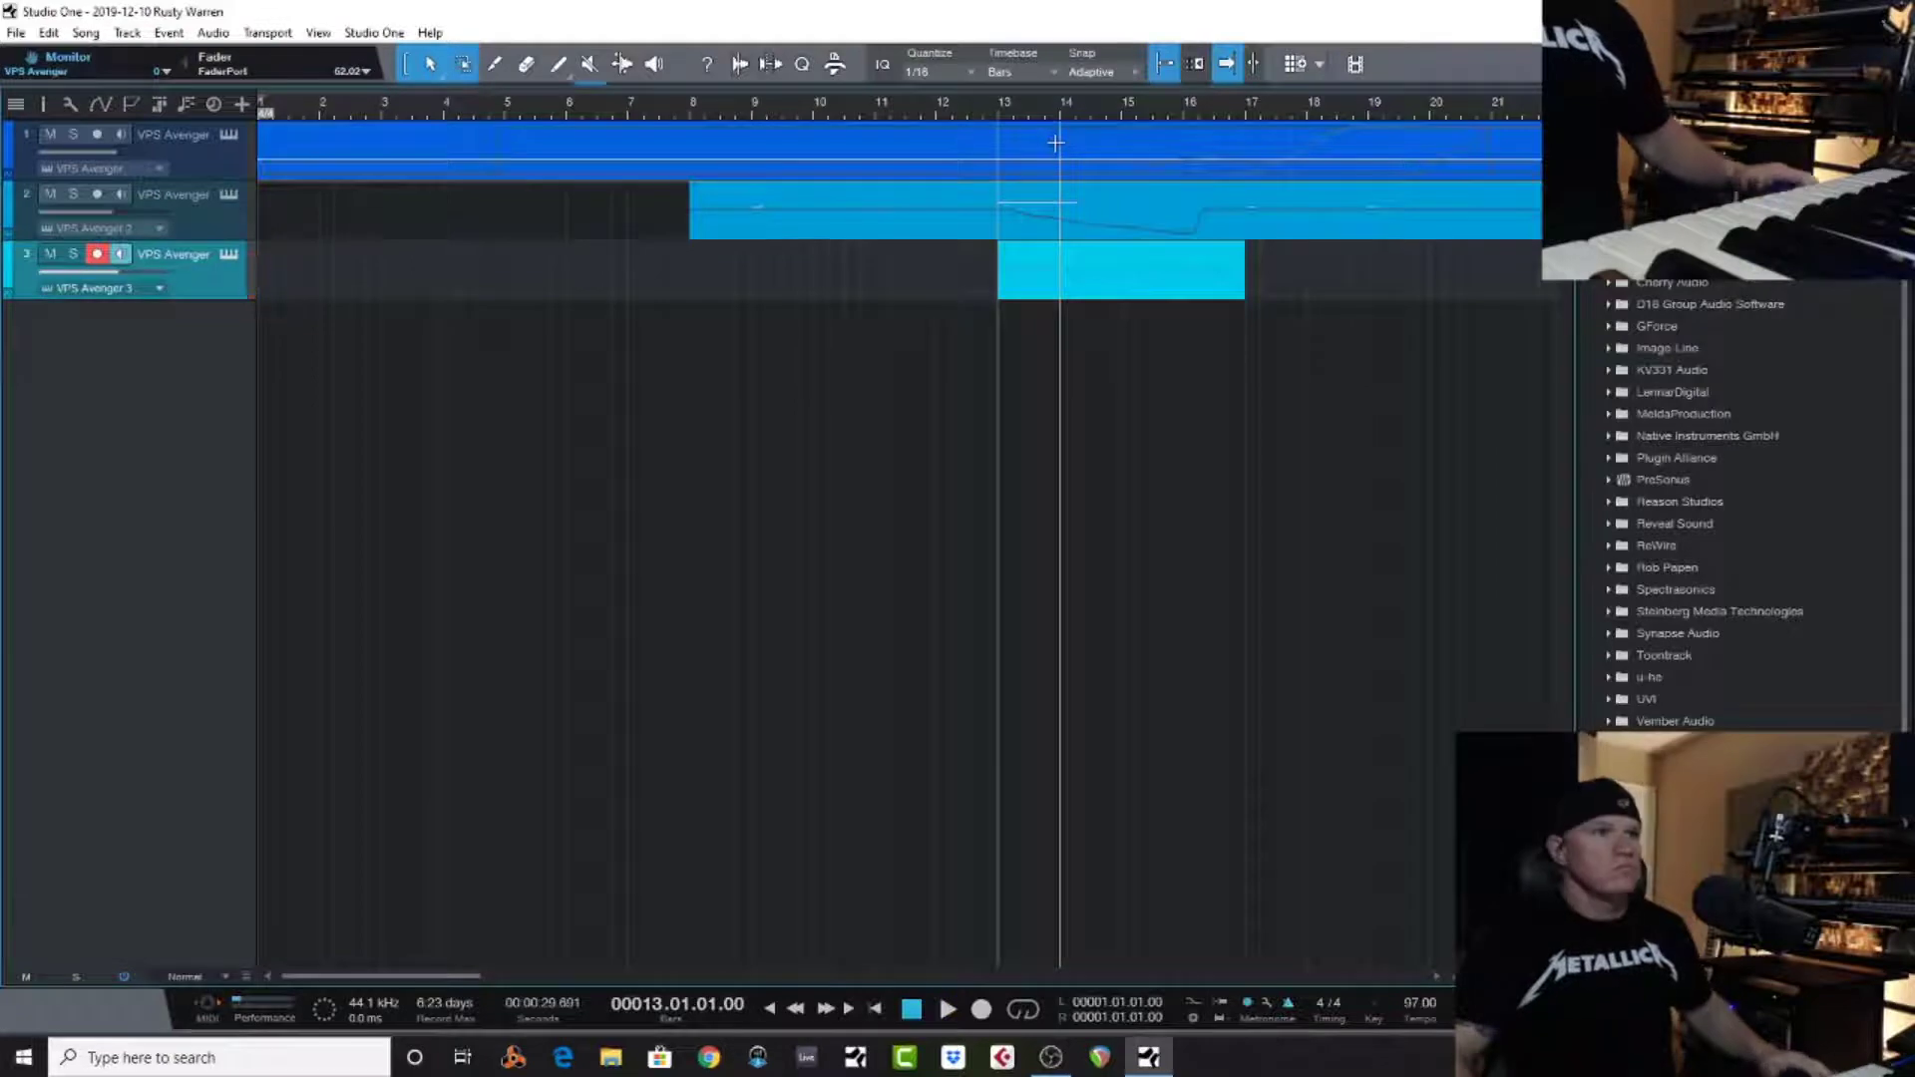
# Play back the bell piano take and adjust the third track's volume to about -10 dB
pyautogui.press('space')
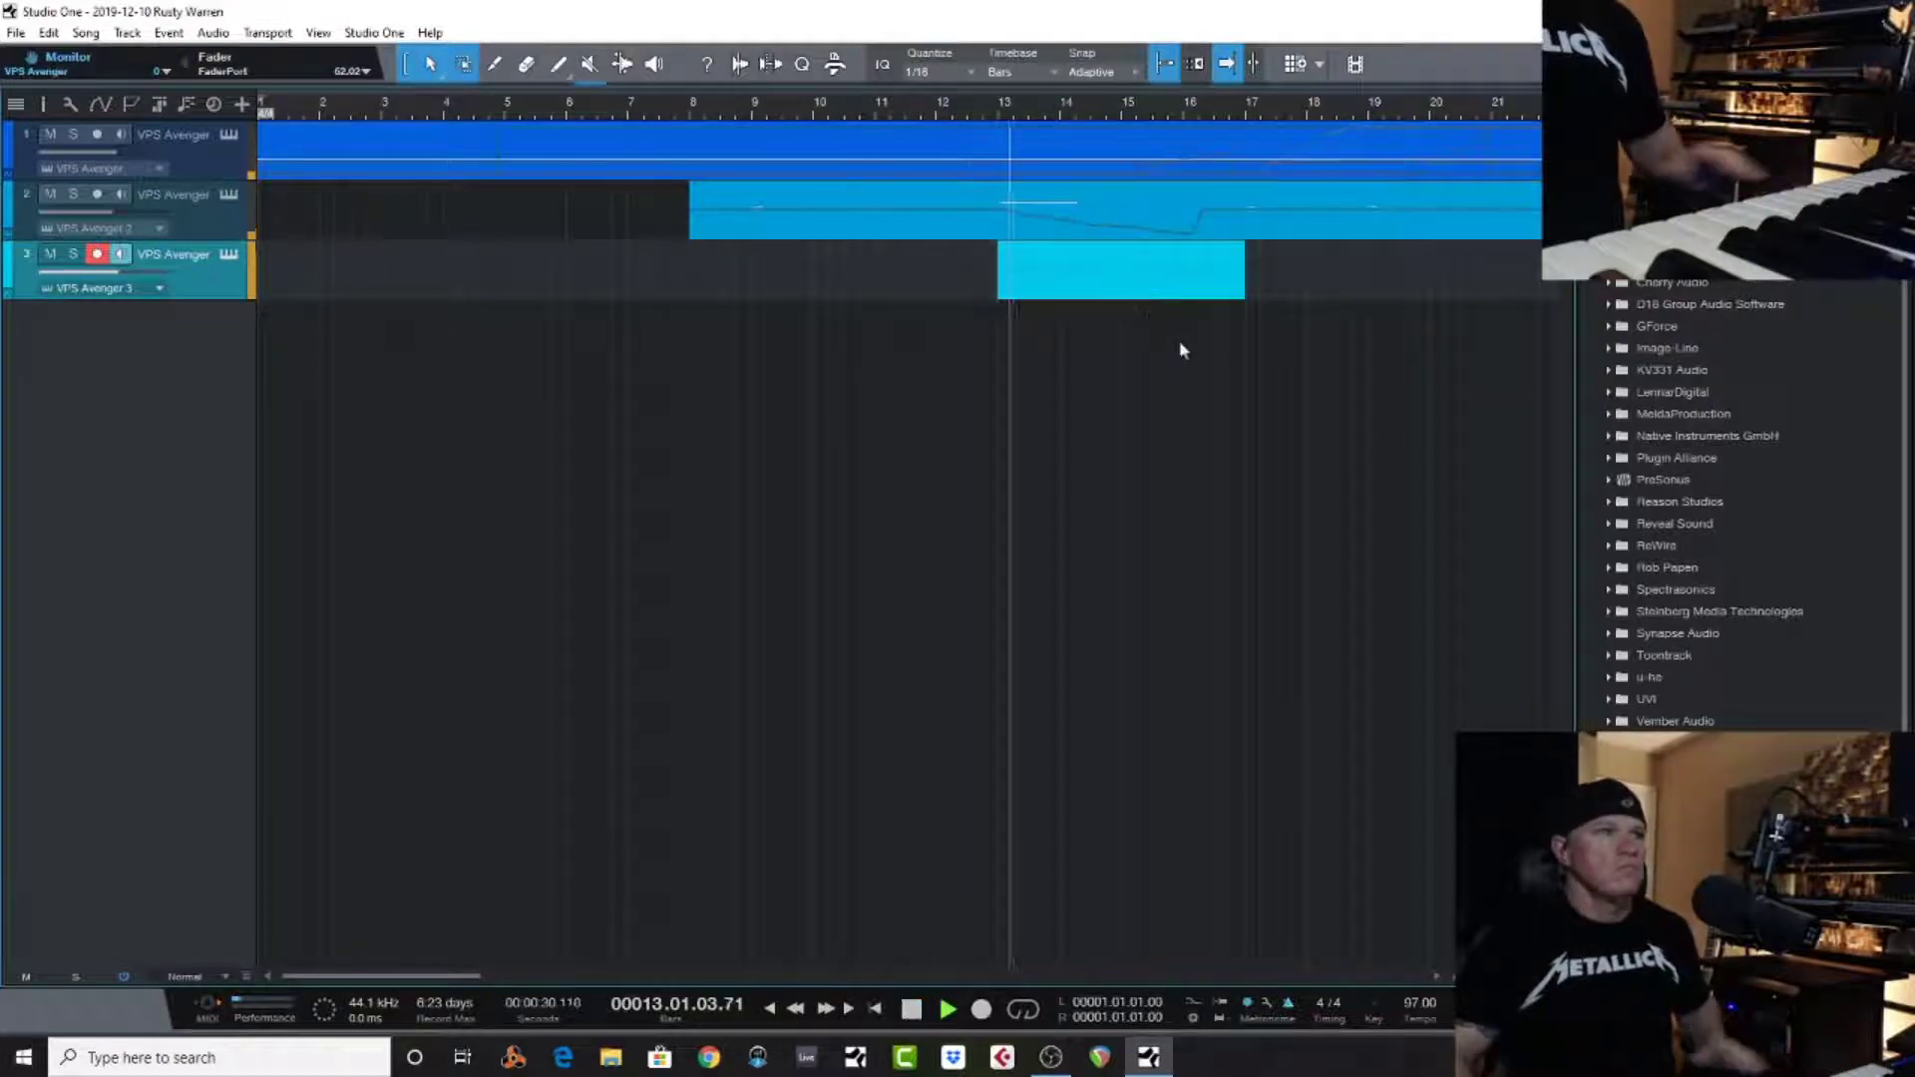
pyautogui.scroll(-2, 105, 281)
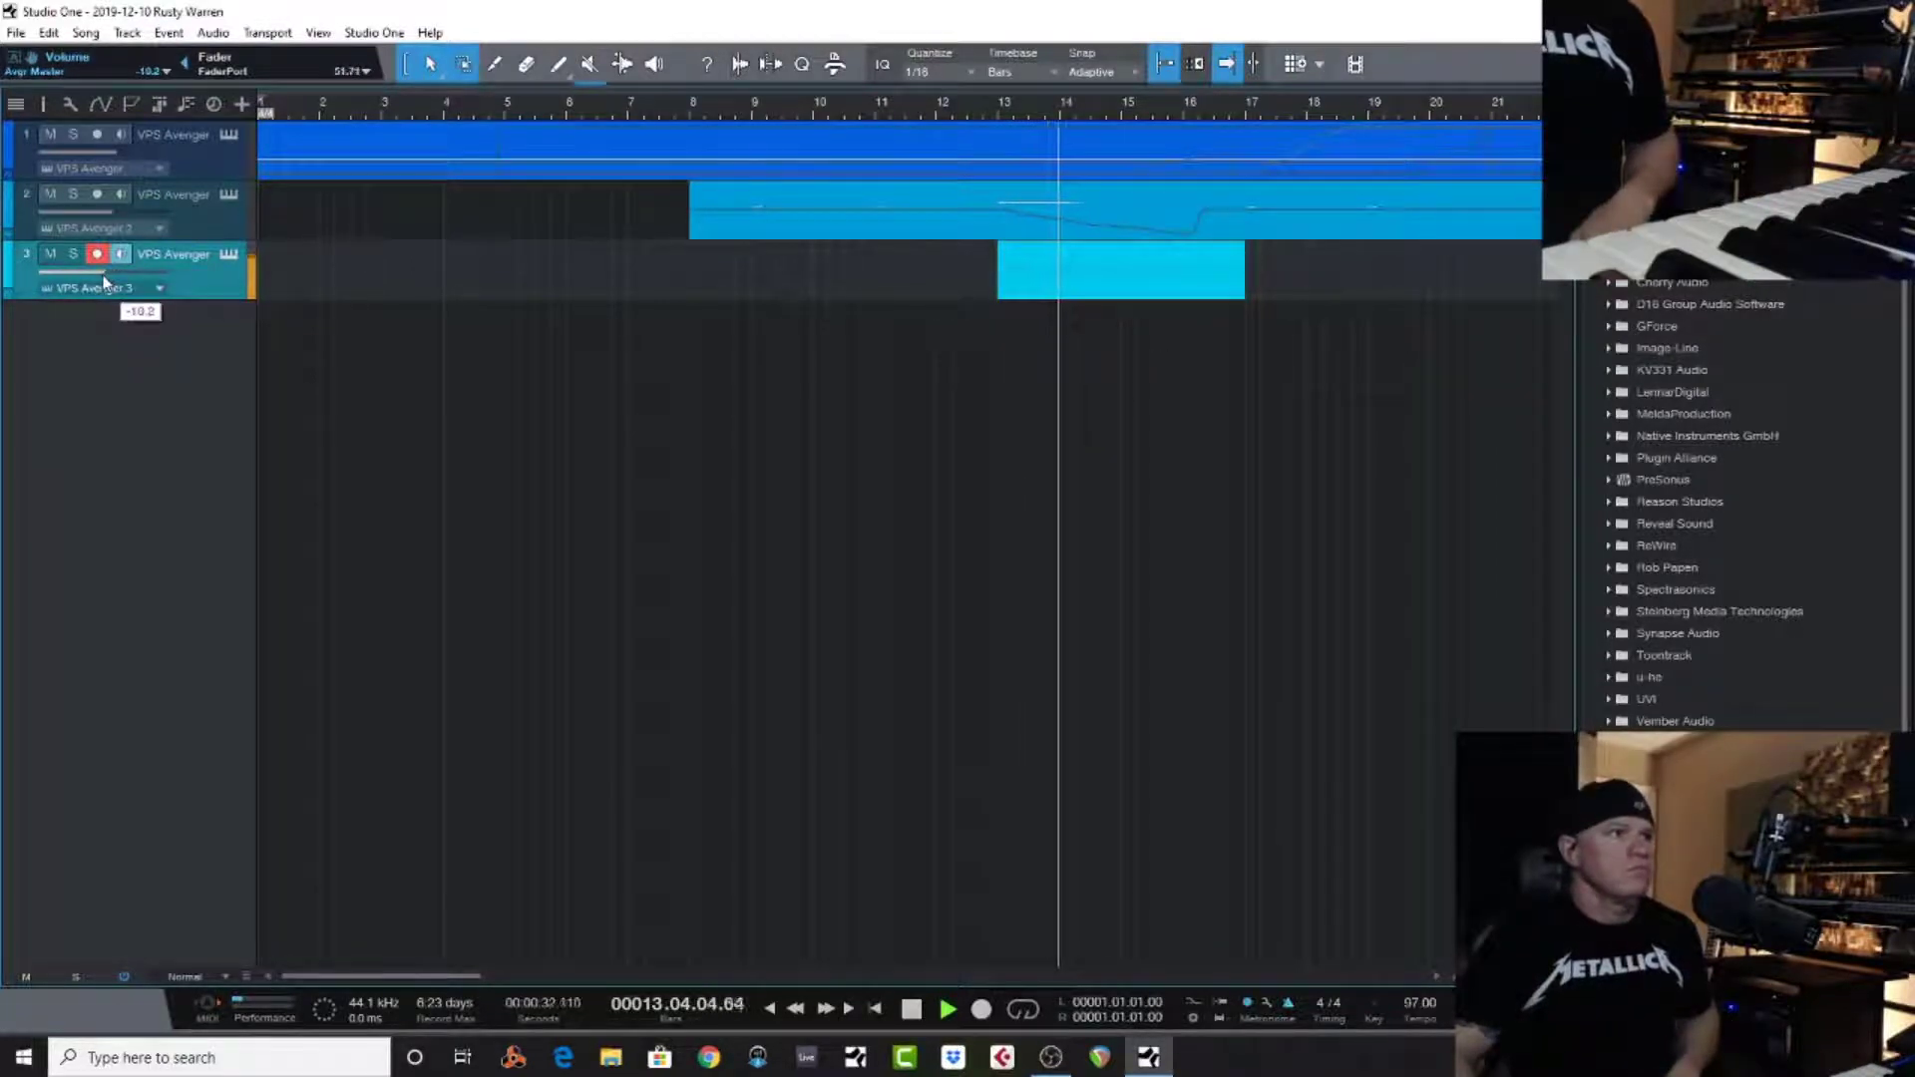
pyautogui.scroll(-3, 105, 280)
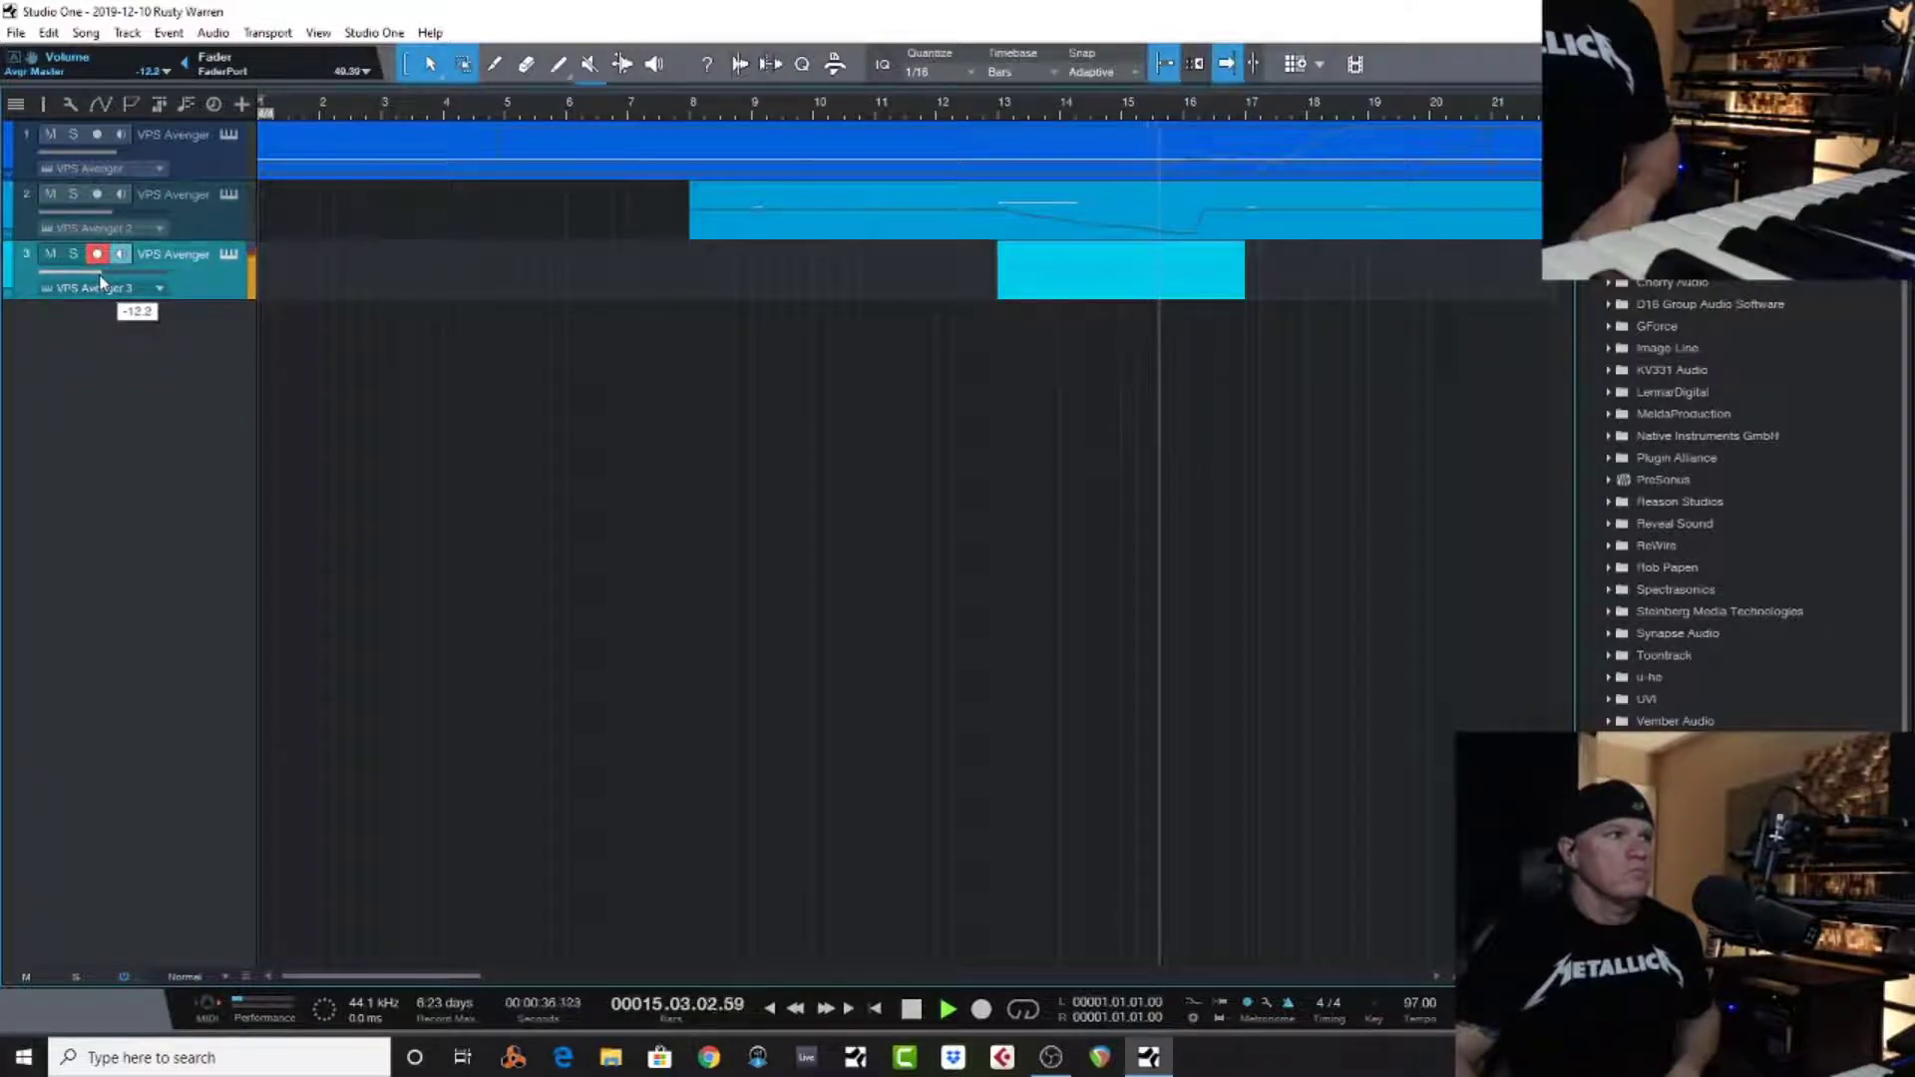
pyautogui.scroll(3, 100, 277)
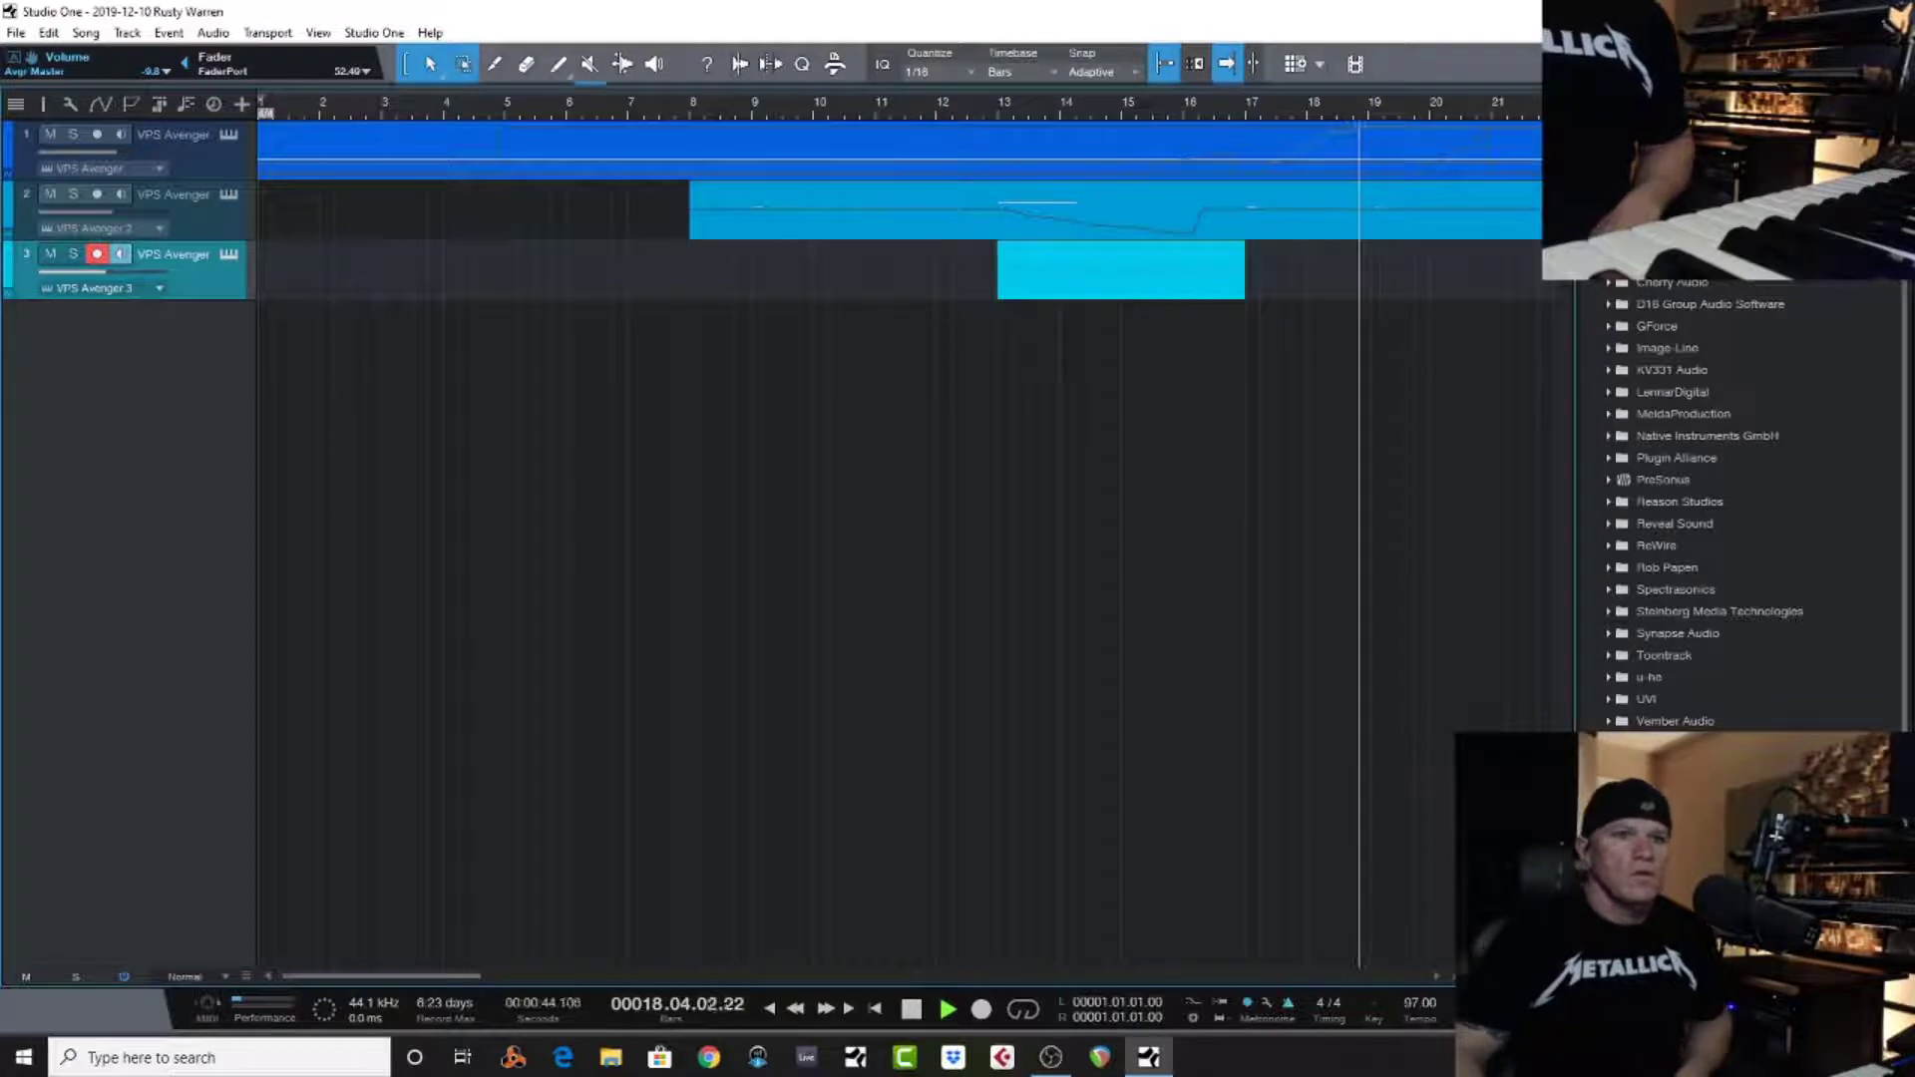
# Add a fourth VPS Avenger instrument track and audition DL Drums of Terror from the Cinematic 2 Drums category
pyautogui.moveTo(1695, 758); pyautogui.dragTo(878, 596)
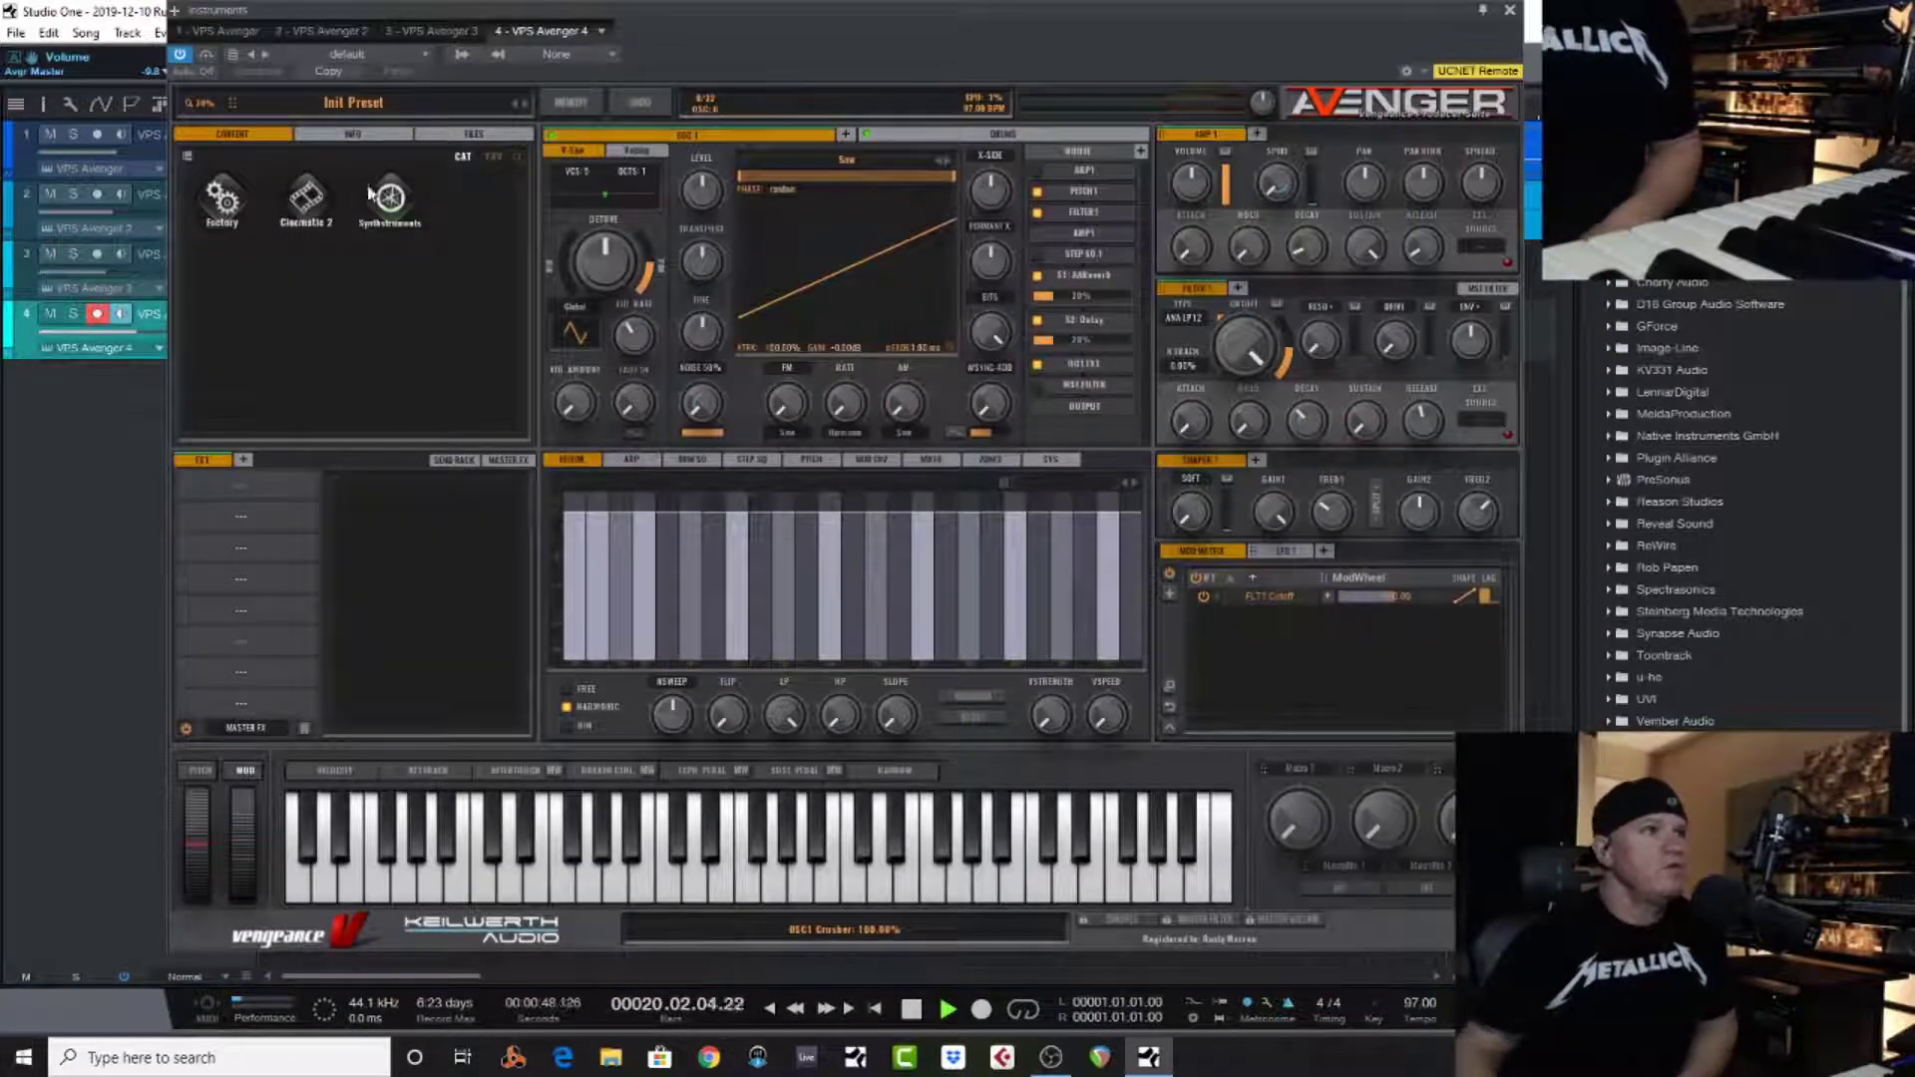
pyautogui.click(317, 204)
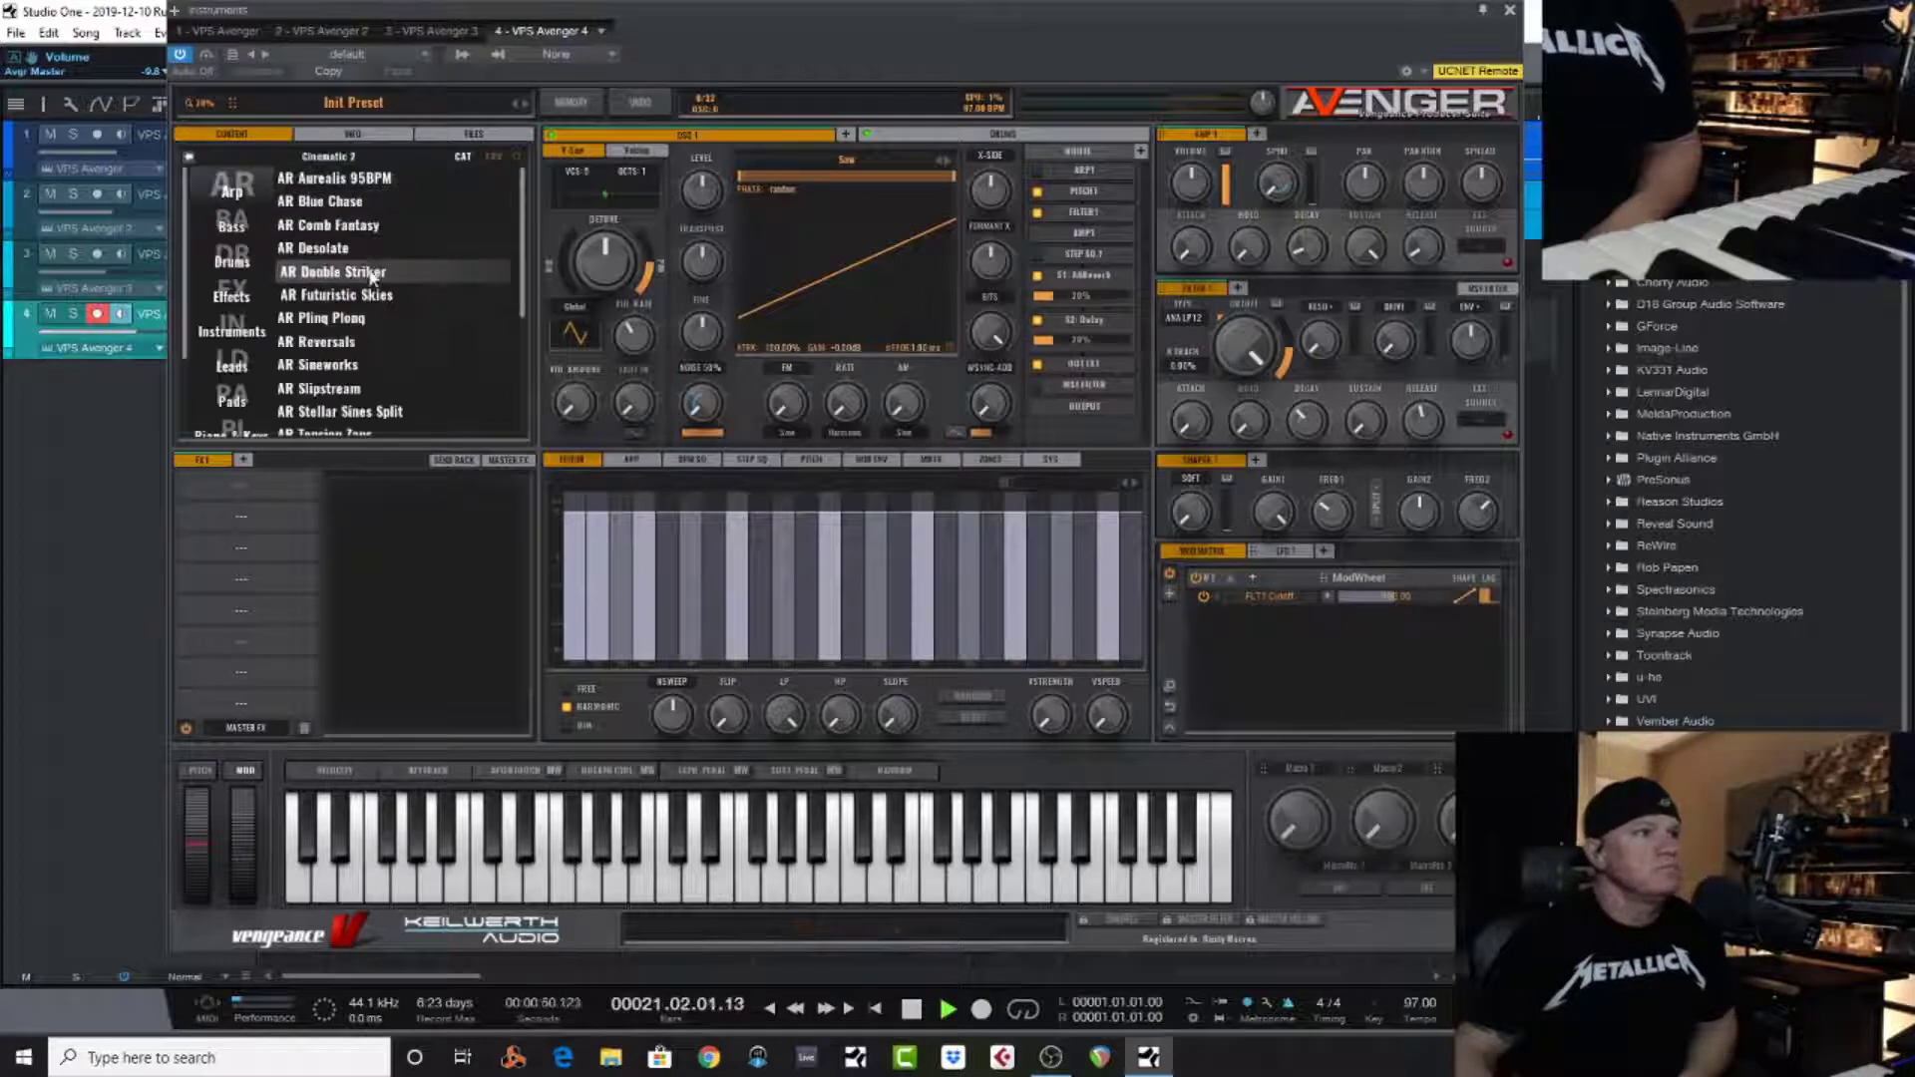
pyautogui.click(231, 261)
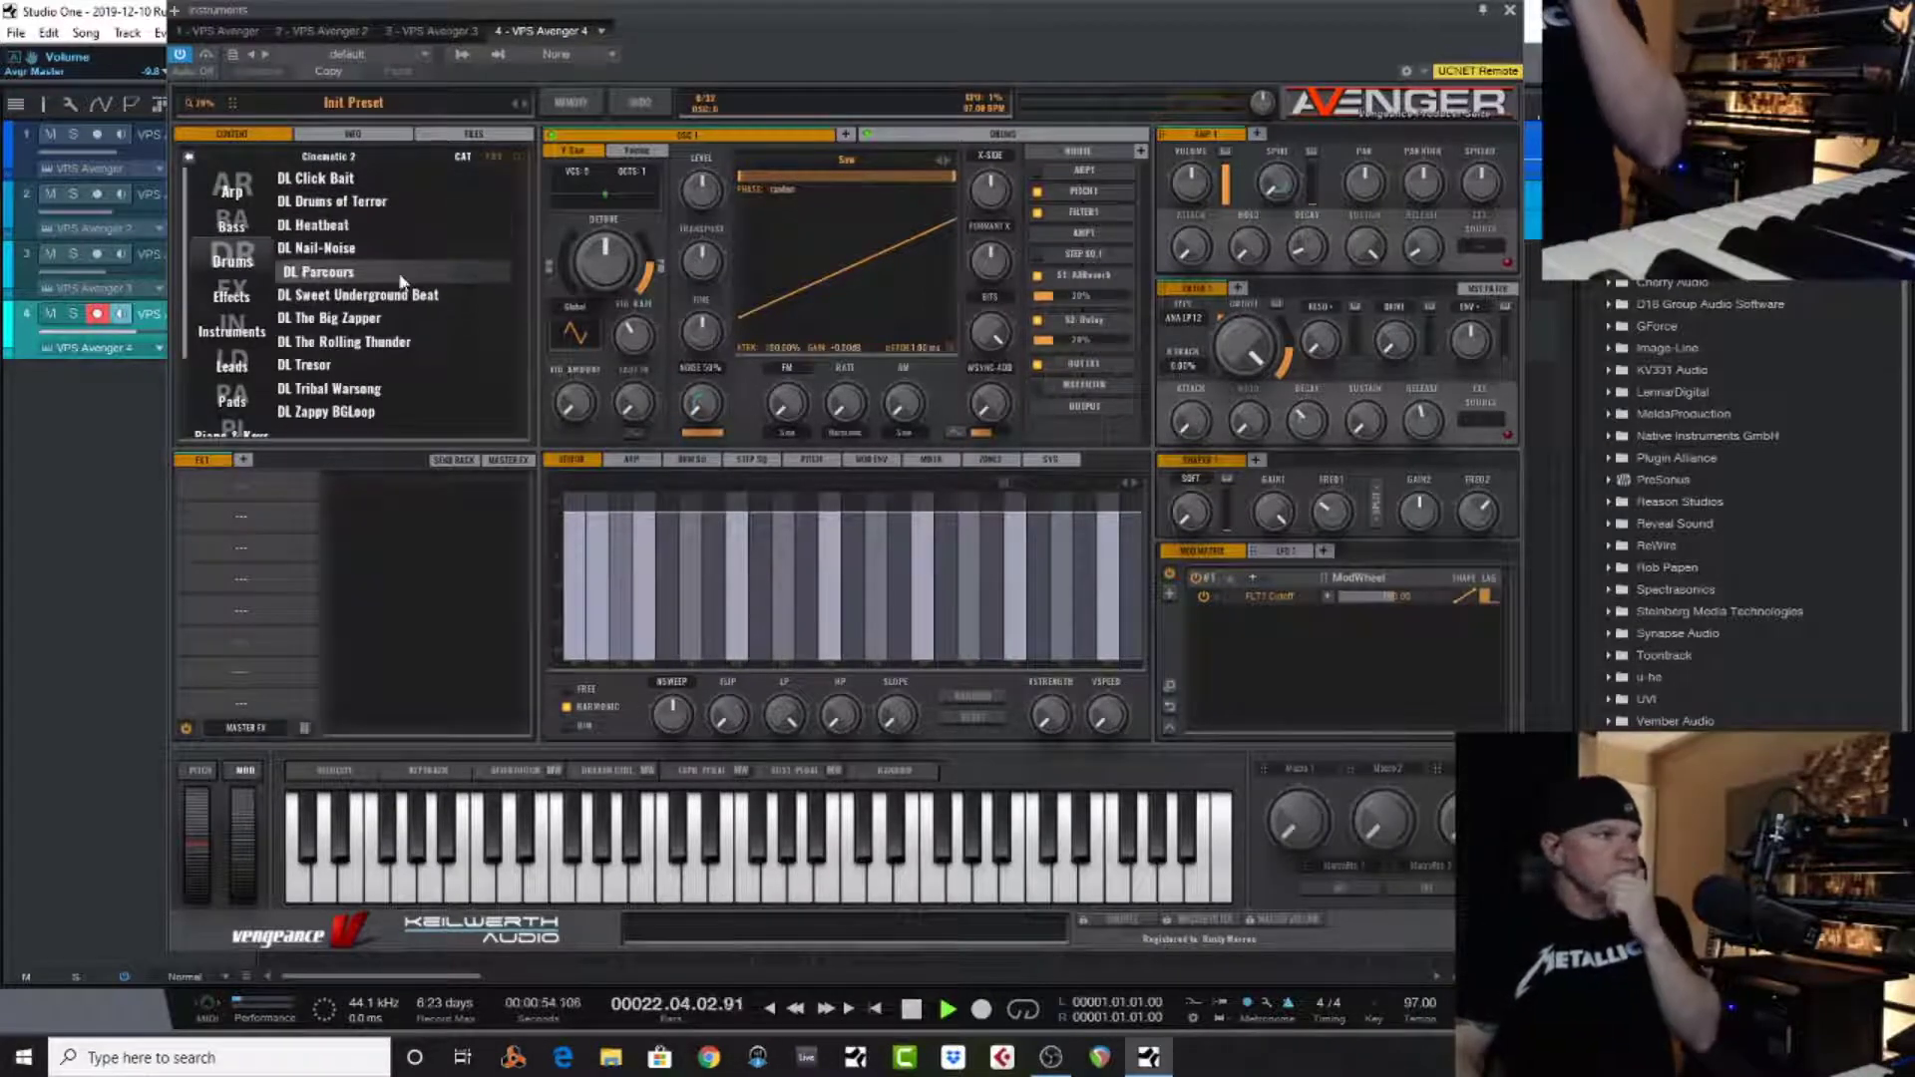
pyautogui.click(371, 204)
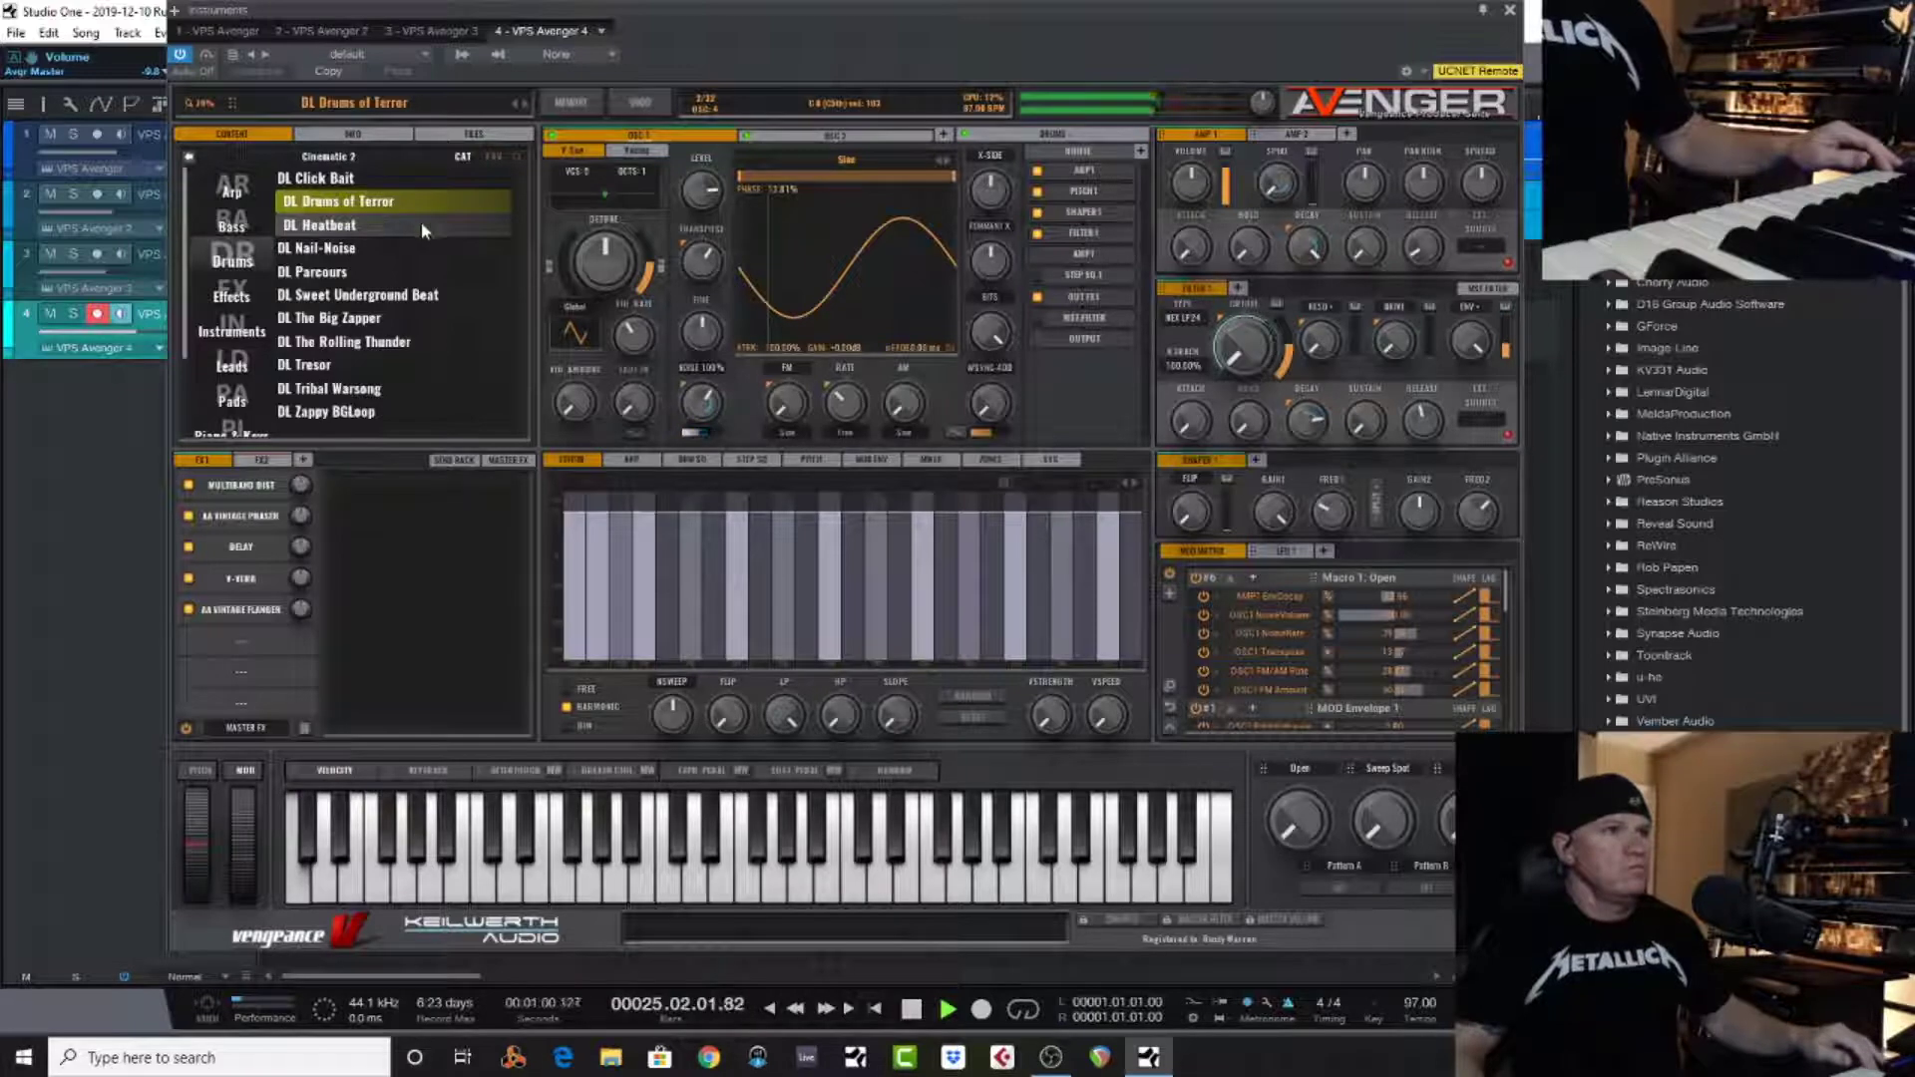
# Show the drum section of the fourth VPS Avenger and load the DL Click Bait preset
pyautogui.moveTo(709, 6); pyautogui.dragTo(1028, 78)
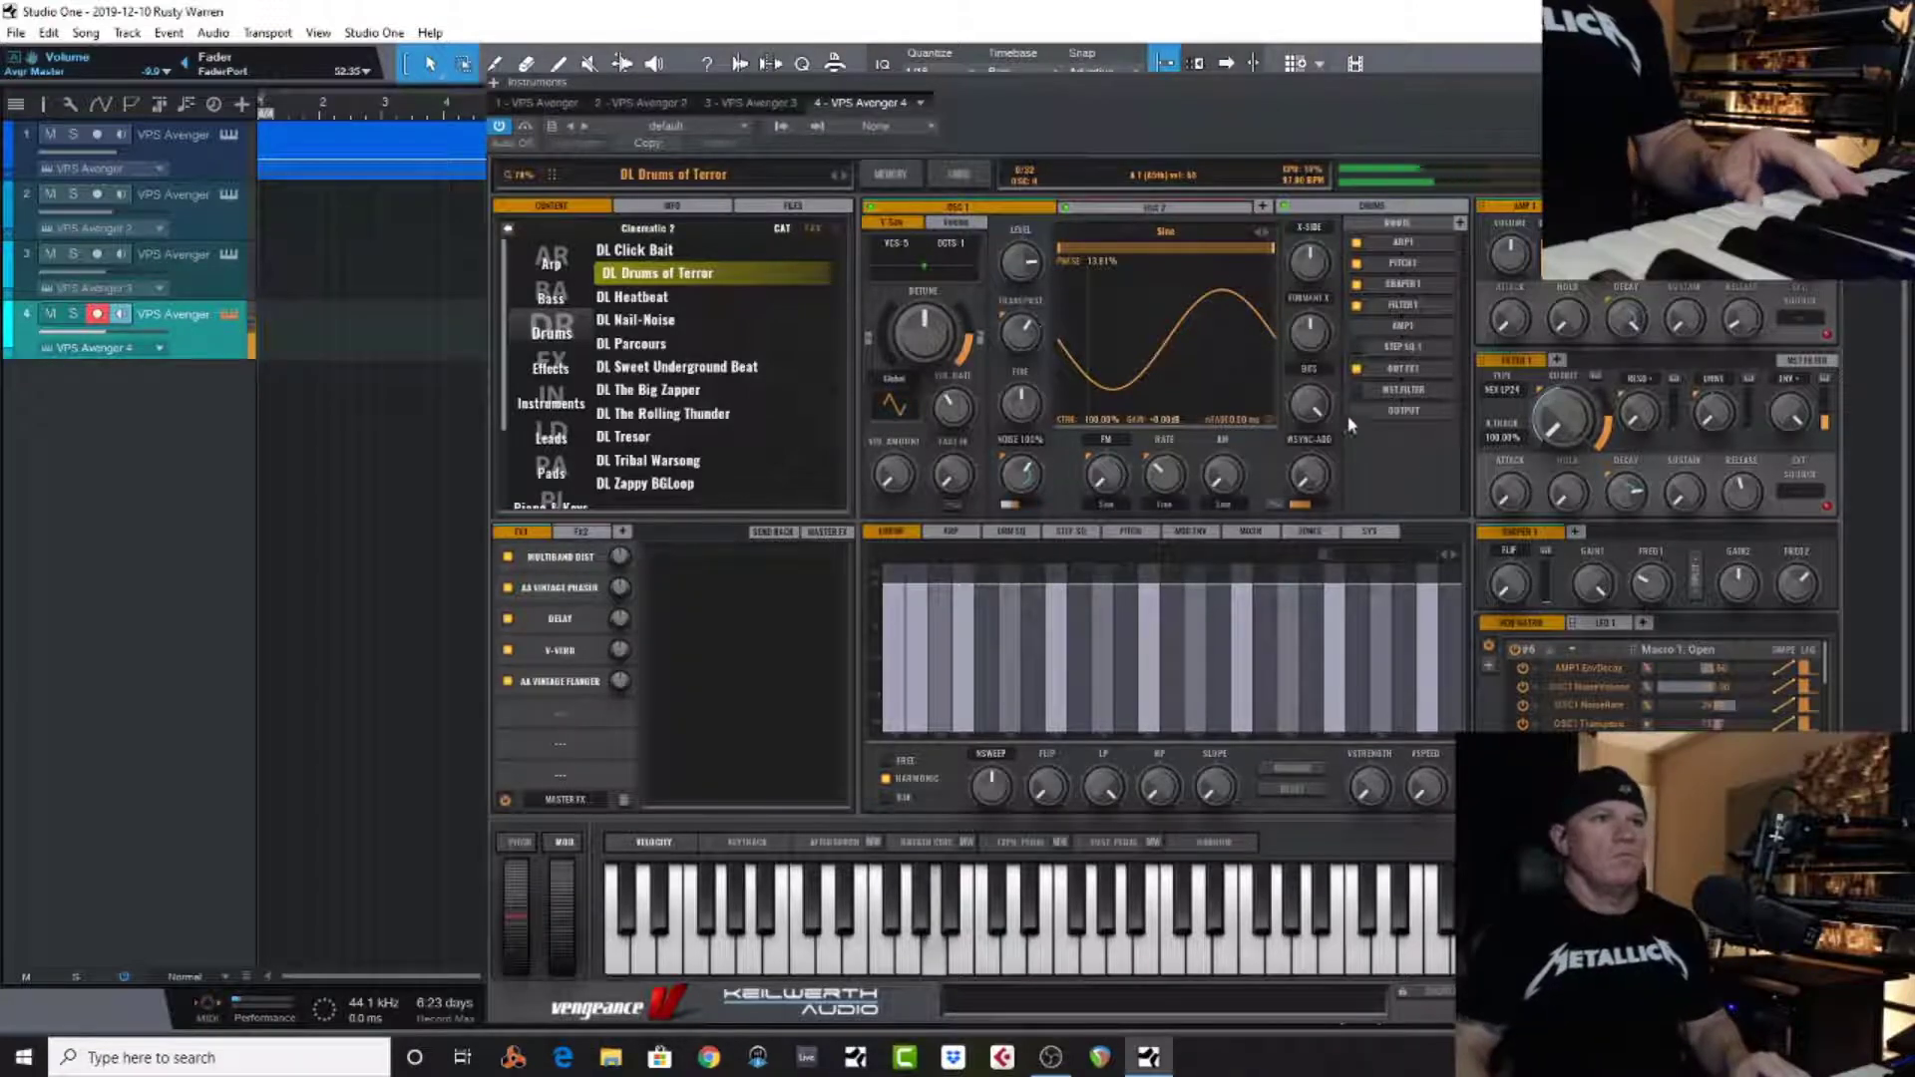
pyautogui.click(1371, 205)
pyautogui.click(678, 249)
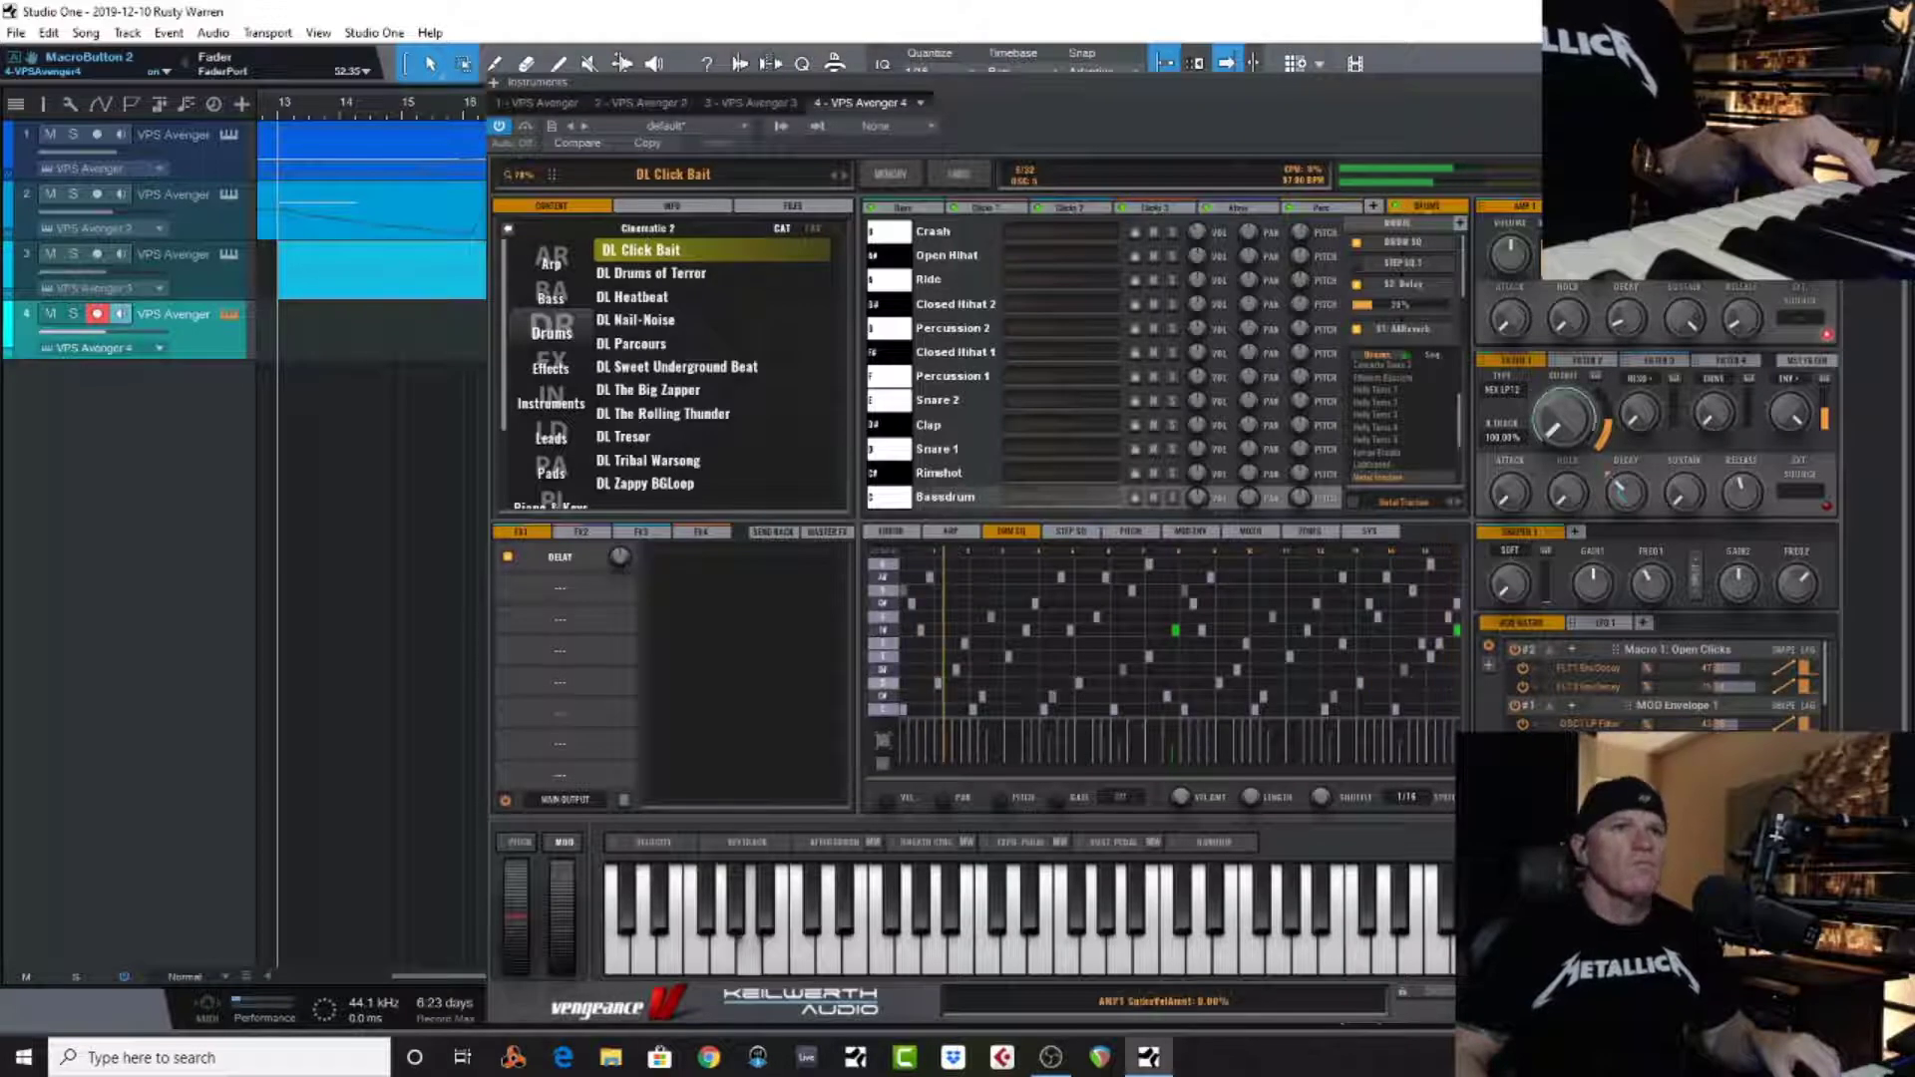
# Close the instrument window and set the fourth track's volume to about -13 dB during playback
pyautogui.hotkey('ctrl', 'w')
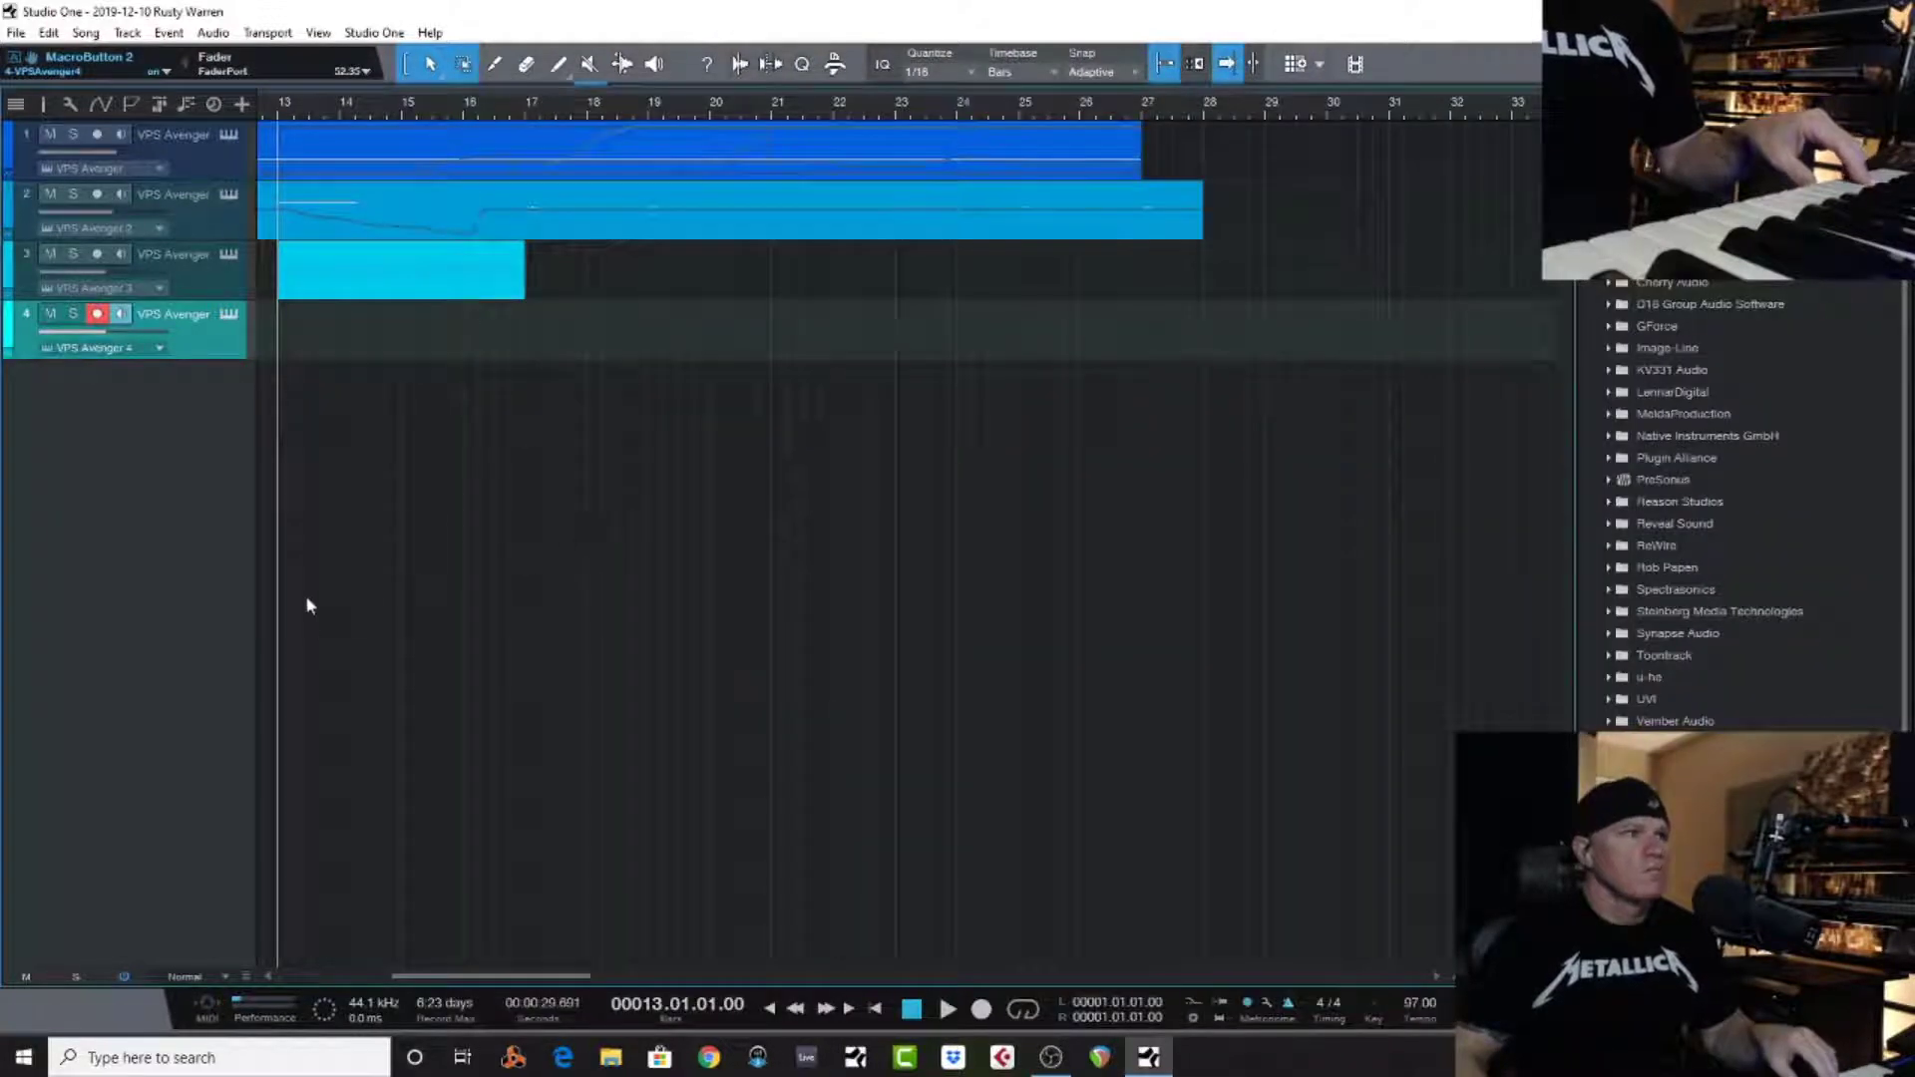
pyautogui.press('space')
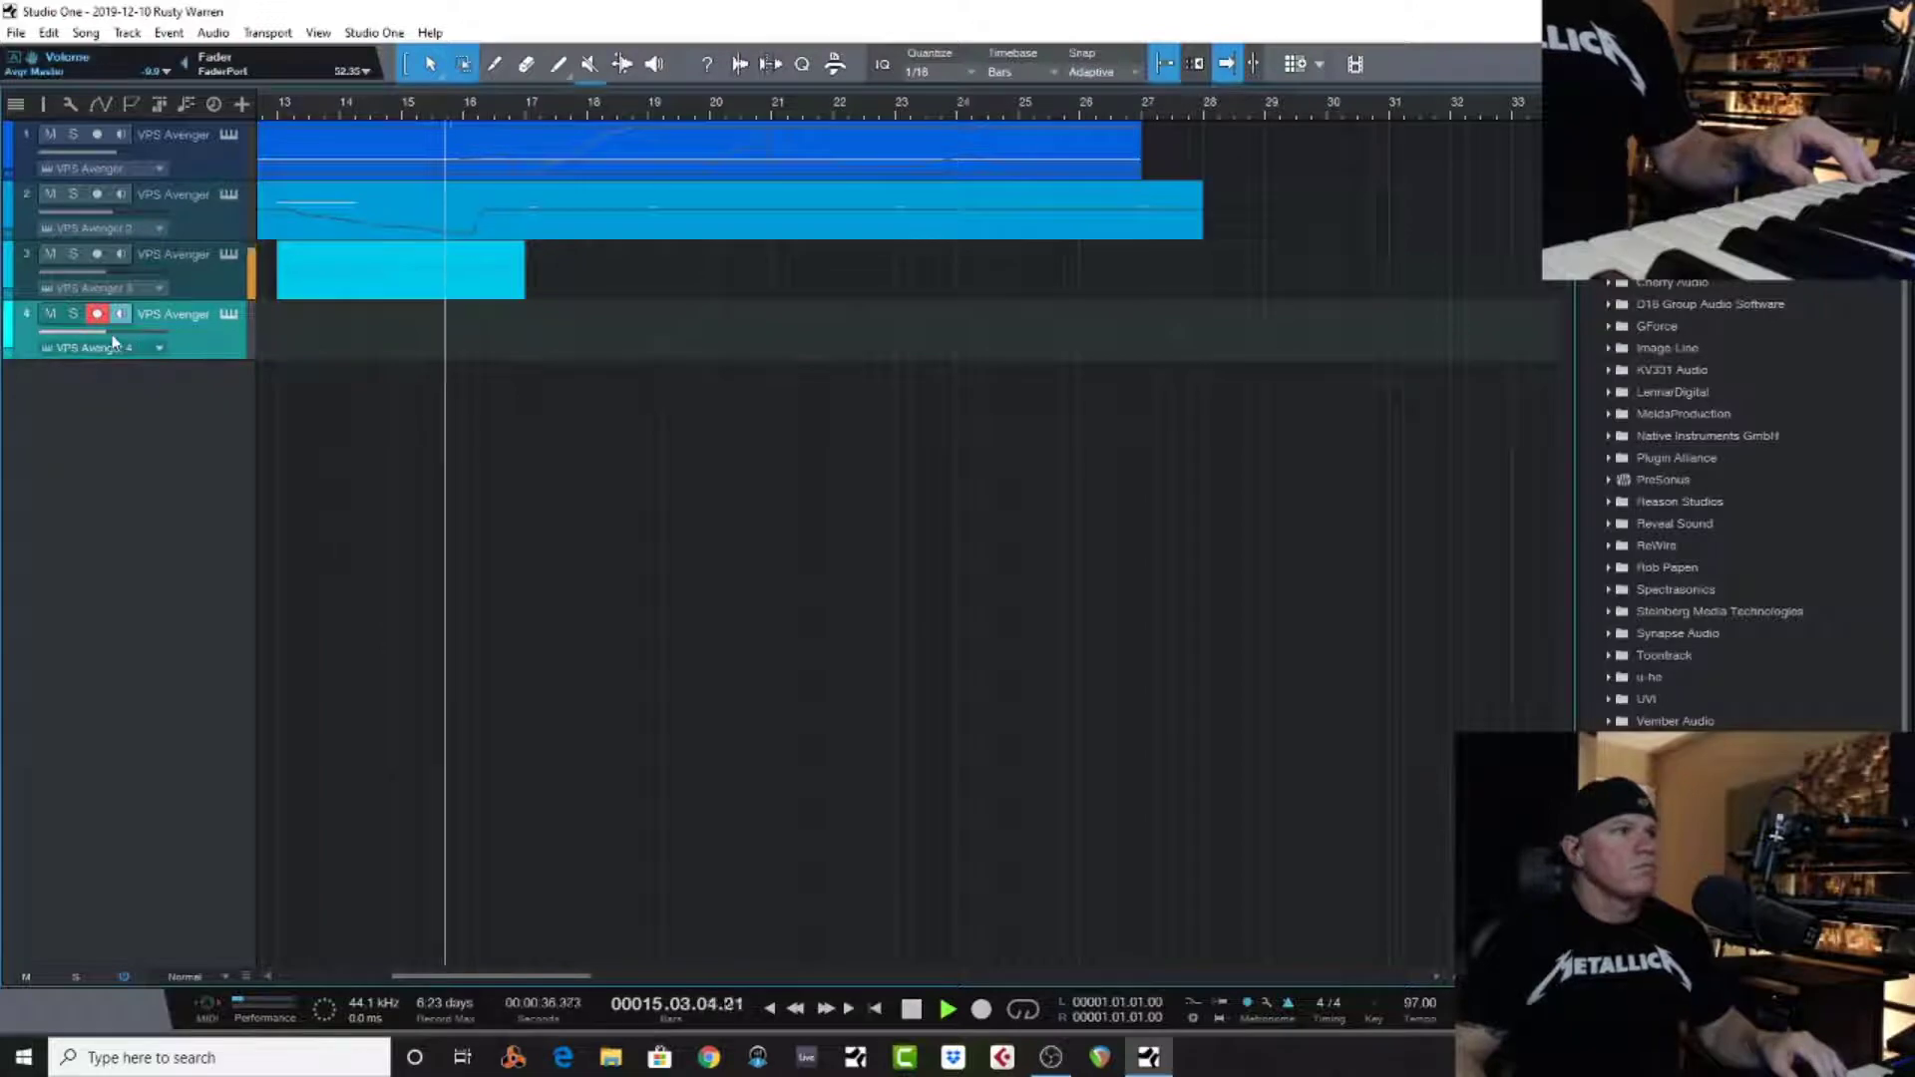
pyautogui.moveTo(90, 347); pyautogui.dragTo(98, 347)
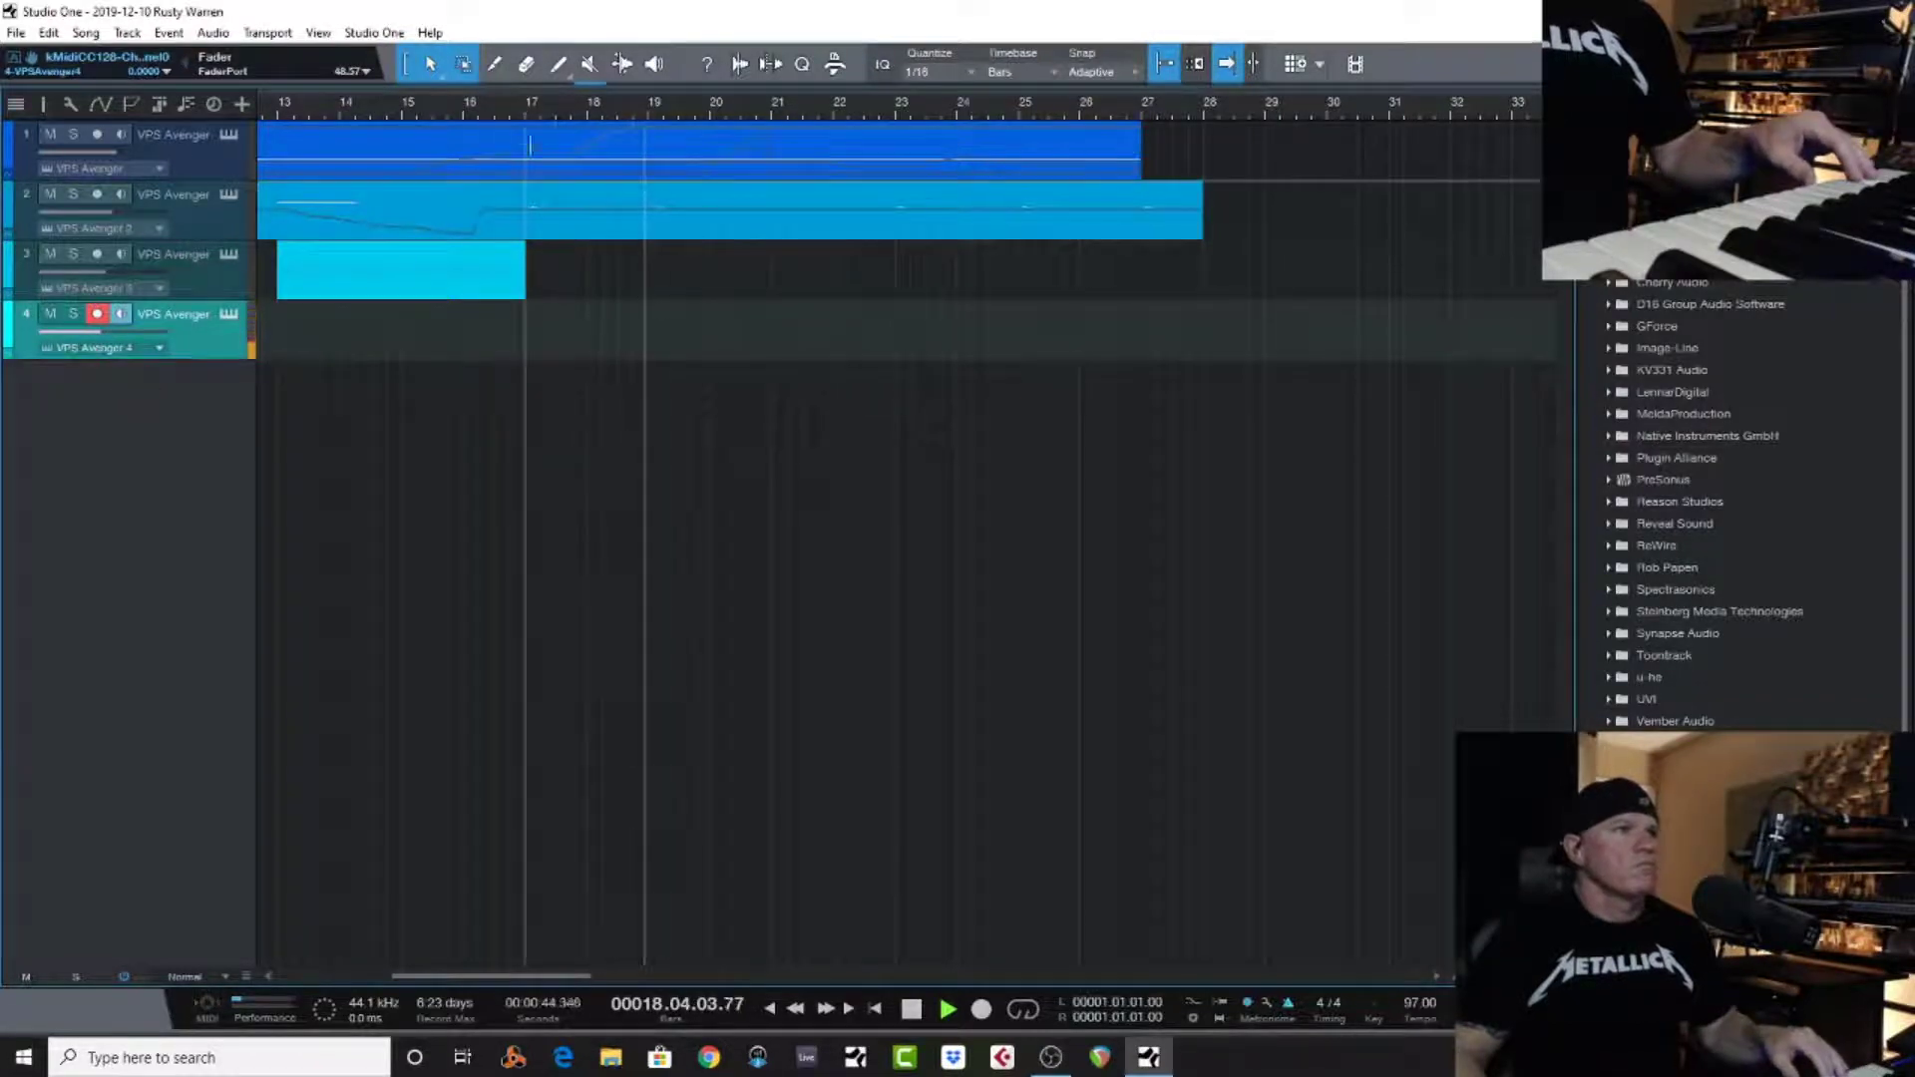
# Record the DL Click Bait drum loop on the fourth track from bar 17 to bar 33
pyautogui.click(526, 112)
pyautogui.press('space')
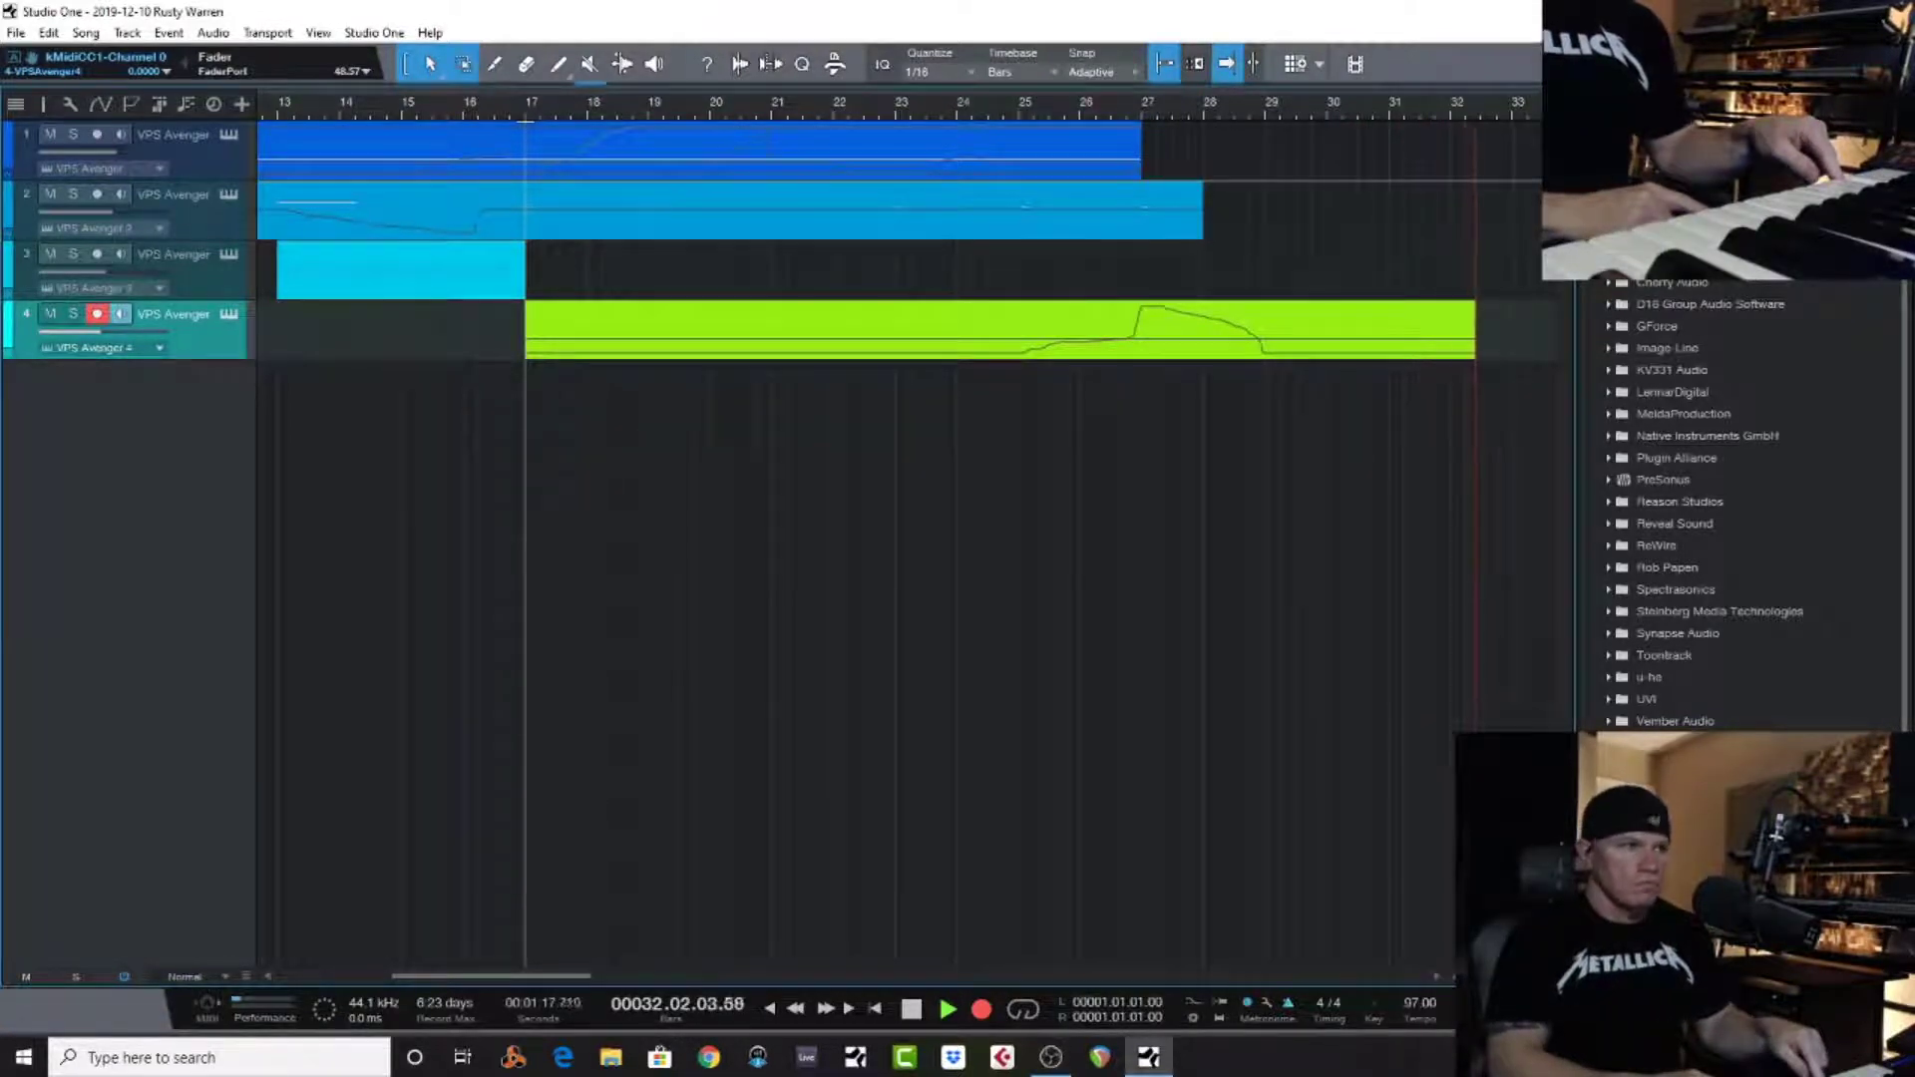
pyautogui.press('space')
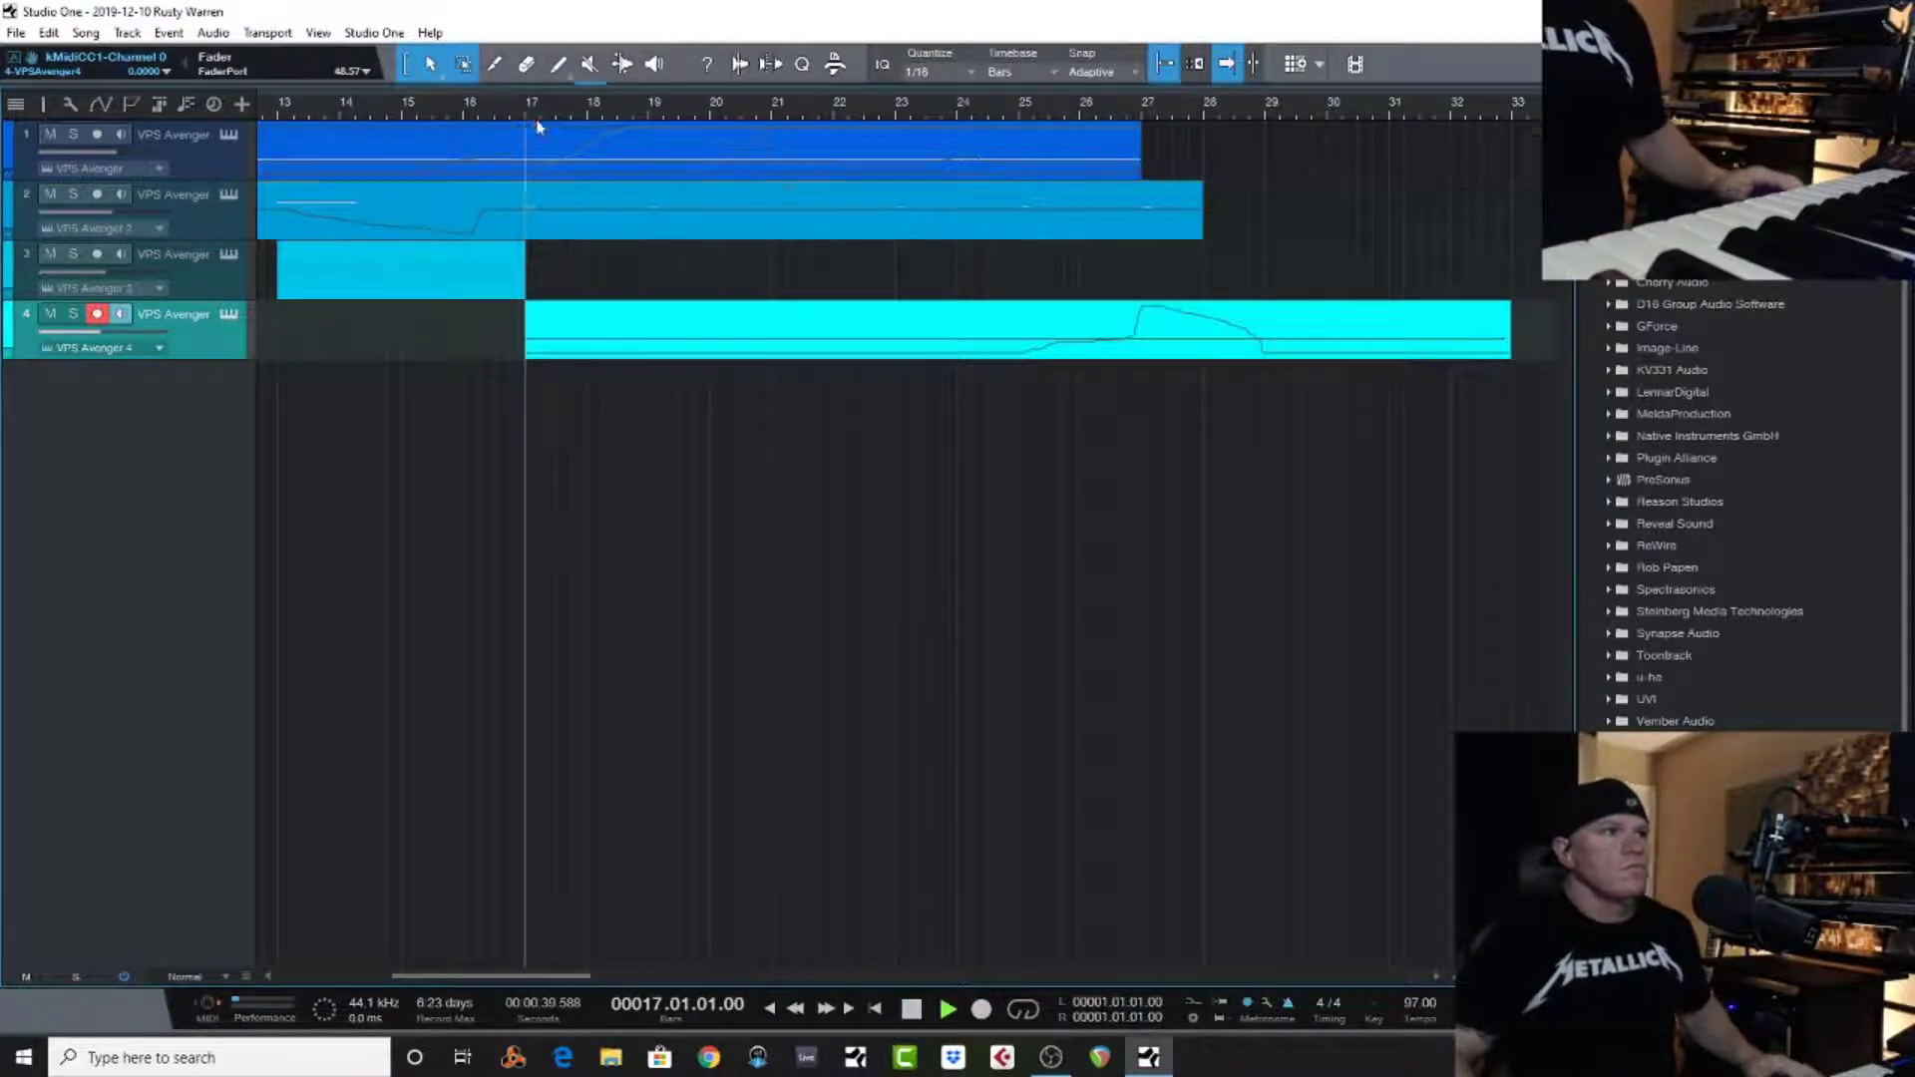
# Listen to the drum take from bar 17, and play the full arrangement from the start of the song
pyautogui.press('space')
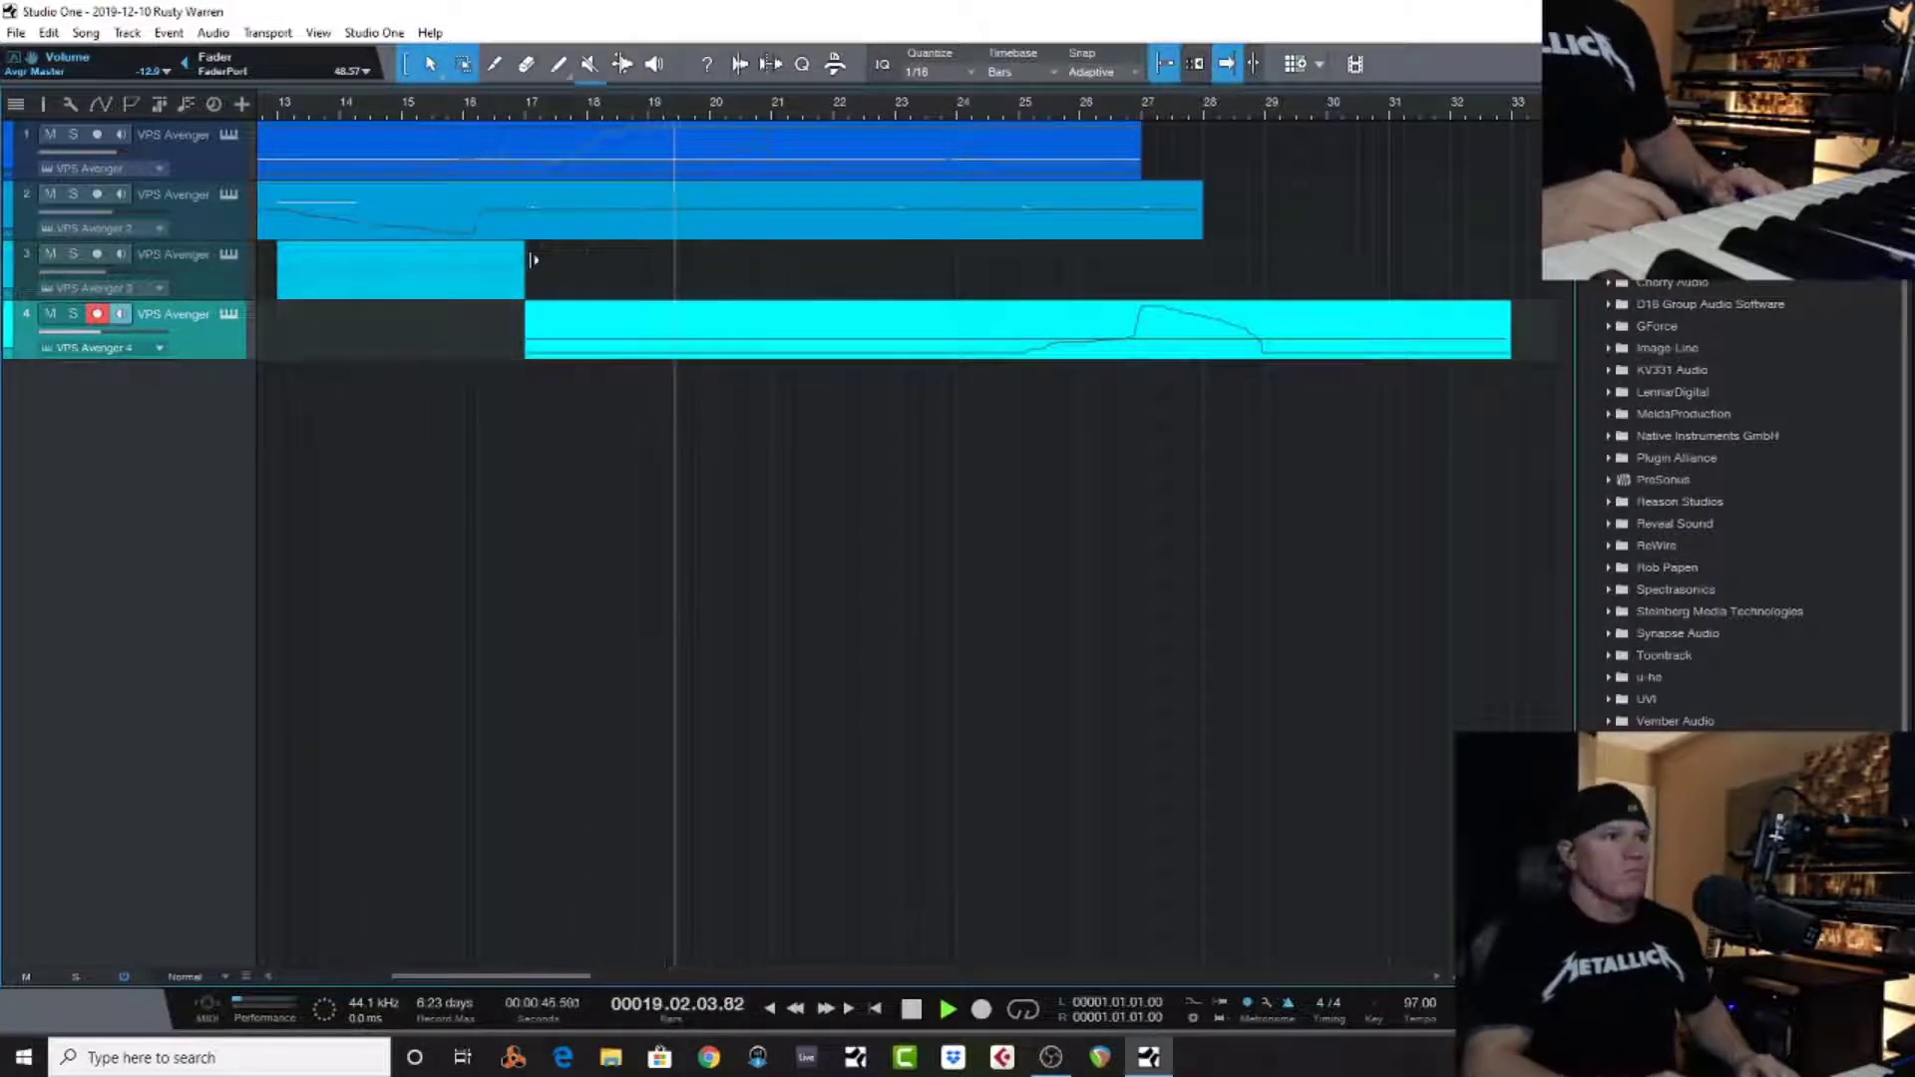
pyautogui.press('space')
pyautogui.press('Home')
pyautogui.press('space')
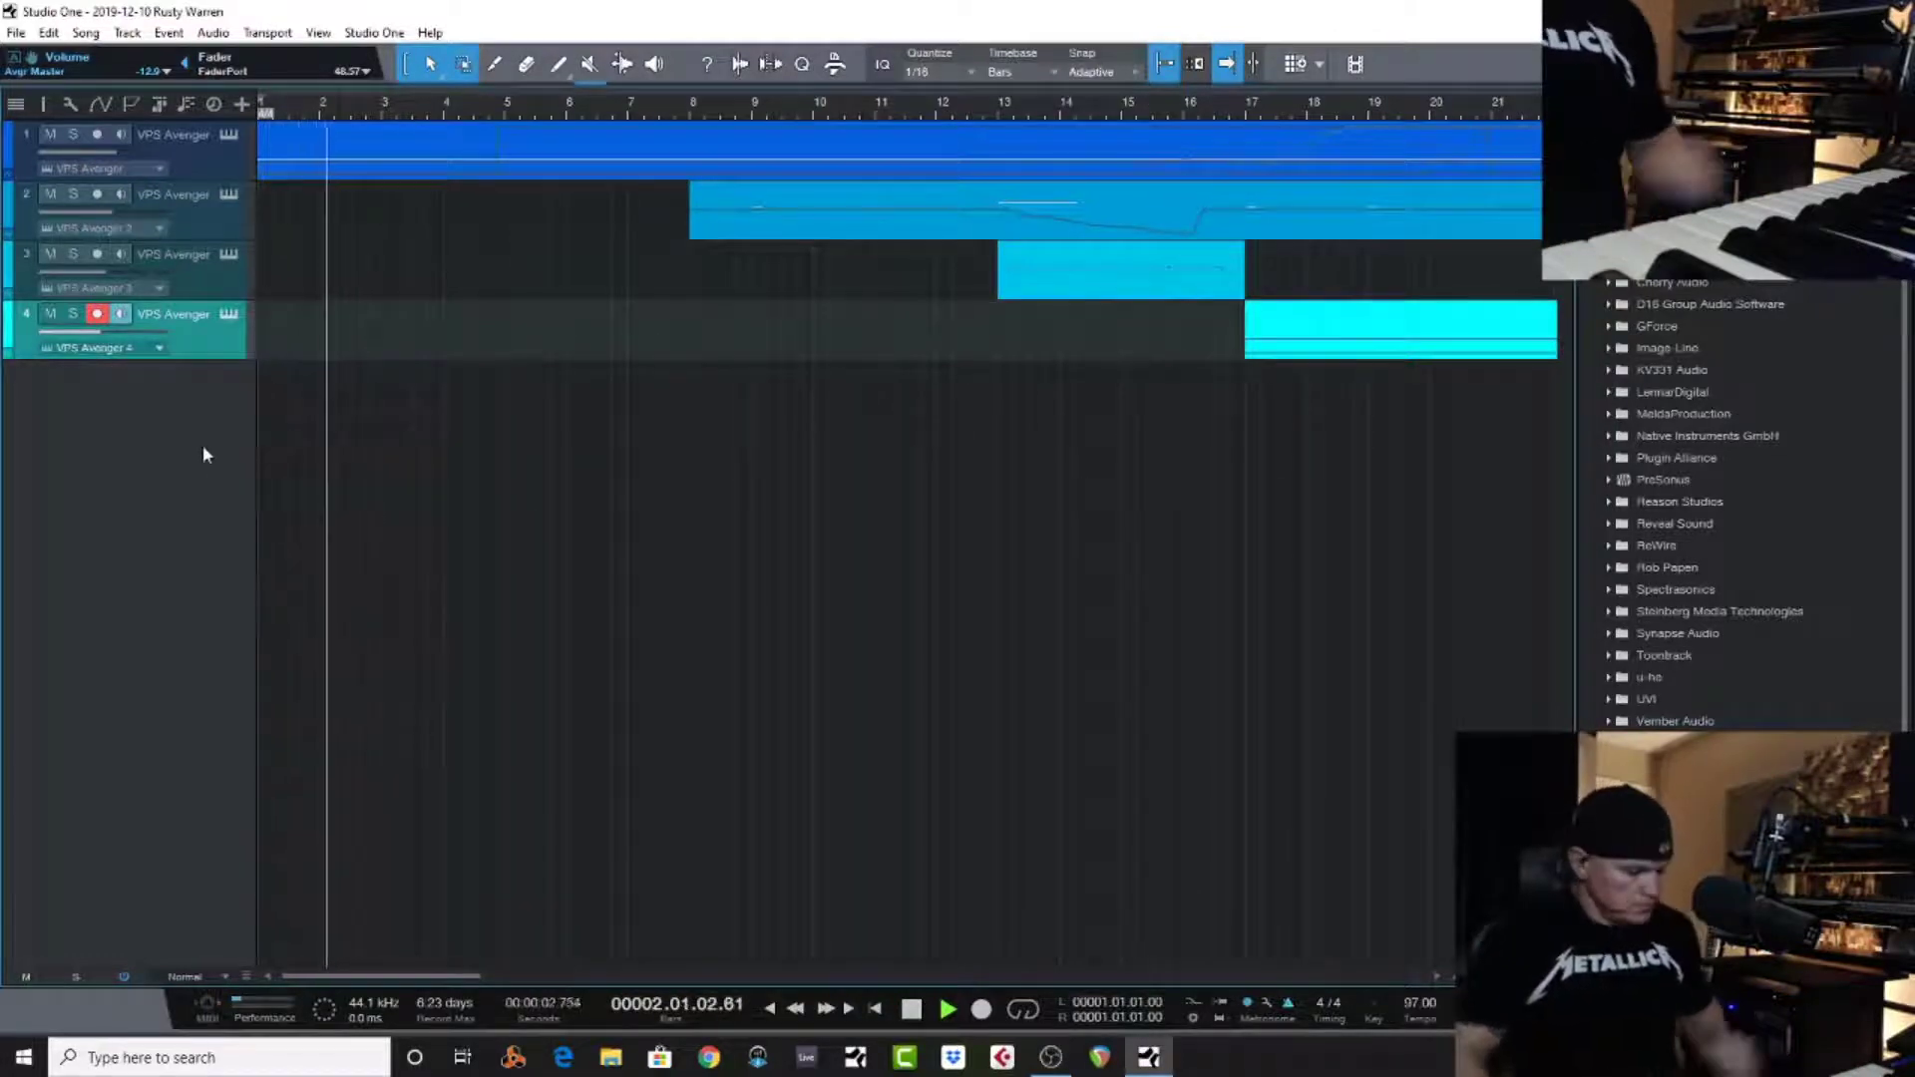
# Load the ST Bows in the Dark instrument preset from the Cinematic 2 library in the fifth VPS Avenger
pyautogui.press('w')
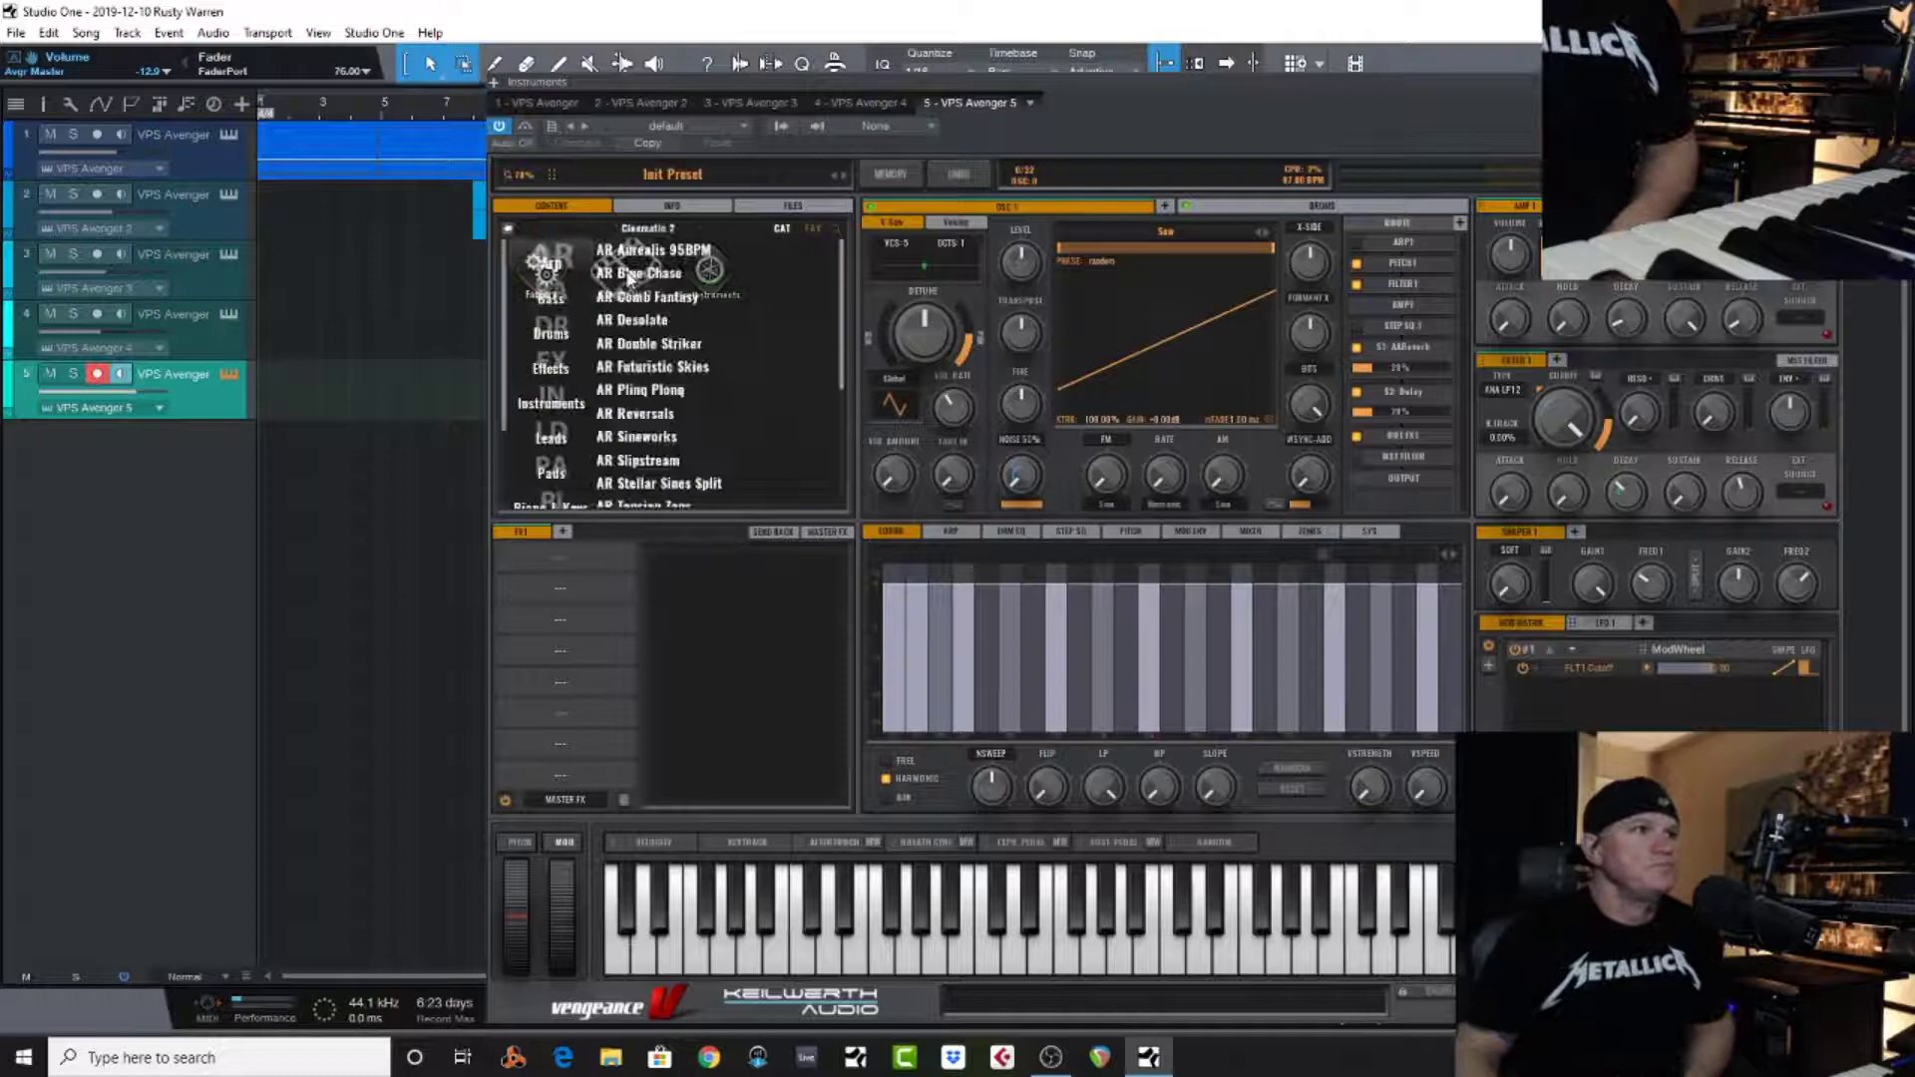
pyautogui.click(631, 274)
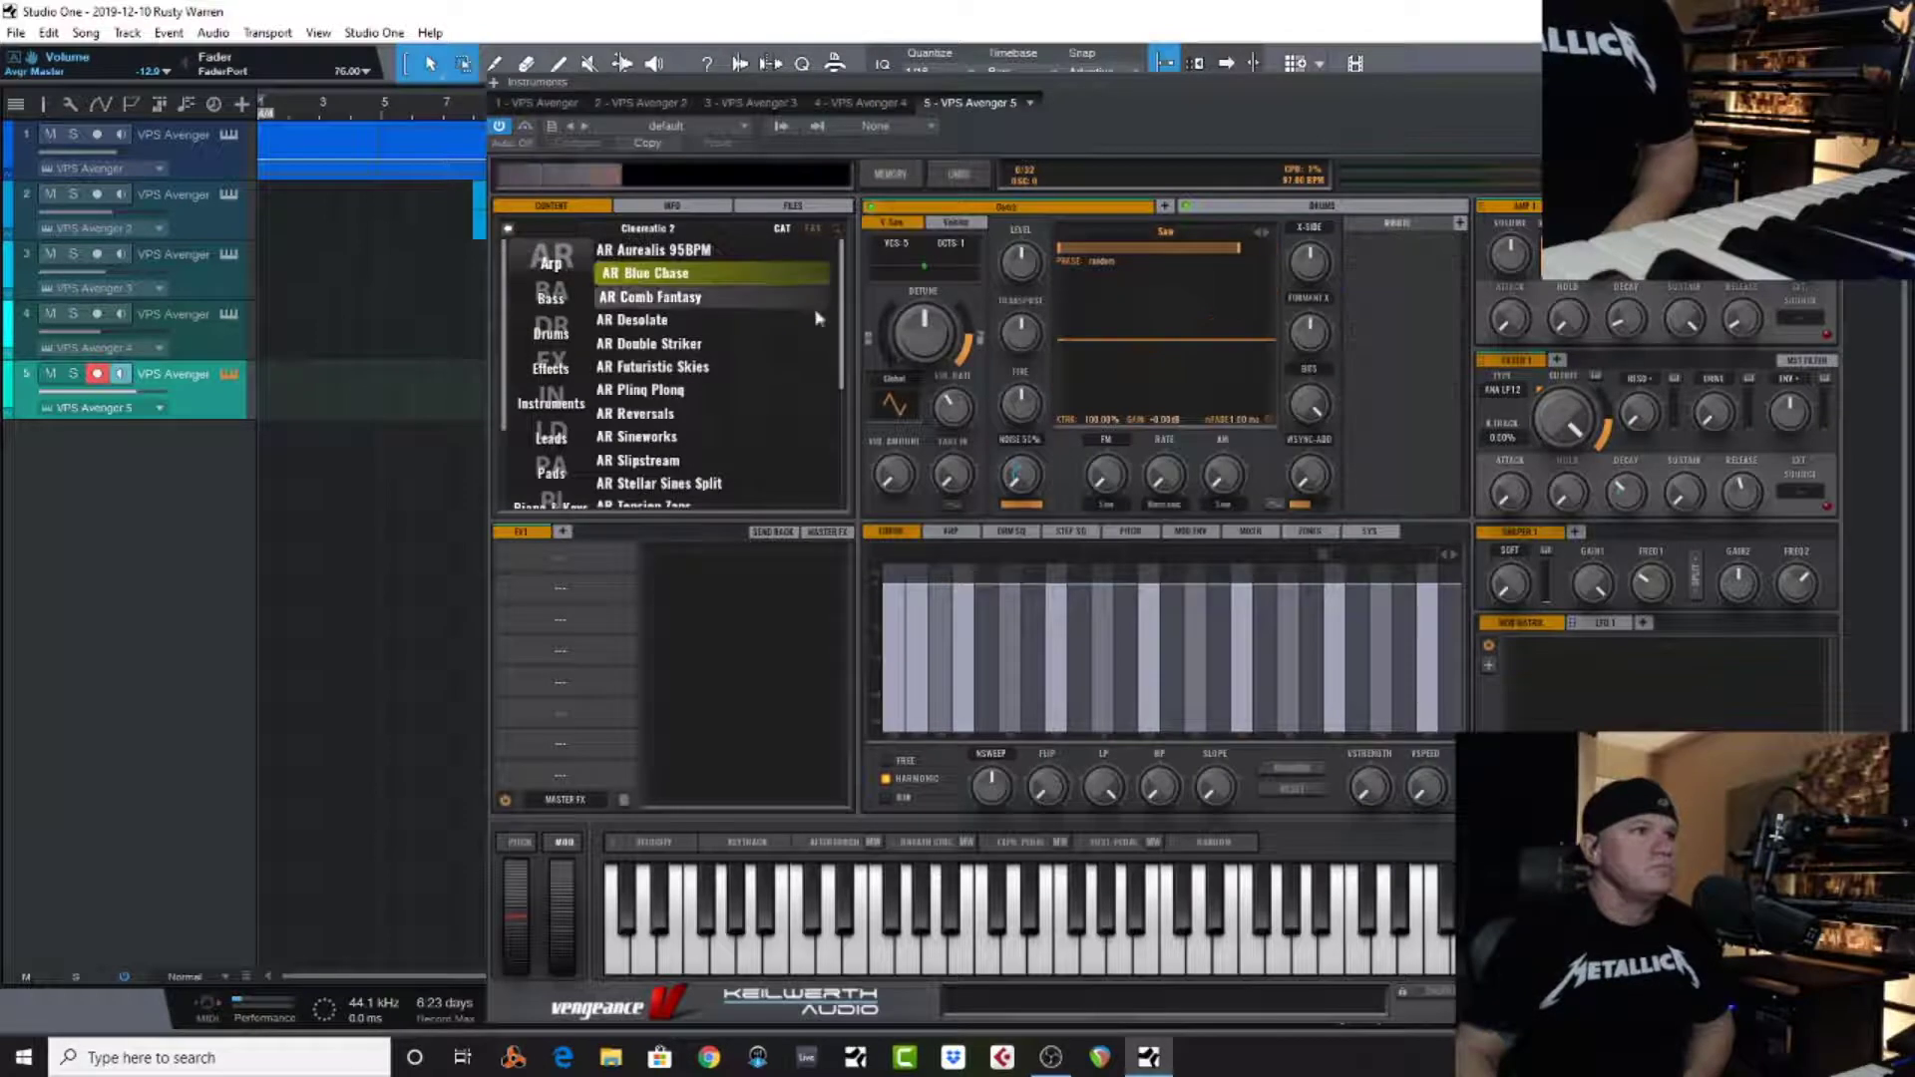
pyautogui.scroll(-5, 568, 339)
pyautogui.click(664, 386)
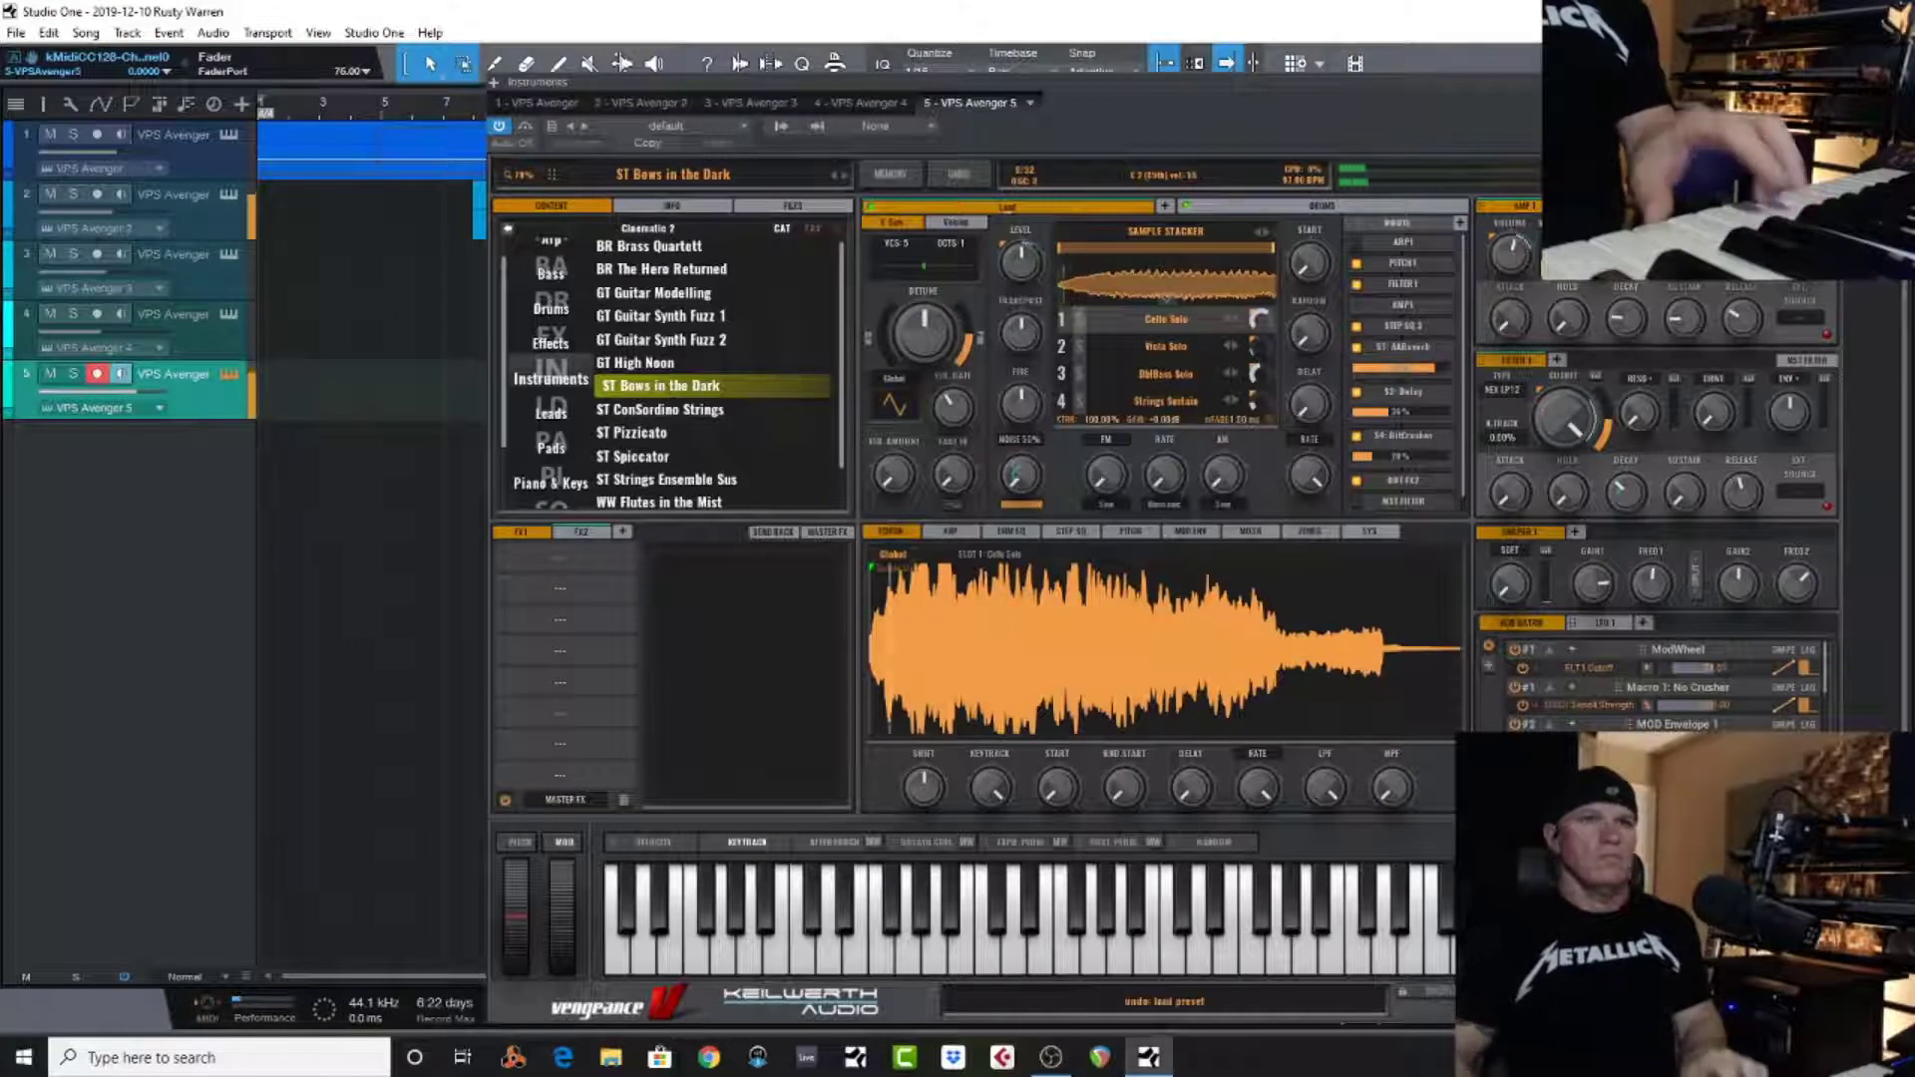
# Close the instrument window and record the ST Bows in the Dark part on the fifth track from bar 13 to bar 27
pyautogui.press('Escape')
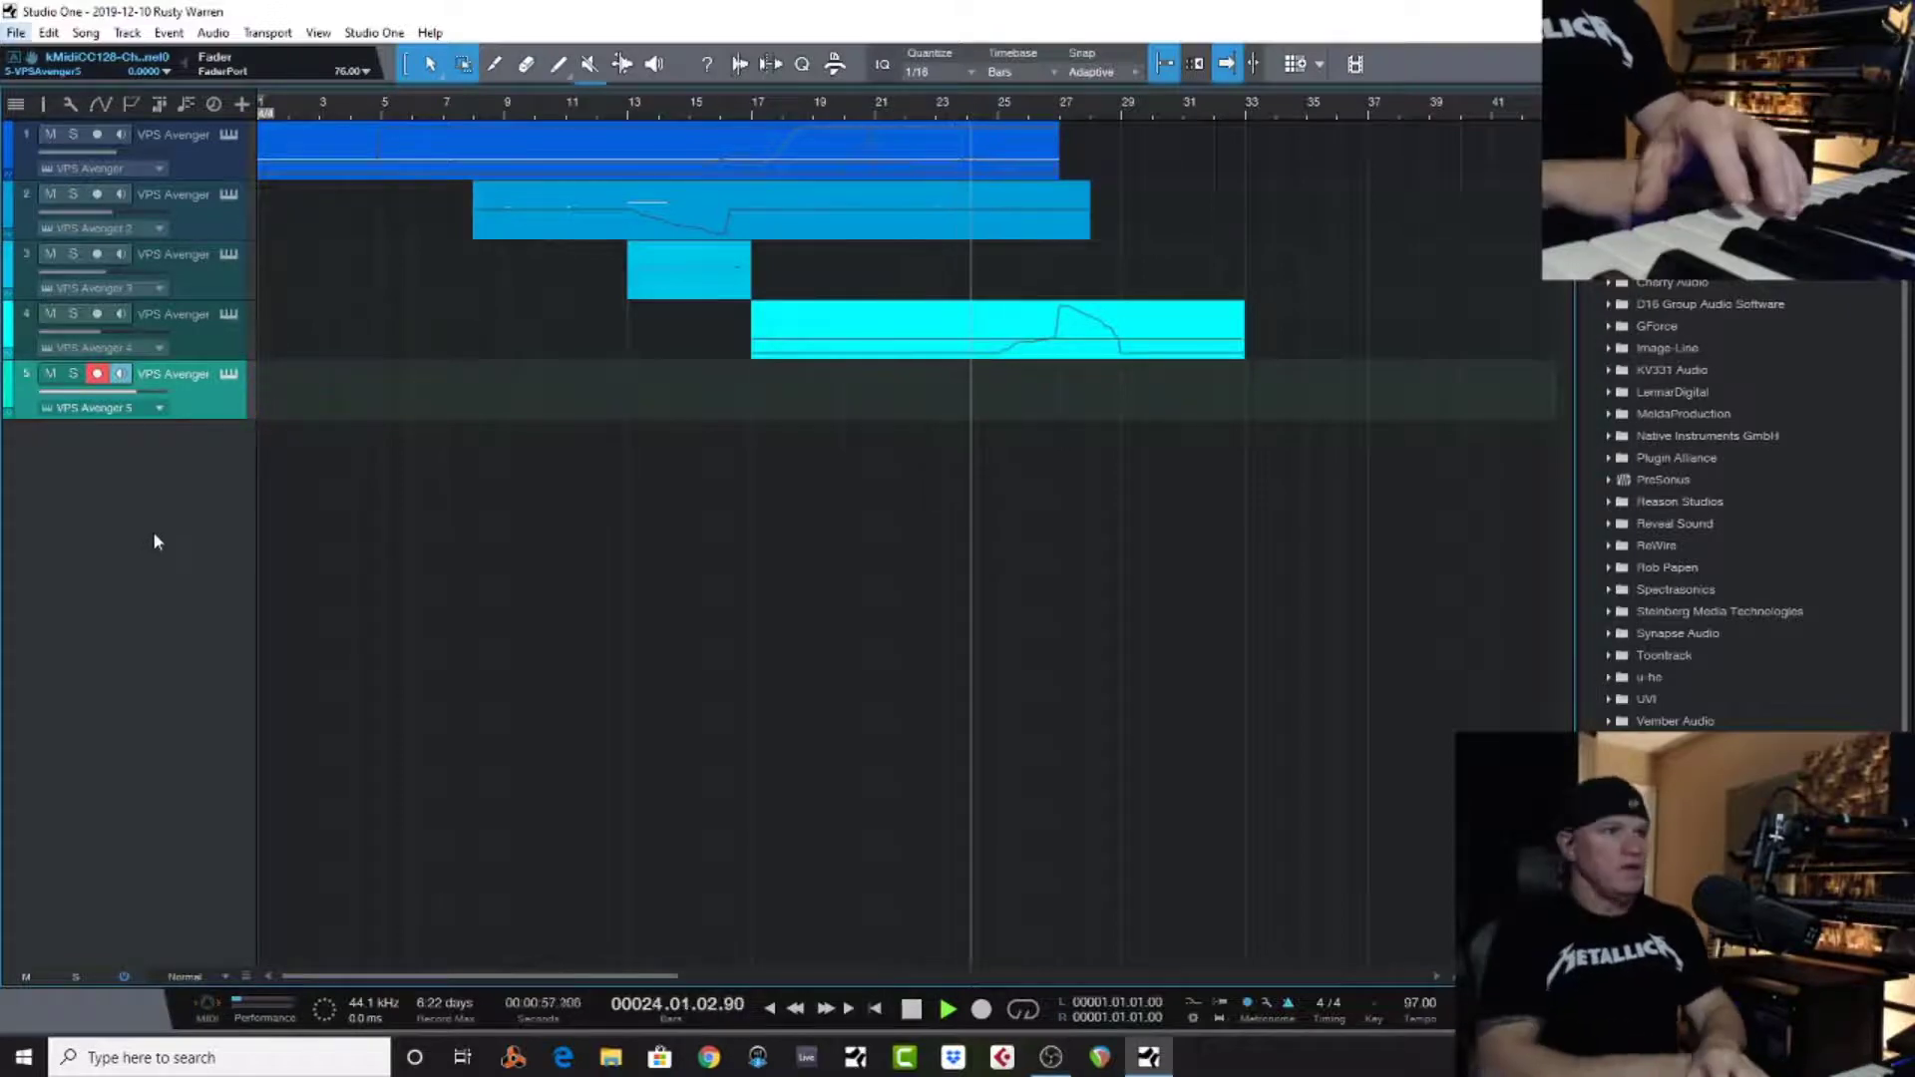
pyautogui.press('space')
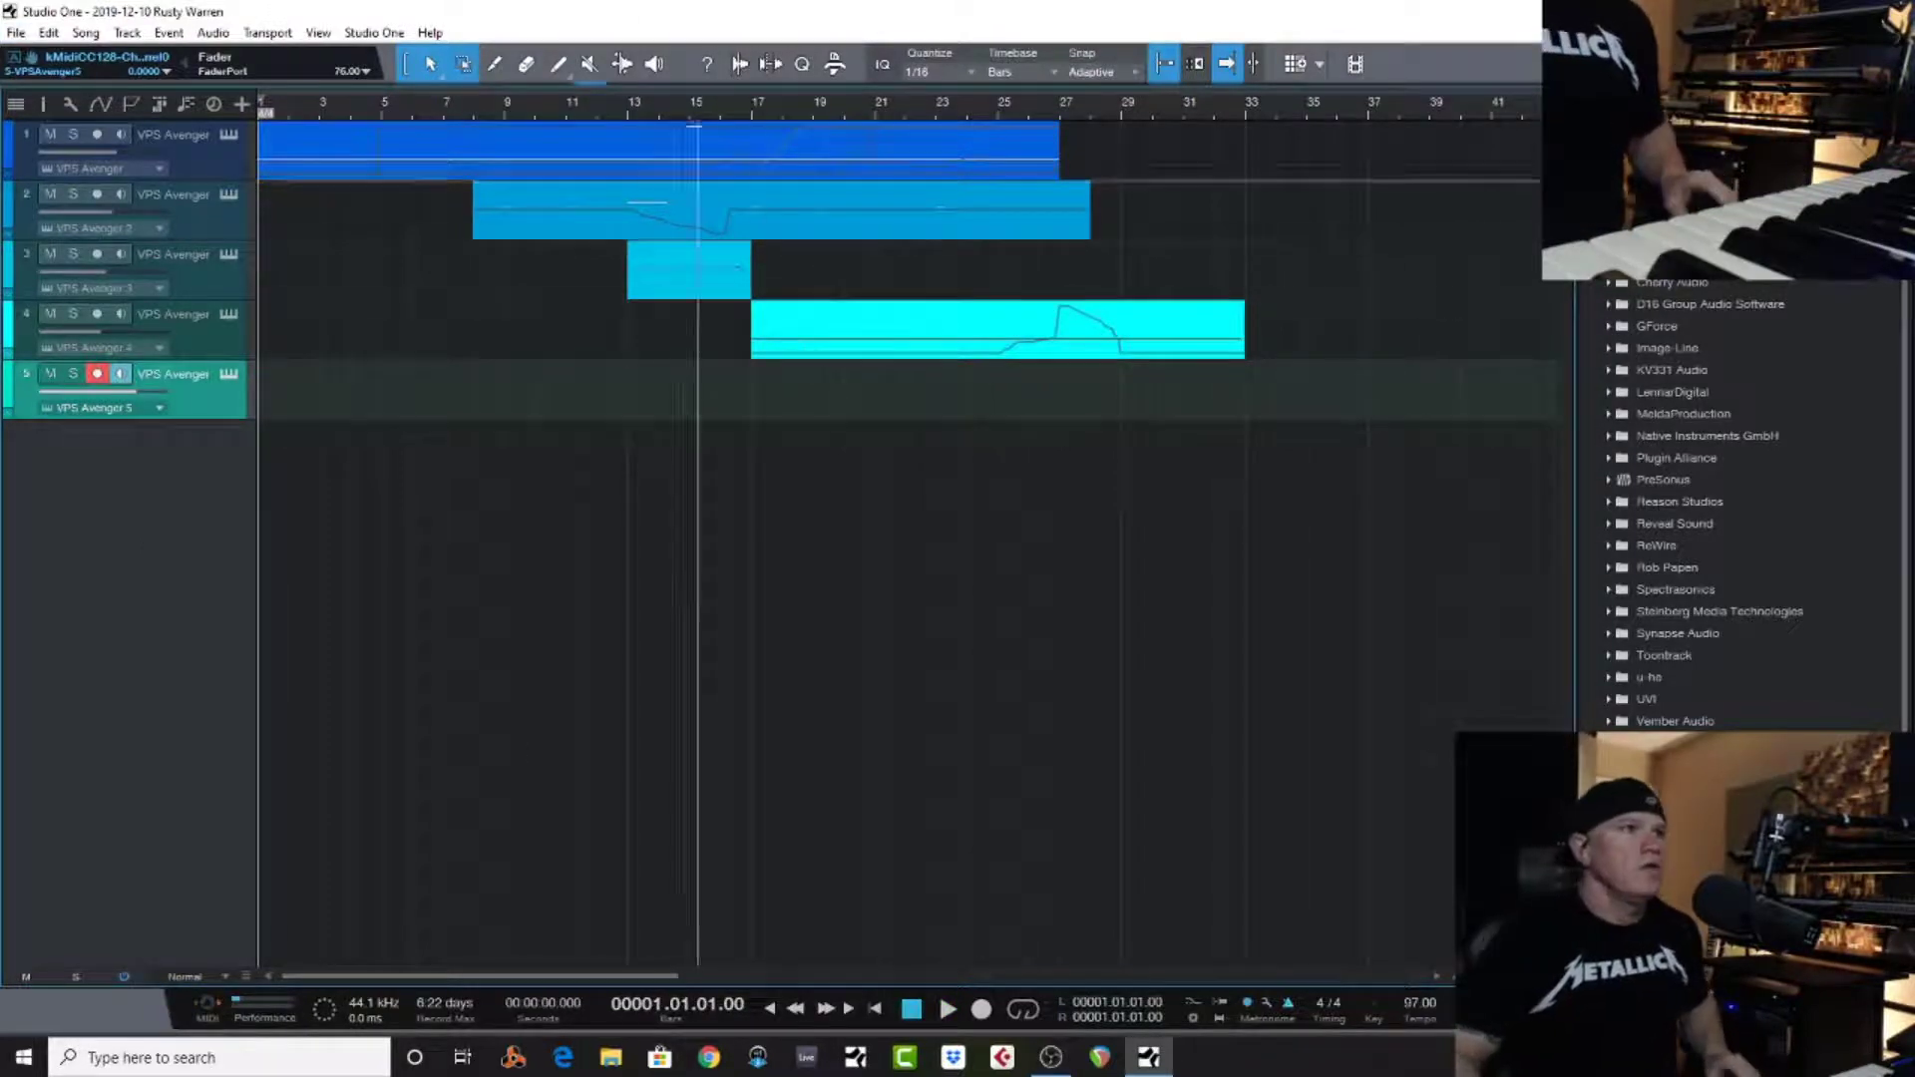
pyautogui.click(630, 110)
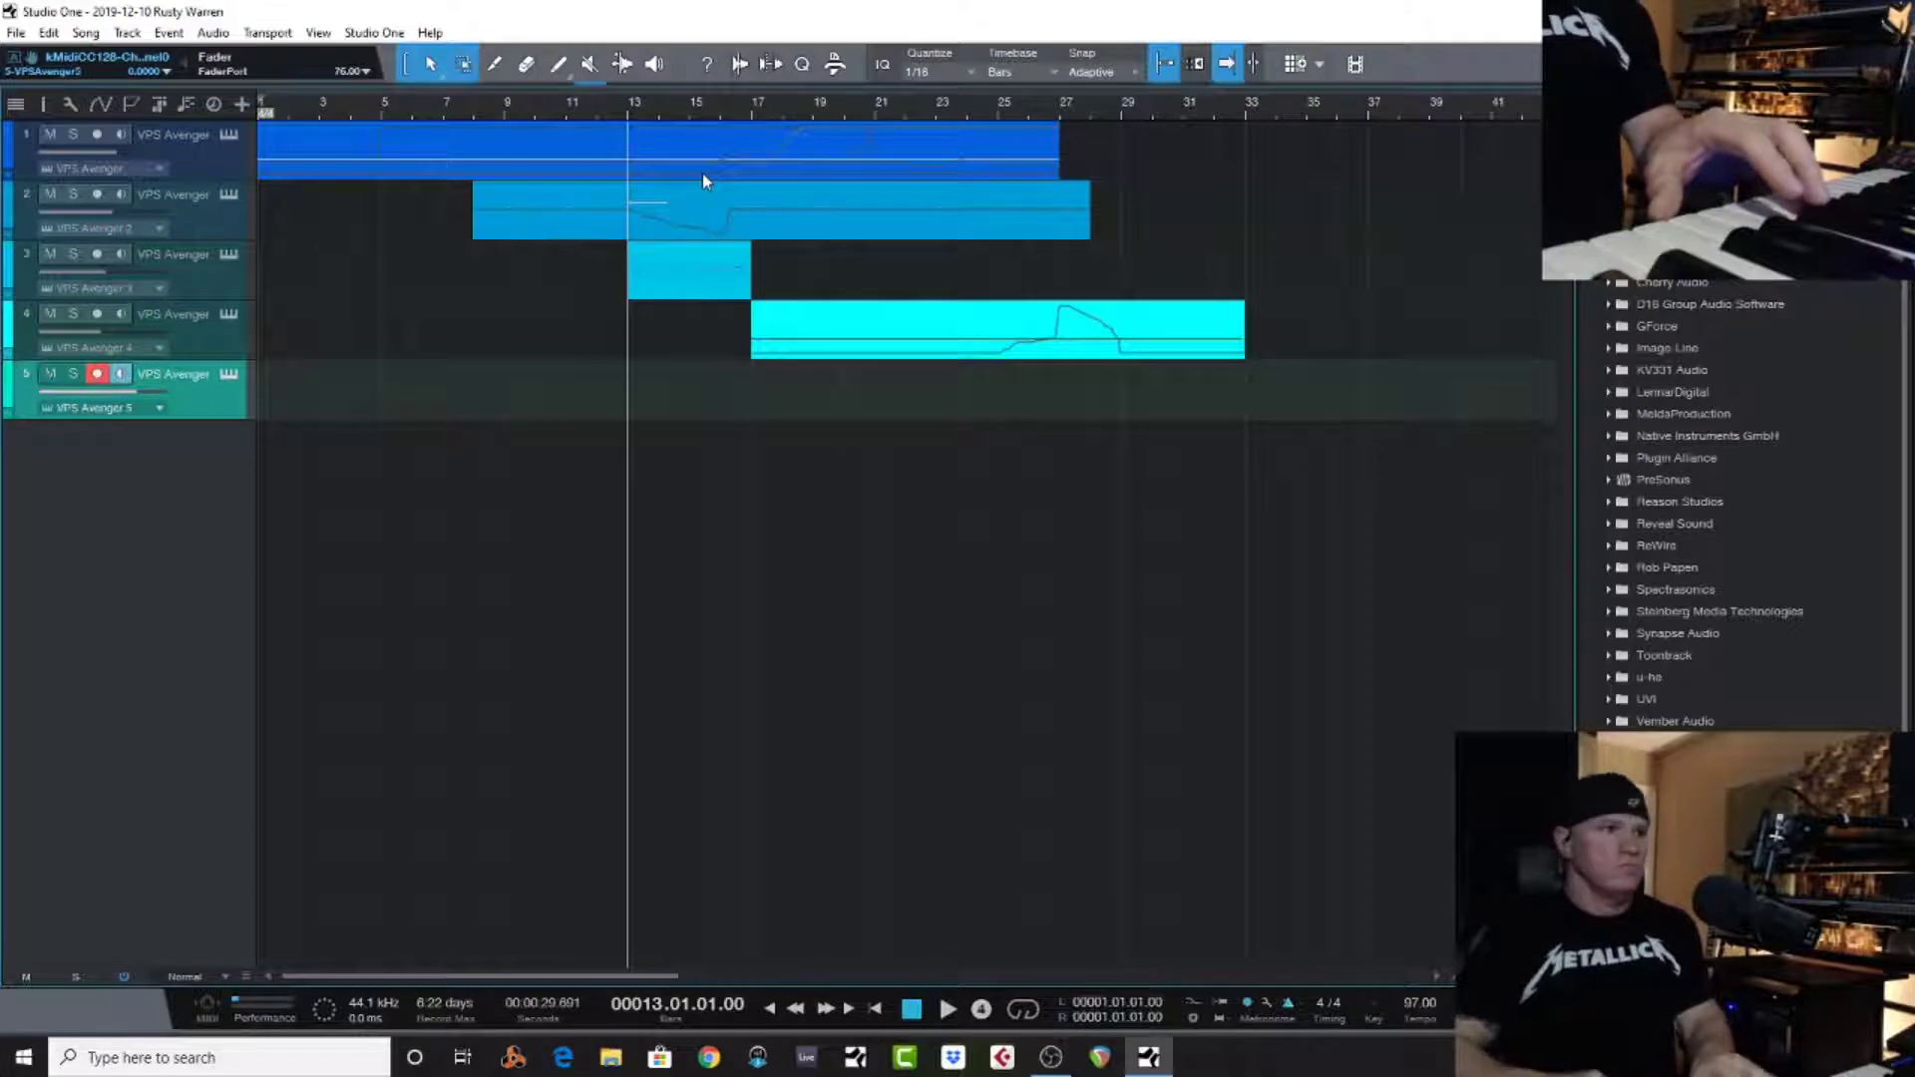
pyautogui.press('KP_Multiply')
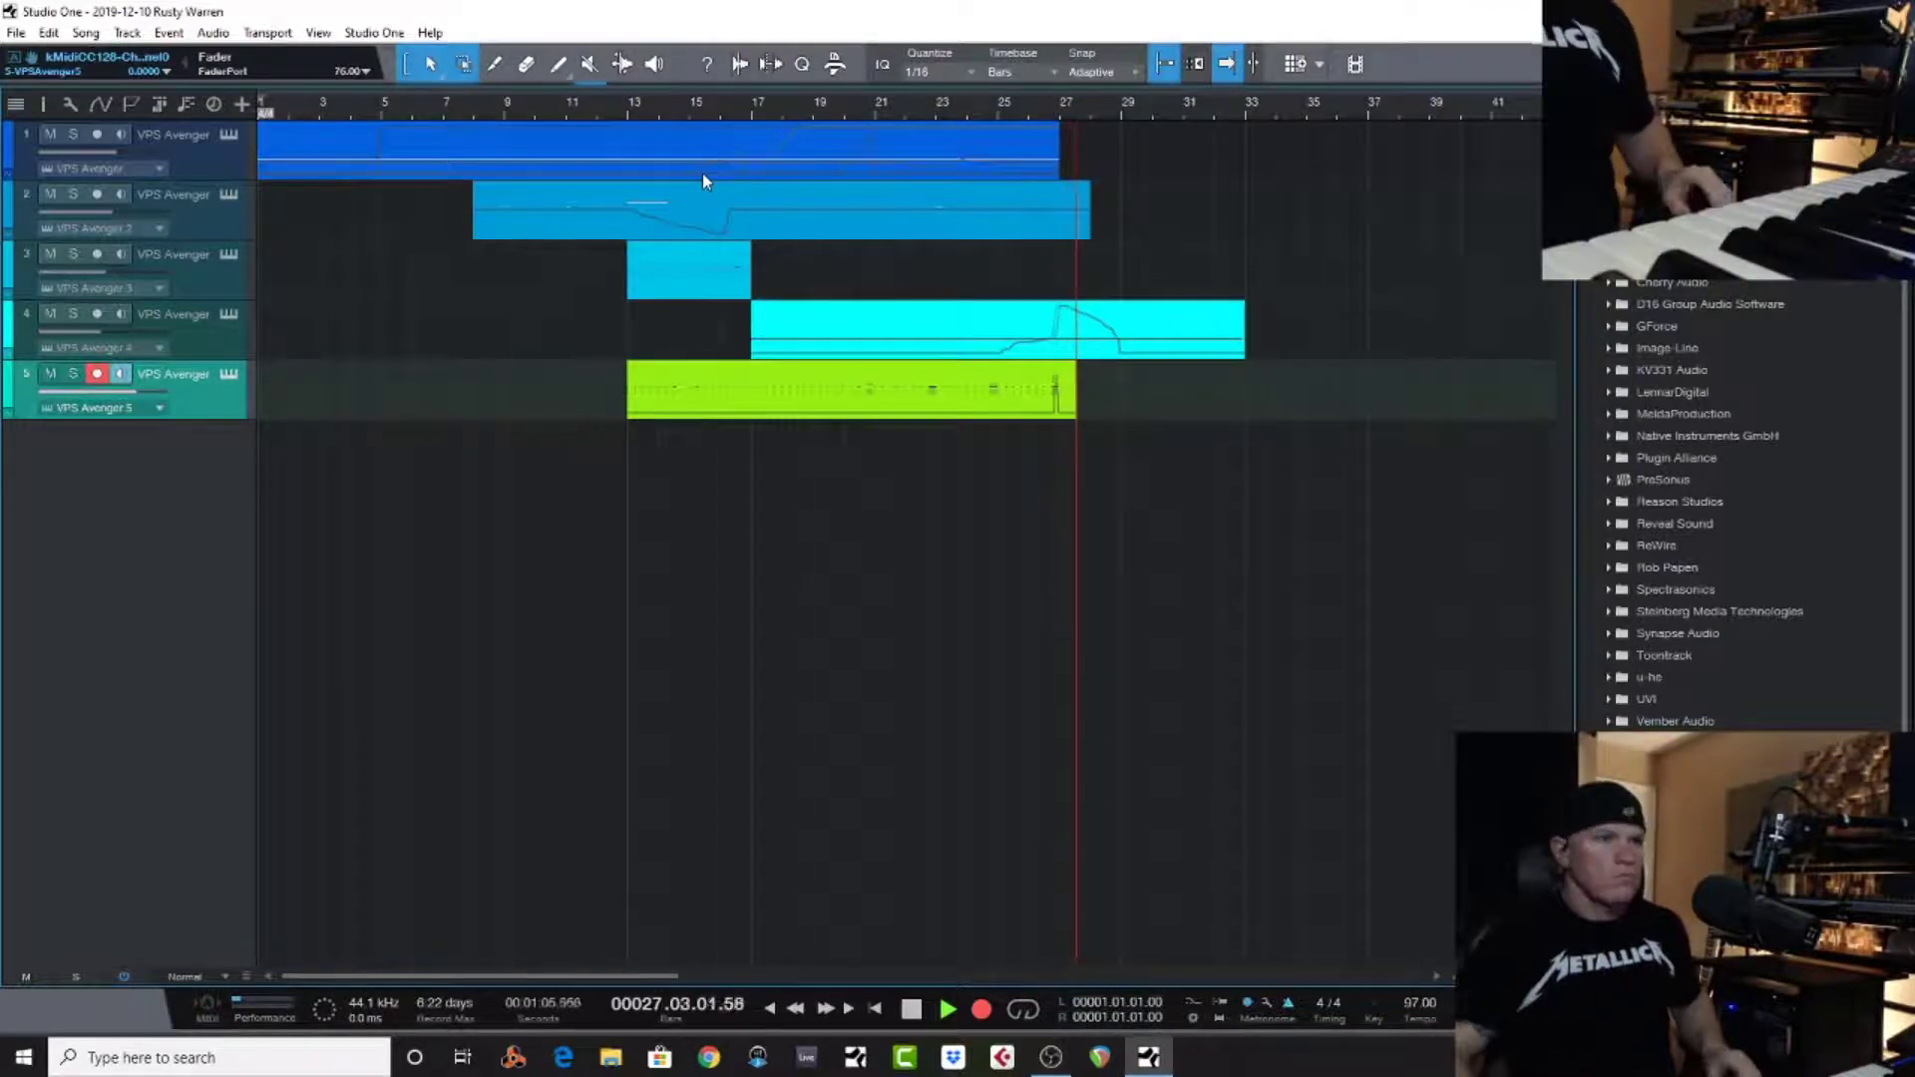
pyautogui.press('space')
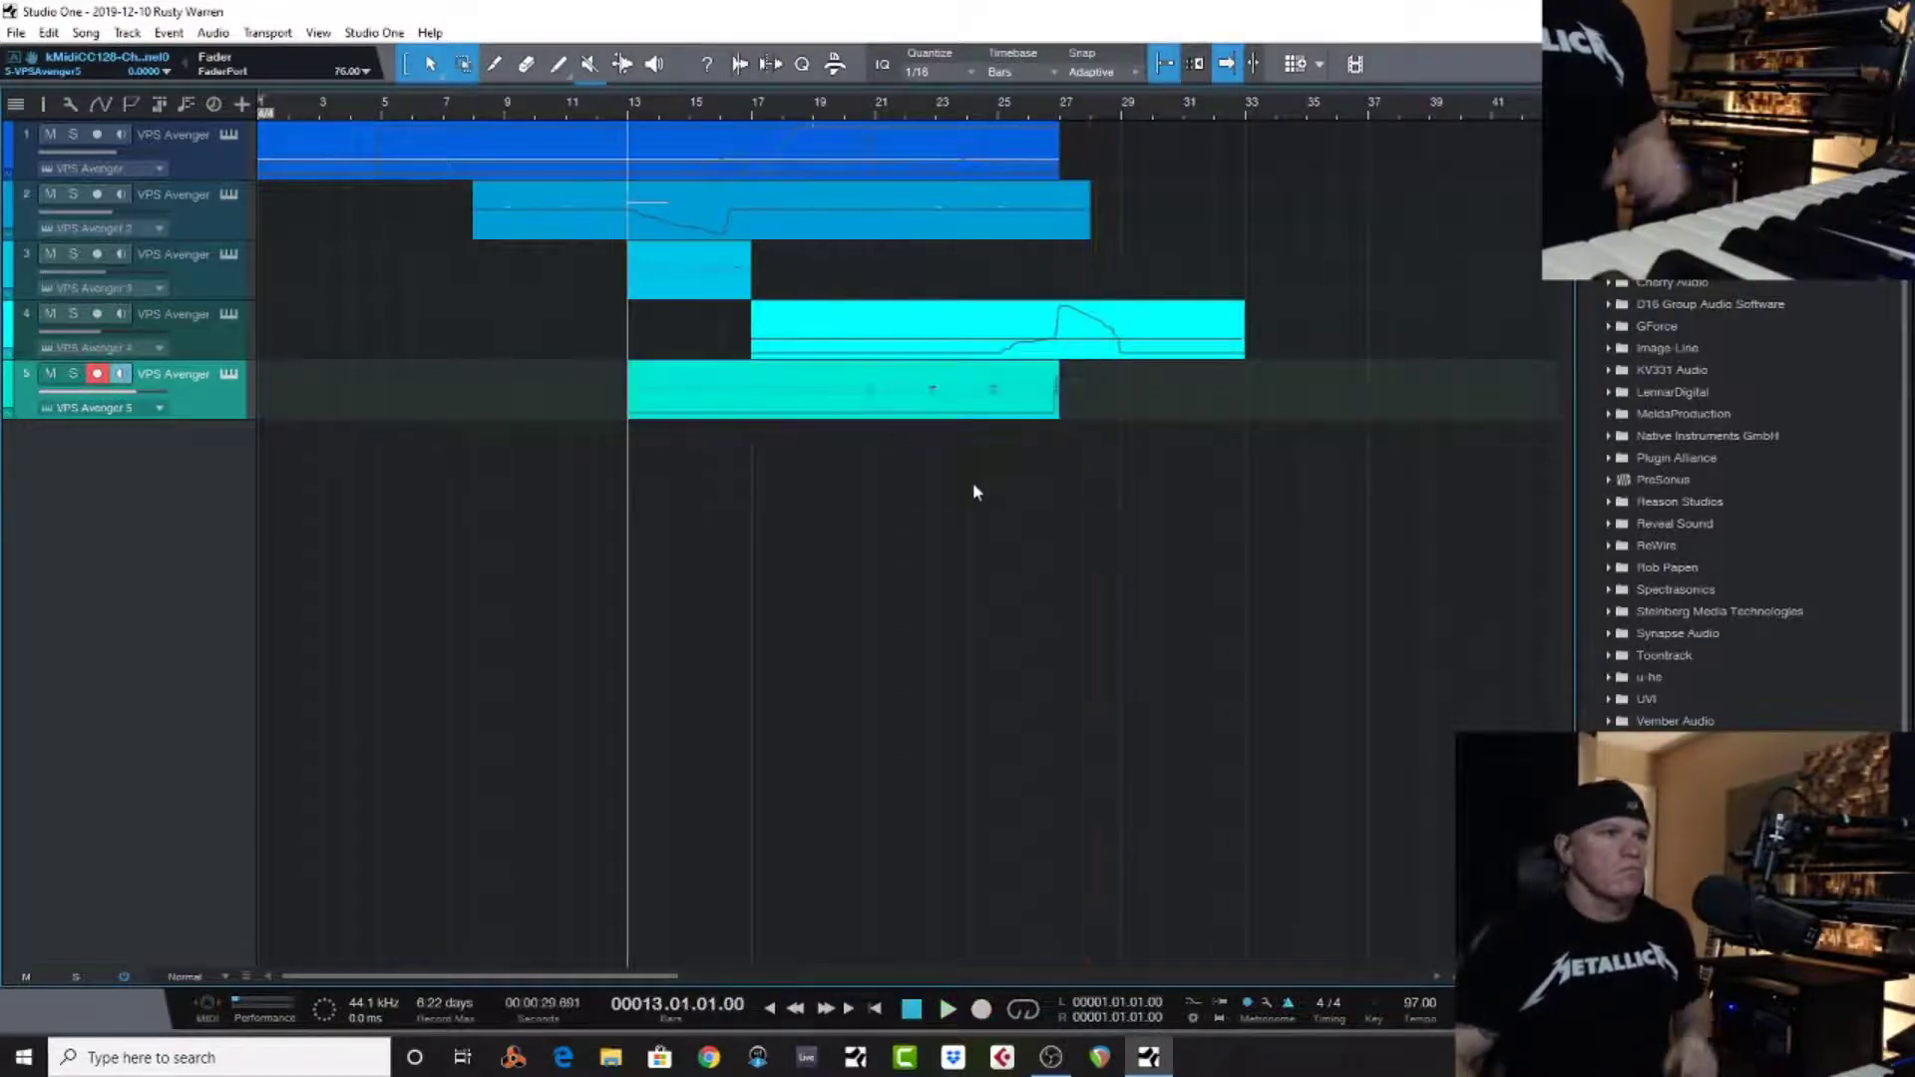
# Play the arrangement from bar 13 and set the fifth track's volume to about -2.4 dB
pyautogui.press('space')
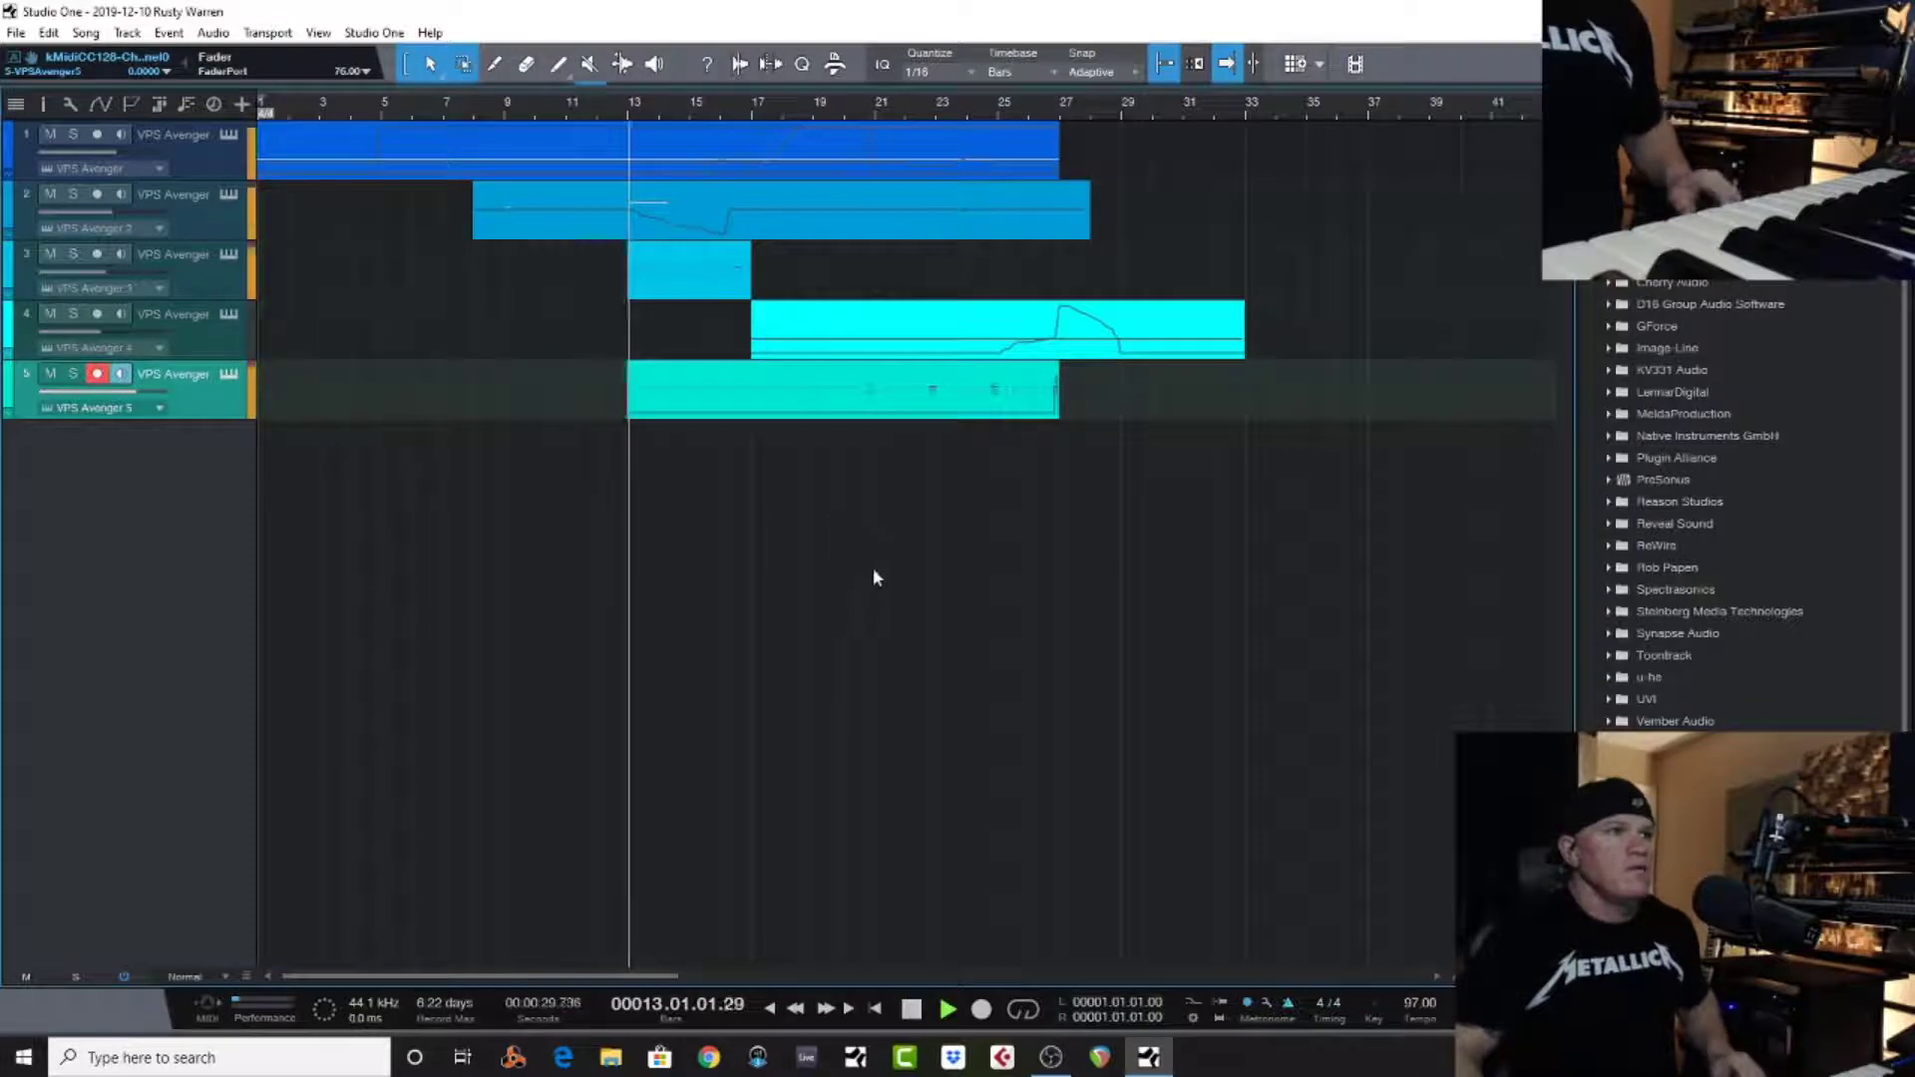
pyautogui.moveTo(137, 391); pyautogui.dragTo(129, 399)
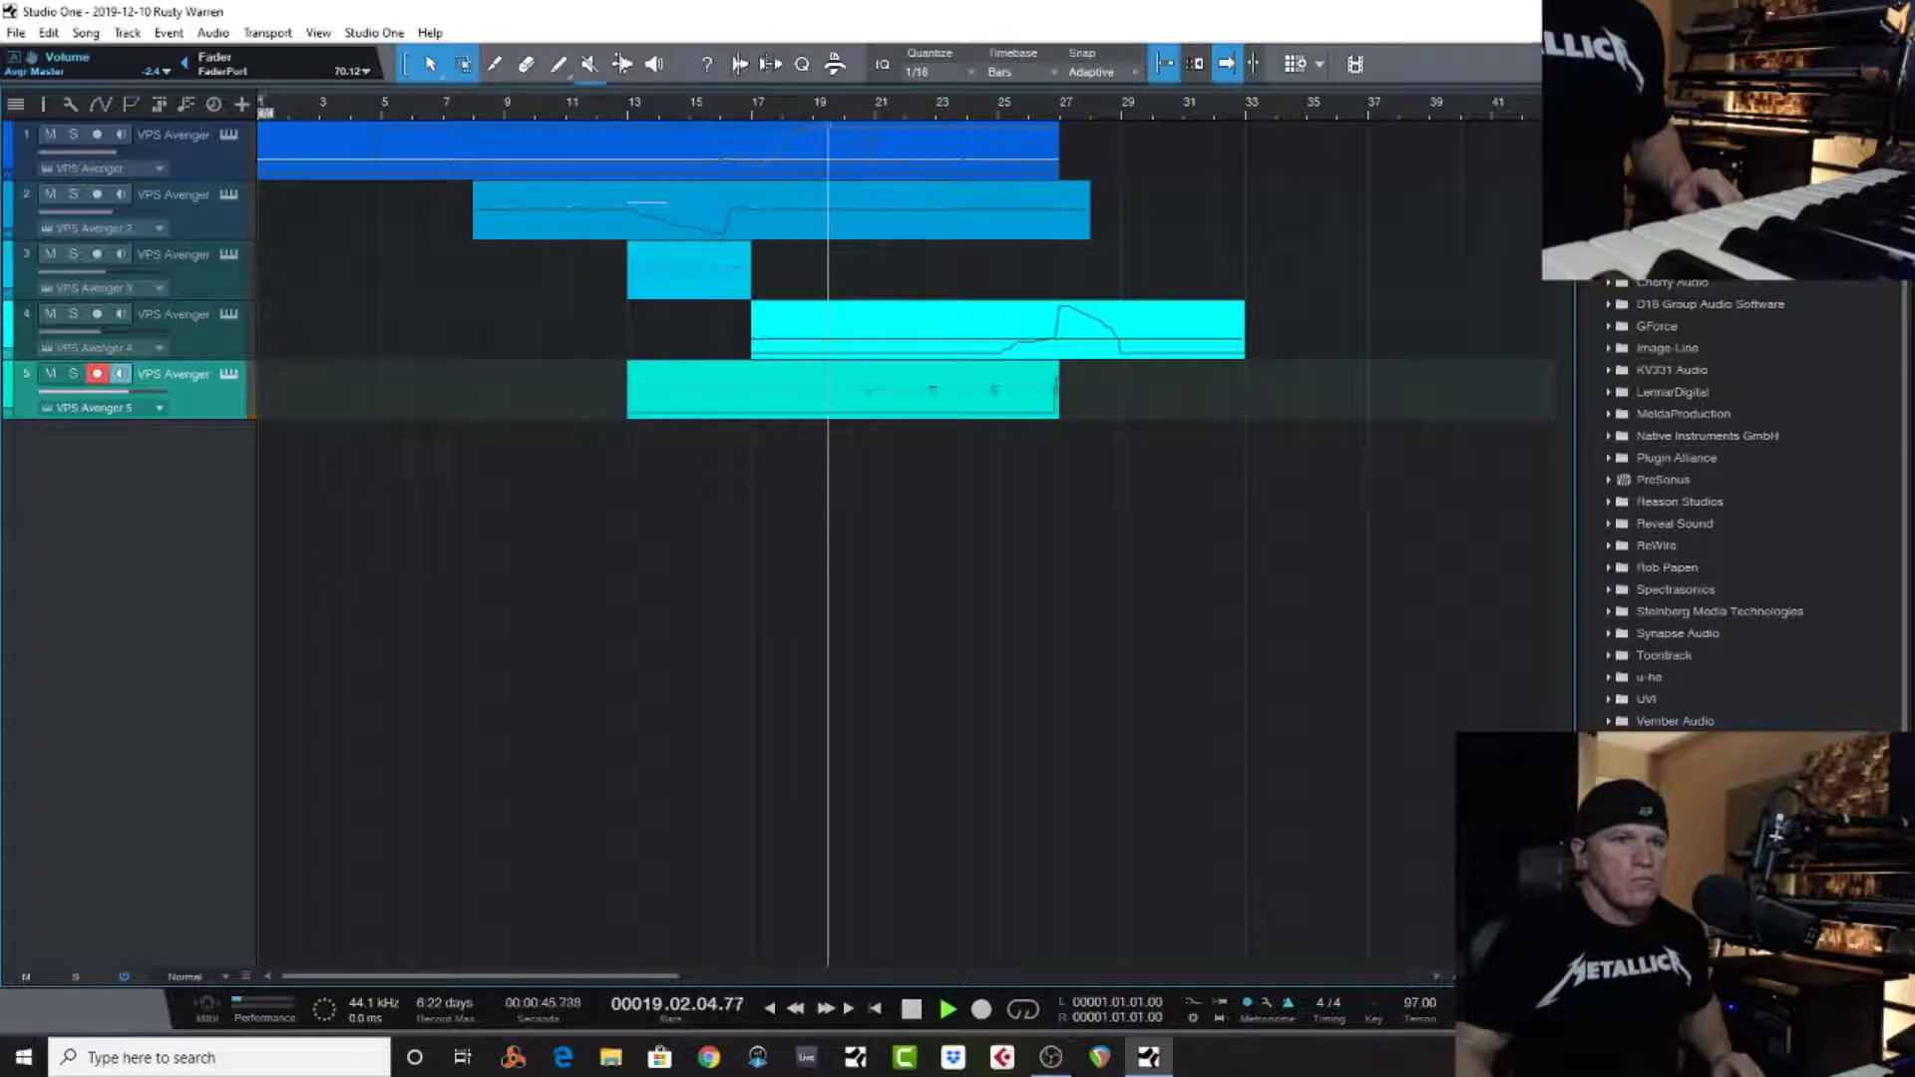
pyautogui.press('space')
# Add a sixth VPS Avenger track and load the effects preset FX The Anomaly from the Cinematic 2 library
pyautogui.press('f')
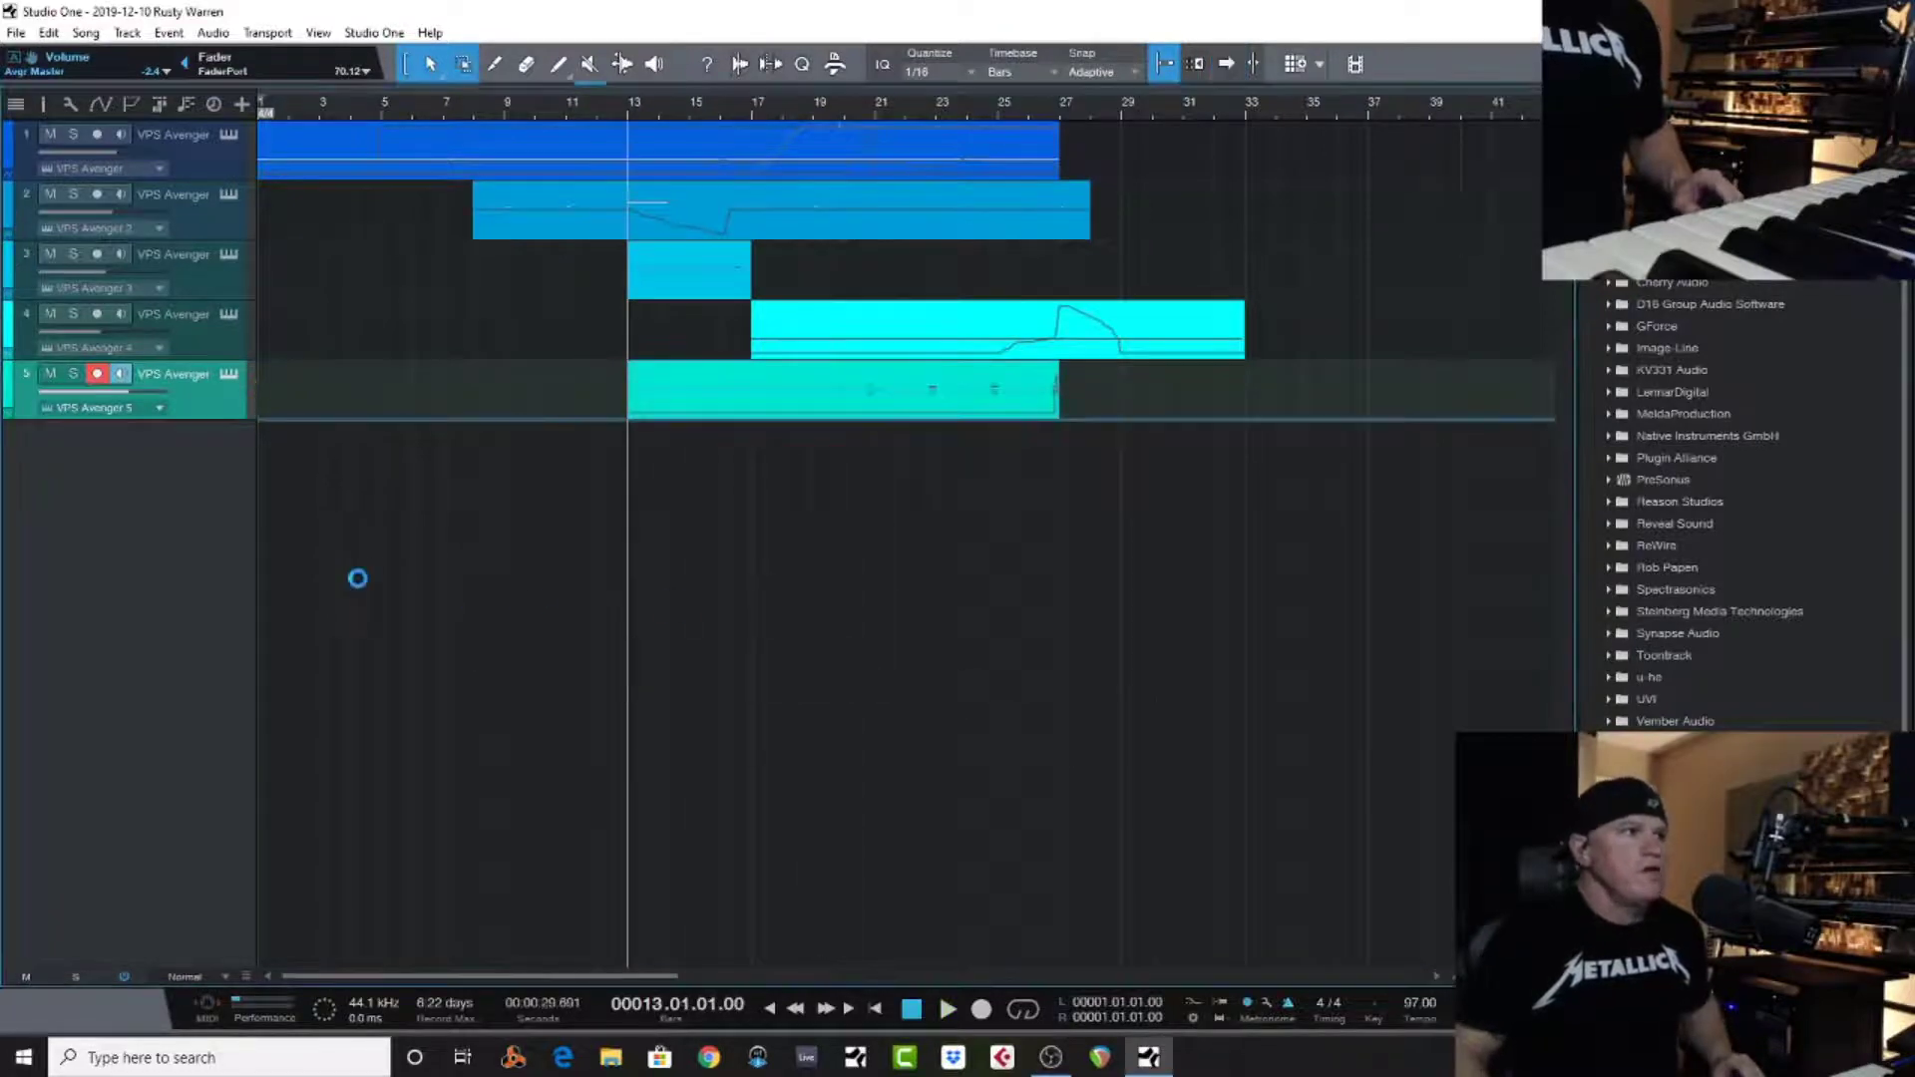
pyautogui.hotkey('shift', 'd')
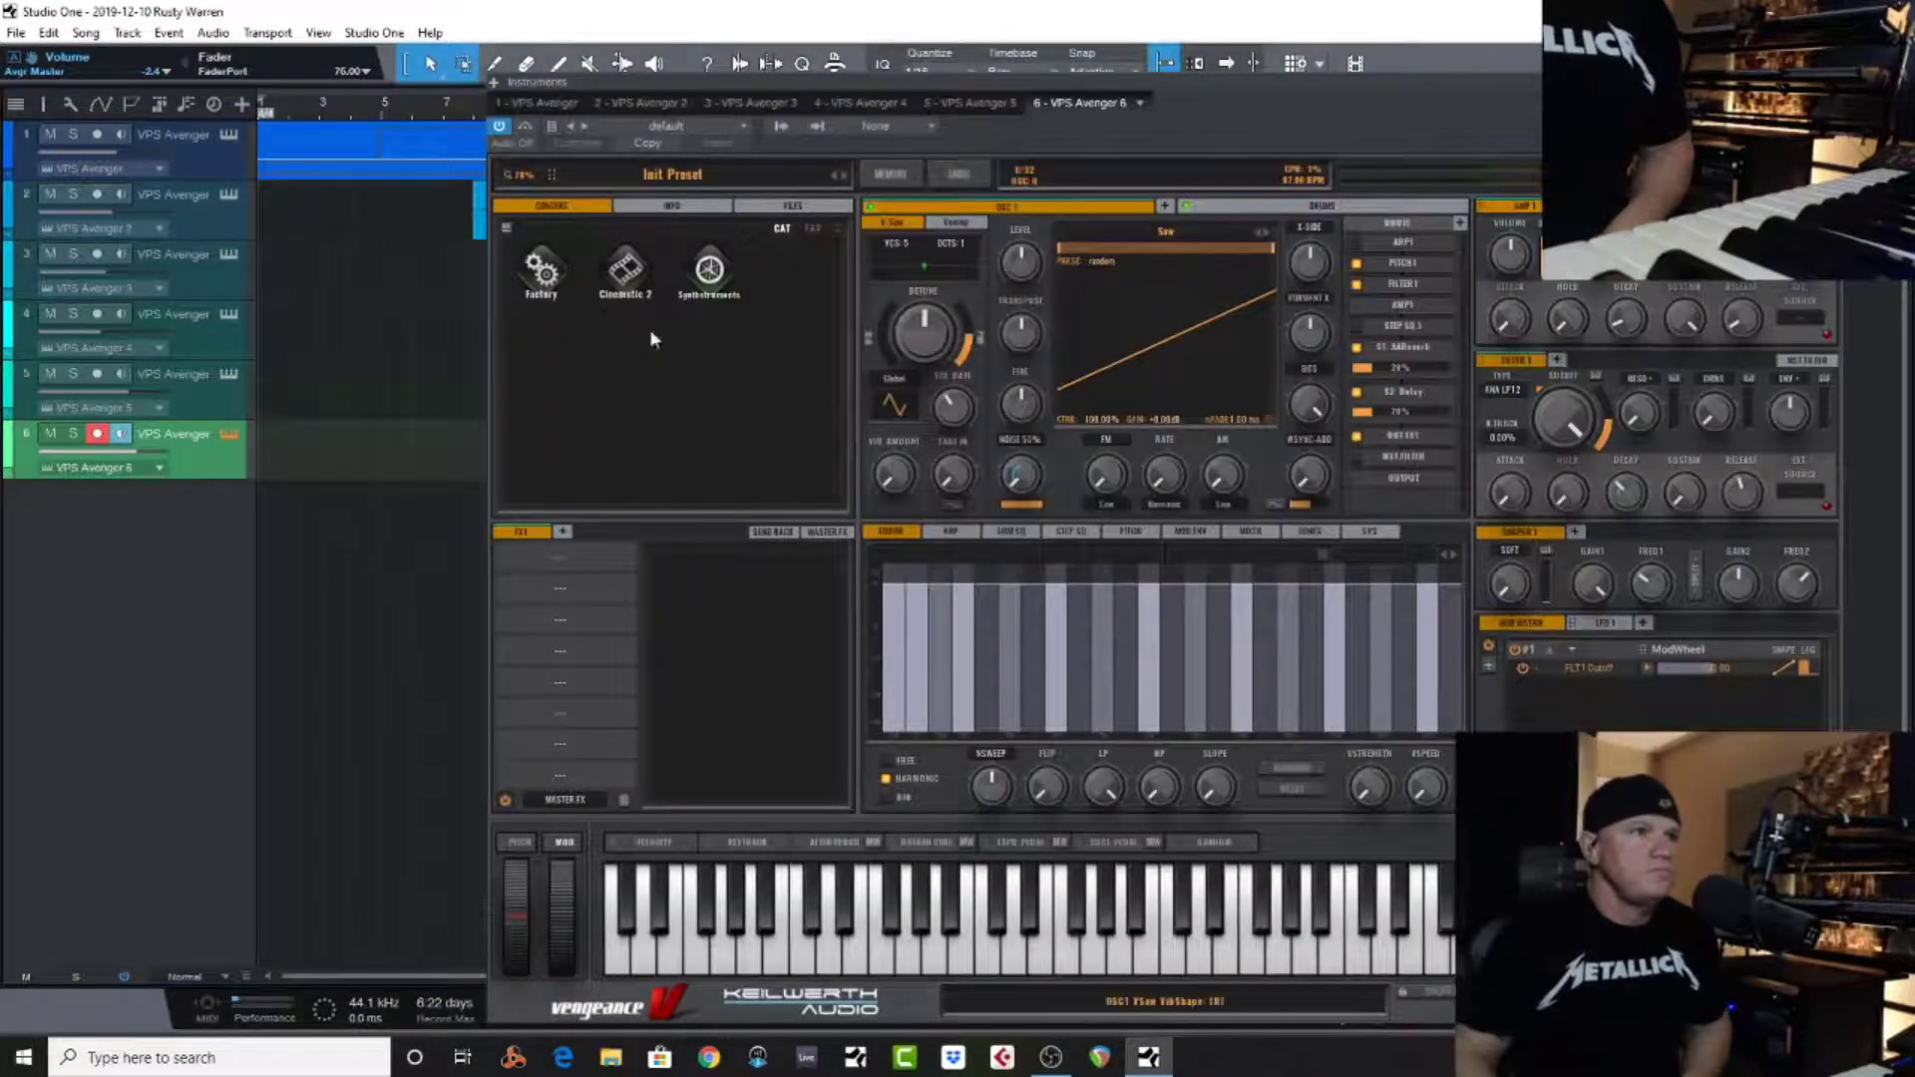
pyautogui.click(621, 289)
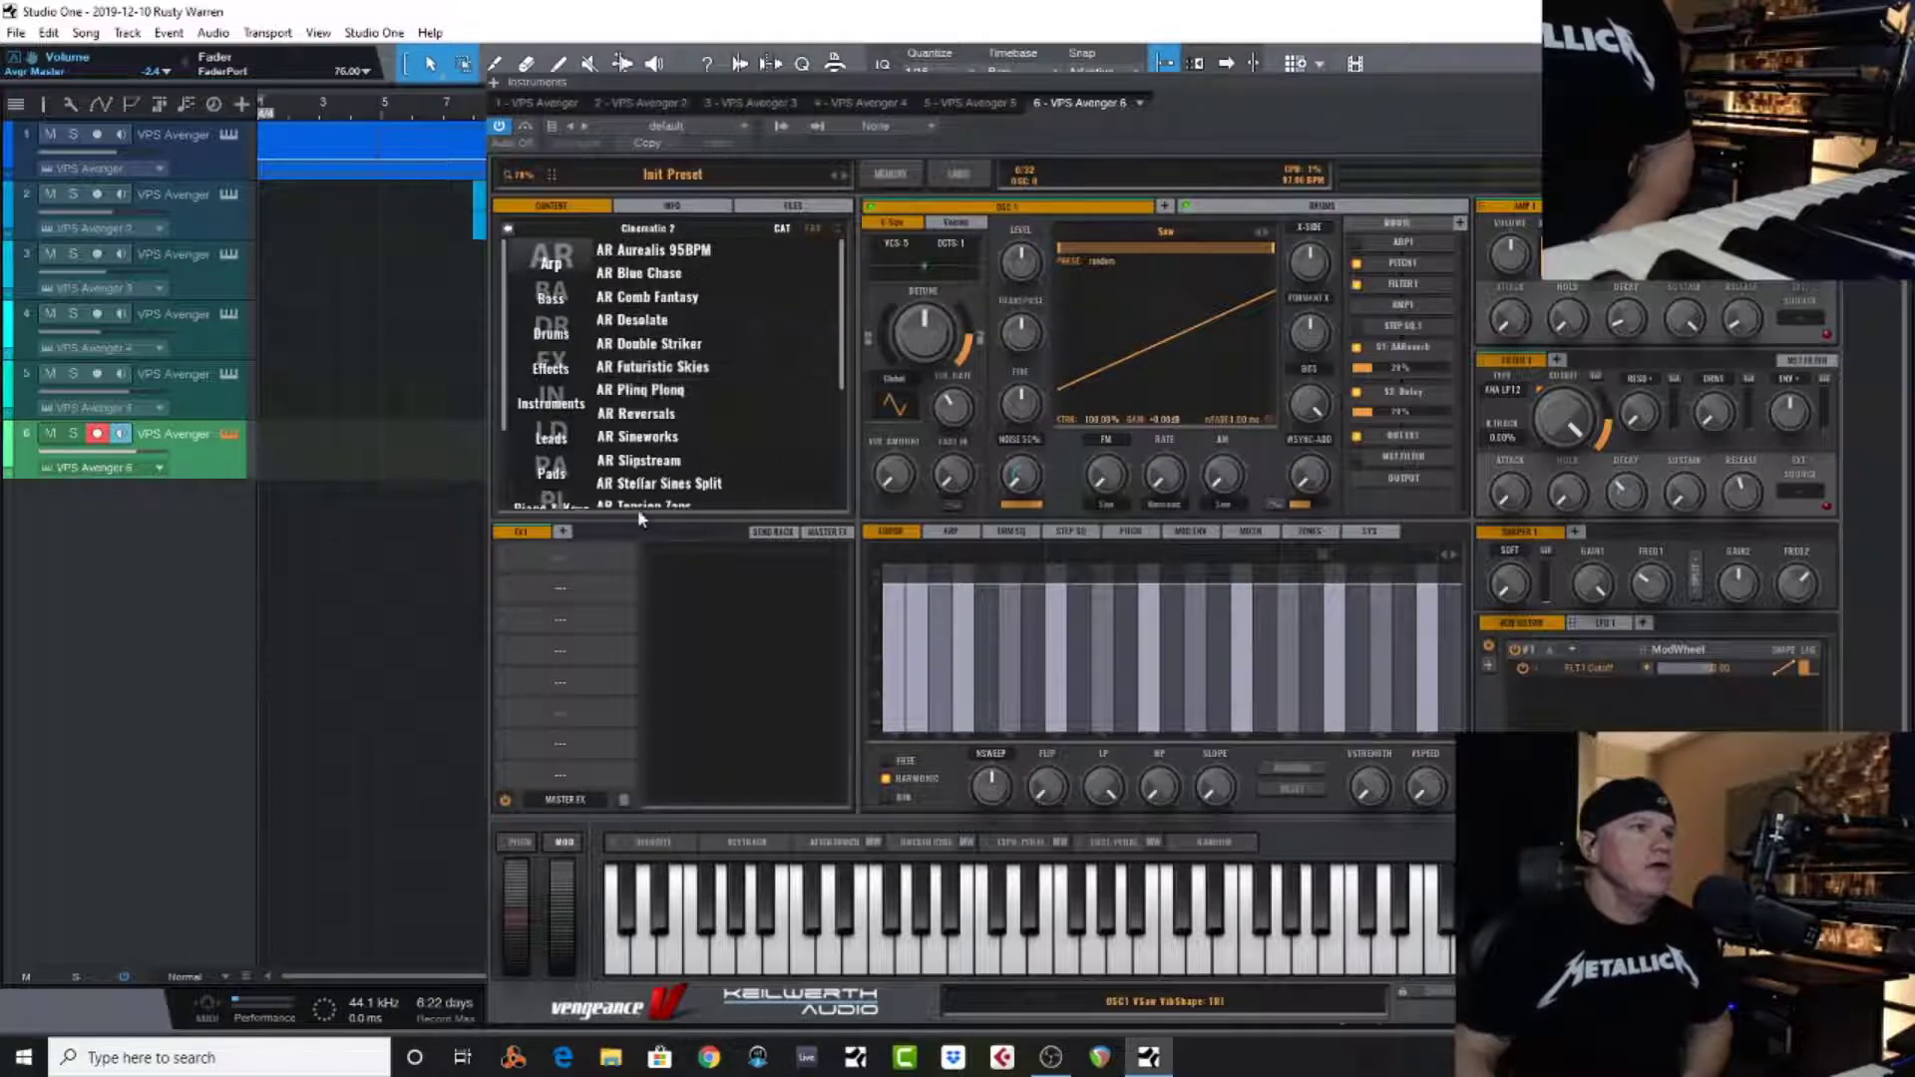
pyautogui.click(561, 369)
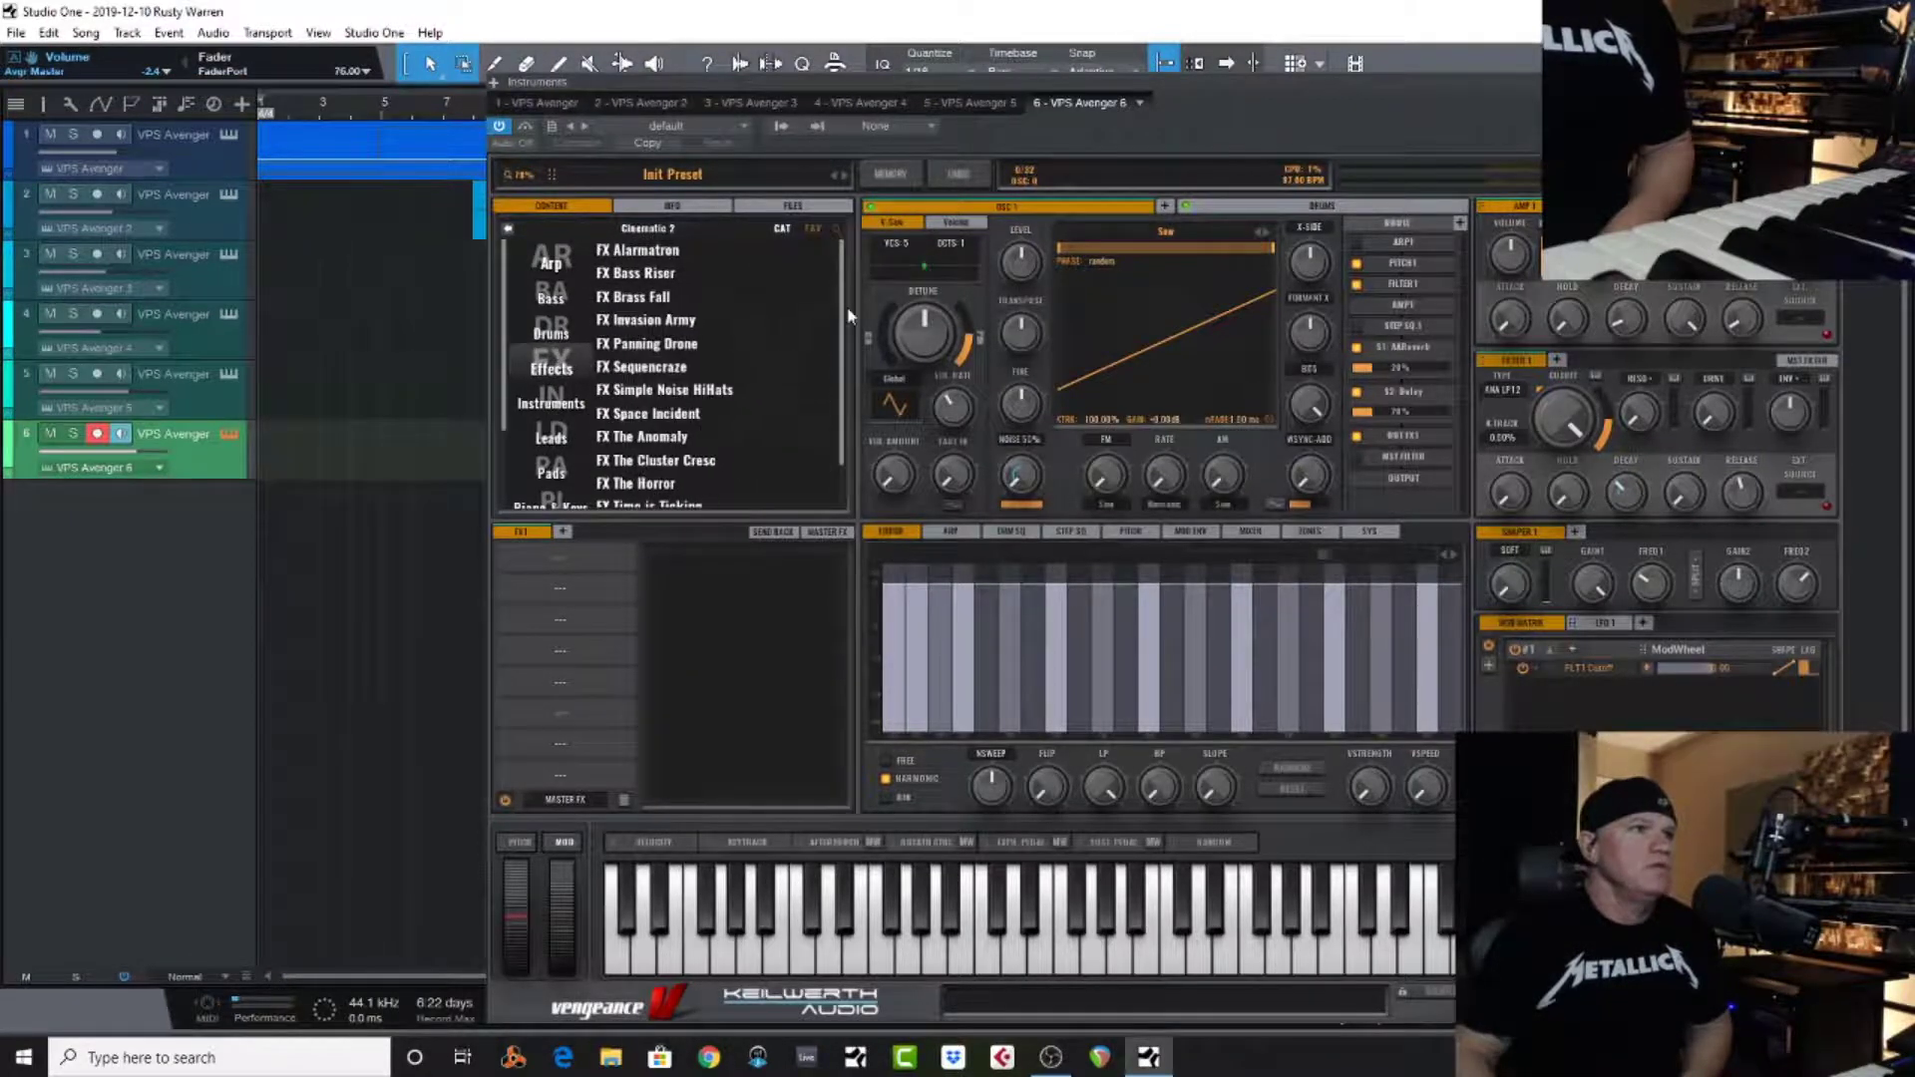
pyautogui.scroll(-2, 842, 313)
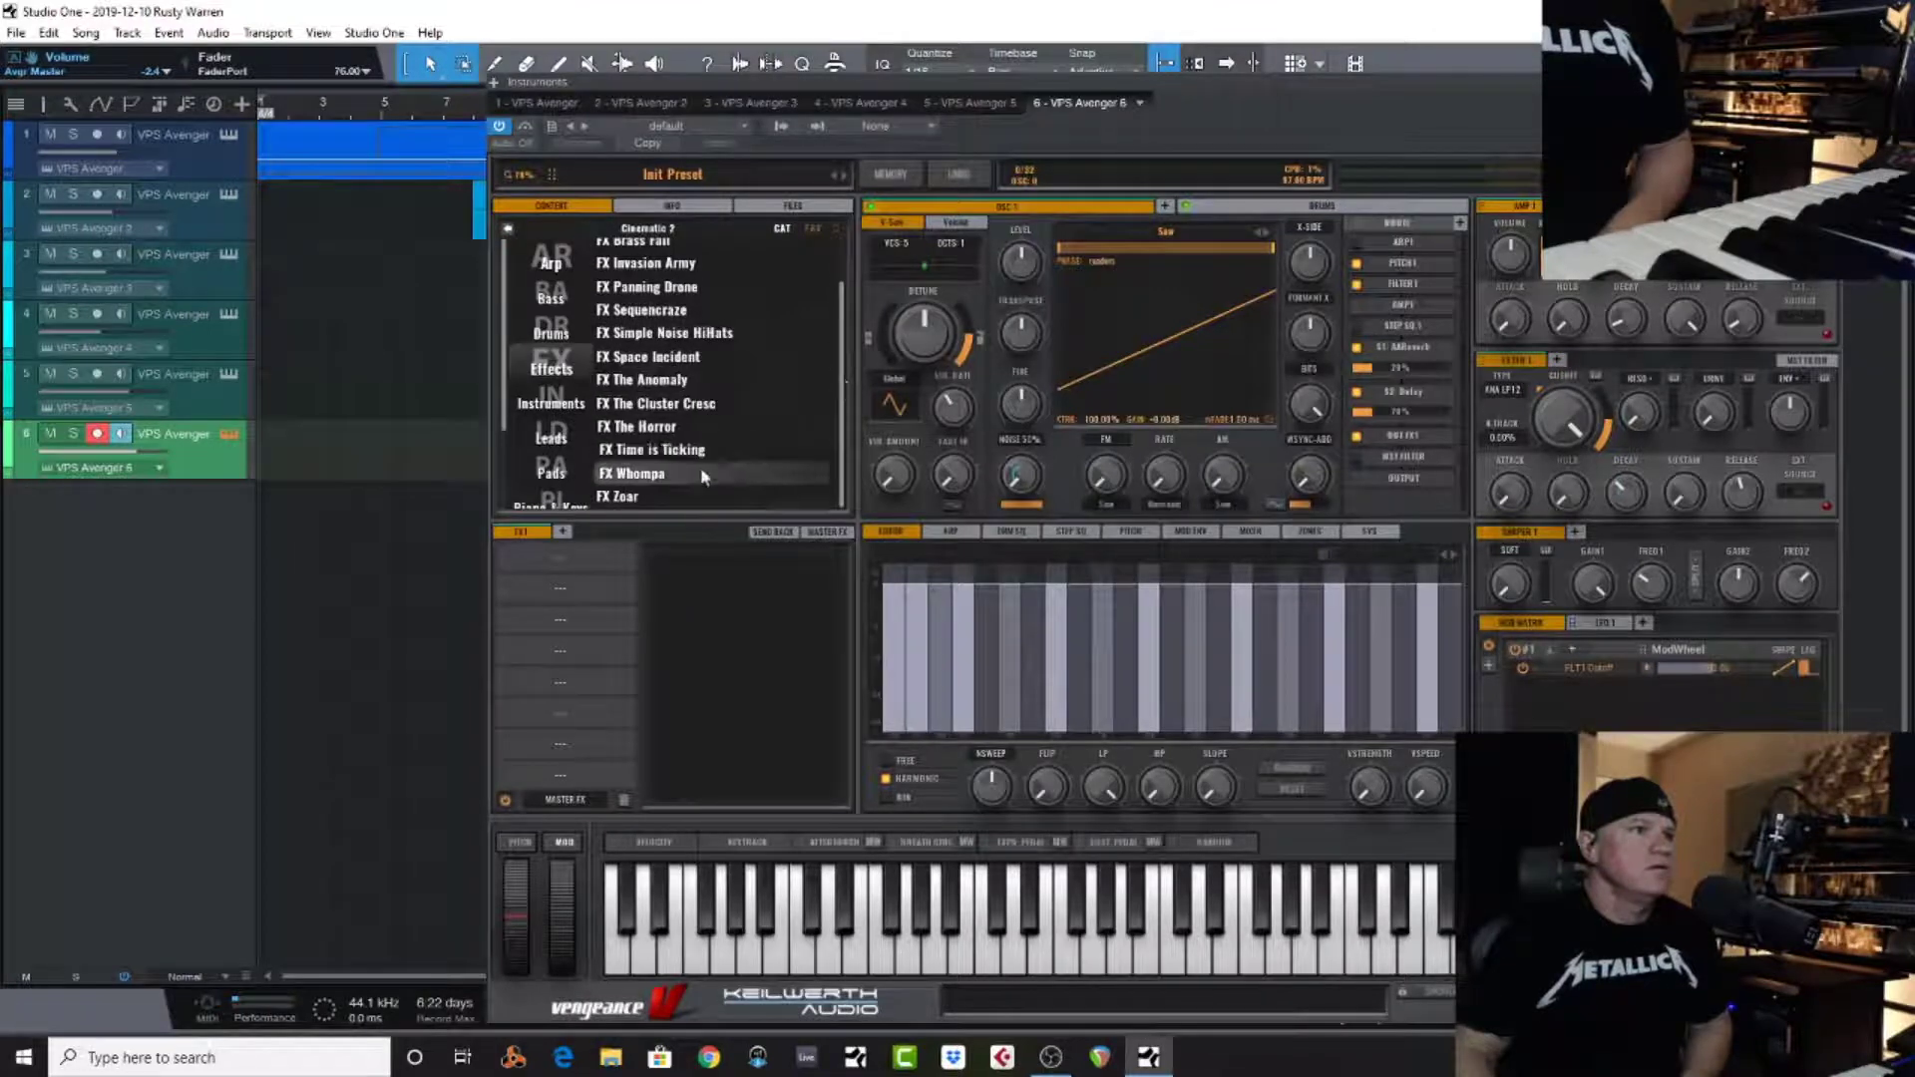
pyautogui.click(685, 357)
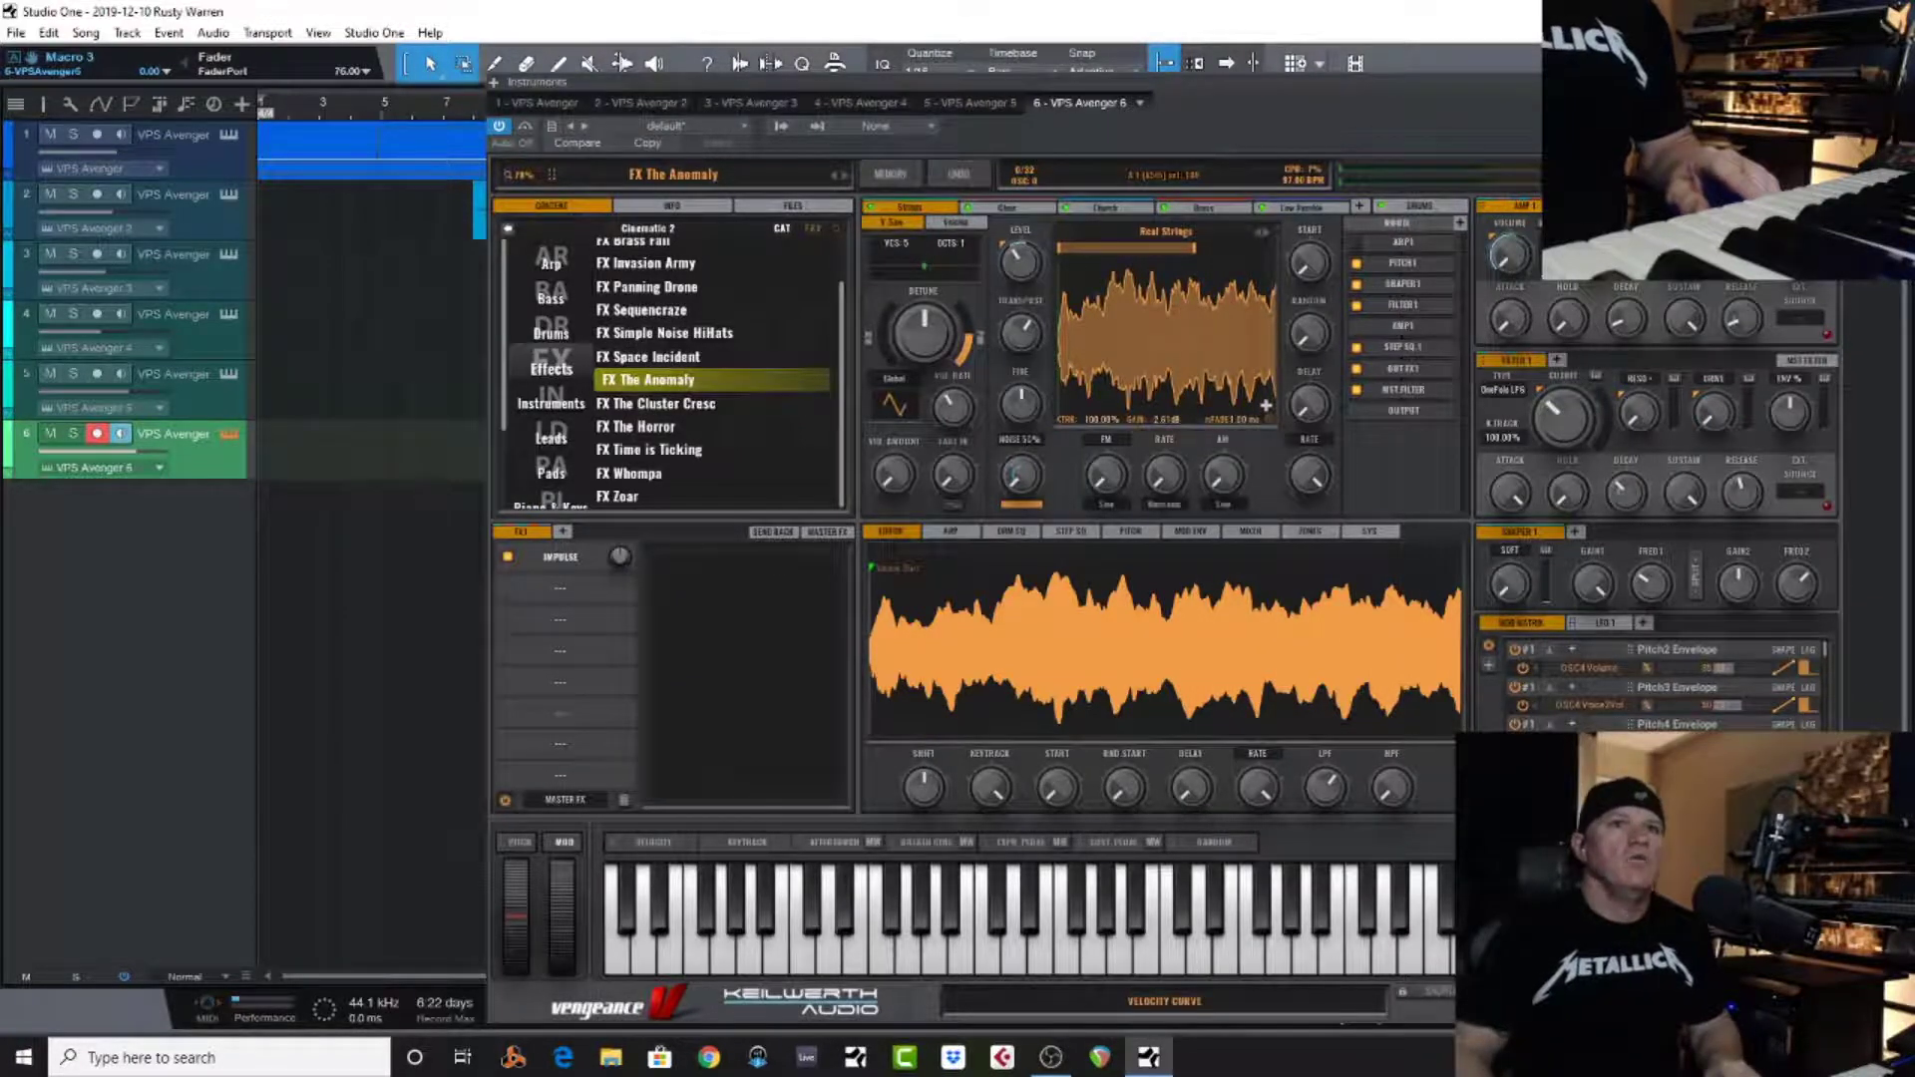
# Record FX The Anomaly on the sixth track from bar 26 to bar 31 while raising Macro 3 to 100
pyautogui.hotkey('ctrl', 'w')
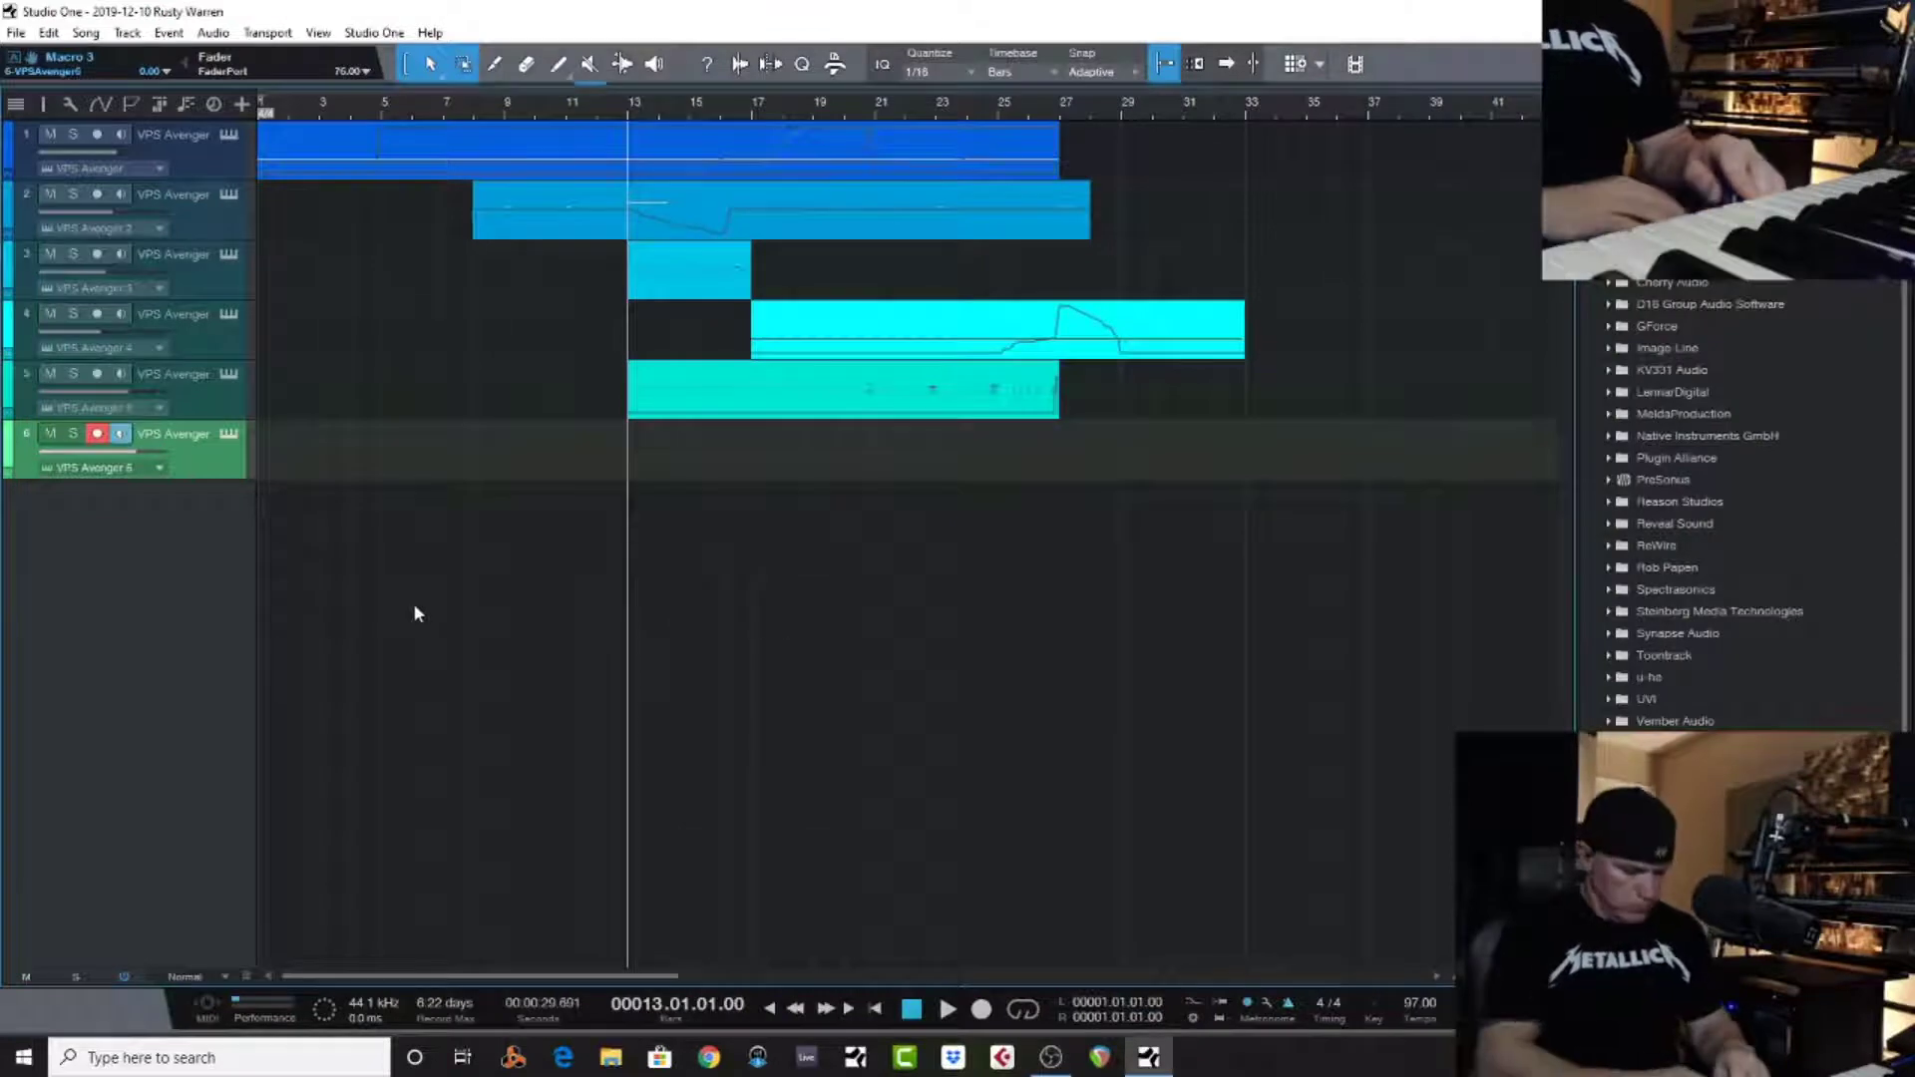
pyautogui.press('space')
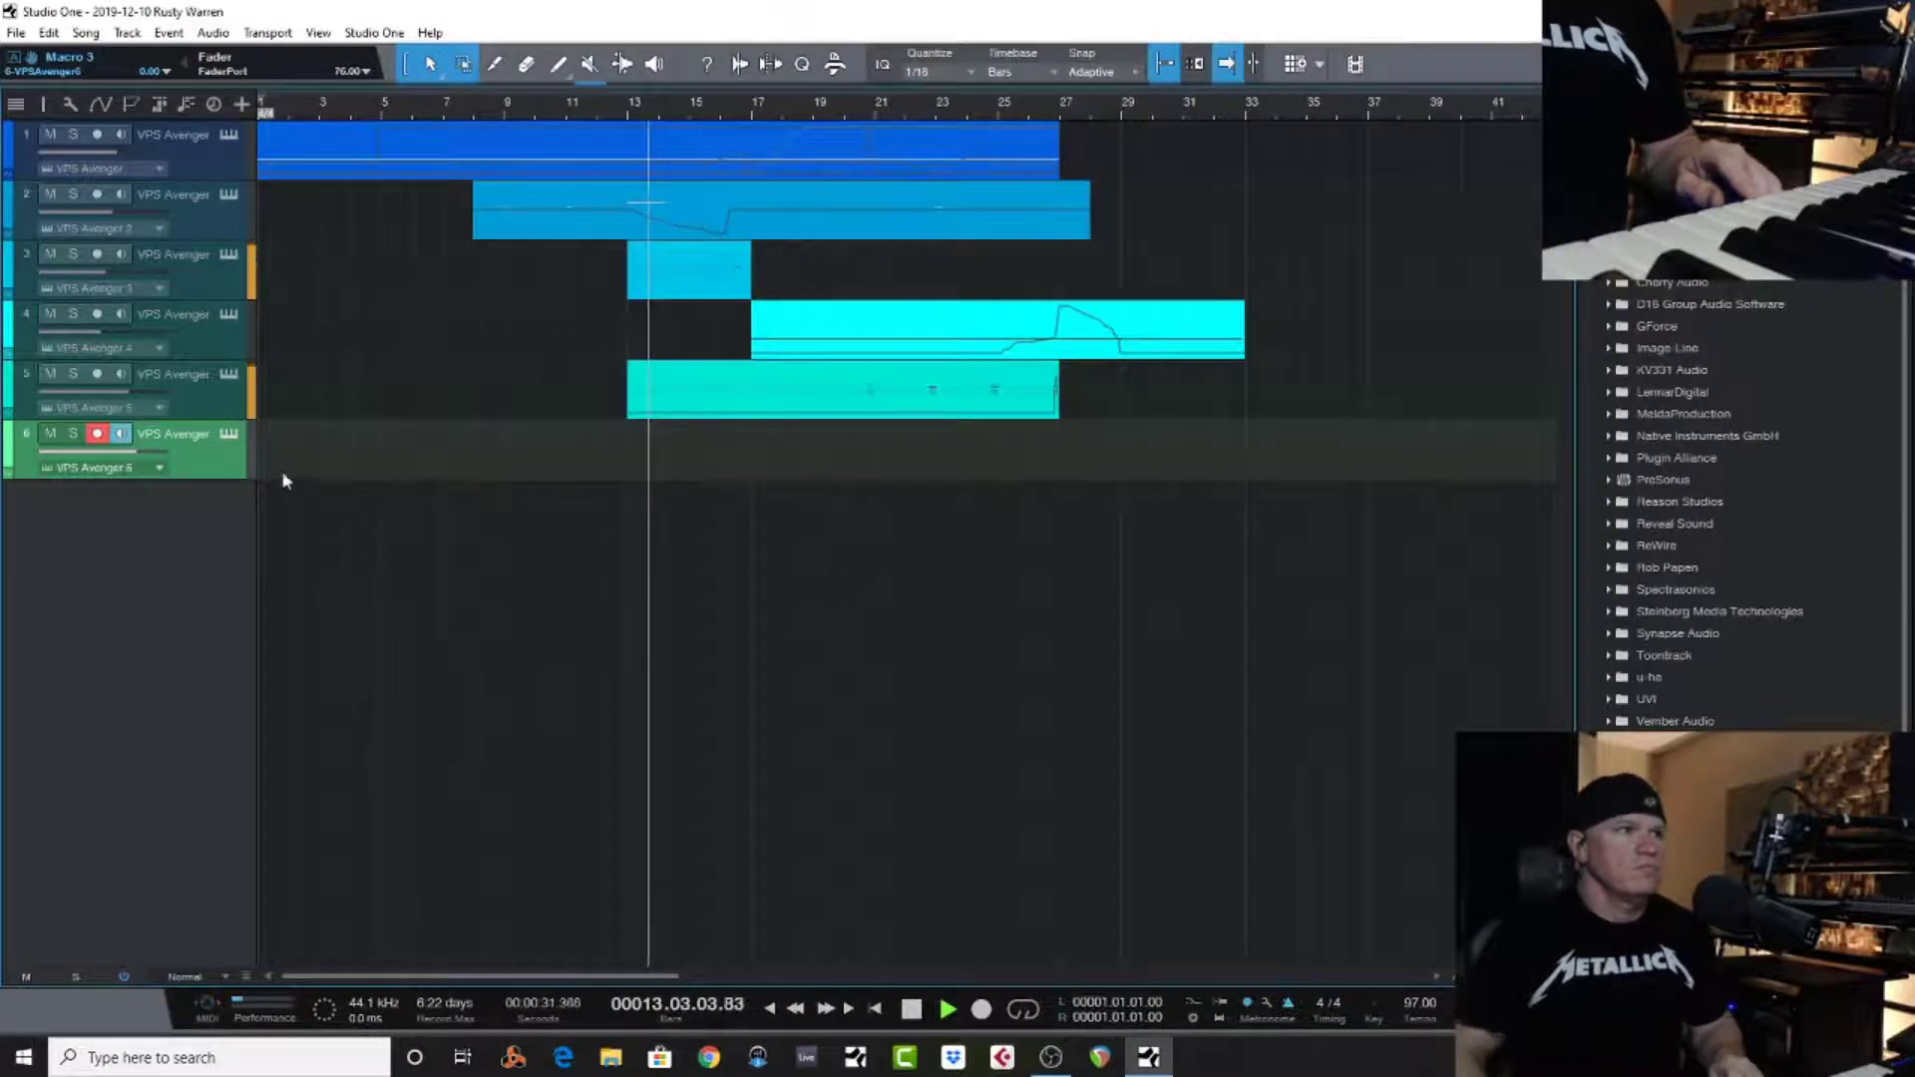
pyautogui.click(228, 434)
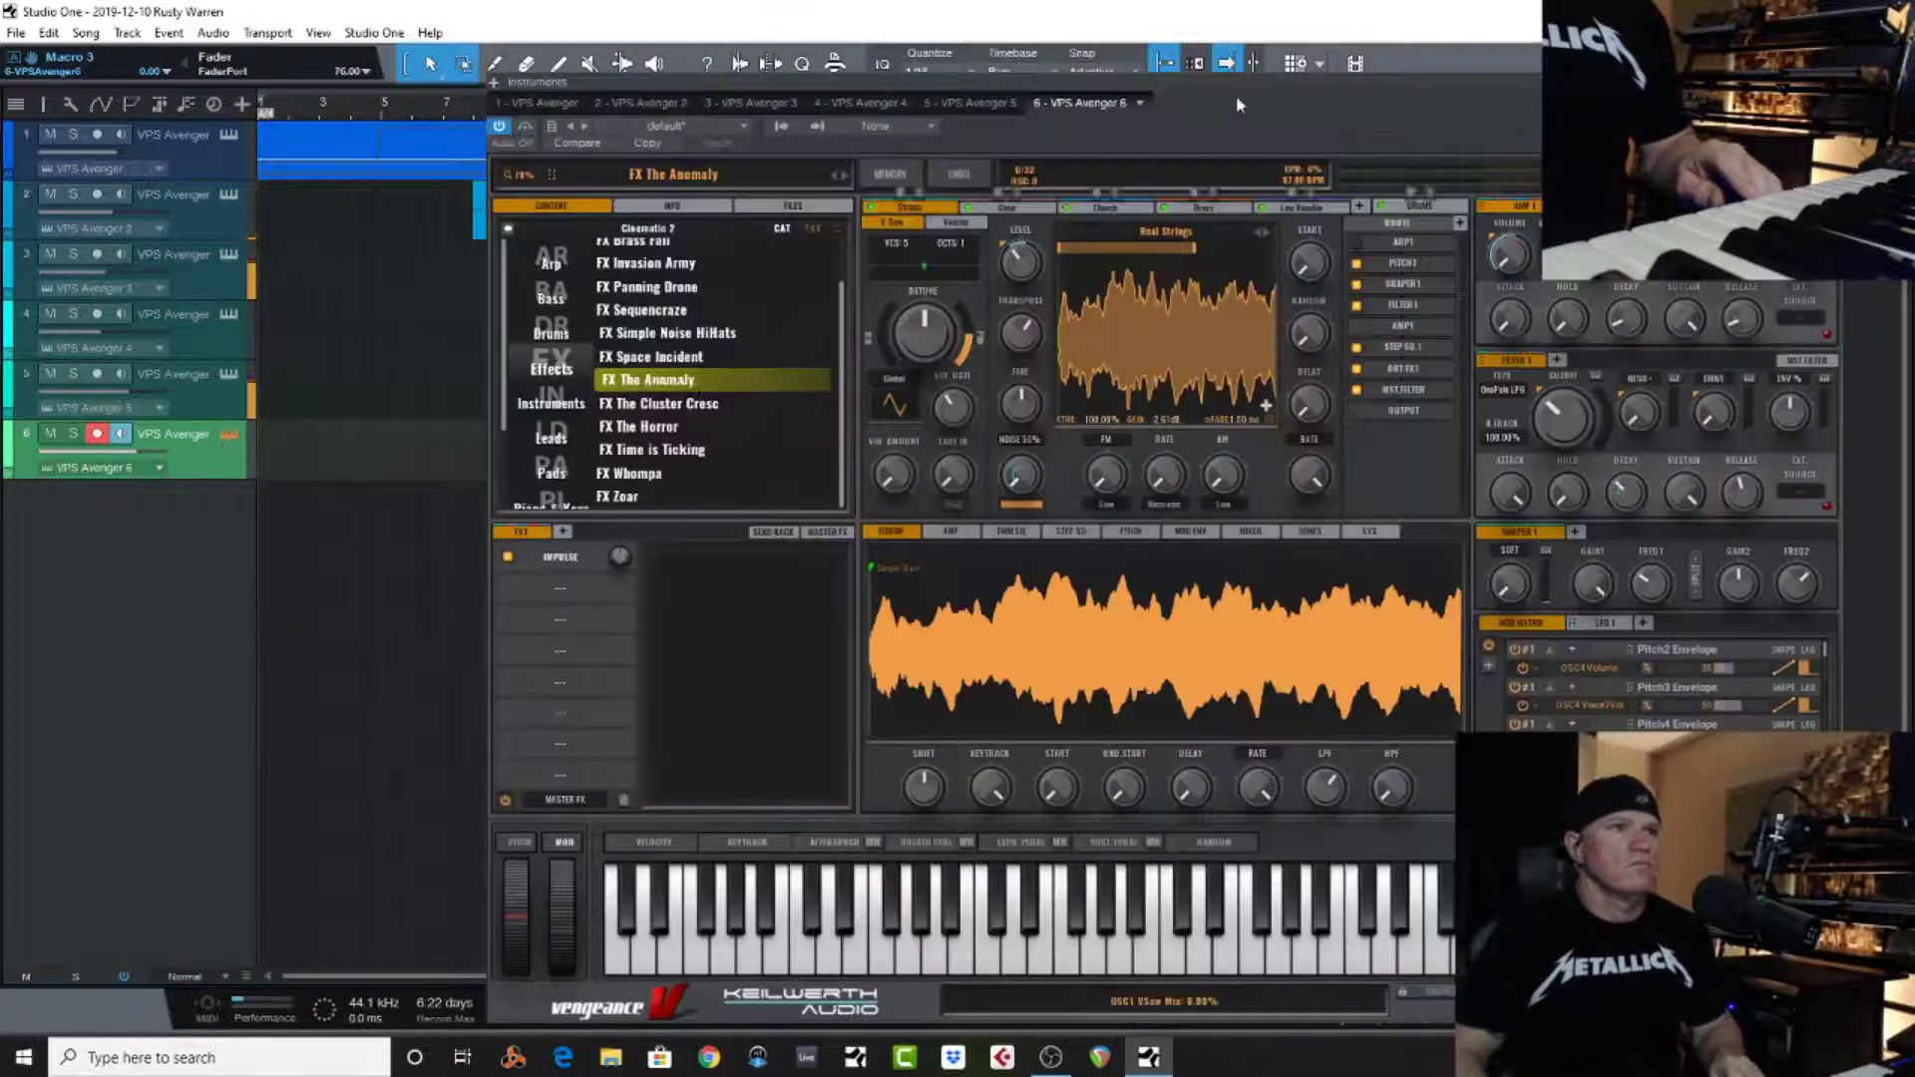
pyautogui.moveTo(1272, 74); pyautogui.dragTo(702, 214)
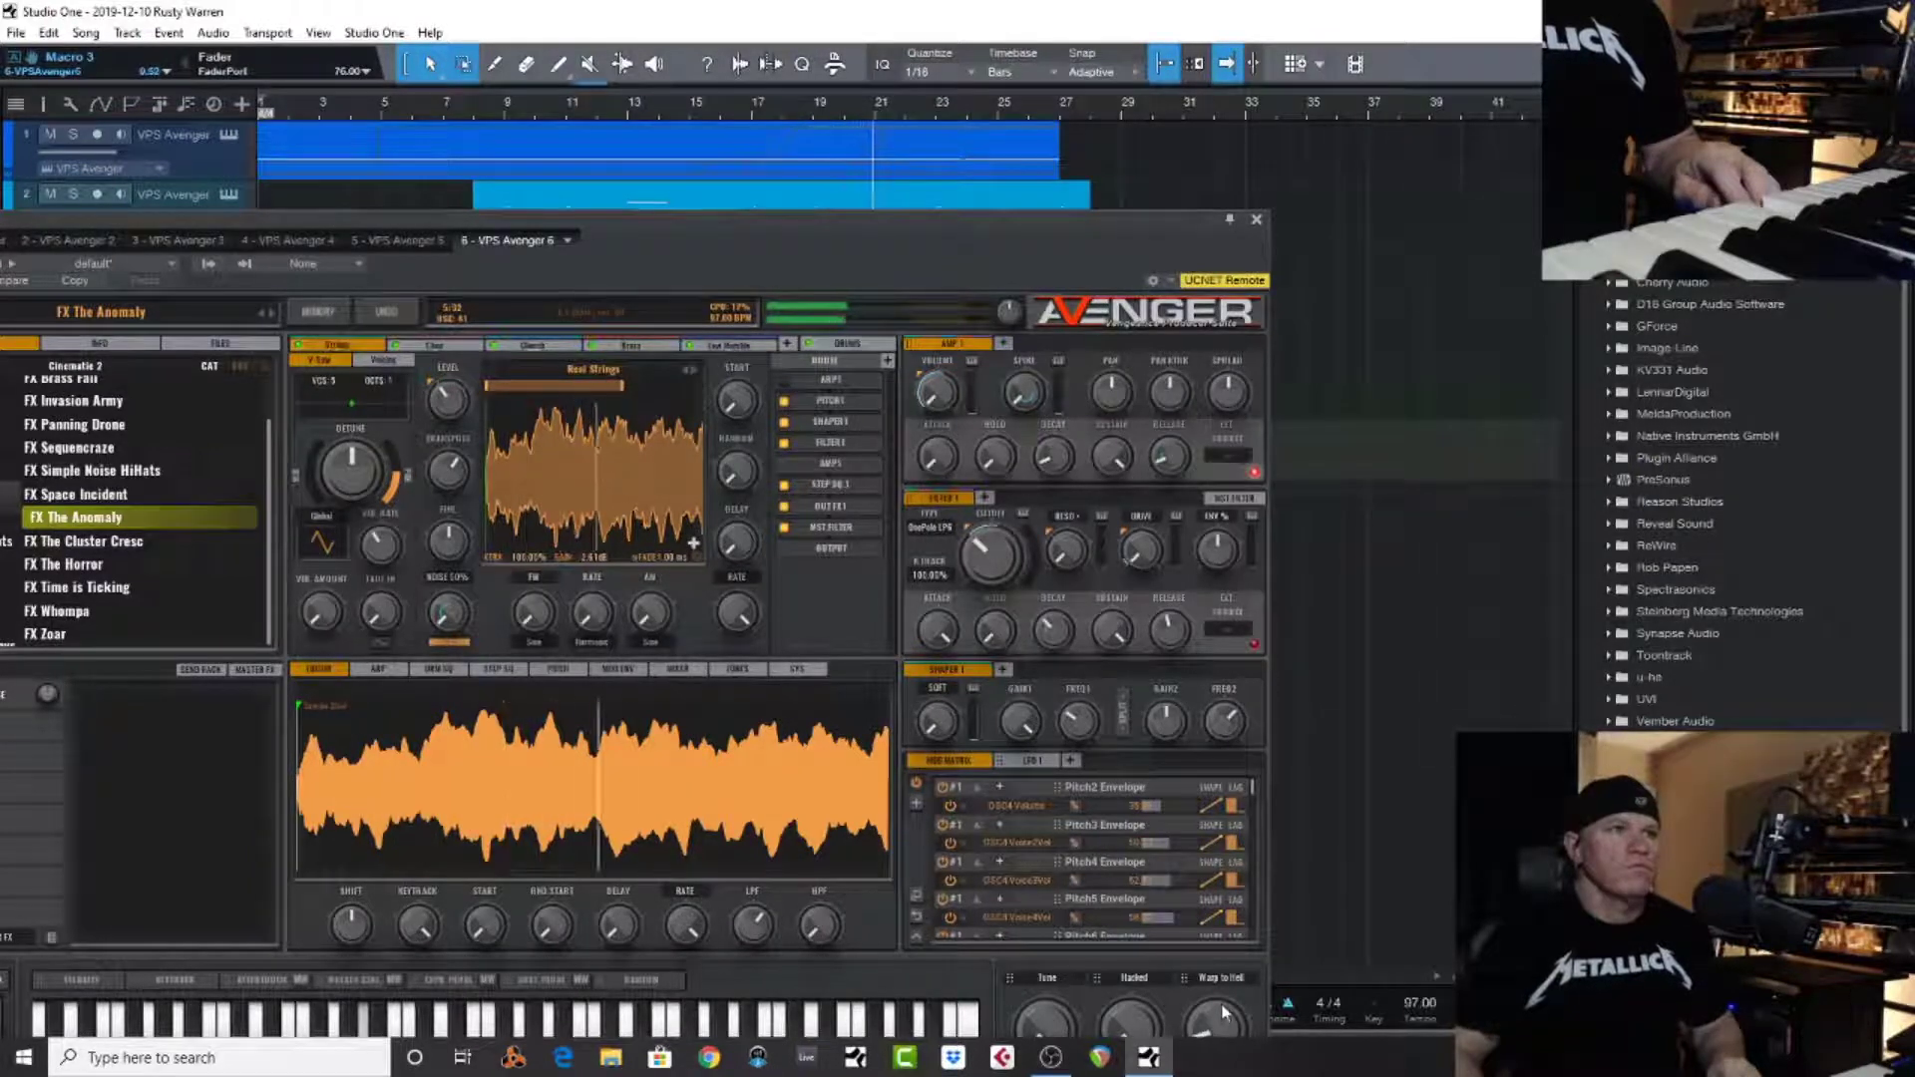
pyautogui.moveTo(1217, 1015); pyautogui.dragTo(1227, 1007)
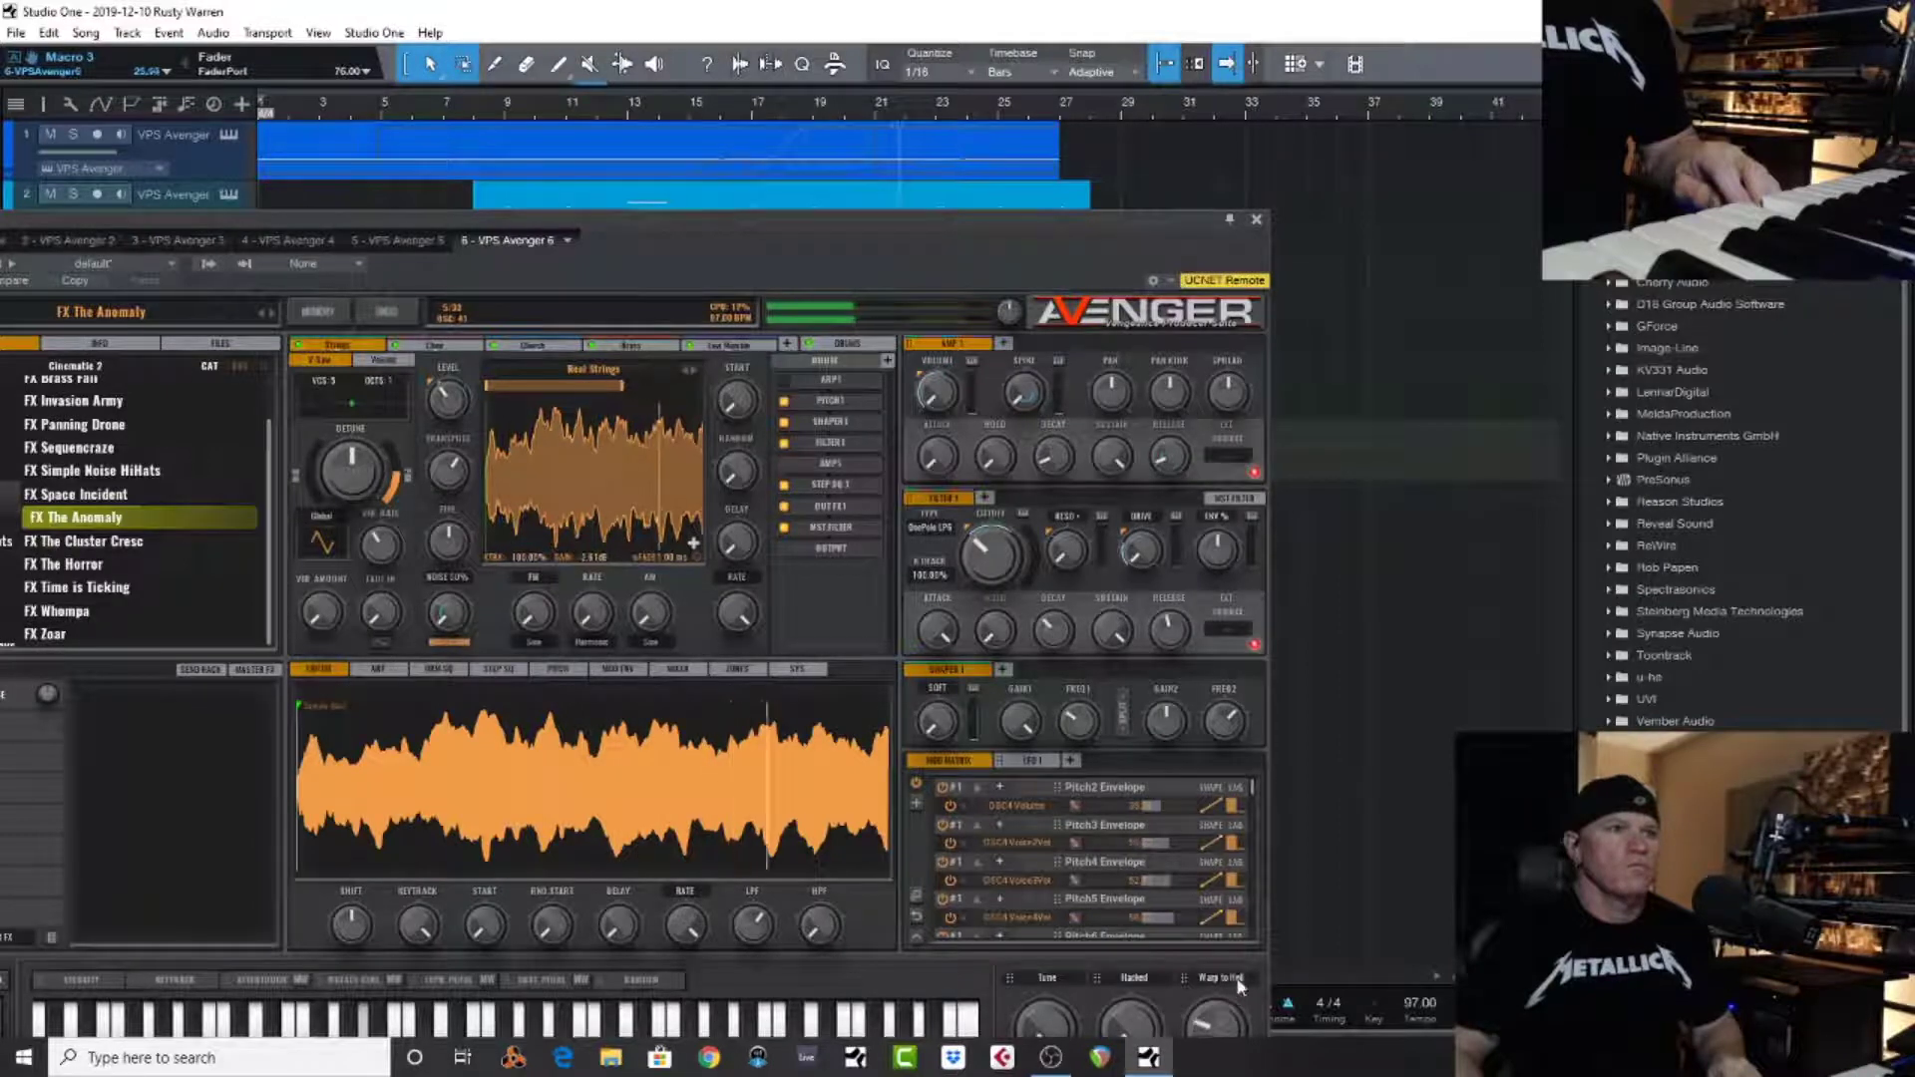
pyautogui.moveTo(1243, 966); pyautogui.dragTo(1283, 828)
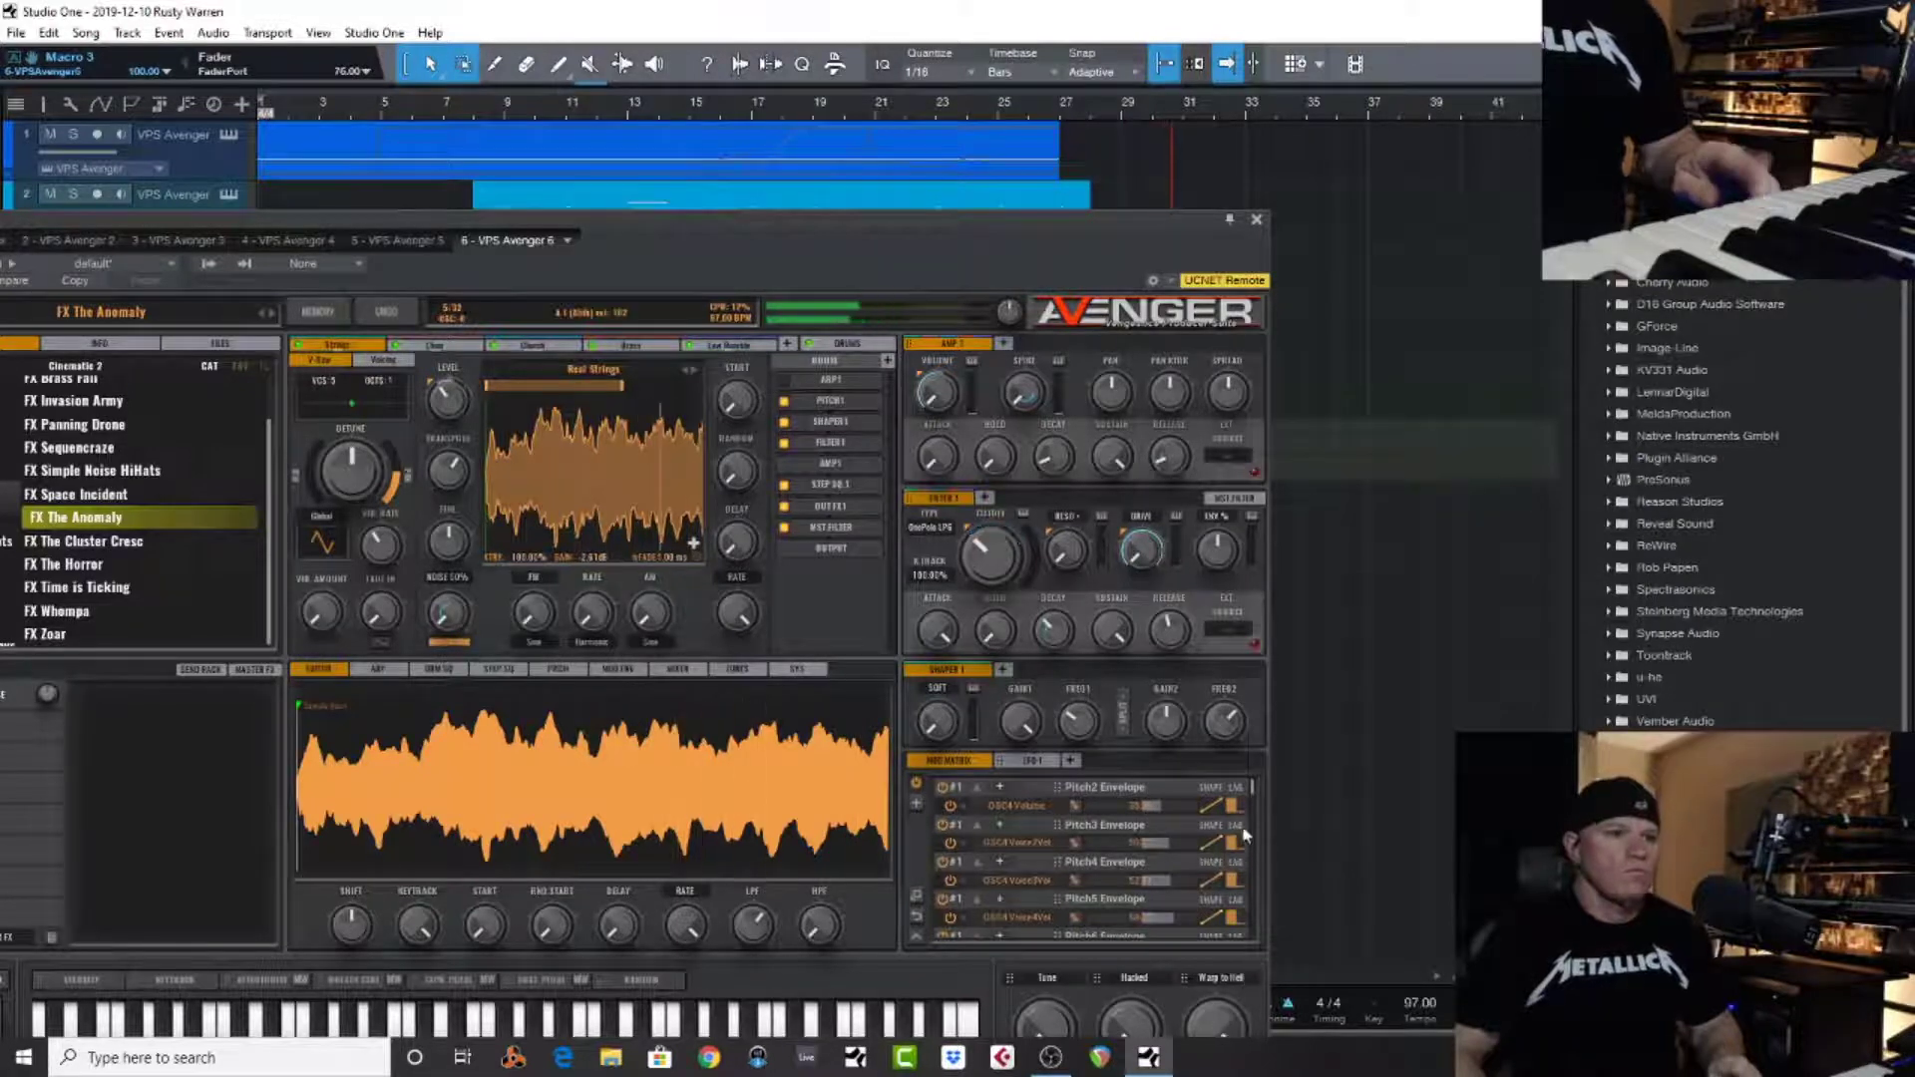
pyautogui.click(1256, 218)
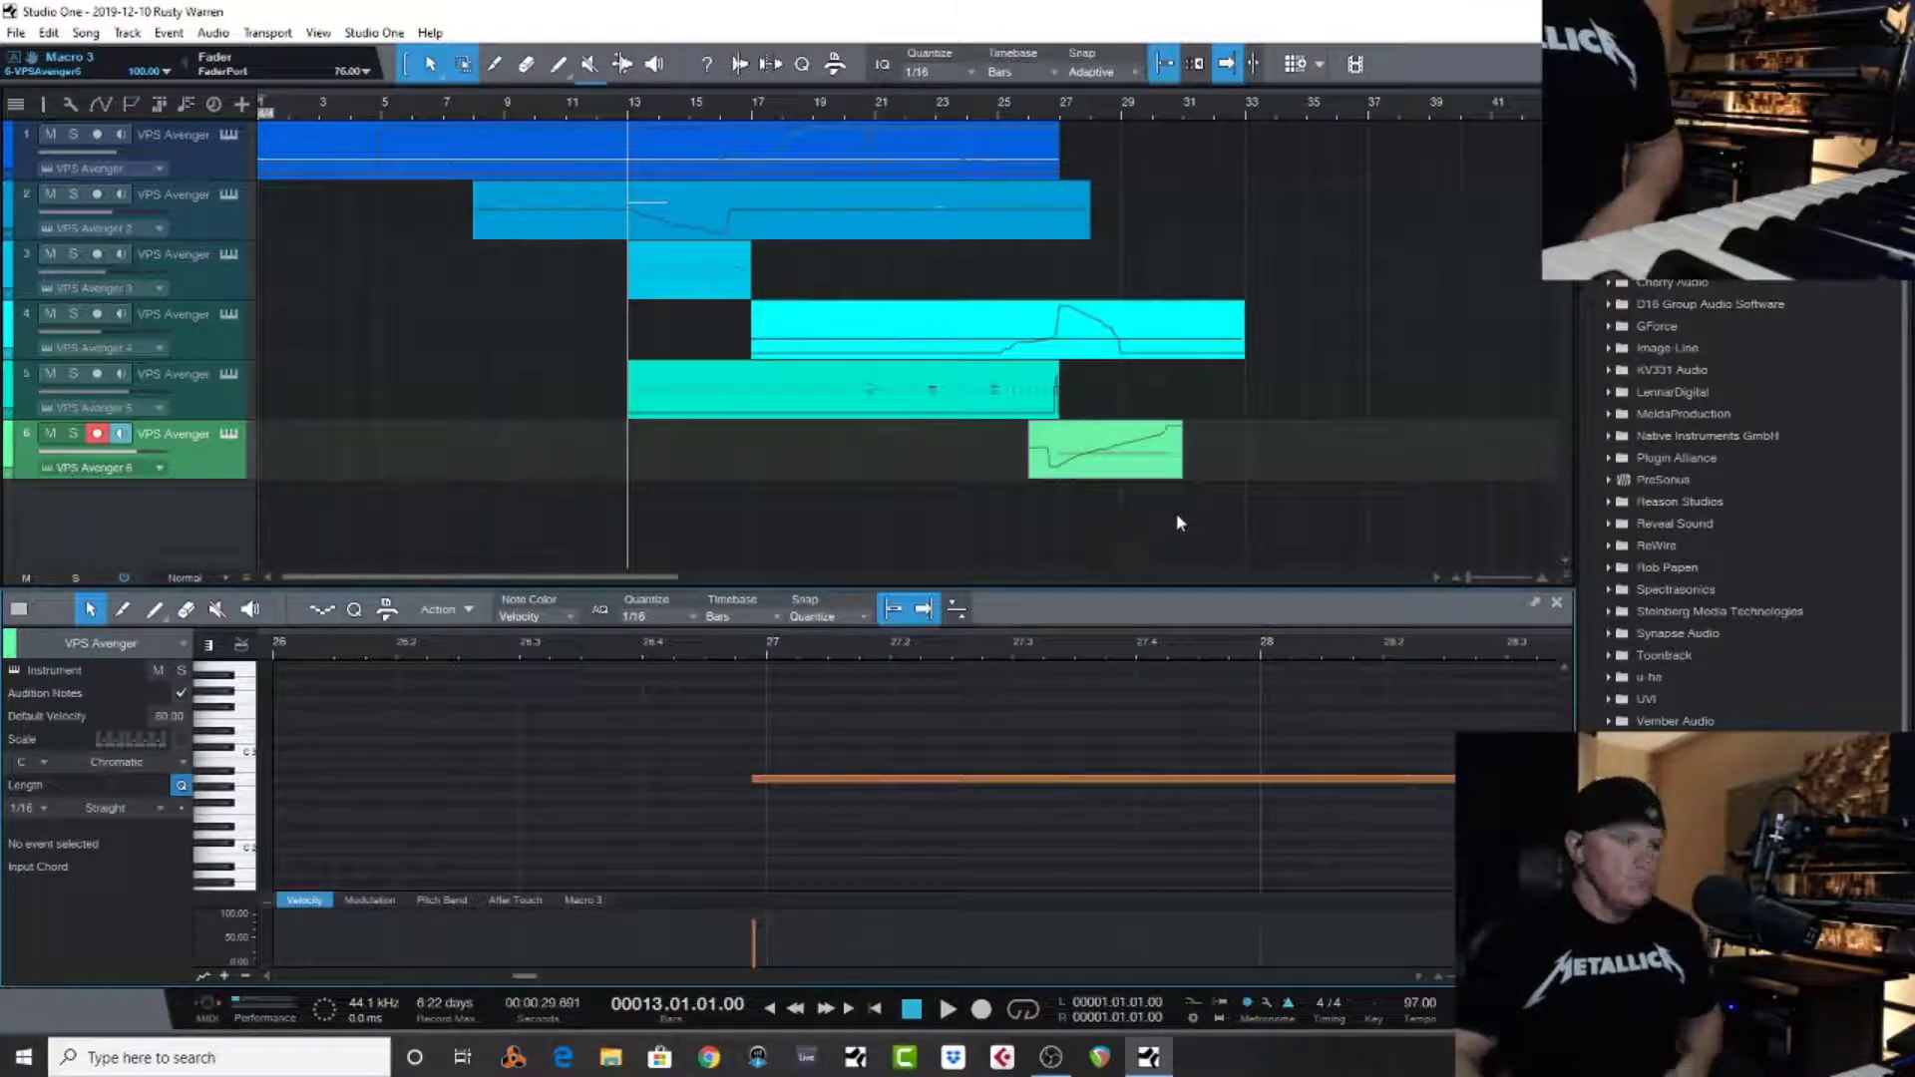
# Extend the sustained A2 note in the sixth track's clip so that it ends at bar 31
pyautogui.press('w')
pyautogui.press('w')
pyautogui.press('w')
pyautogui.press('w')
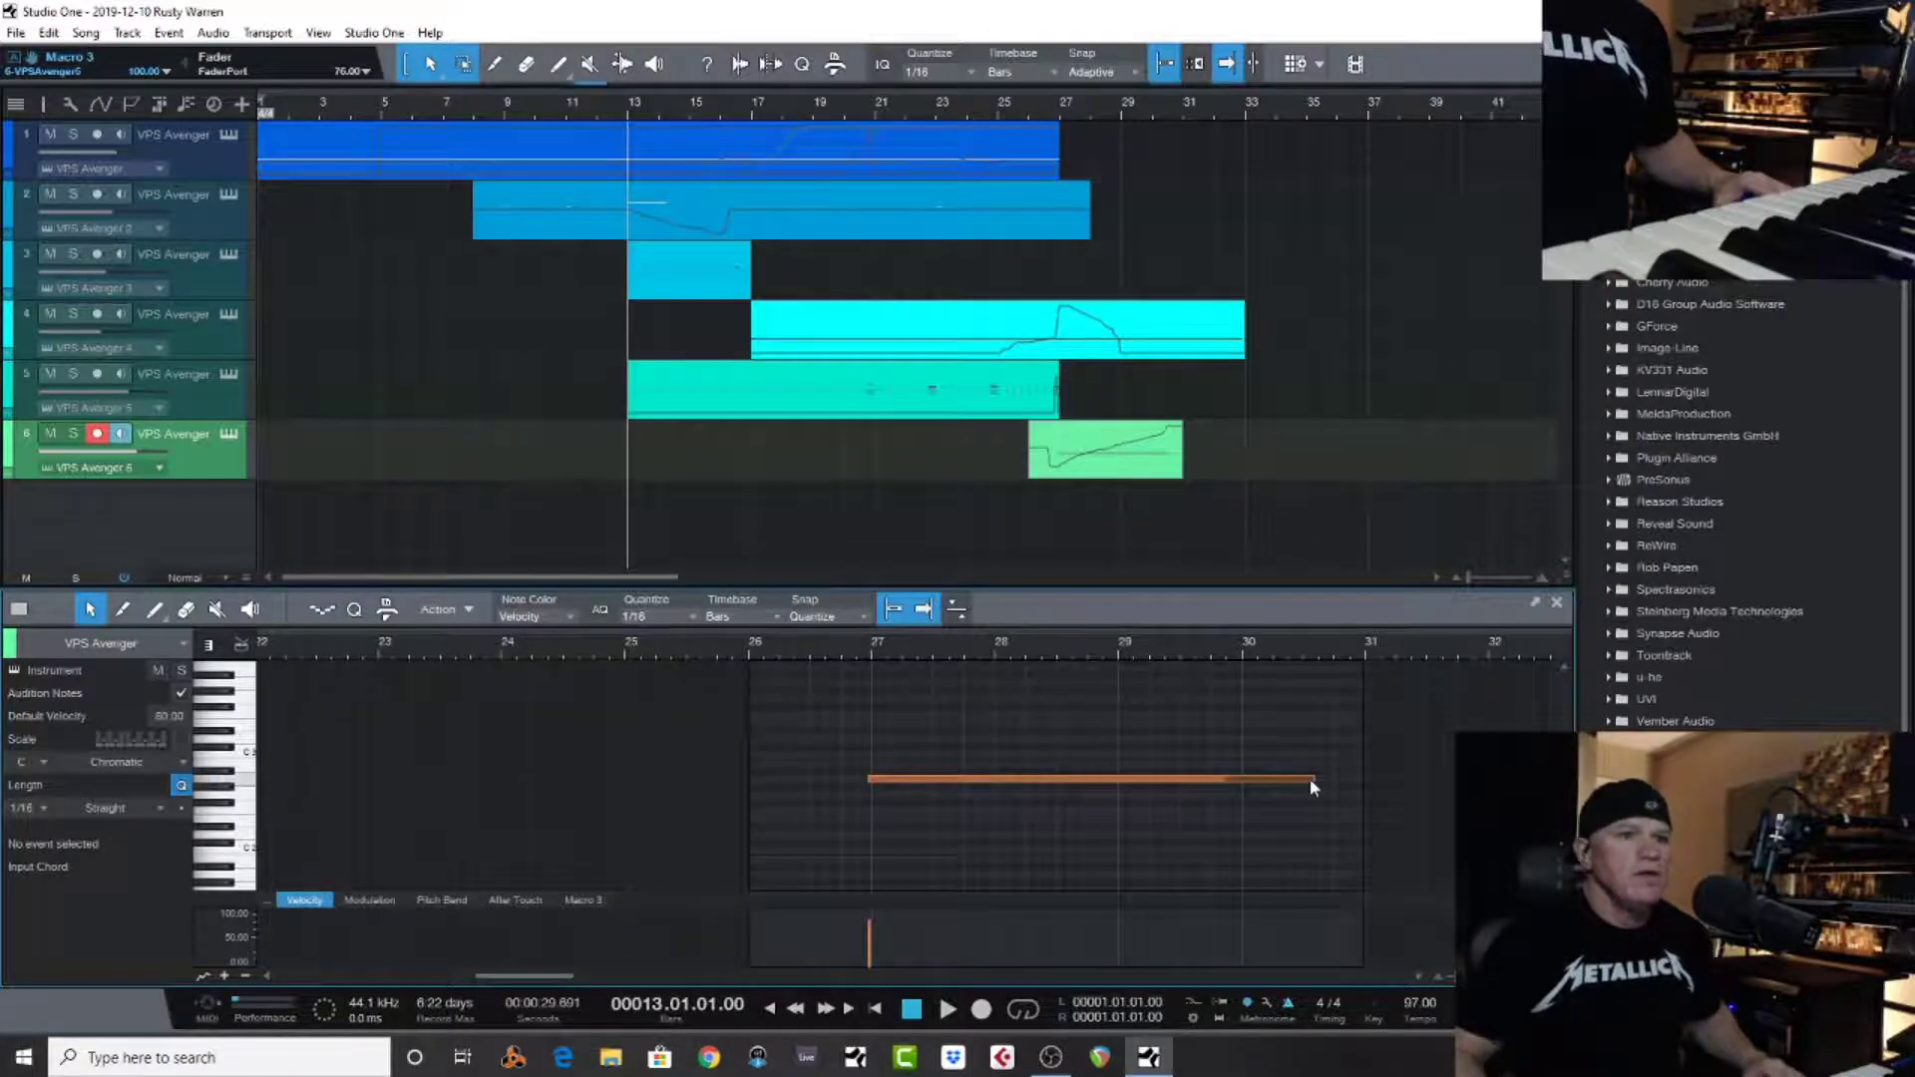
pyautogui.moveTo(1309, 778); pyautogui.dragTo(1347, 778)
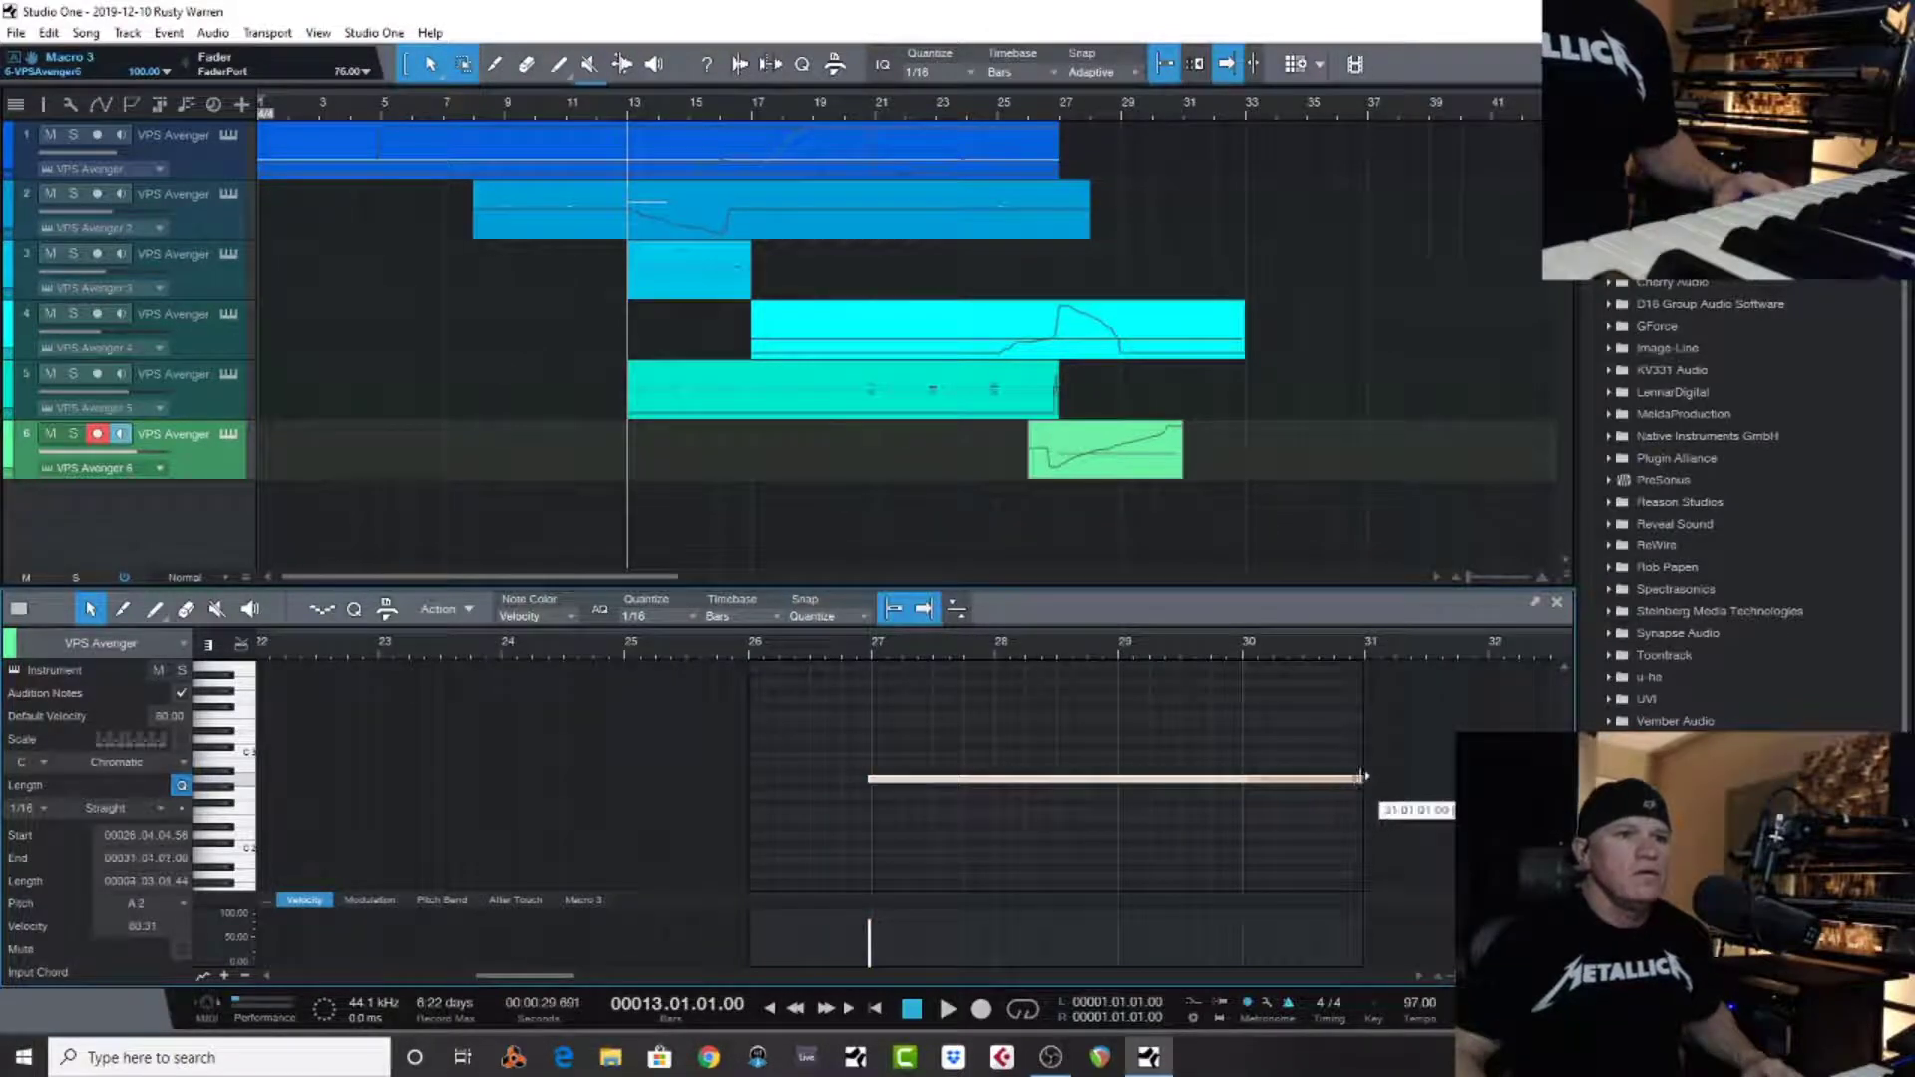
# Trim the fourth track's drum clip to end at bar 31, and play the ending from about bar 25
pyautogui.moveTo(1247, 342); pyautogui.dragTo(1187, 337)
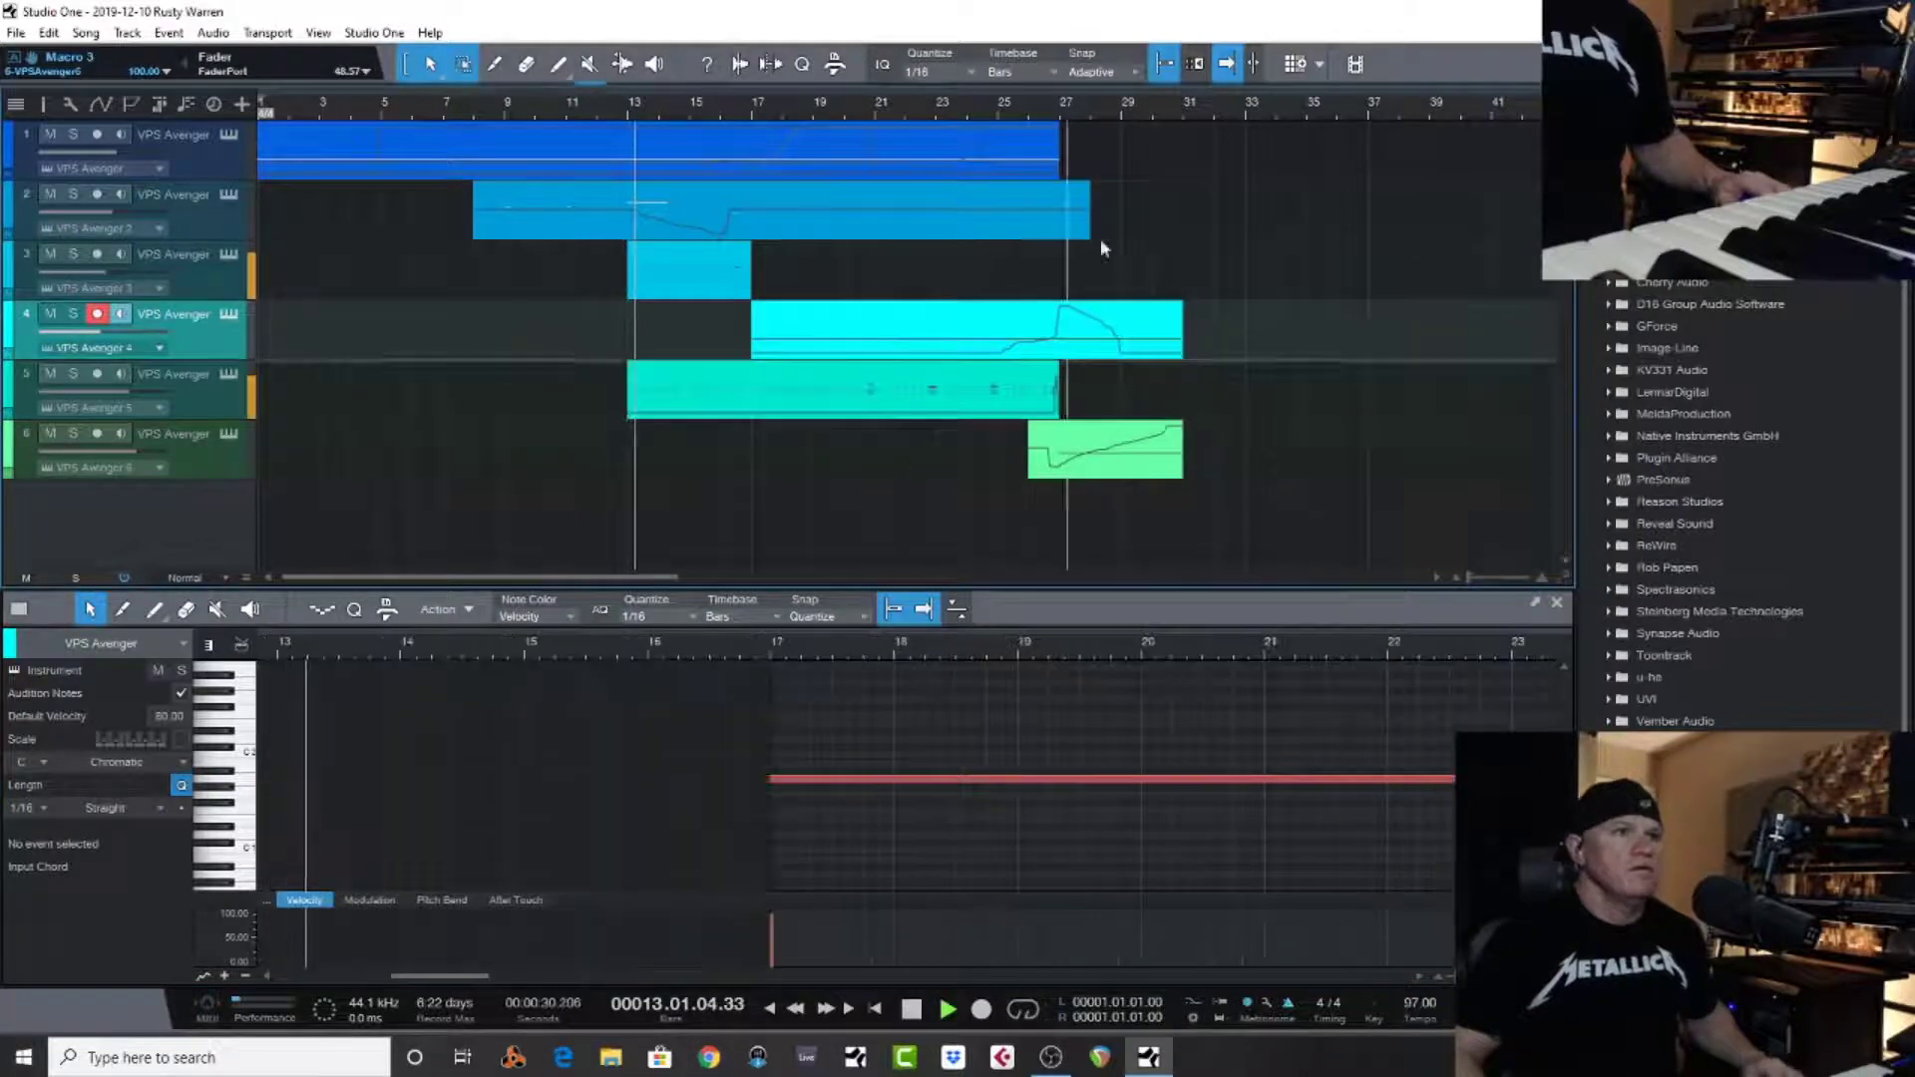
pyautogui.click(996, 118)
pyautogui.press('space')
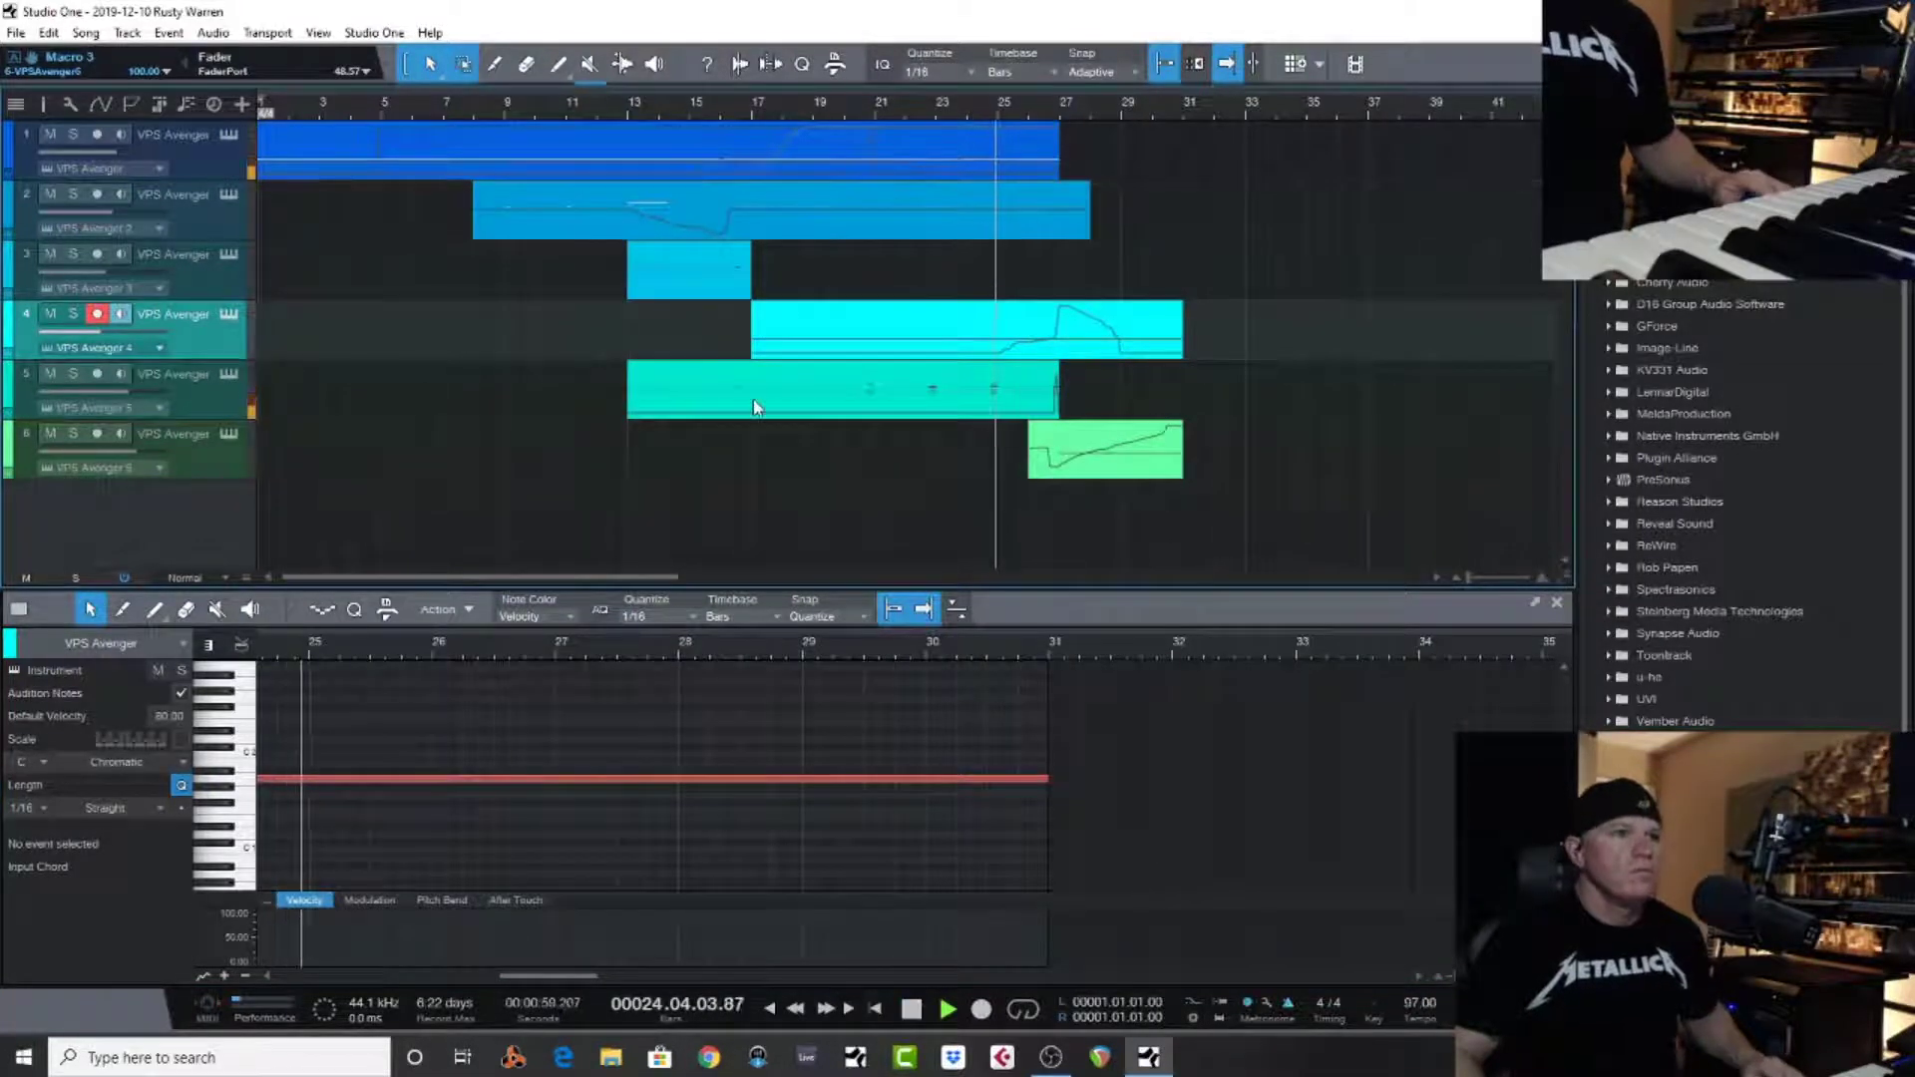
pyautogui.click(1065, 473)
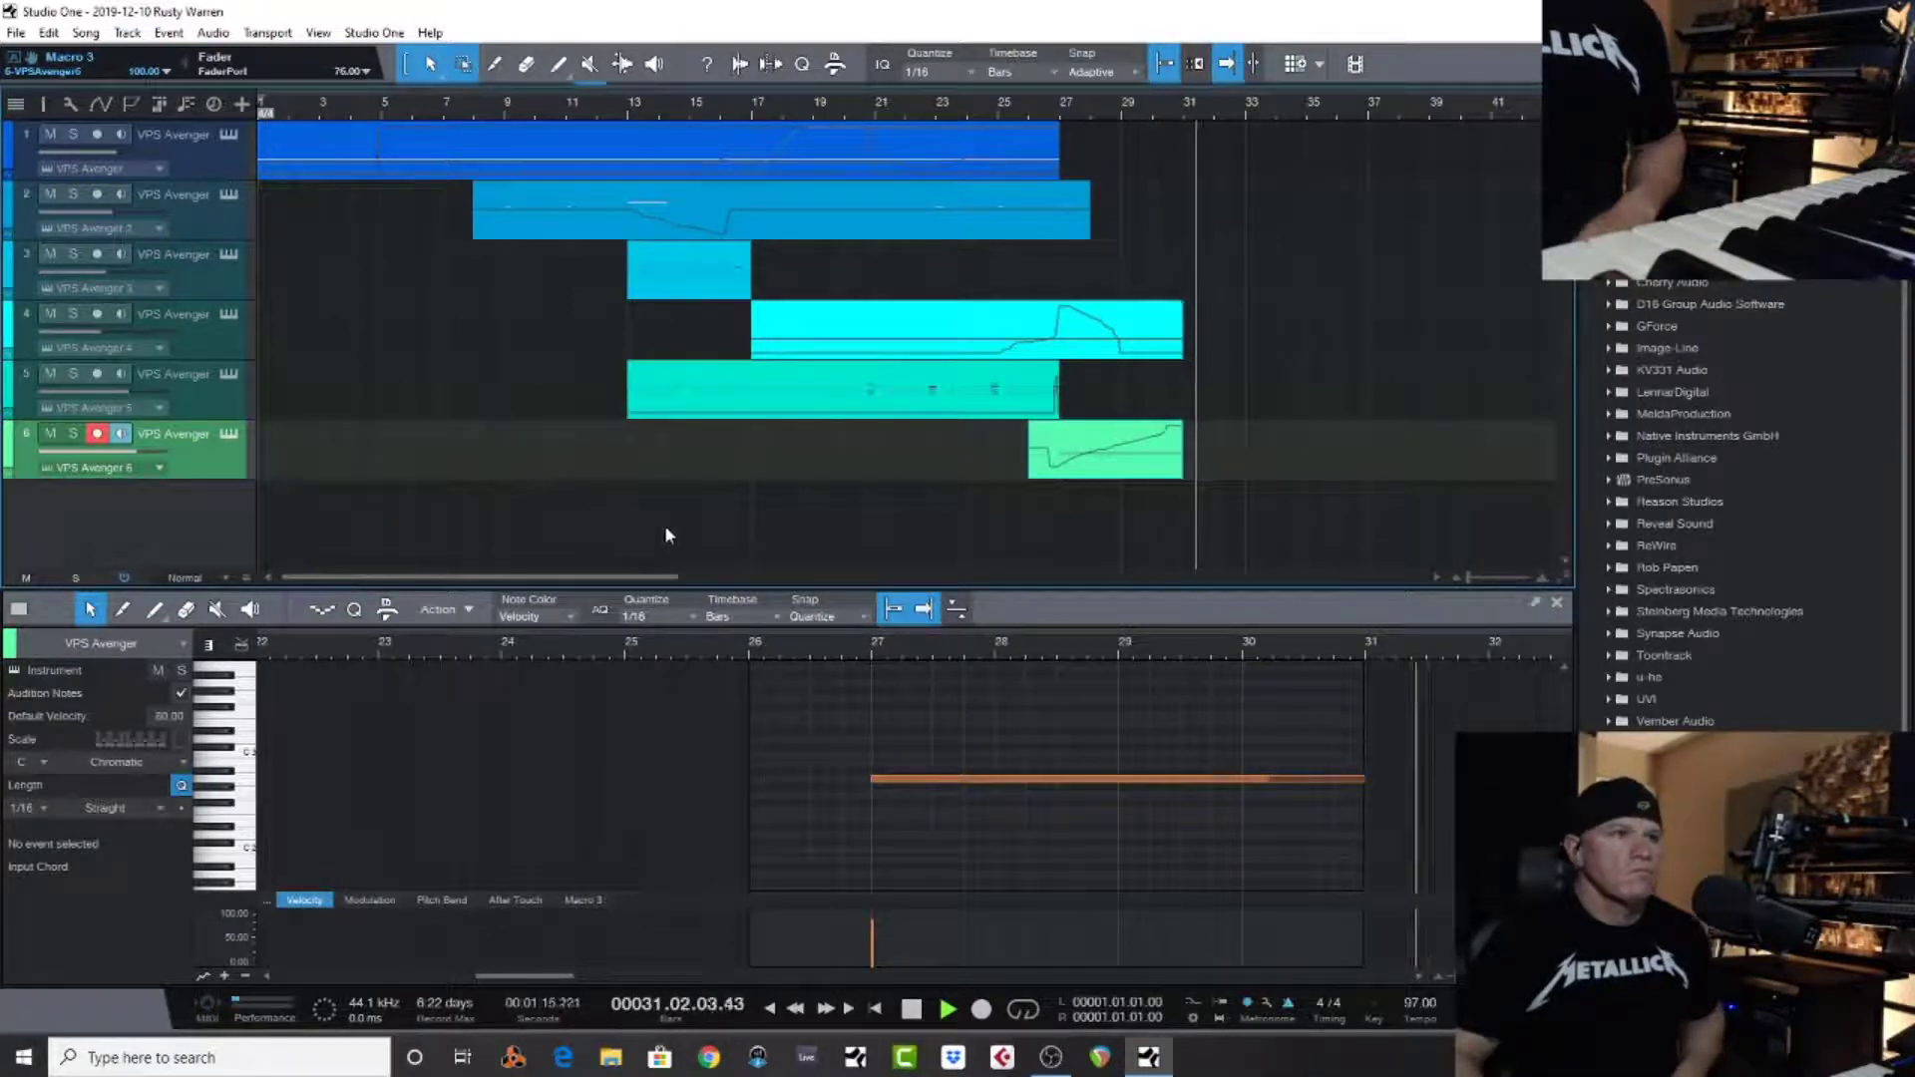
pyautogui.press('space')
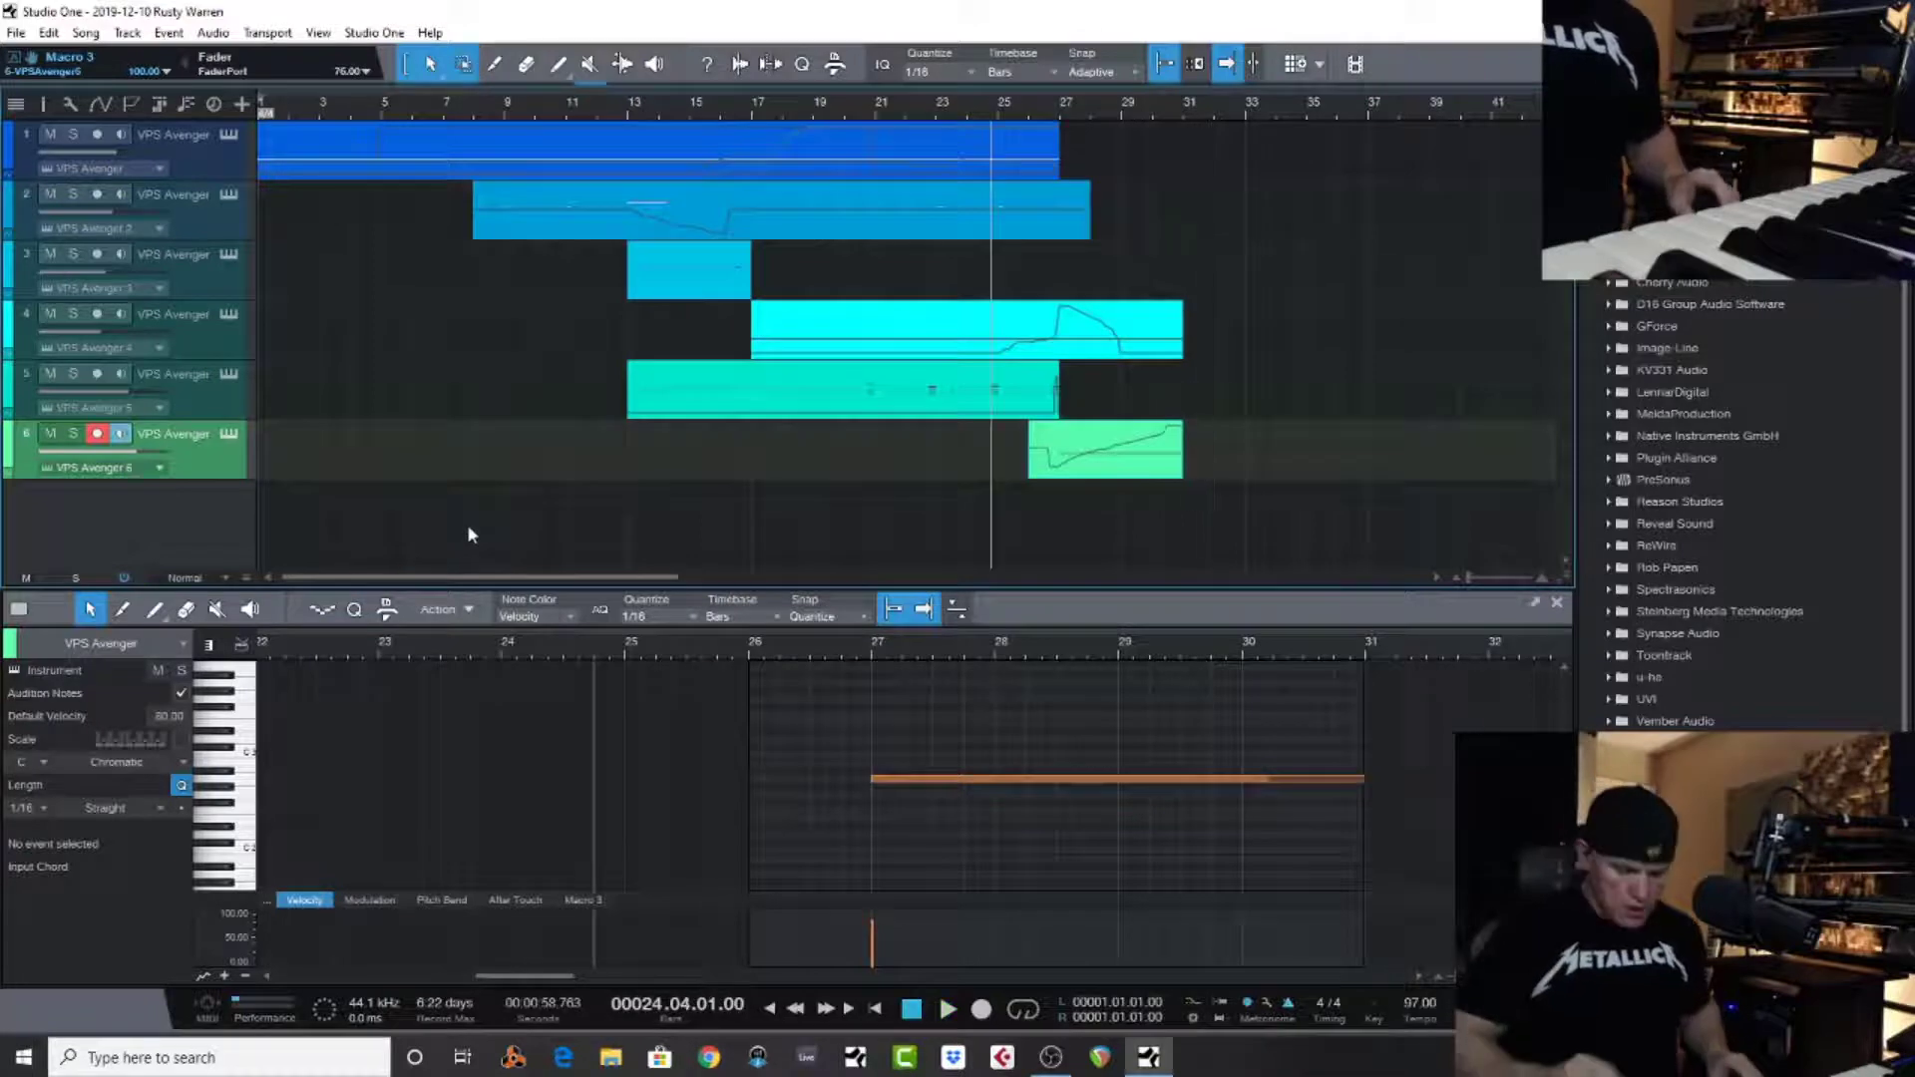
# Return to the song start, close the note editor, and add a seventh VPS Avenger showing the Cinematic 2 presets
pyautogui.press('Home')
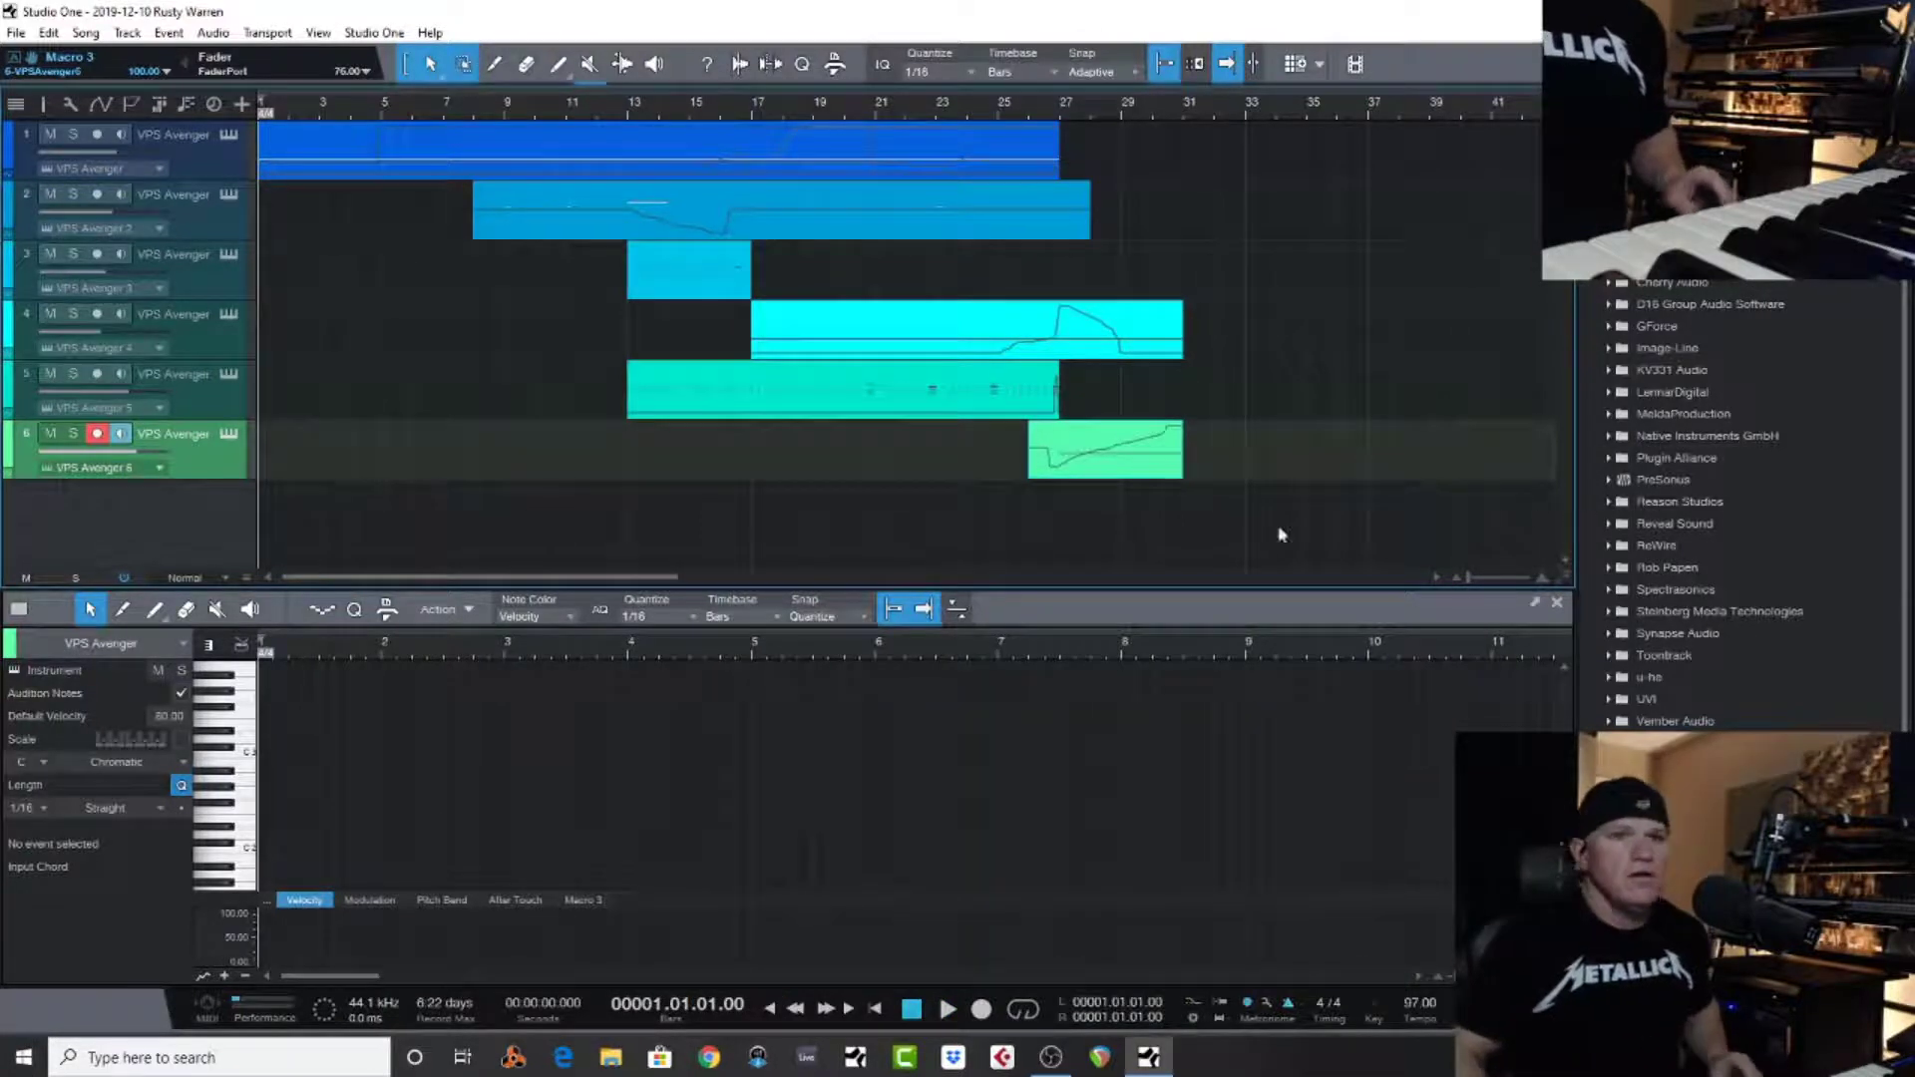
pyautogui.press('F2')
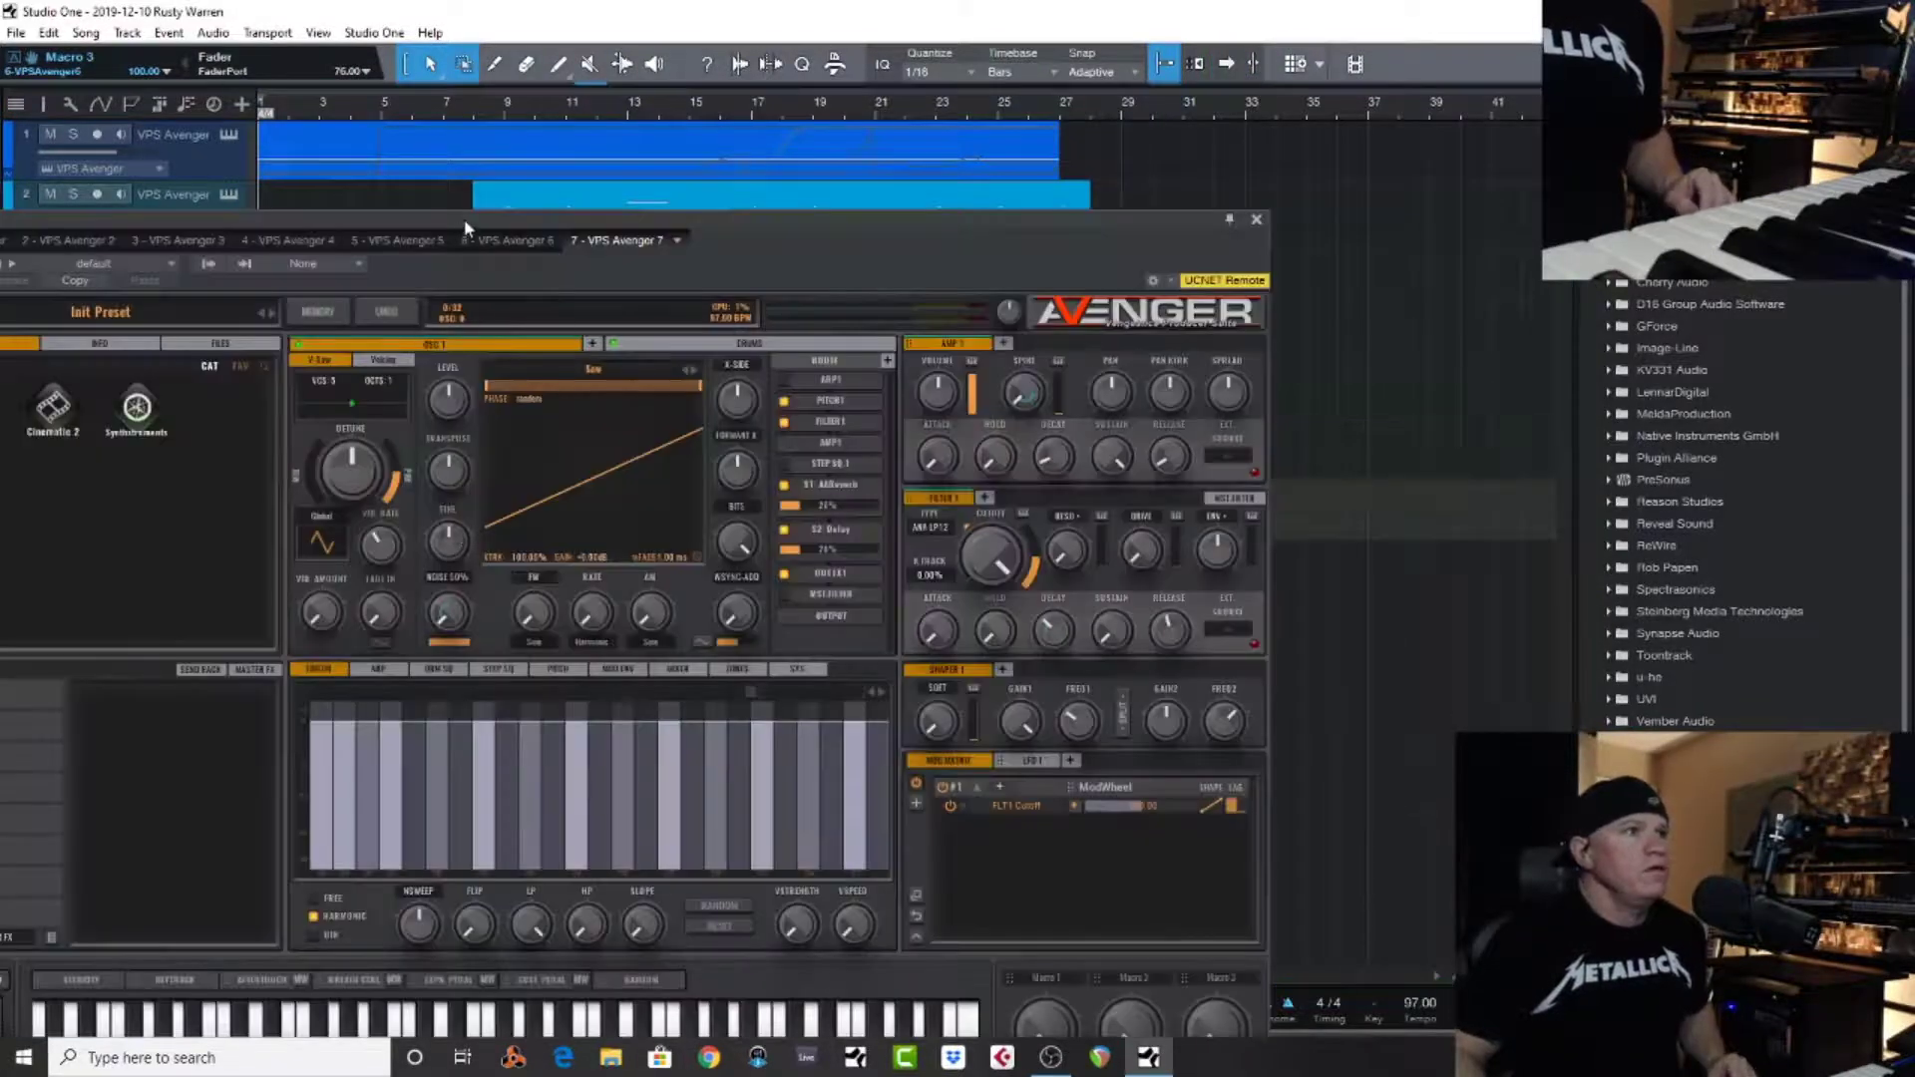
pyautogui.moveTo(465, 227); pyautogui.dragTo(798, 179)
pyautogui.click(379, 364)
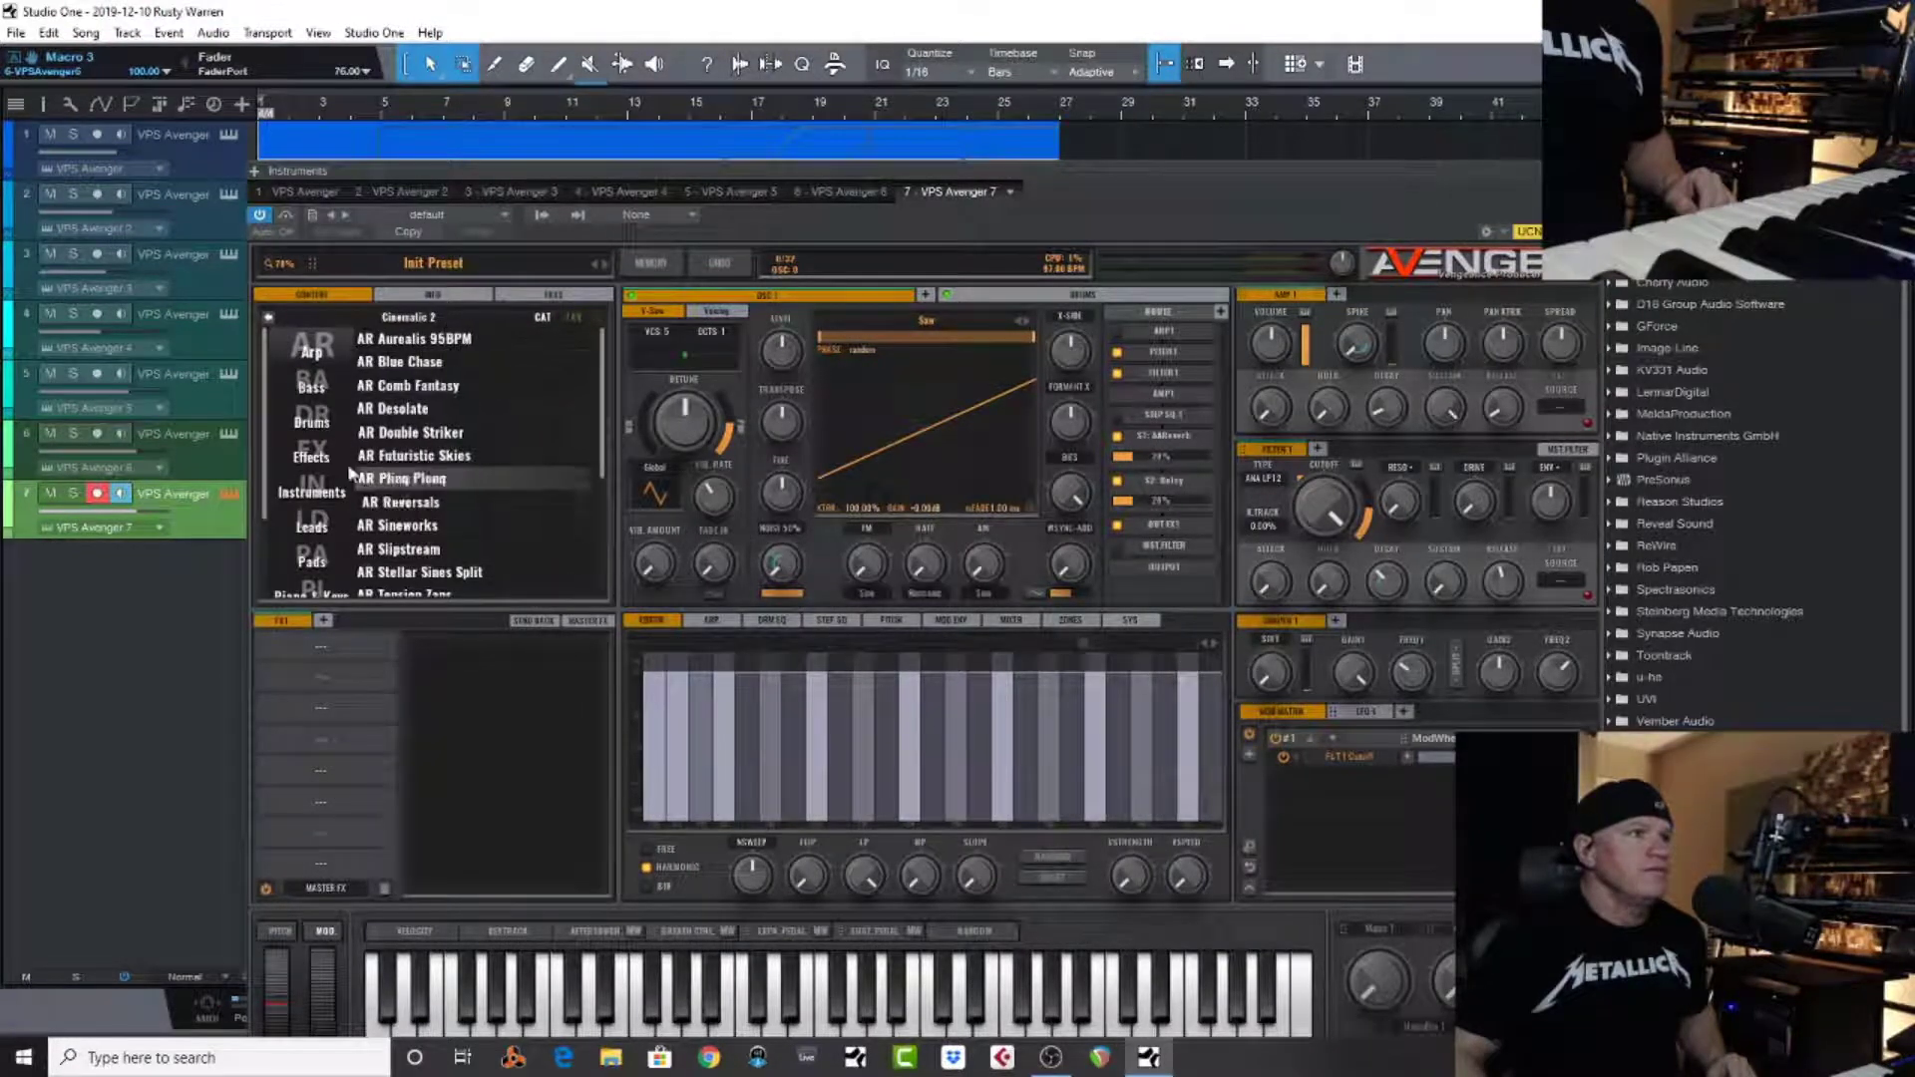
# Browse the Cinematic 2 preset categories in the seventh VPS Avenger and list the Synth presets
pyautogui.click(312, 388)
pyautogui.click(312, 422)
pyautogui.click(311, 457)
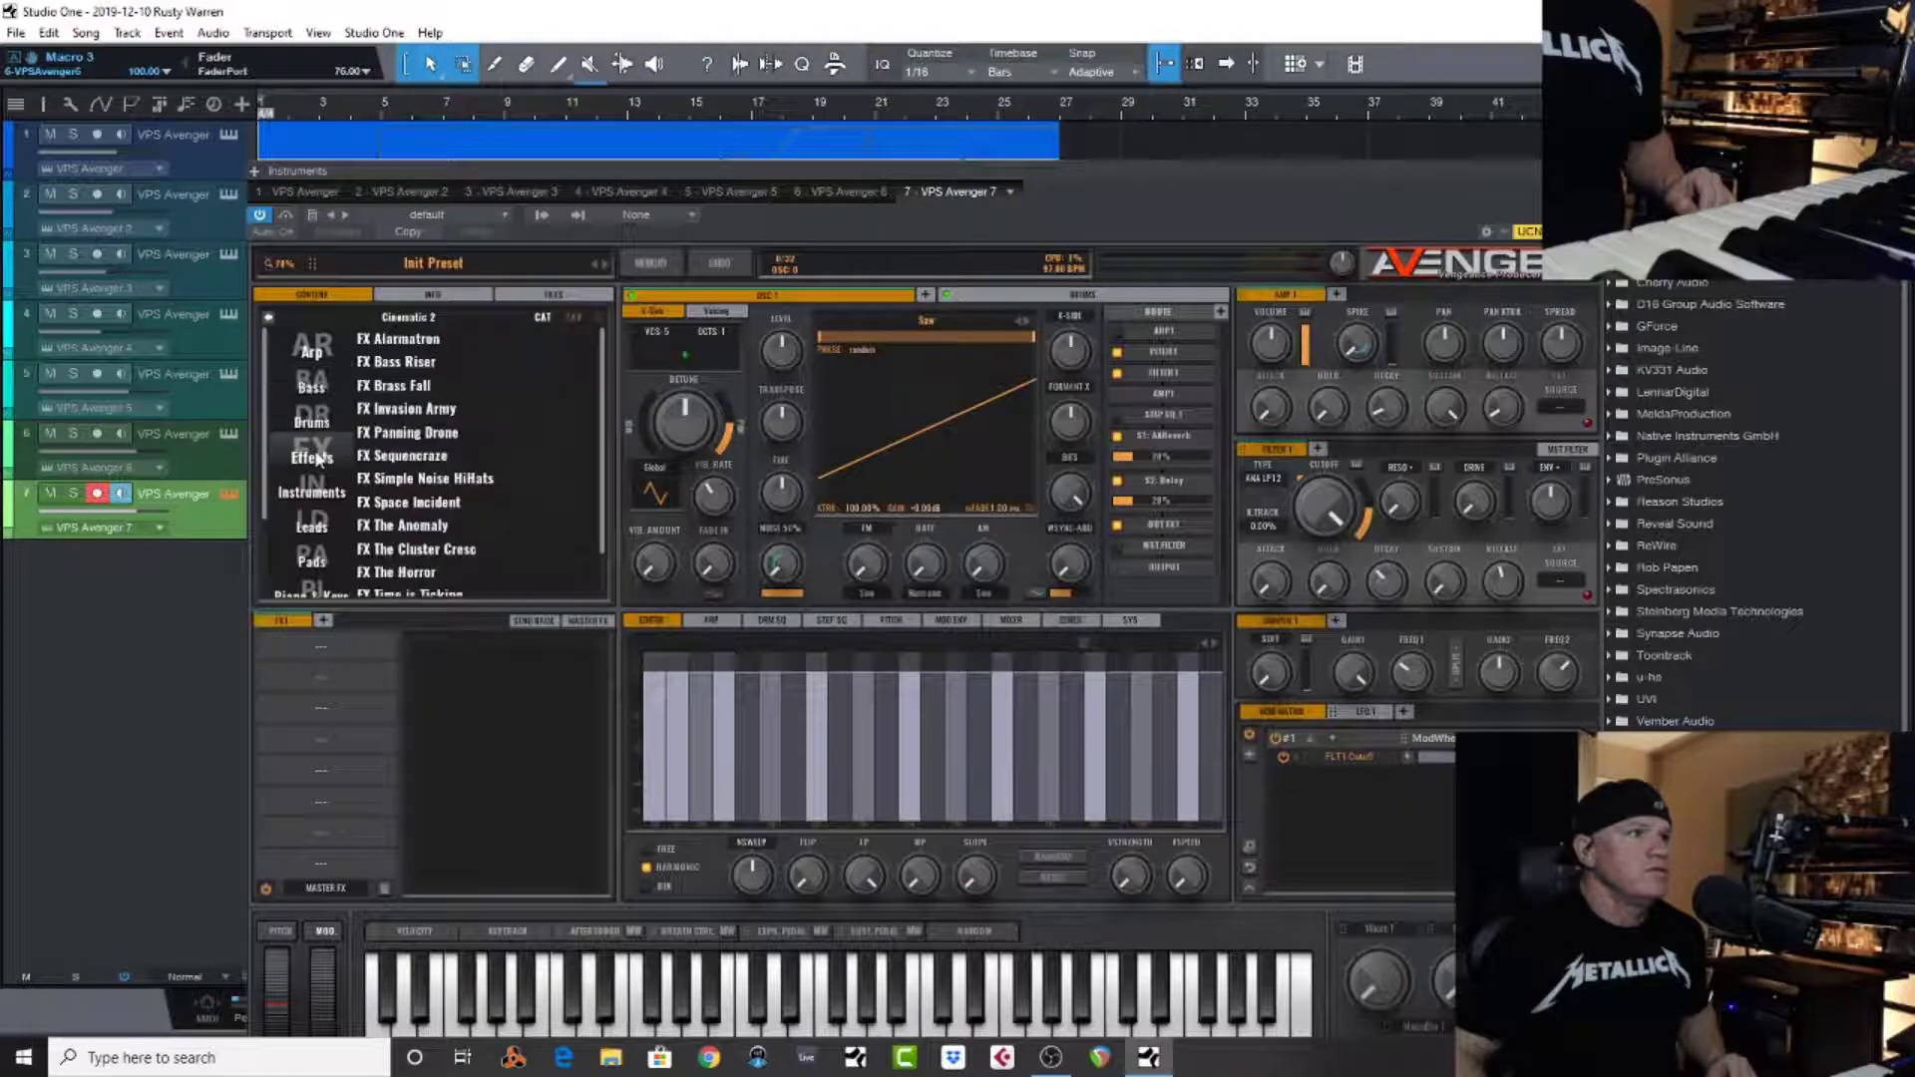
pyautogui.click(312, 493)
pyautogui.click(317, 533)
pyautogui.click(312, 560)
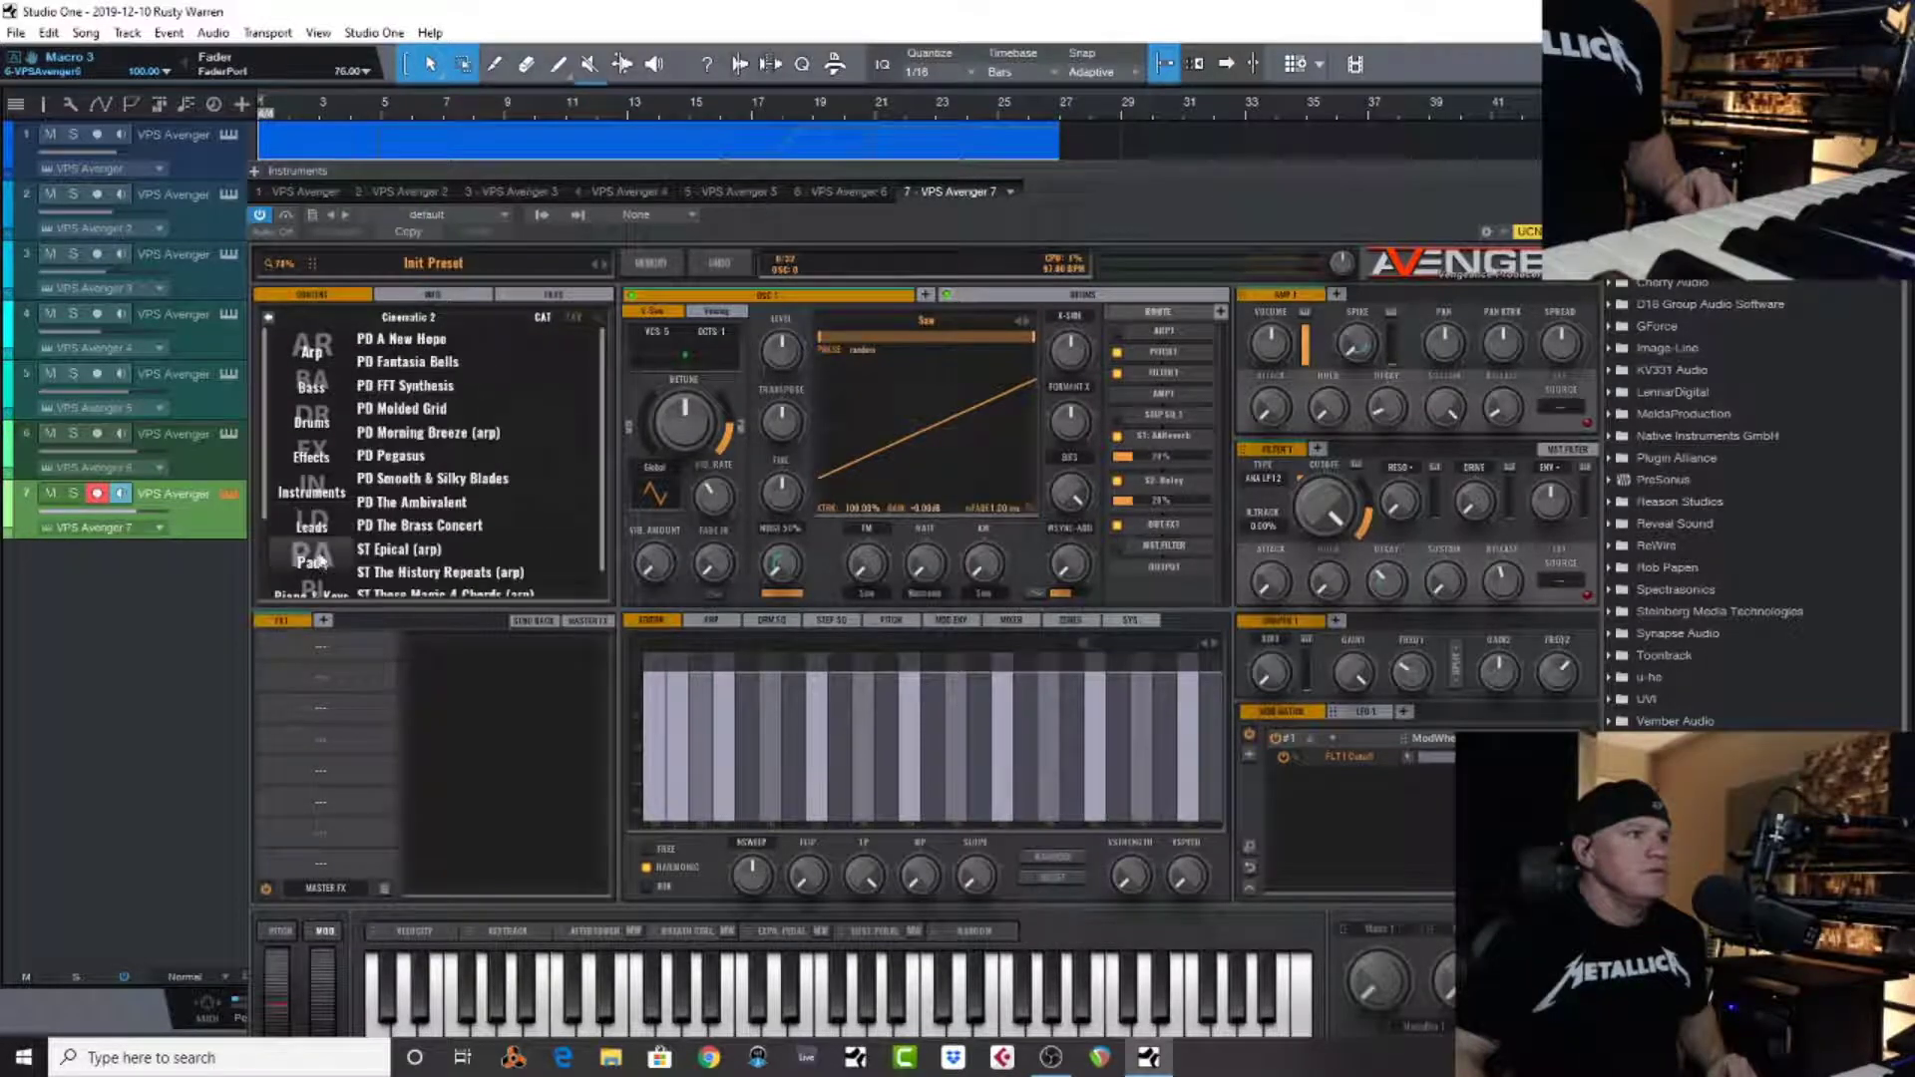
pyautogui.scroll(-1, 320, 564)
pyautogui.scroll(-3, 325, 566)
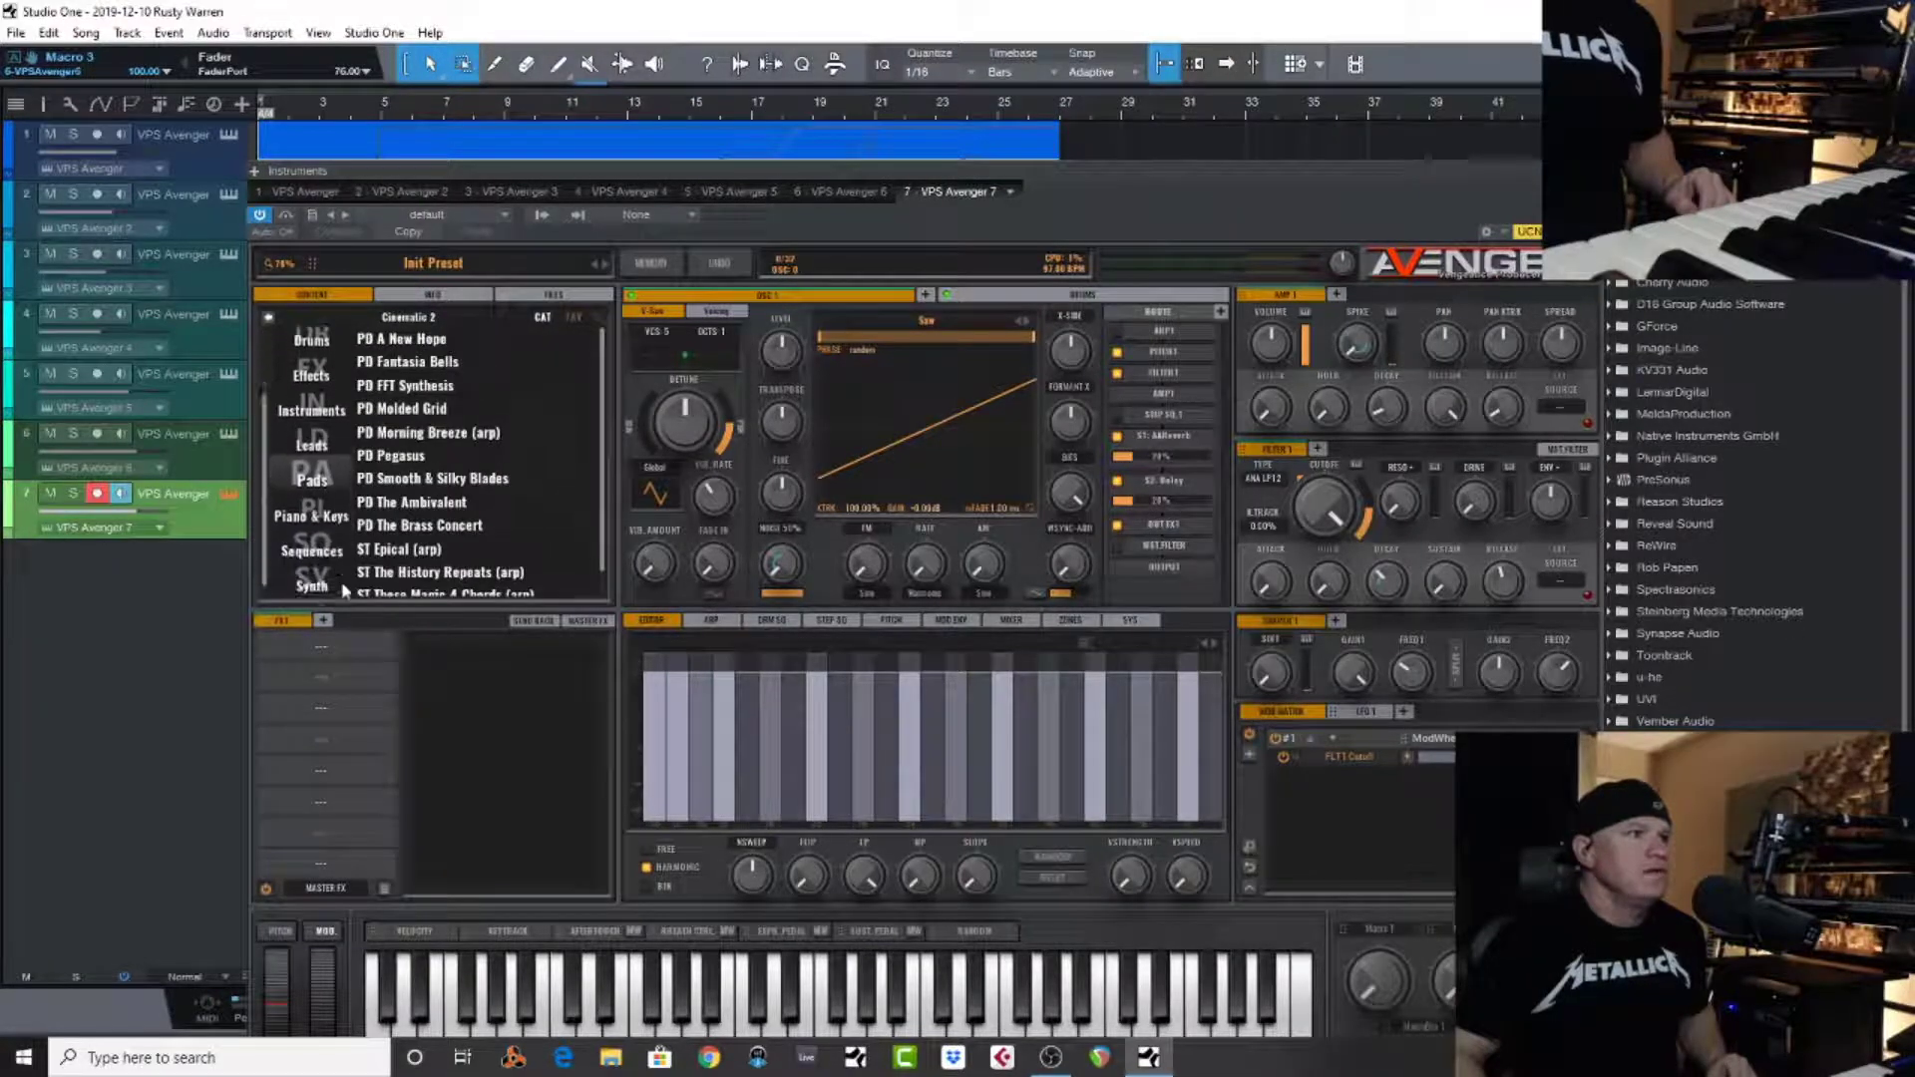
pyautogui.click(313, 554)
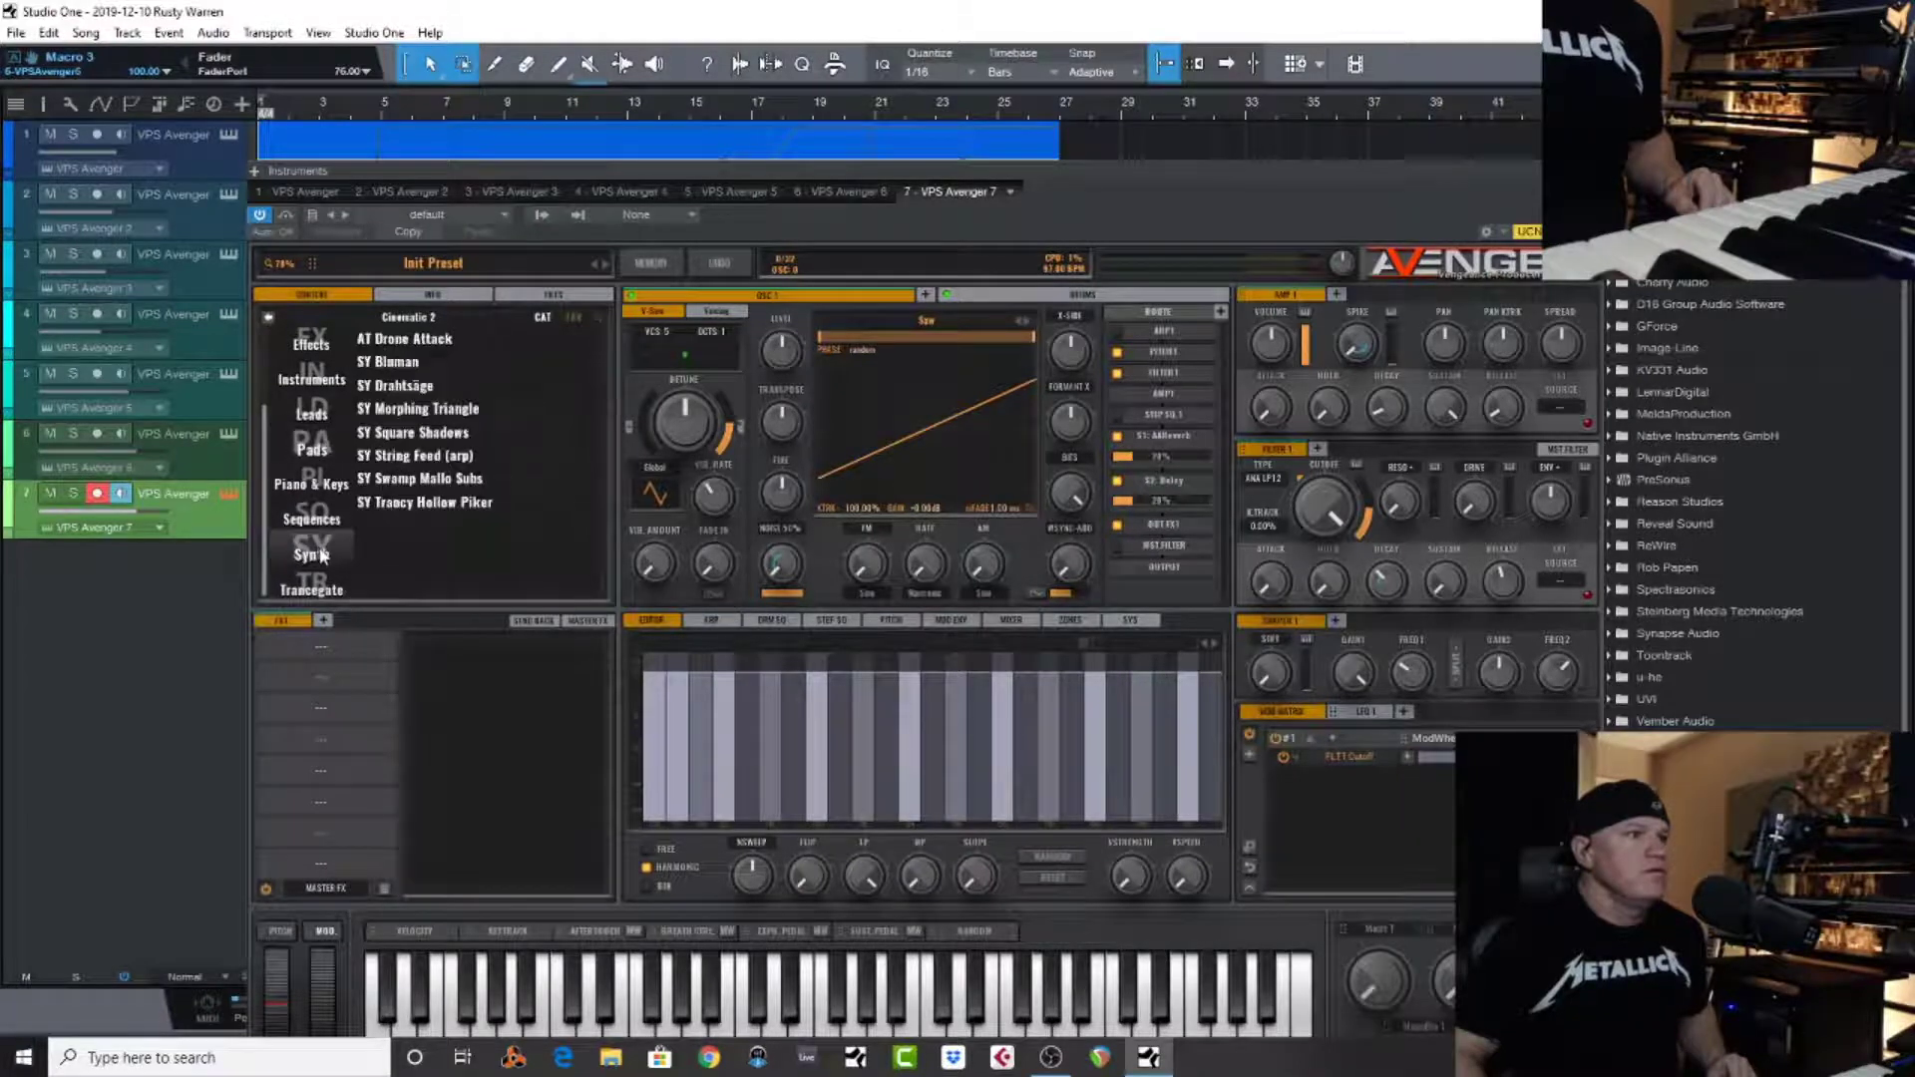
# Audition the Synth presets from AT Drone Attack through SY String Feed (arp), and load SY Swamp Mallo Subs
pyautogui.click(425, 340)
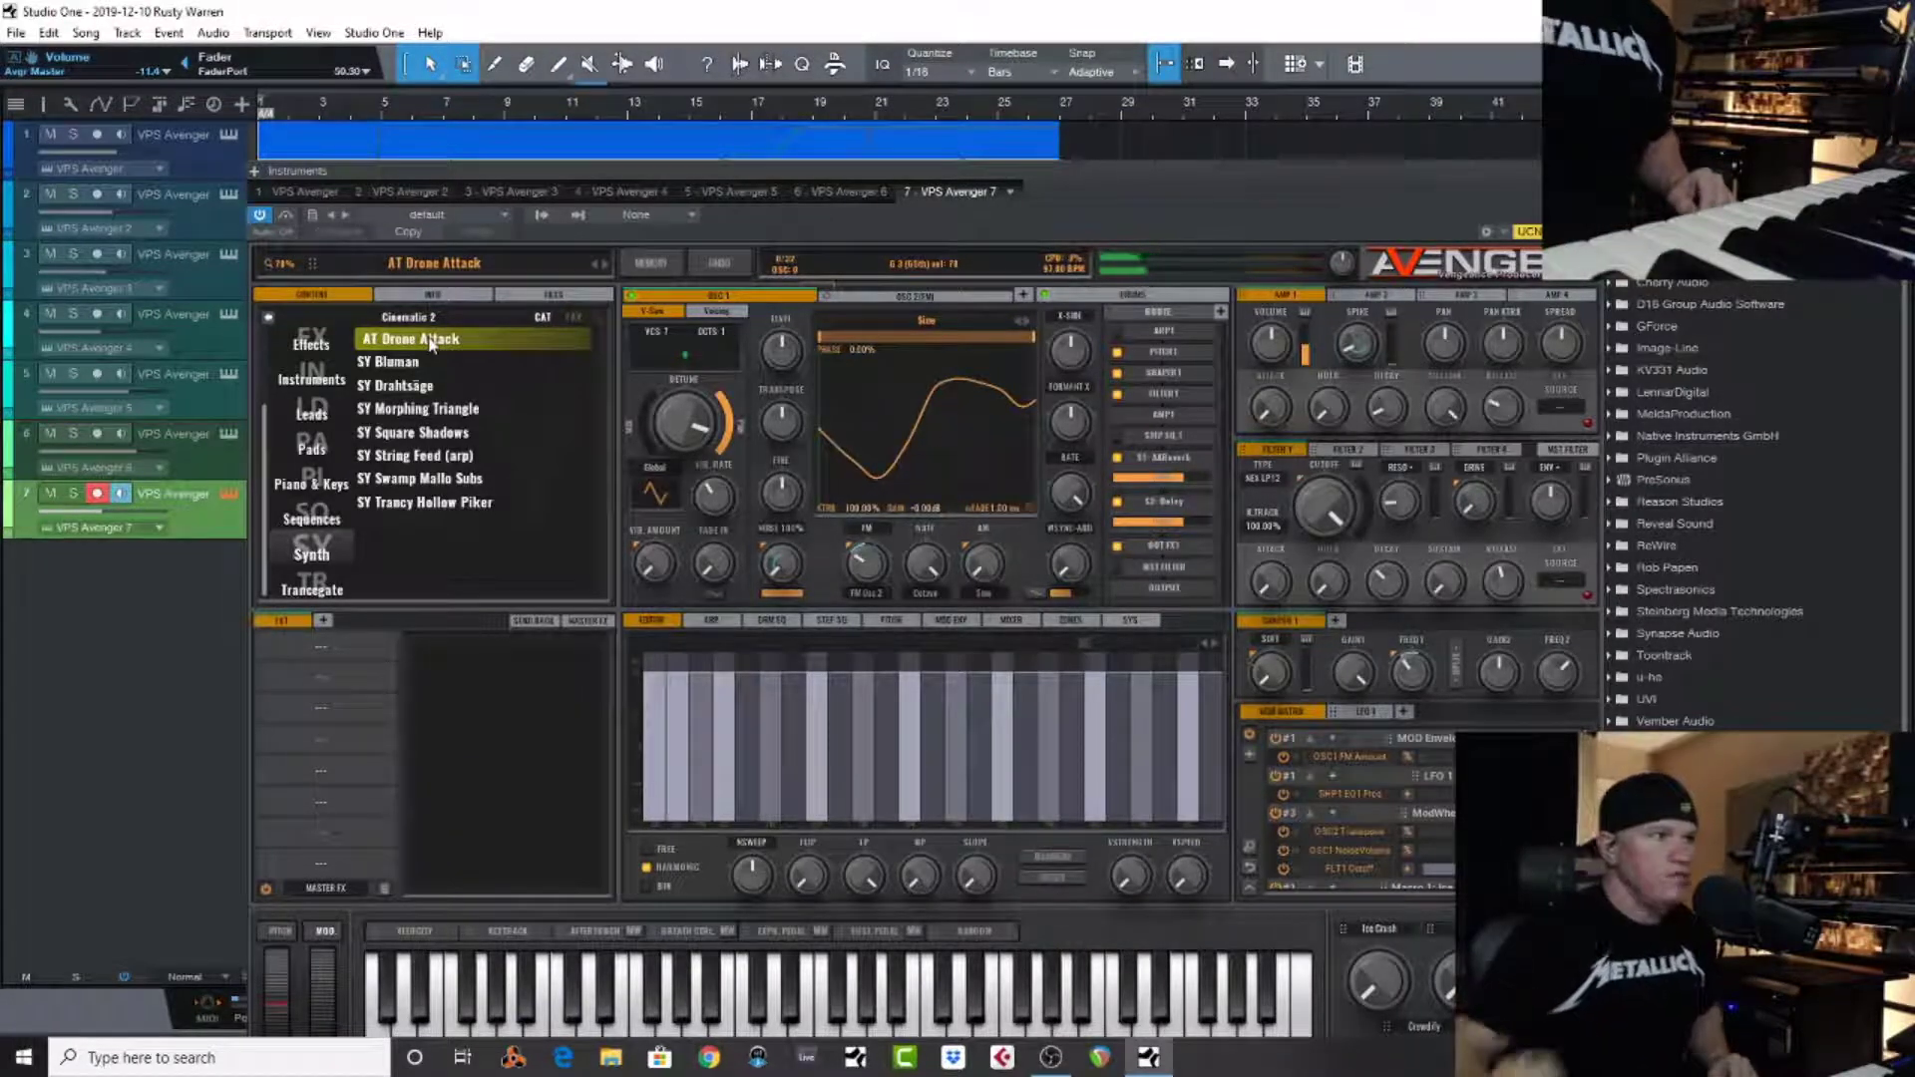
pyautogui.click(404, 363)
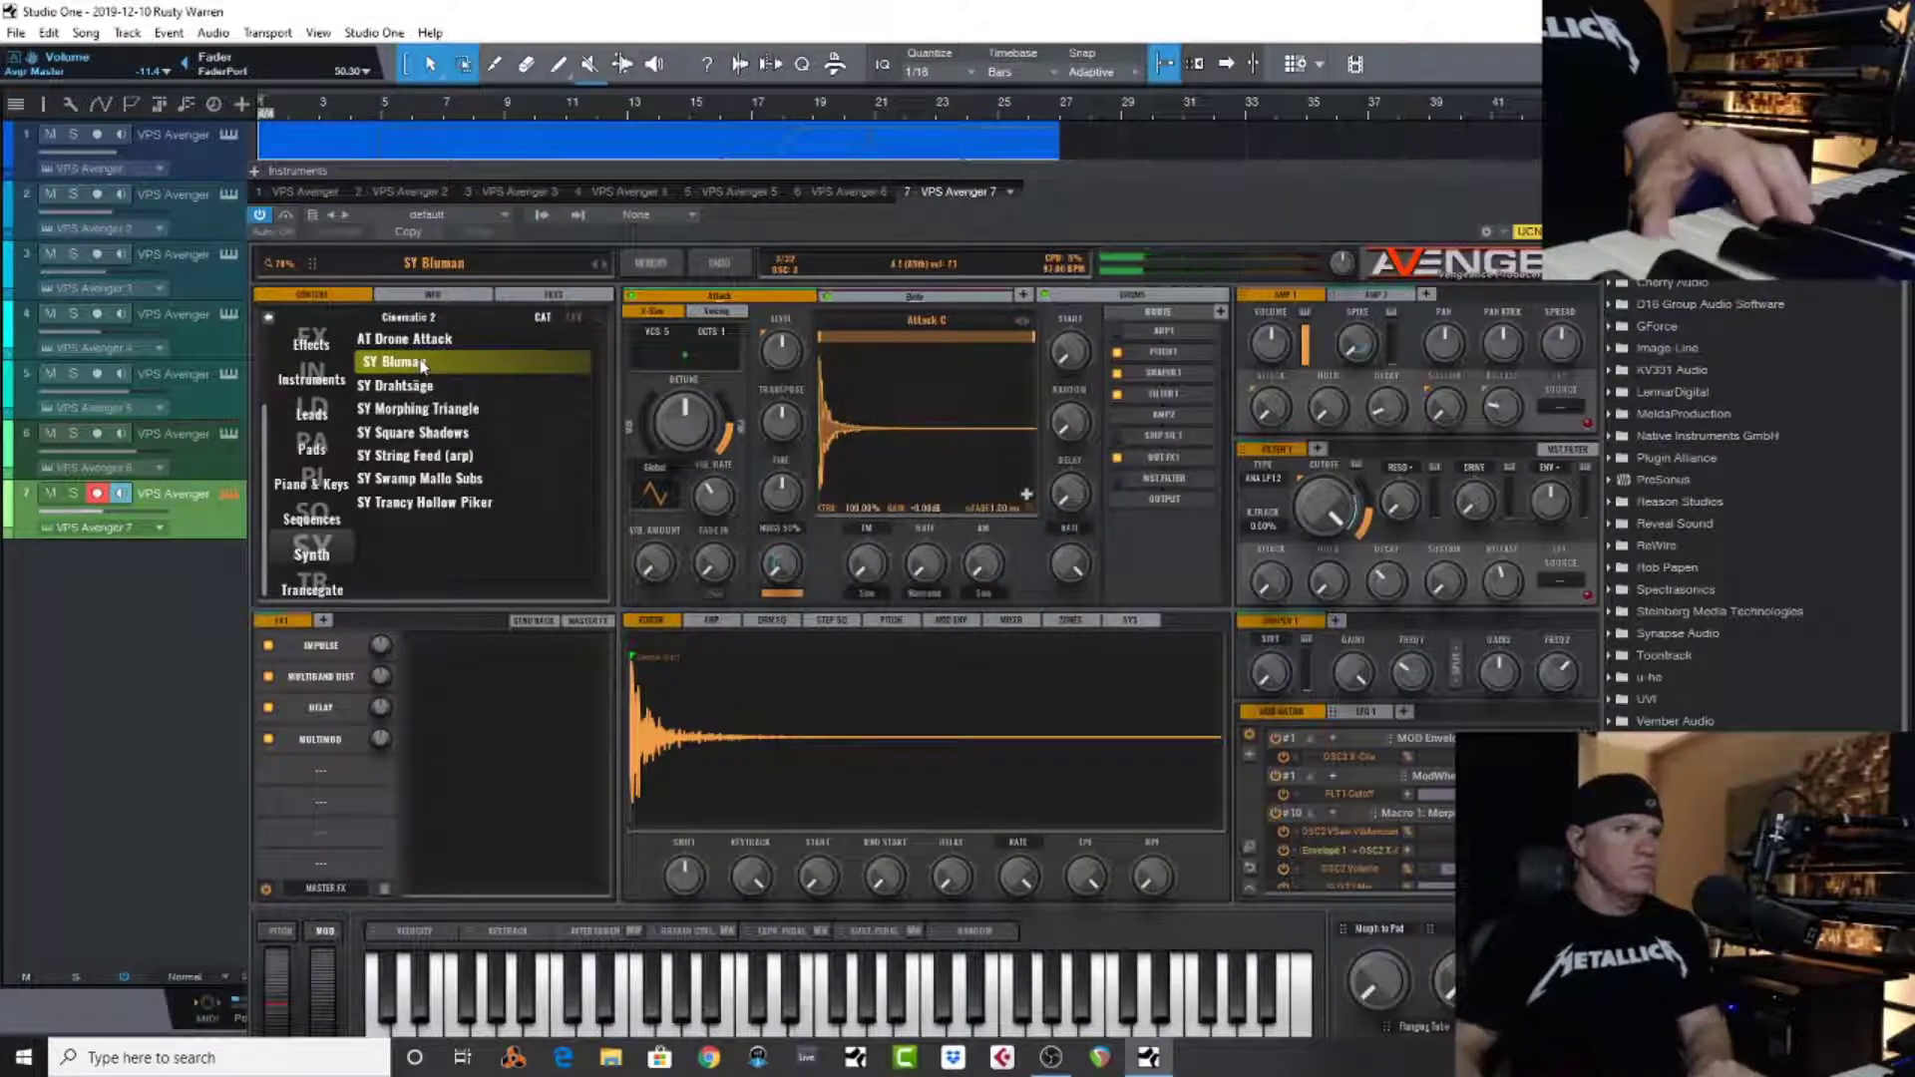
pyautogui.click(425, 386)
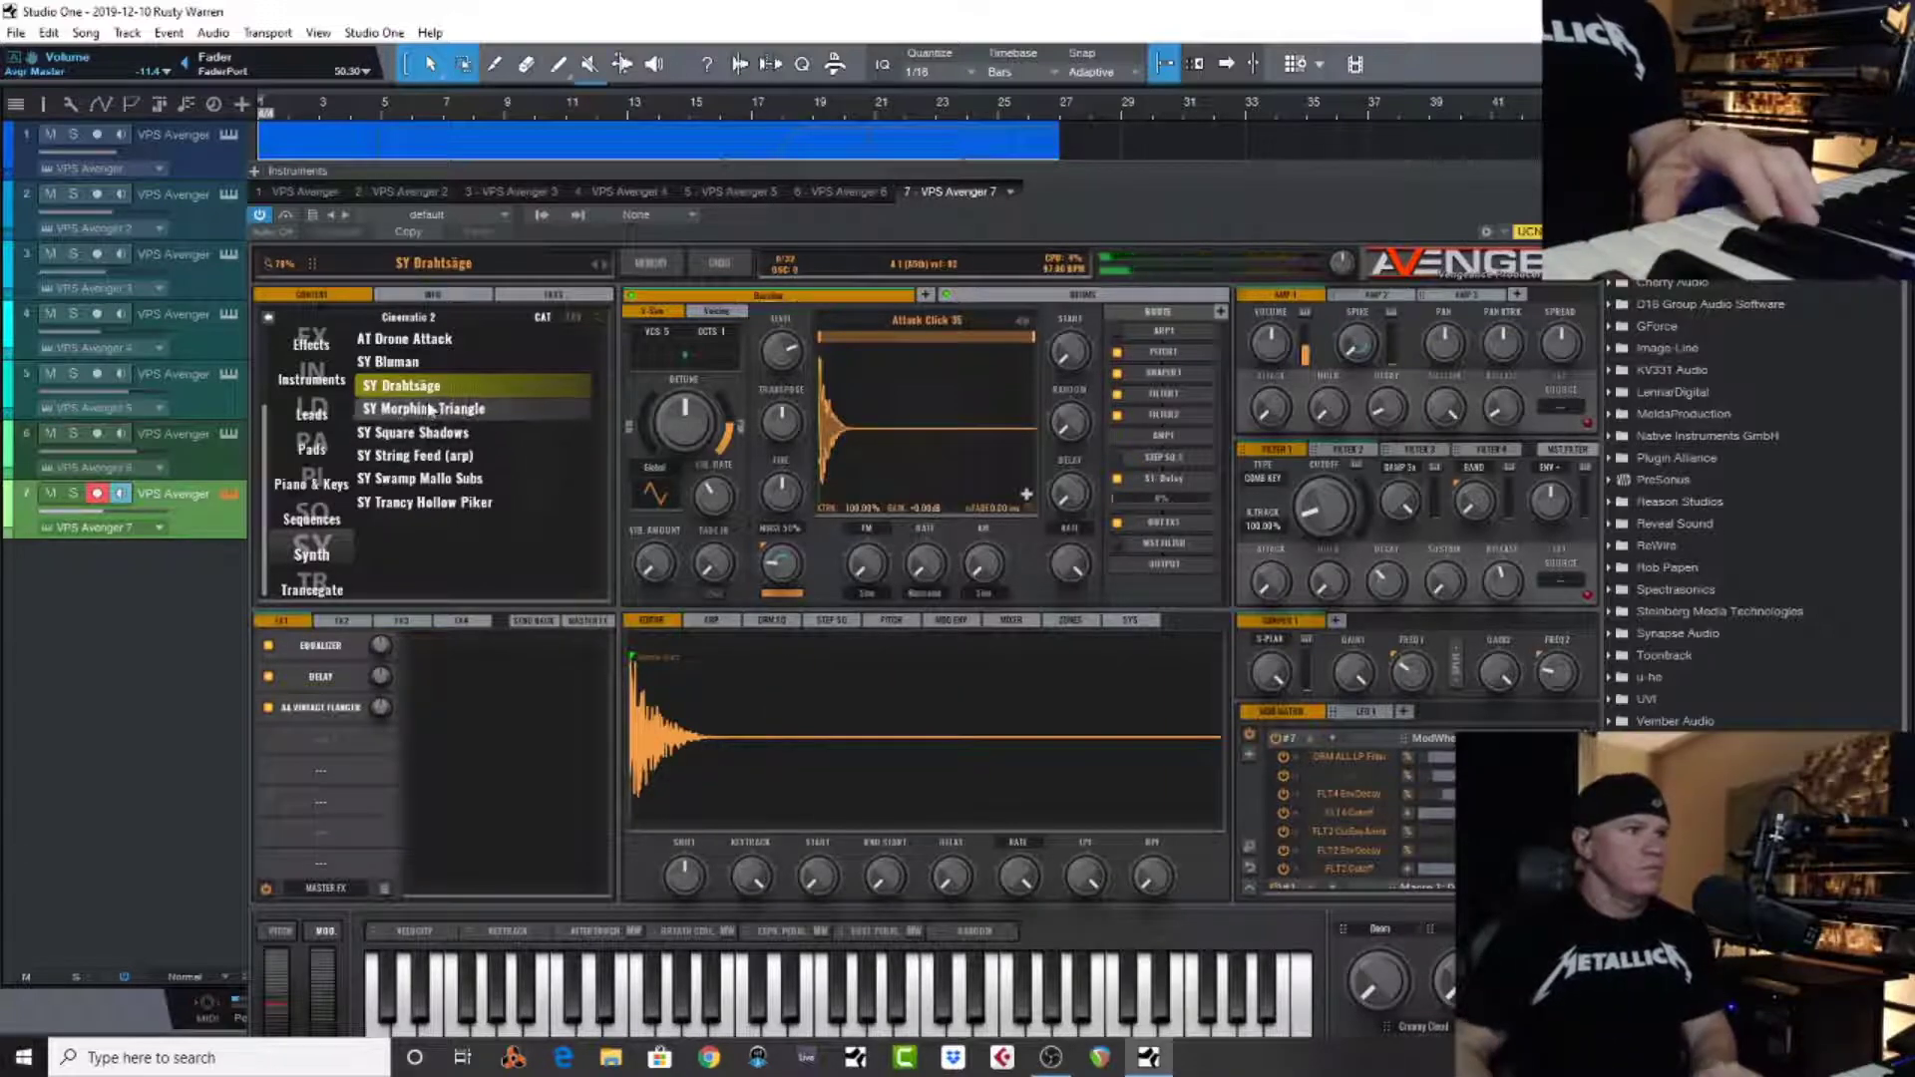
pyautogui.click(431, 408)
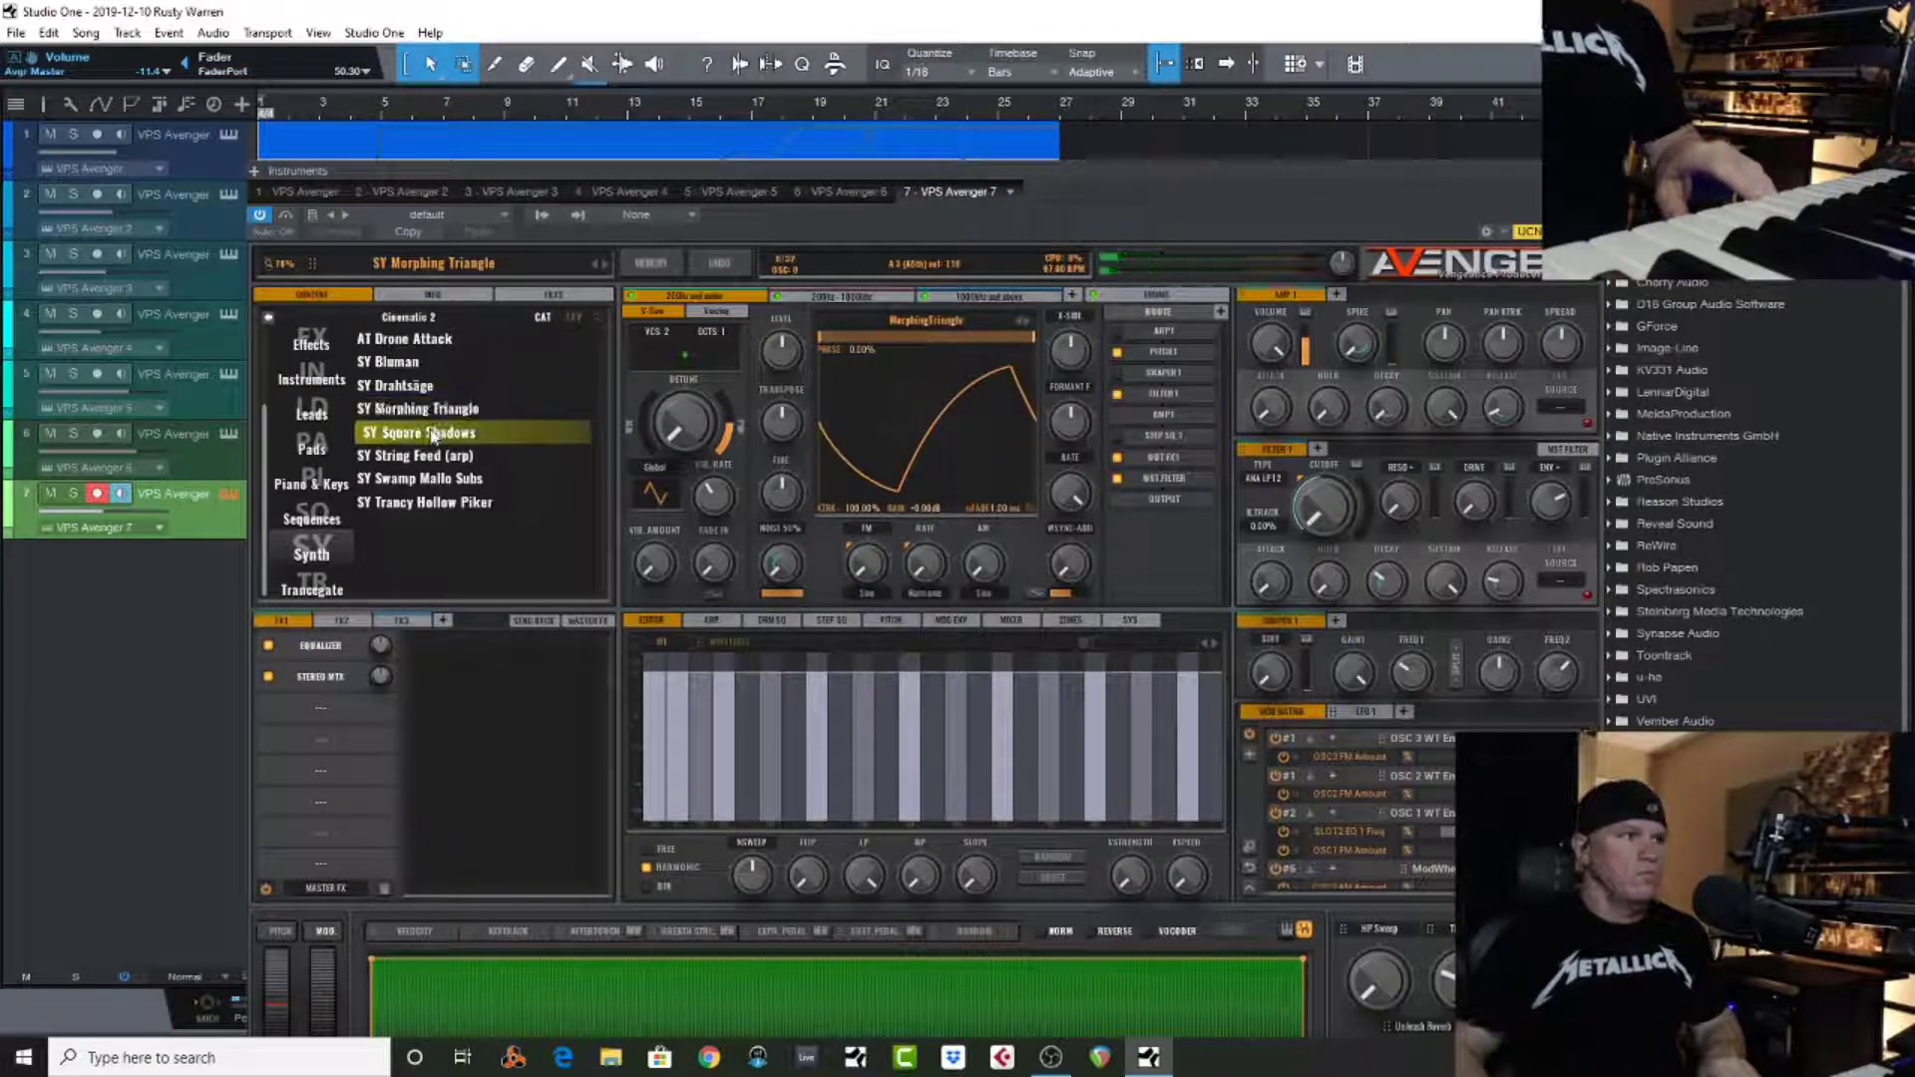
pyautogui.click(439, 434)
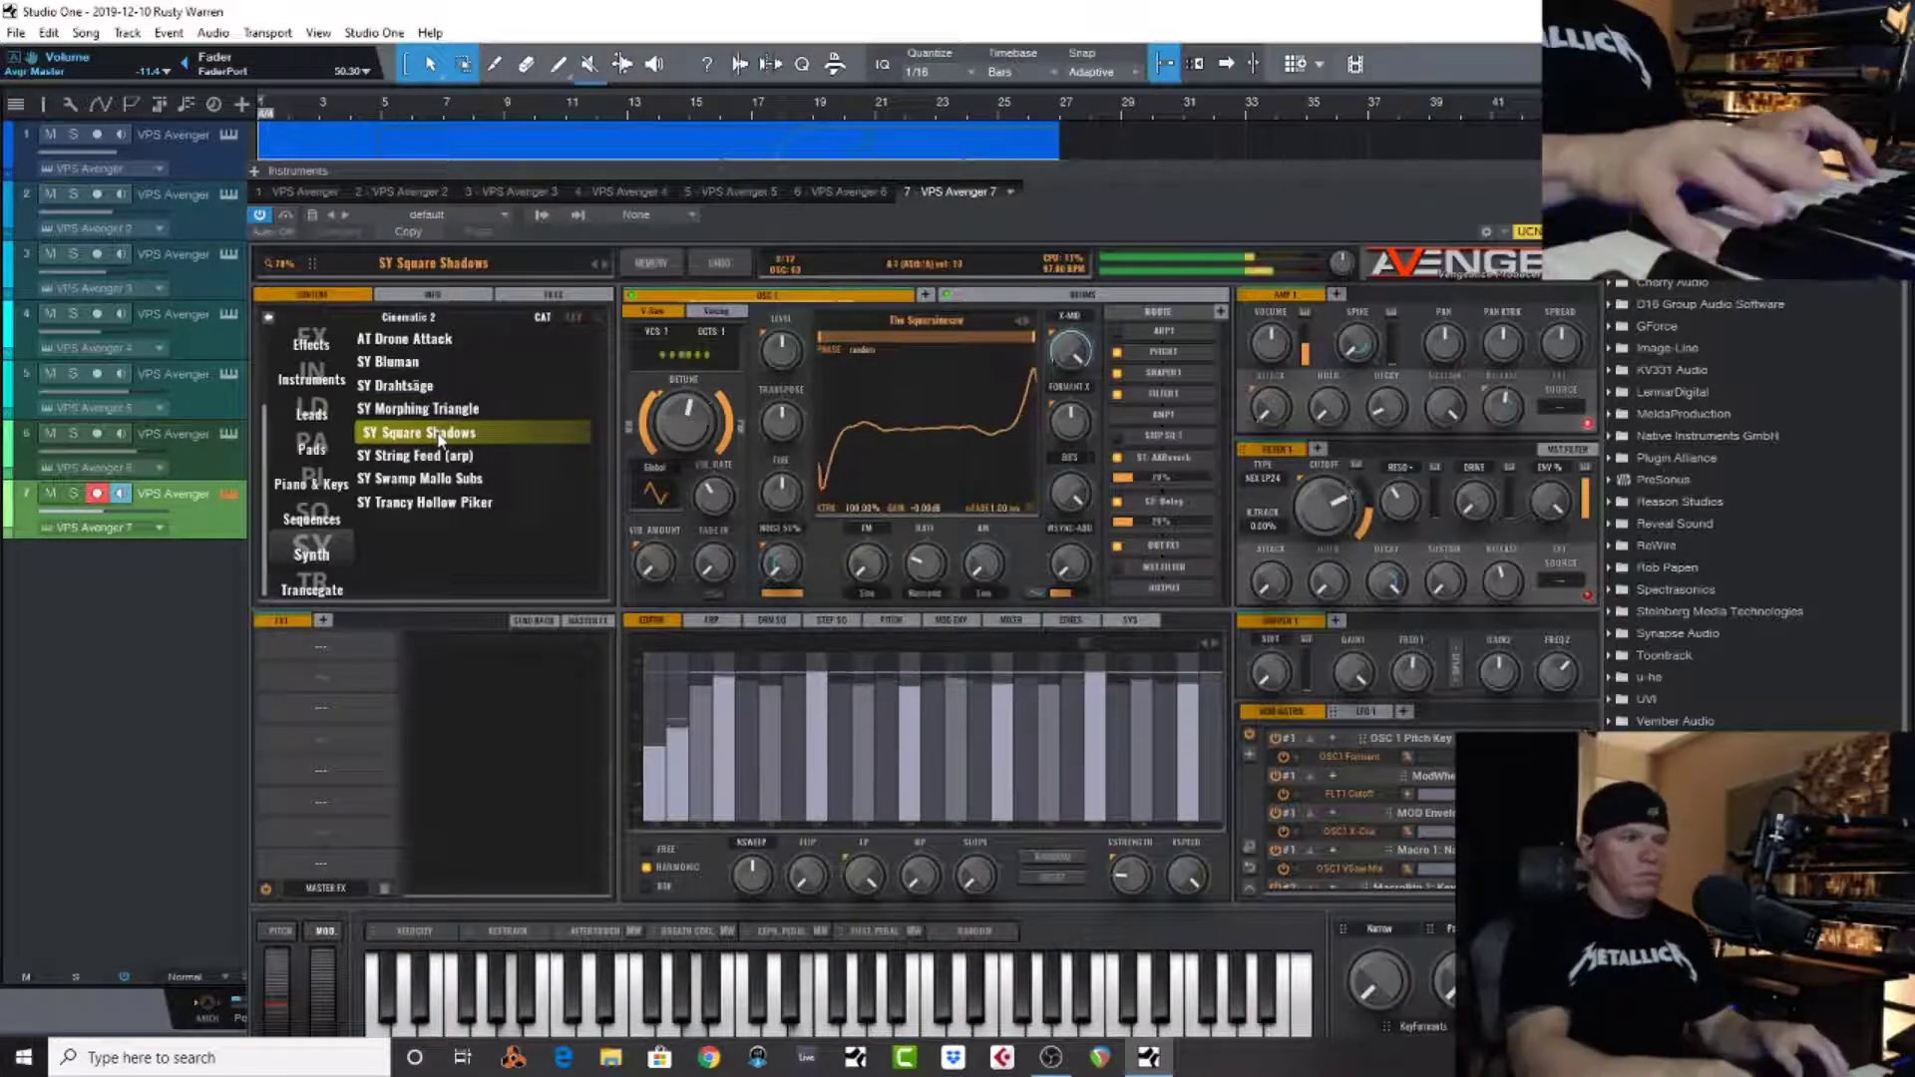
pyautogui.click(461, 456)
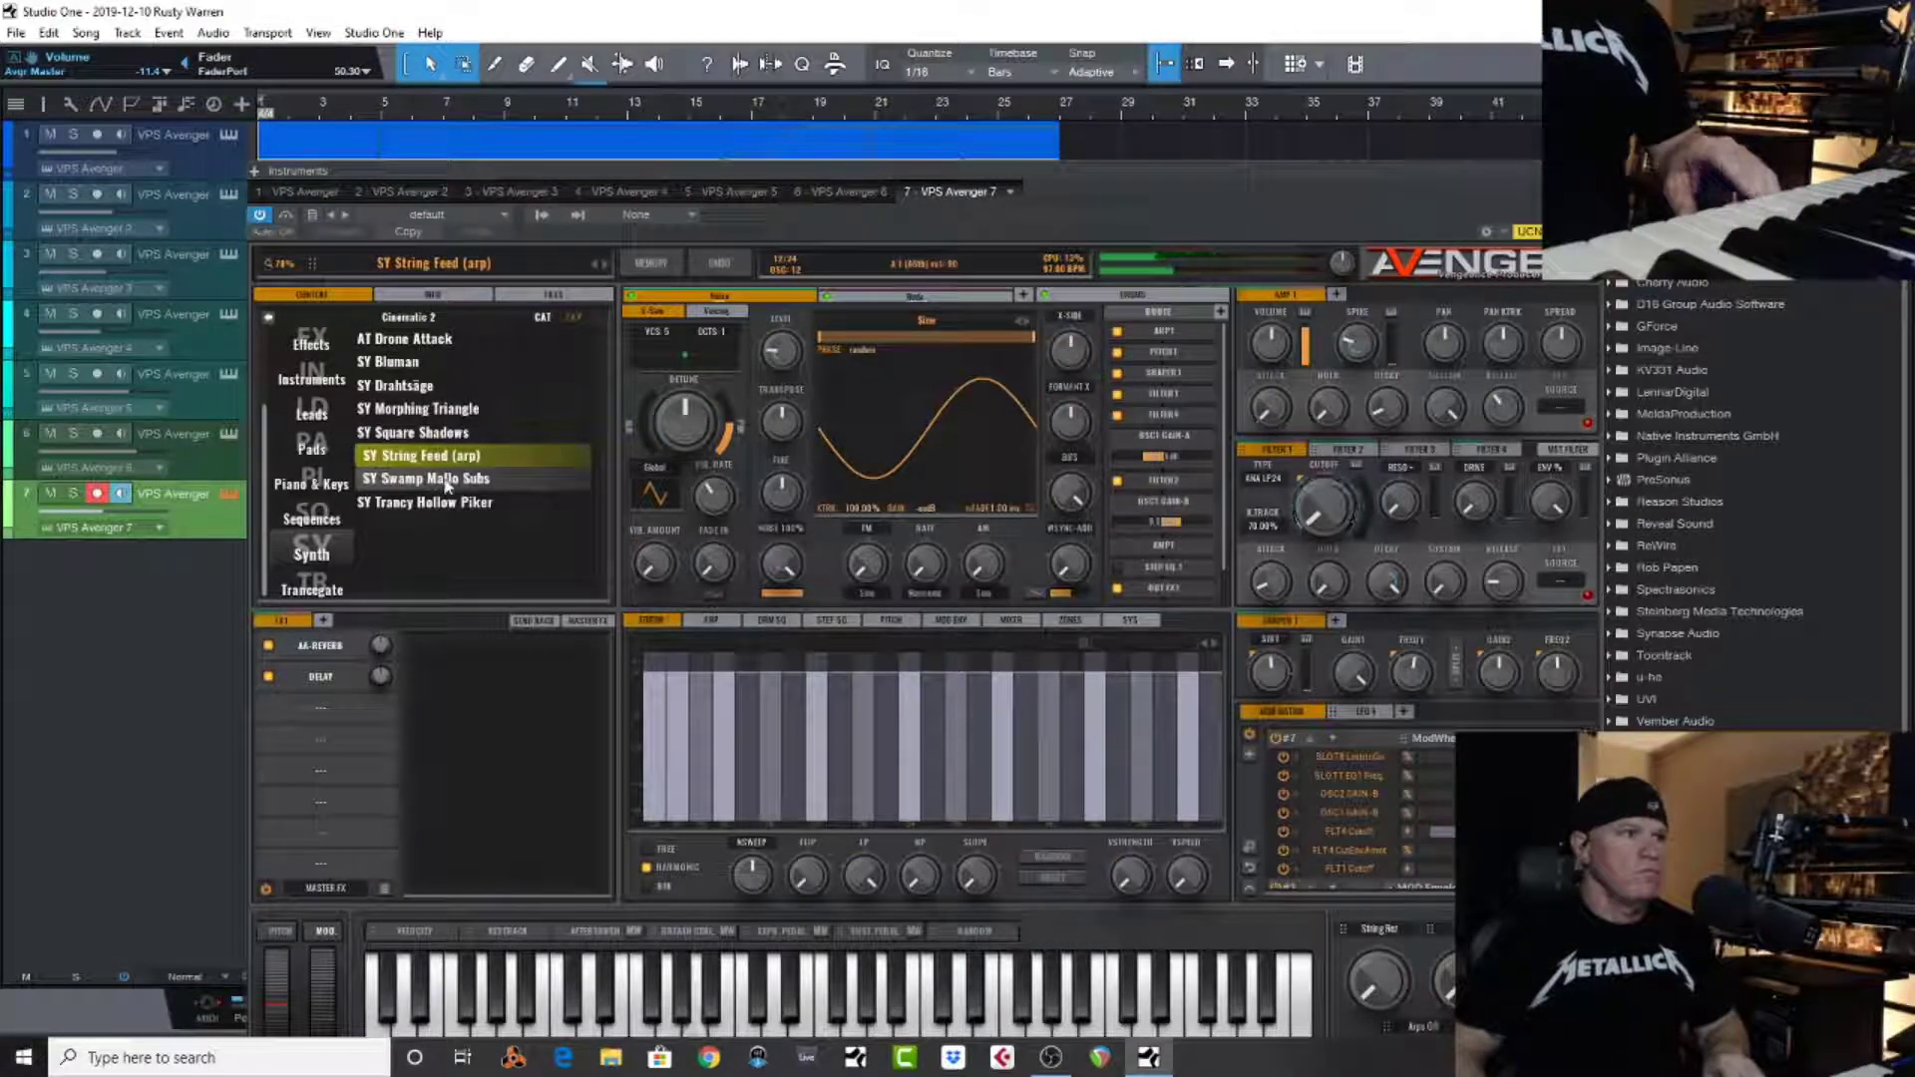
pyautogui.click(517, 482)
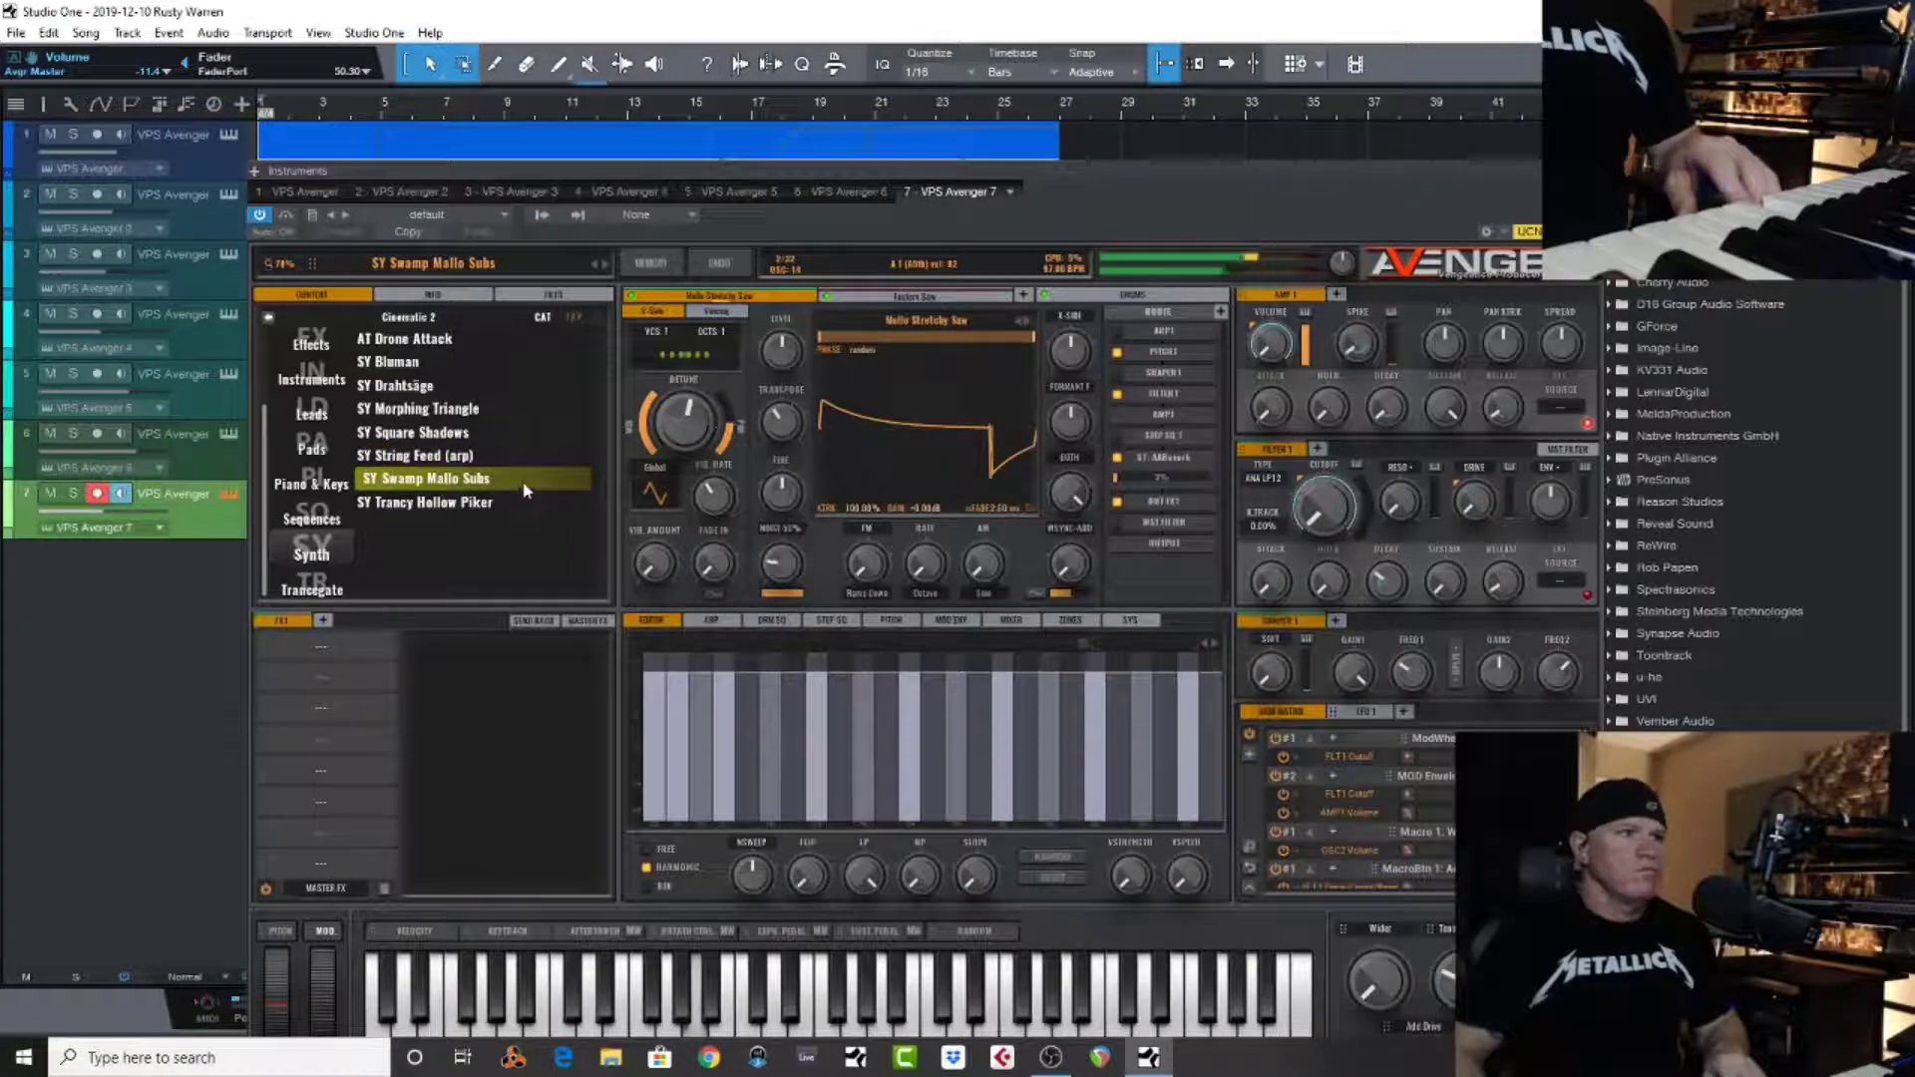
# Hide the instrument, play the song from the start, and lower the seventh track's volume to -12.1 dB
pyautogui.press('F11')
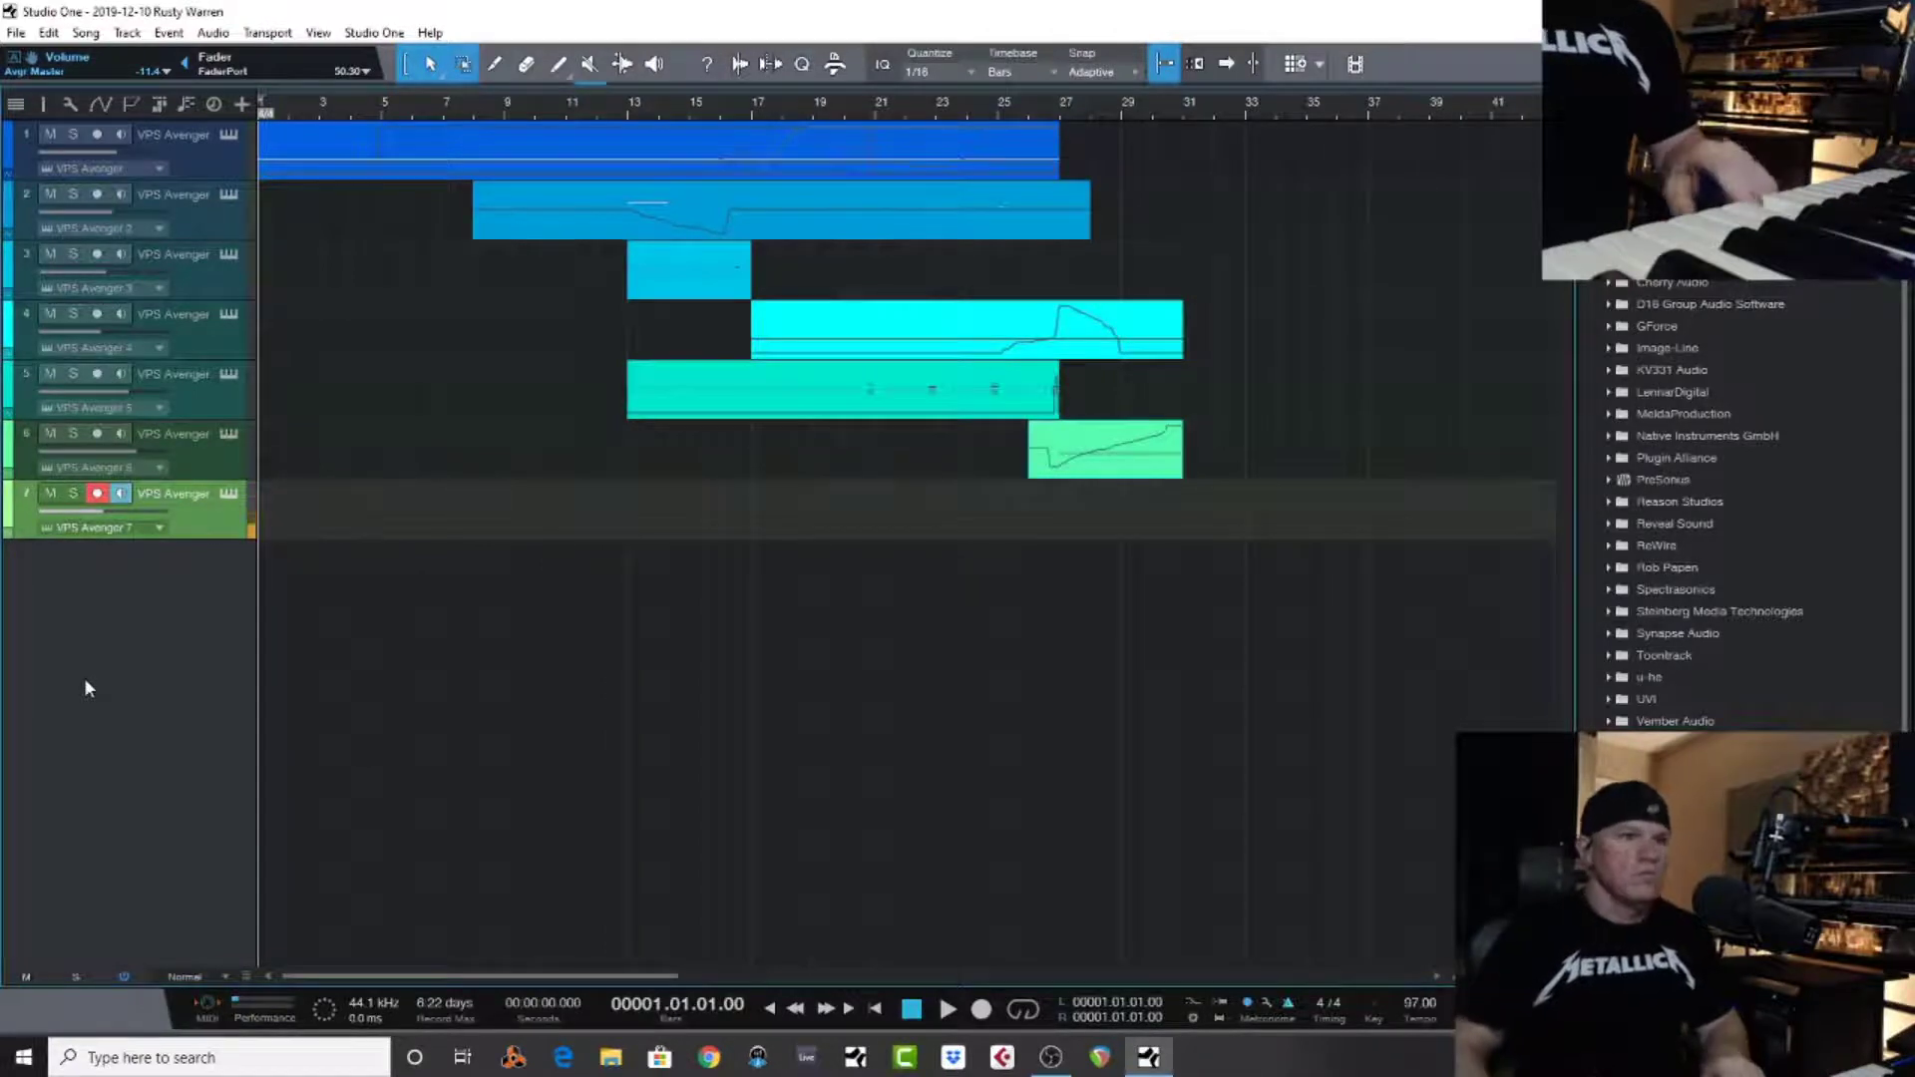
pyautogui.press('space')
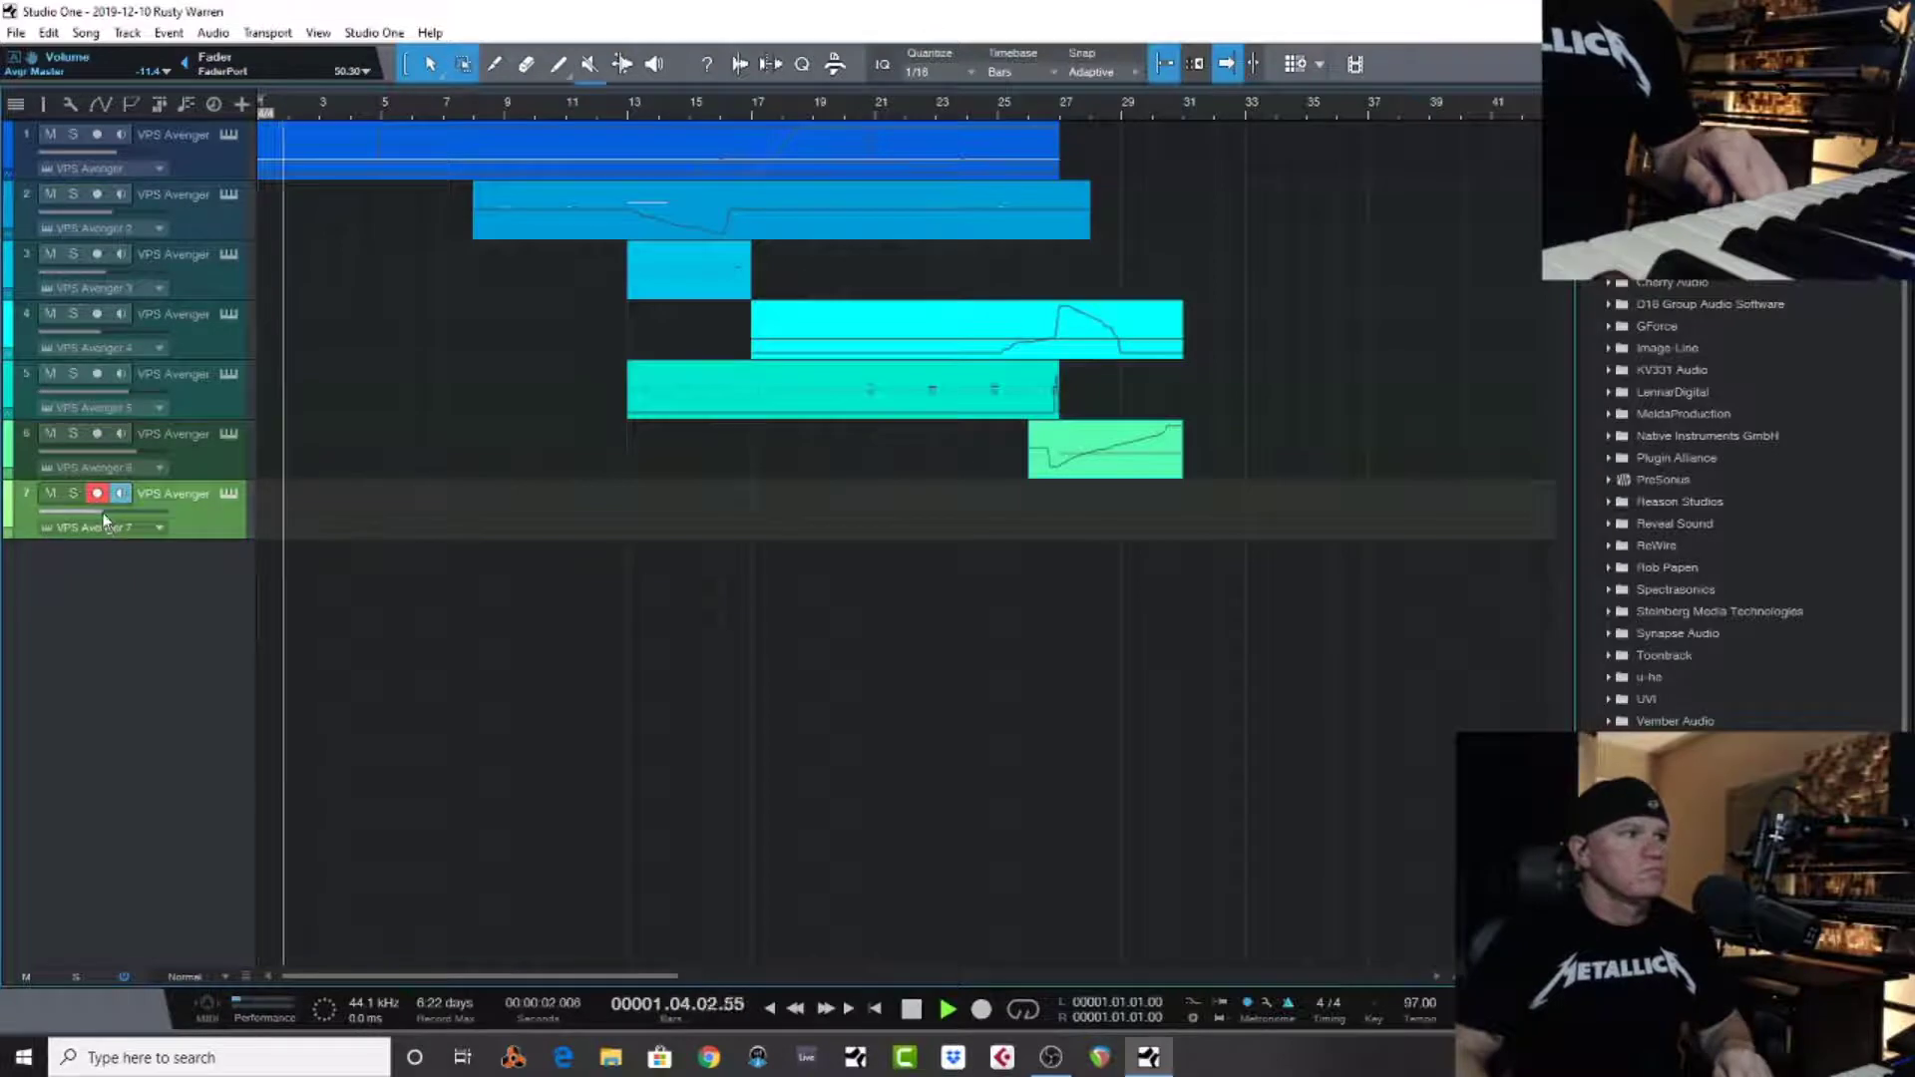
pyautogui.moveTo(104, 512); pyautogui.dragTo(98, 520)
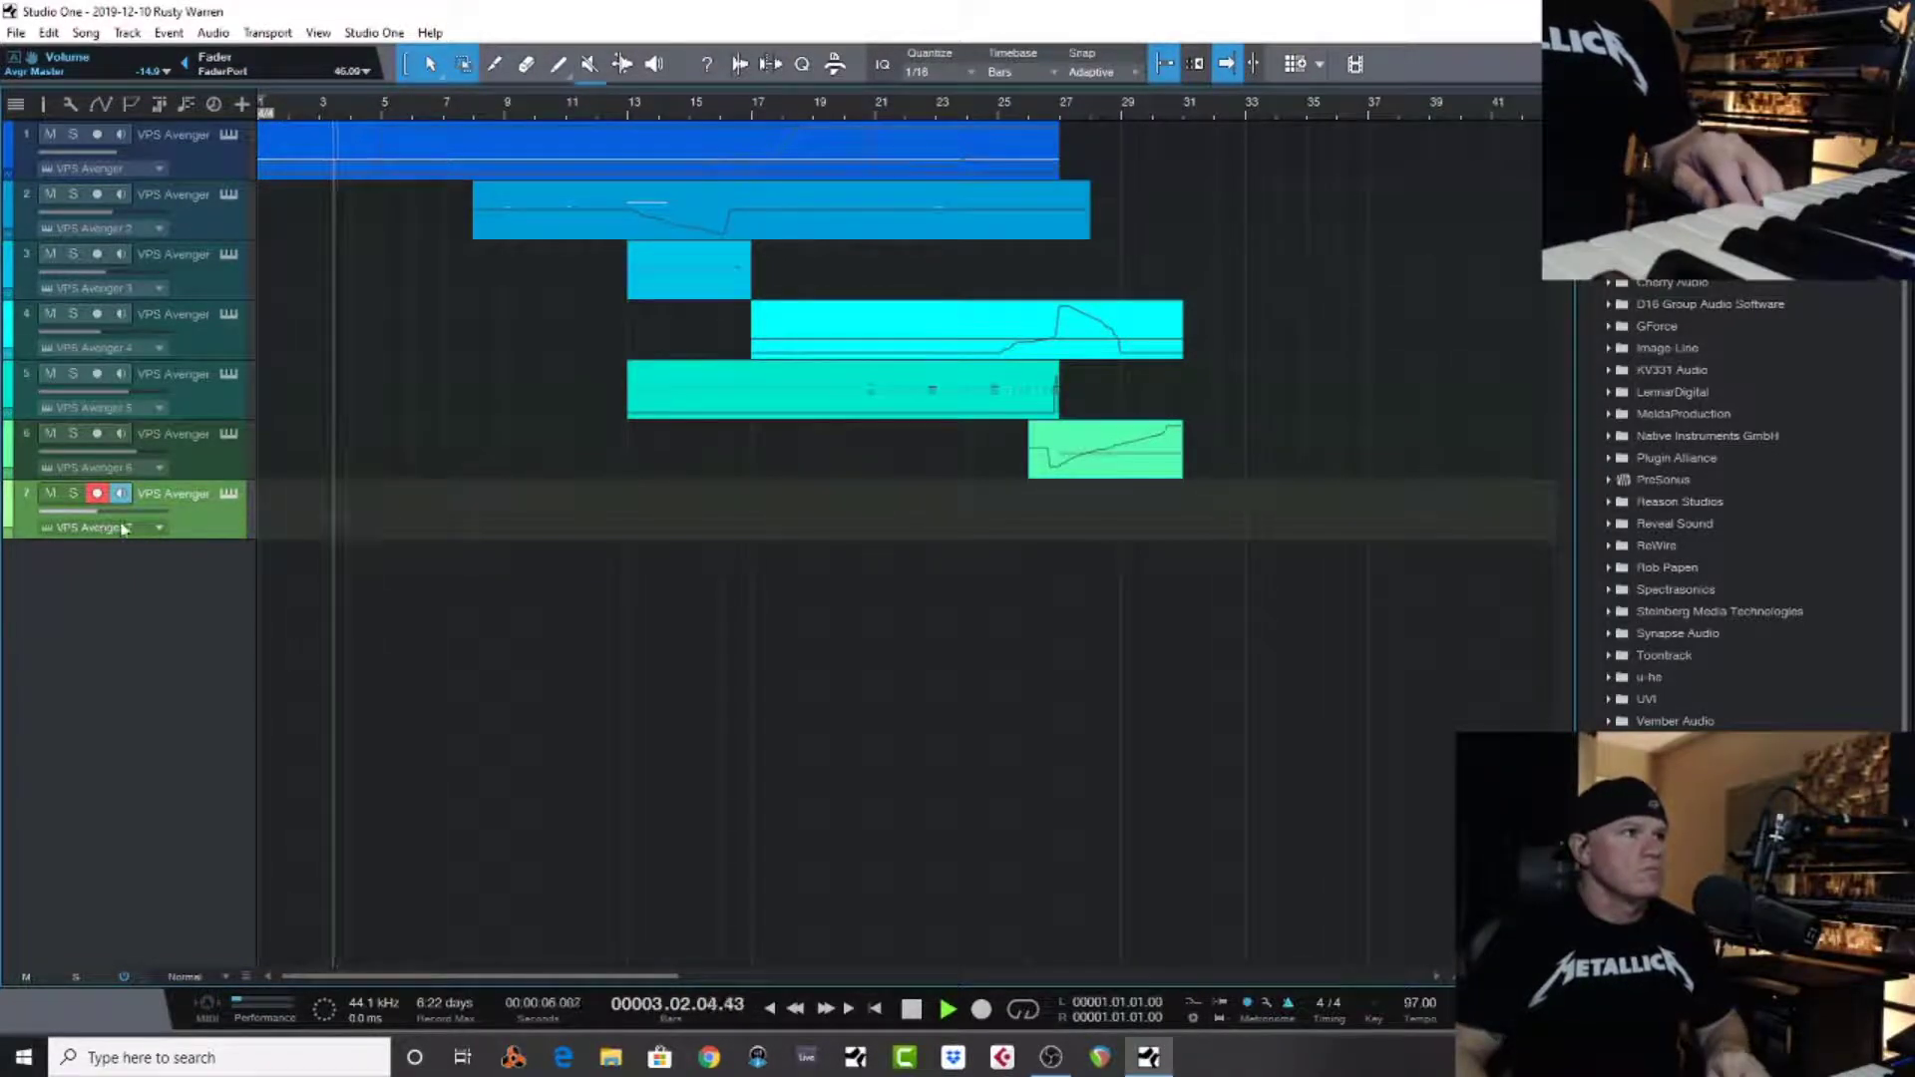
pyautogui.moveTo(99, 512); pyautogui.dragTo(107, 523)
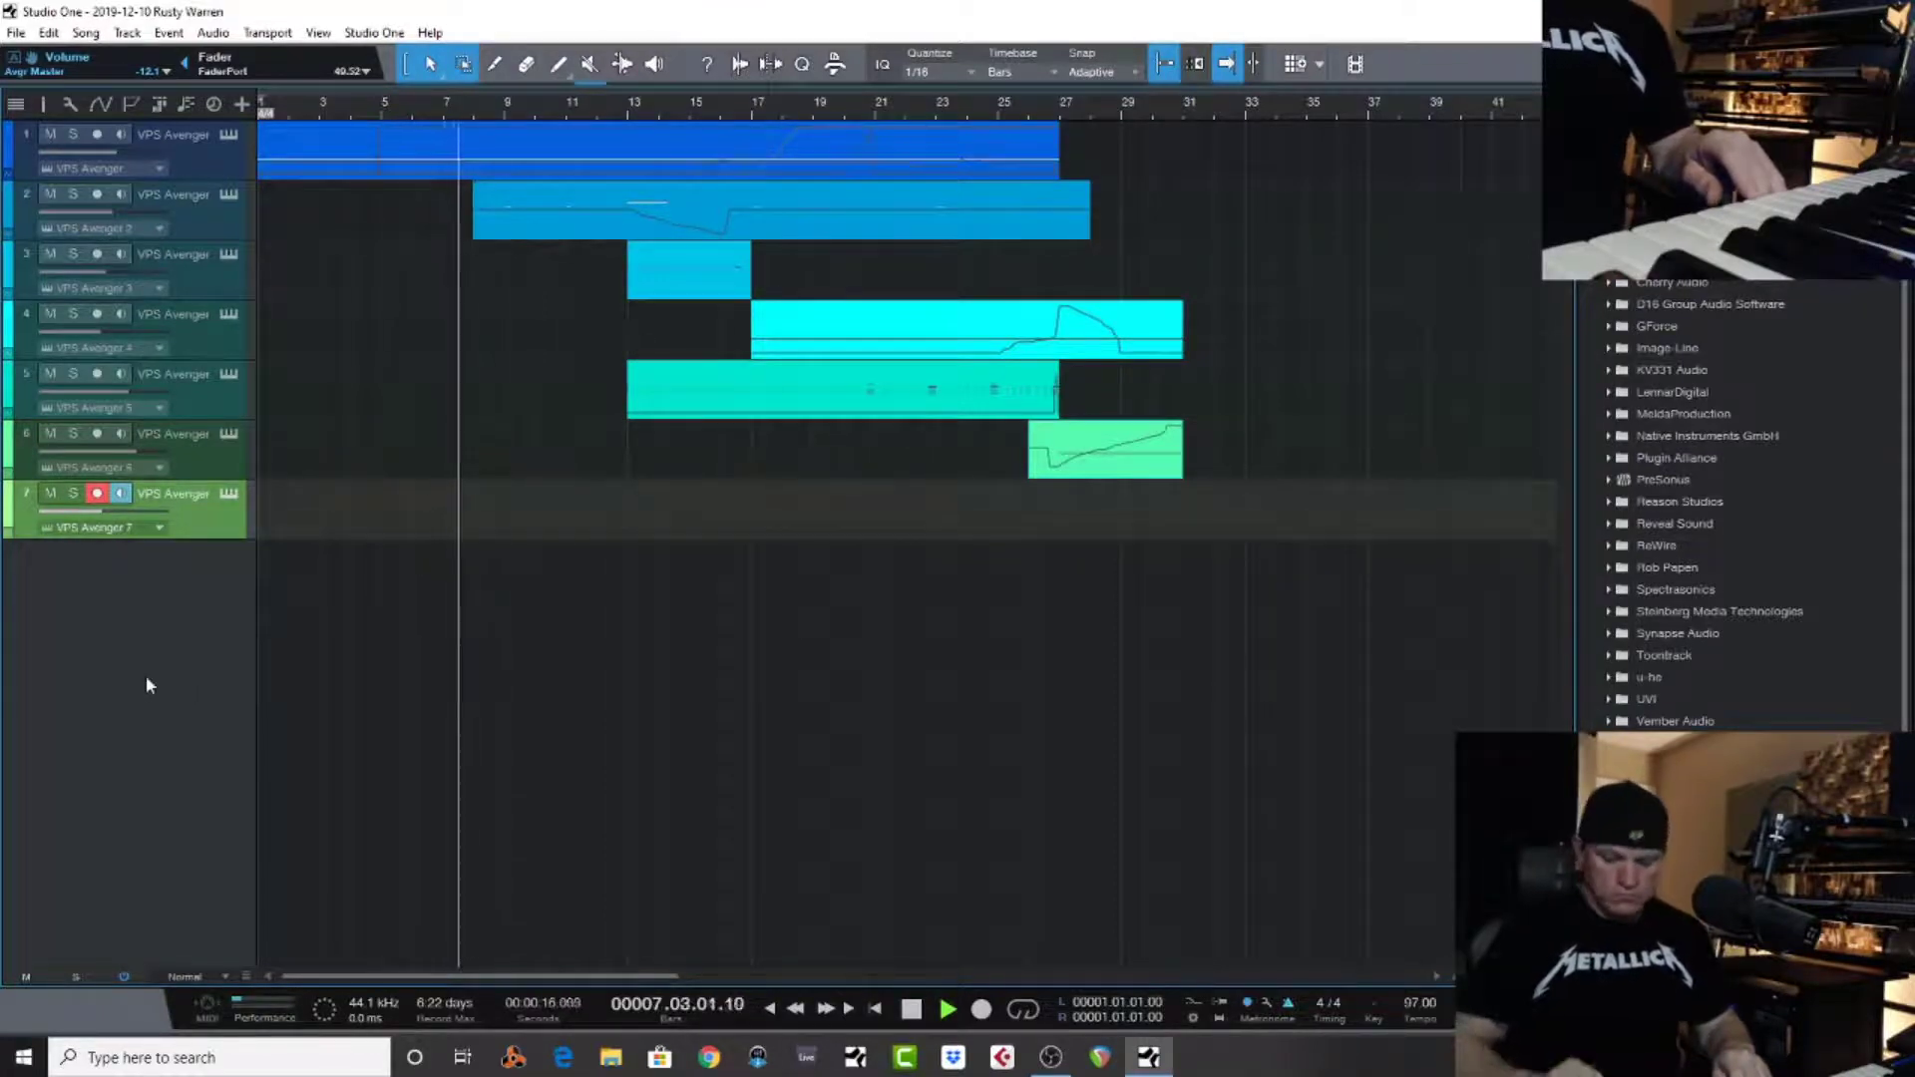
# Record a sustained SY Swamp Mallo Subs note on the seventh track from bar 13 to bar 27 while moving the macros
pyautogui.press('KP_Multiply')
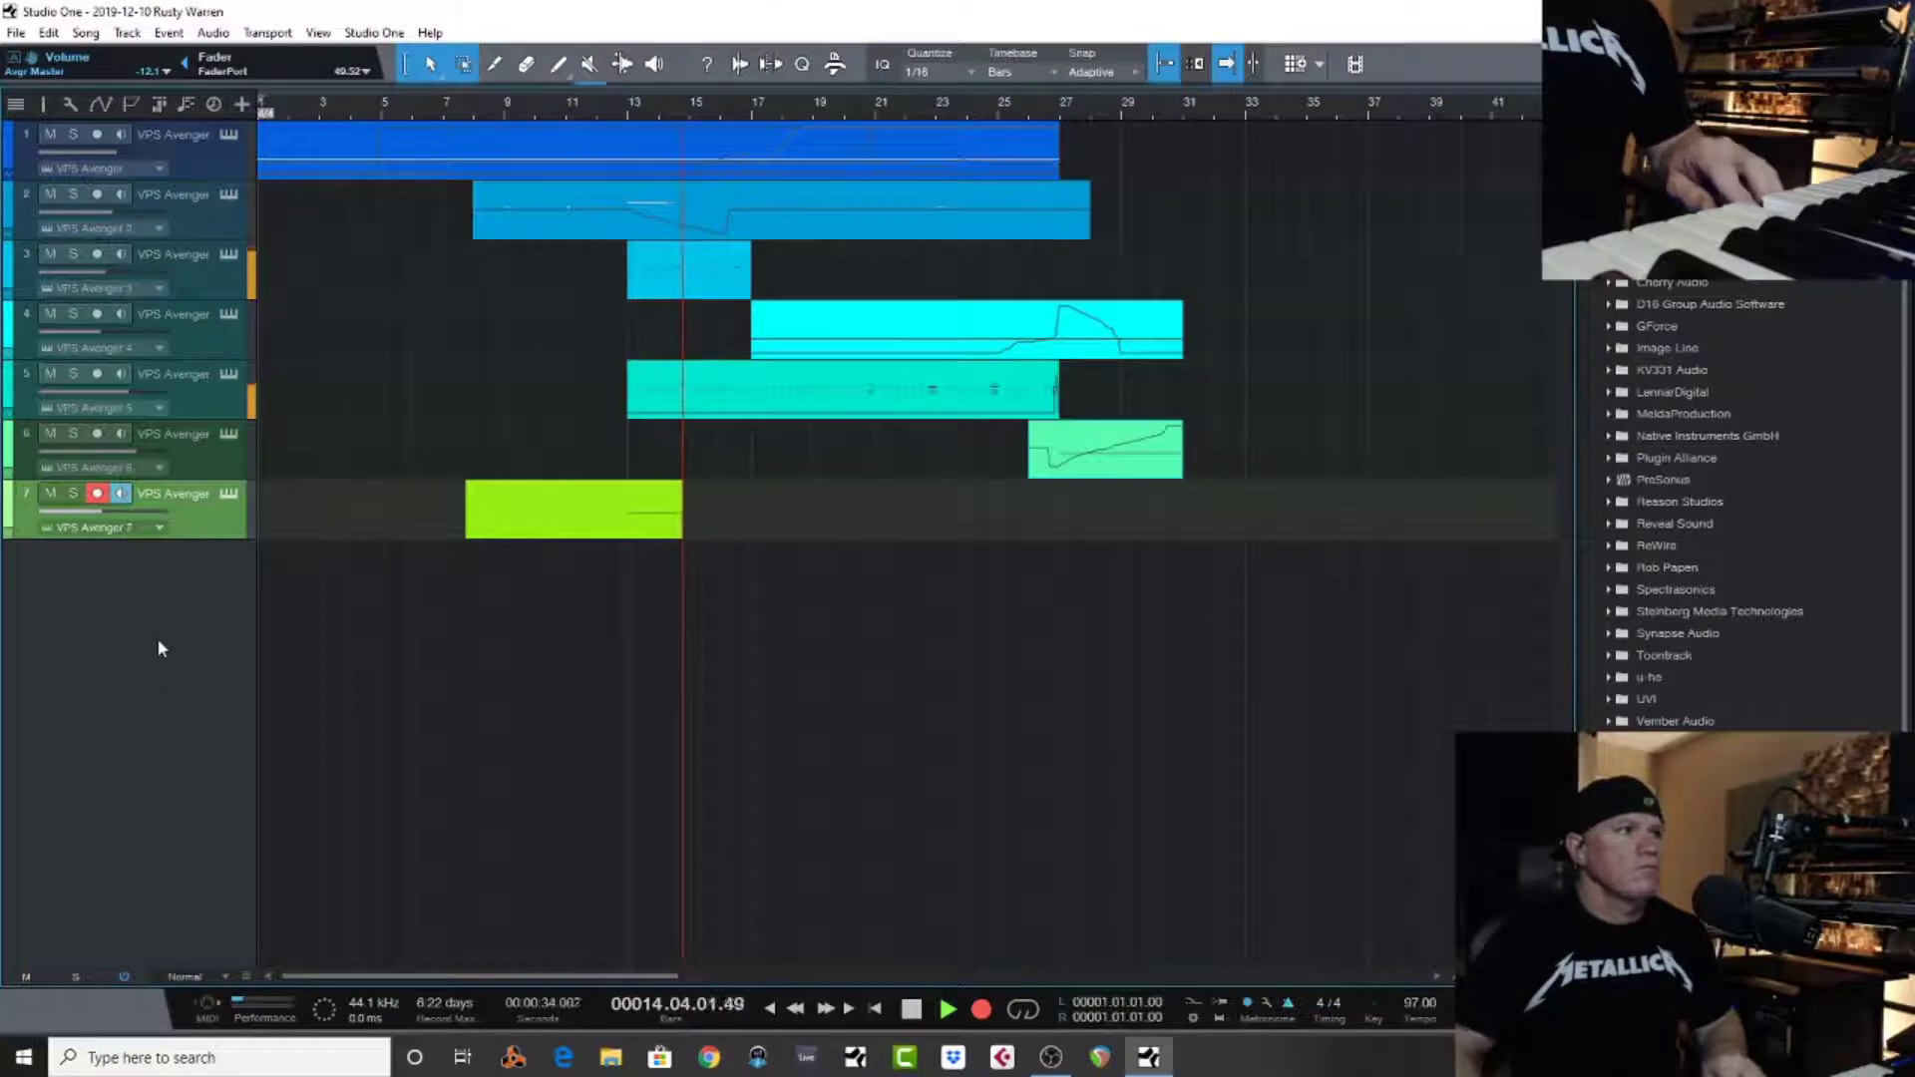
pyautogui.click(228, 493)
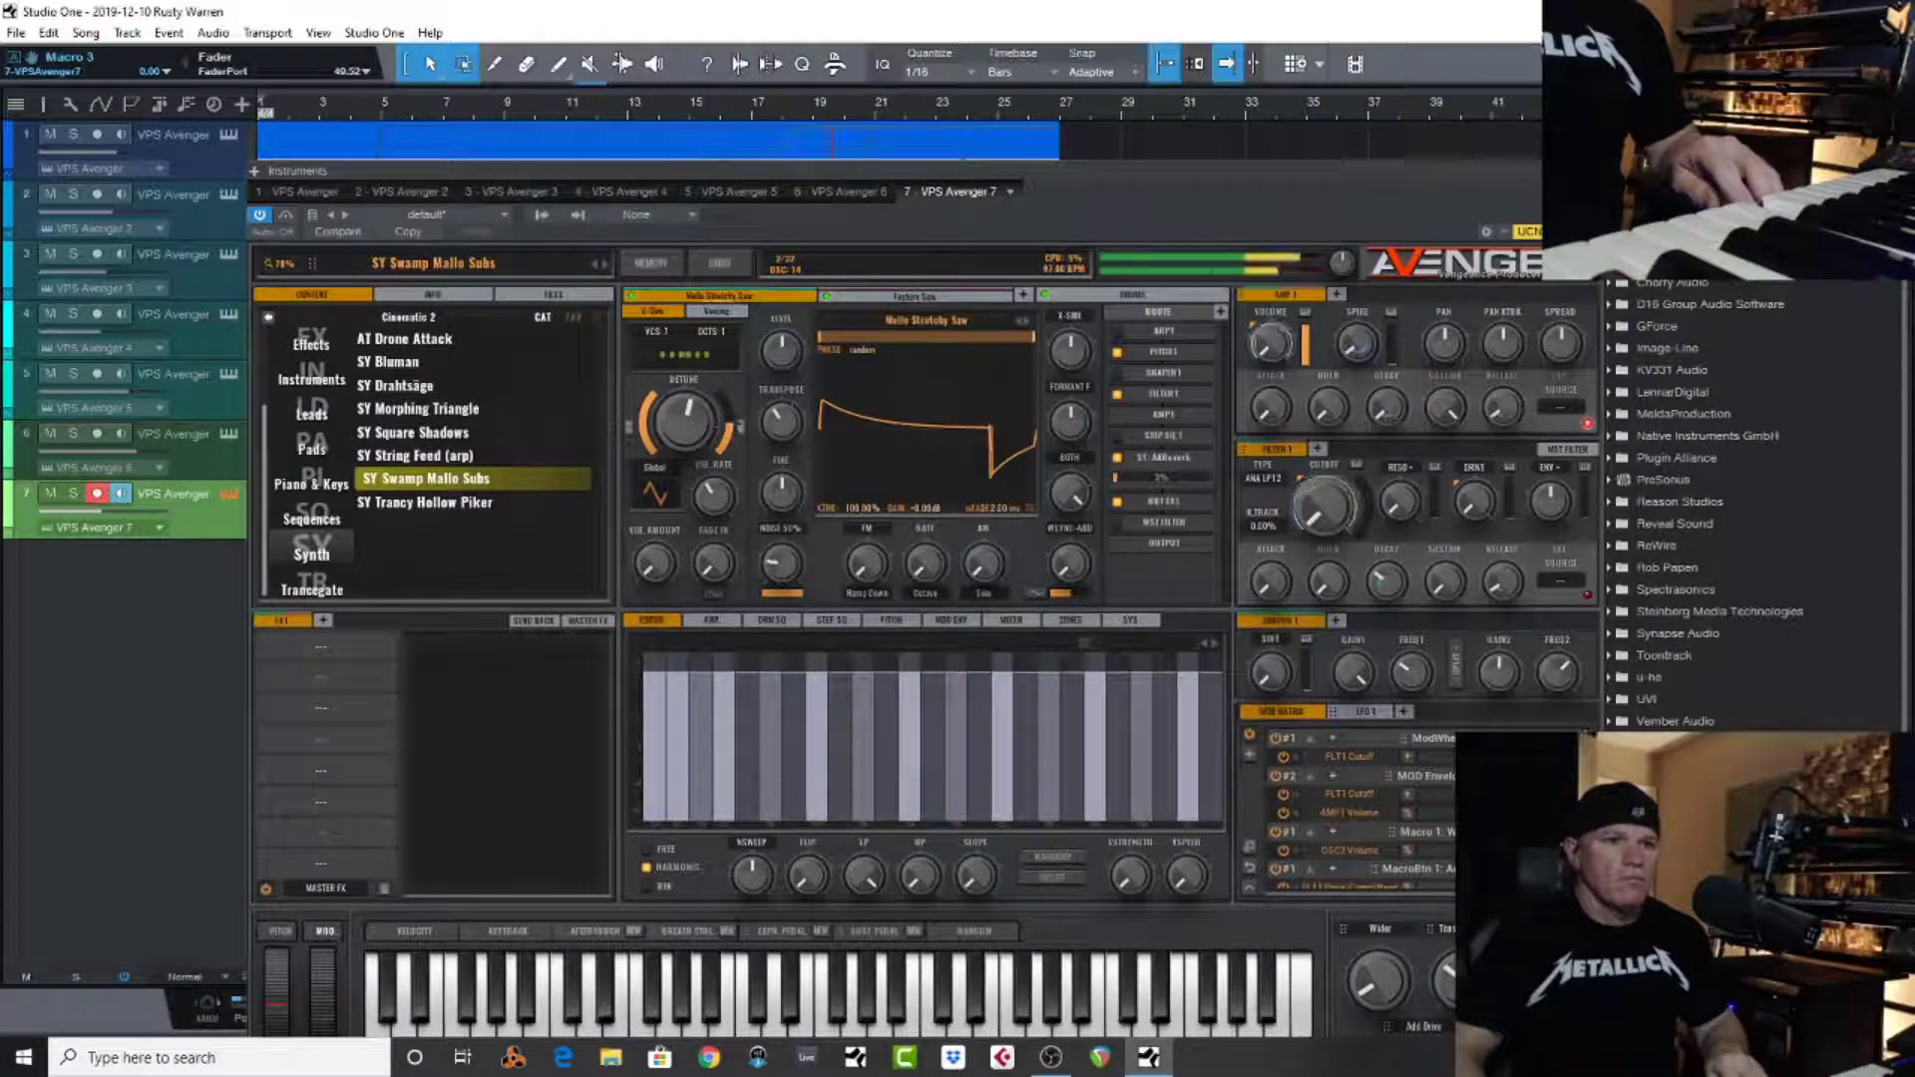
pyautogui.press('F11')
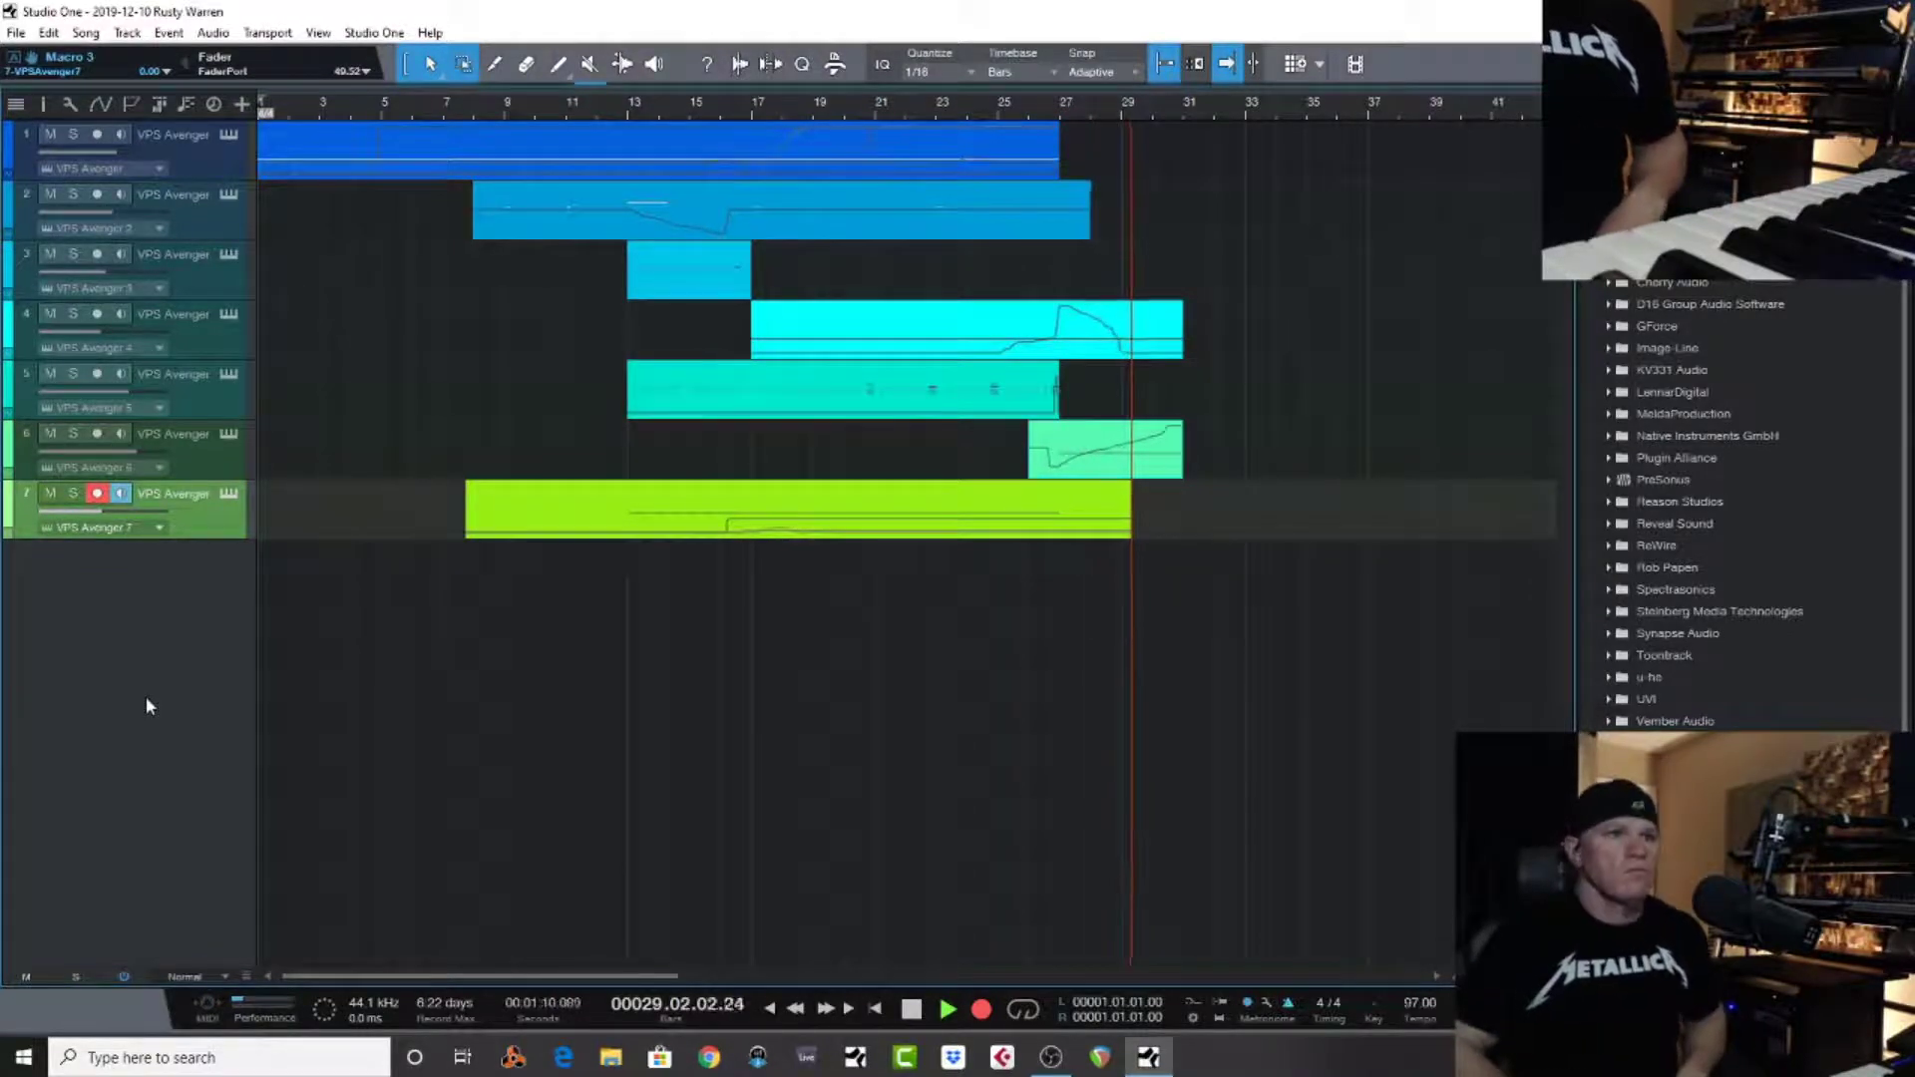
pyautogui.press('KP_Multiply')
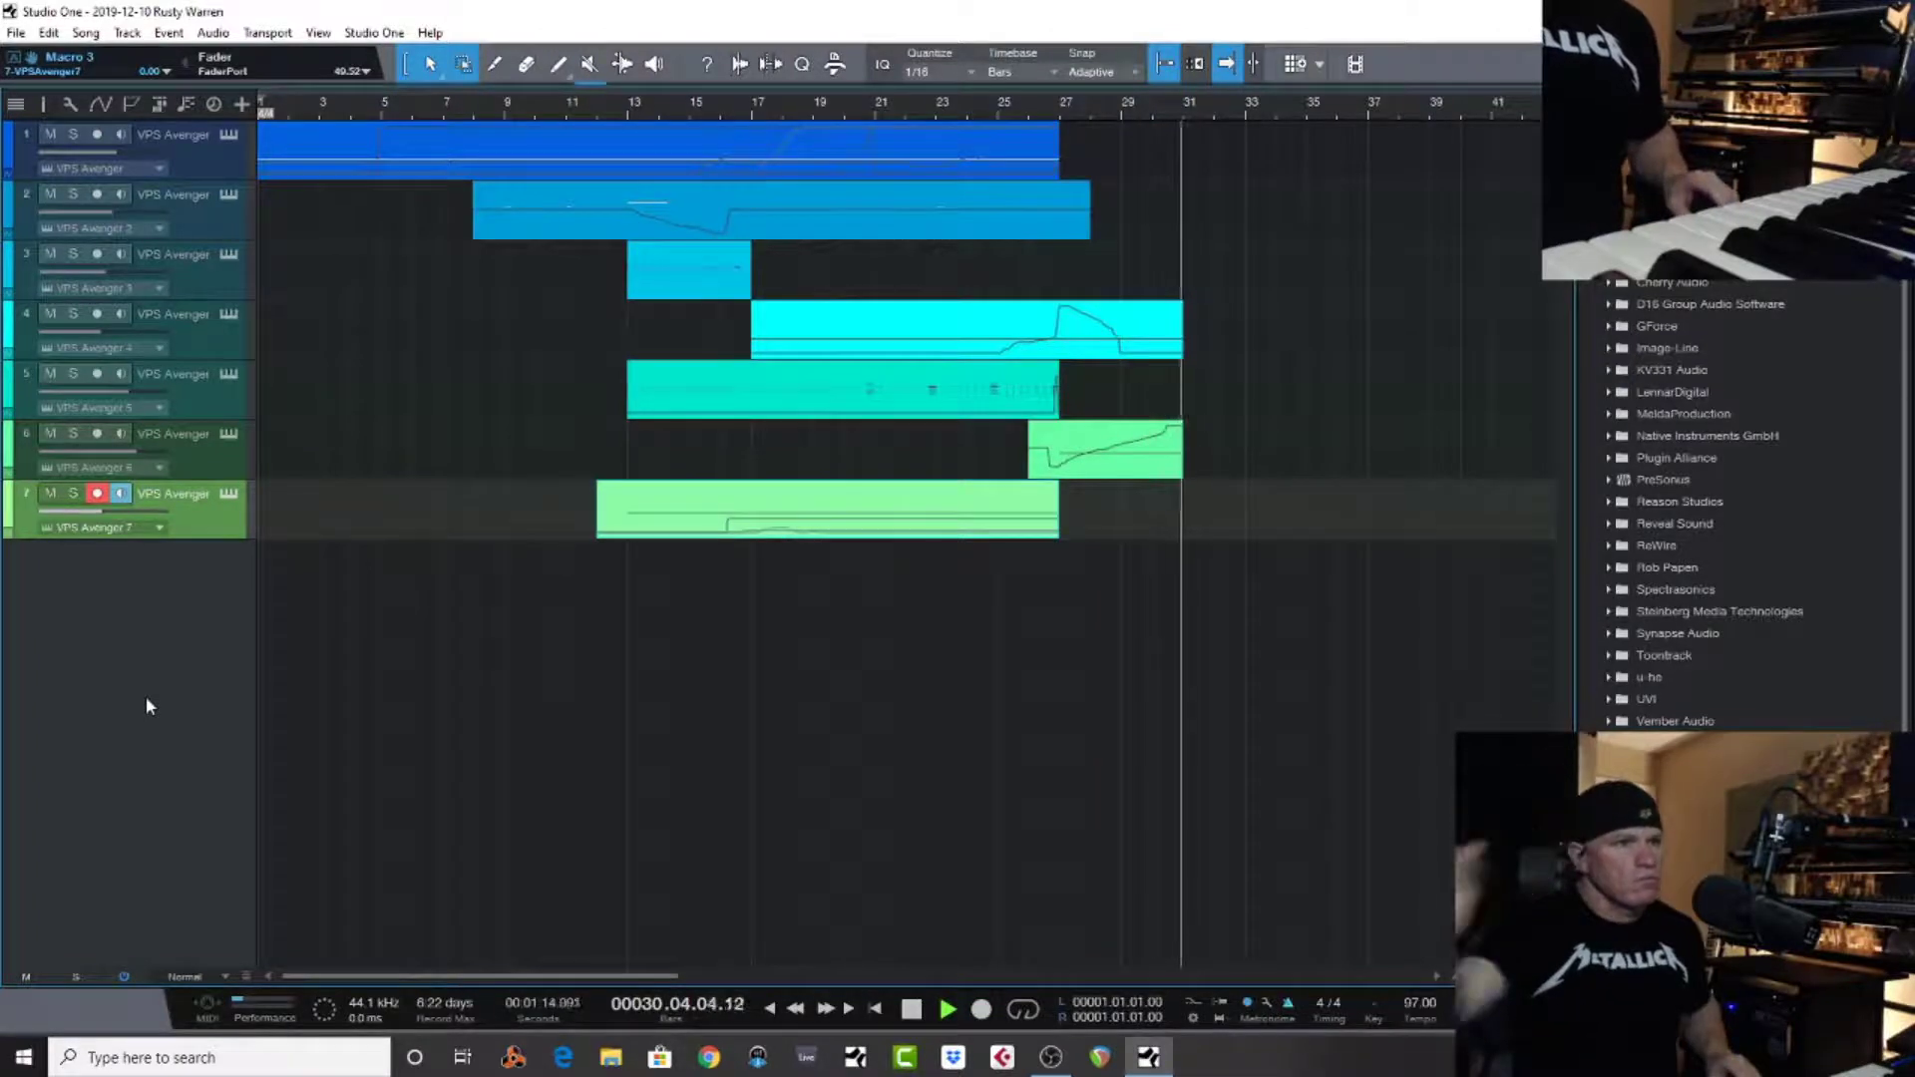
pyautogui.press('space')
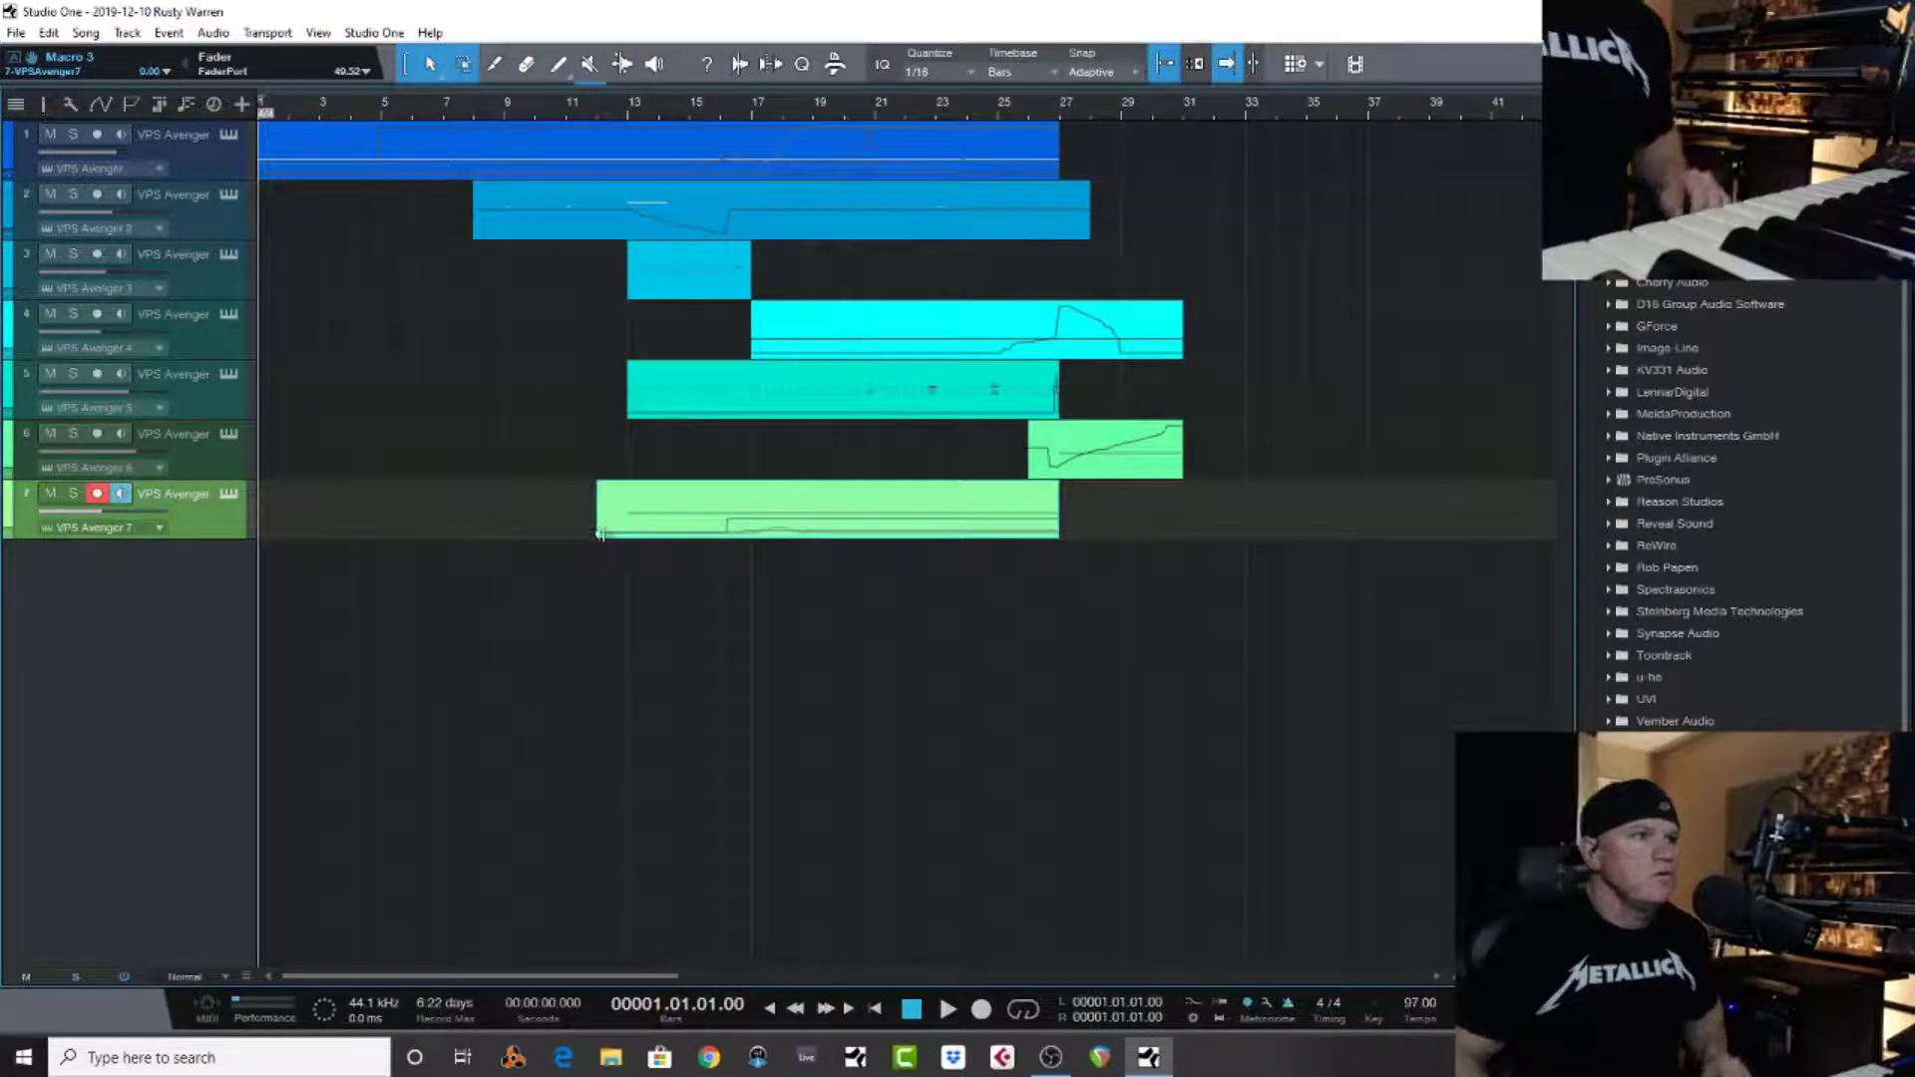
# Trim the seventh track's clip to start at bar 13, and play the arrangement from bar 9
pyautogui.moveTo(597, 533); pyautogui.dragTo(627, 533)
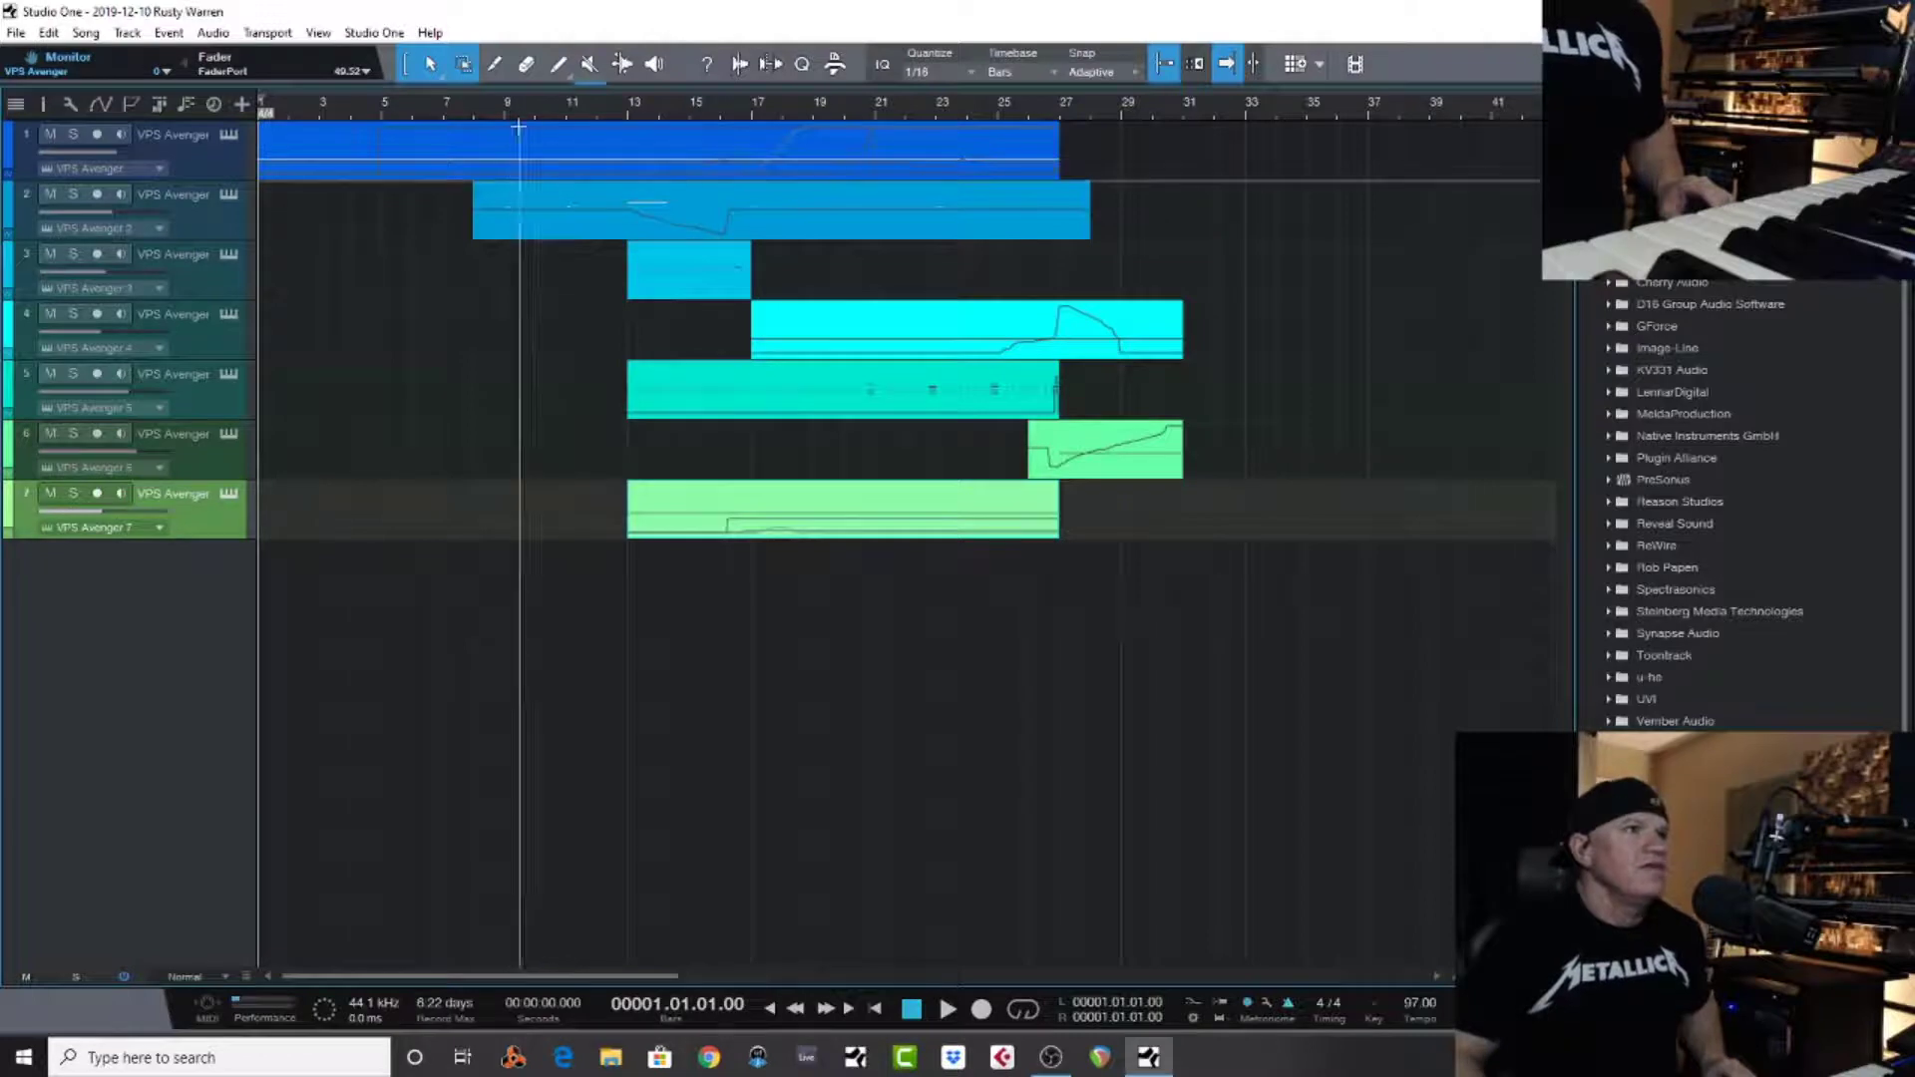
pyautogui.moveTo(506, 122); pyautogui.dragTo(525, 232)
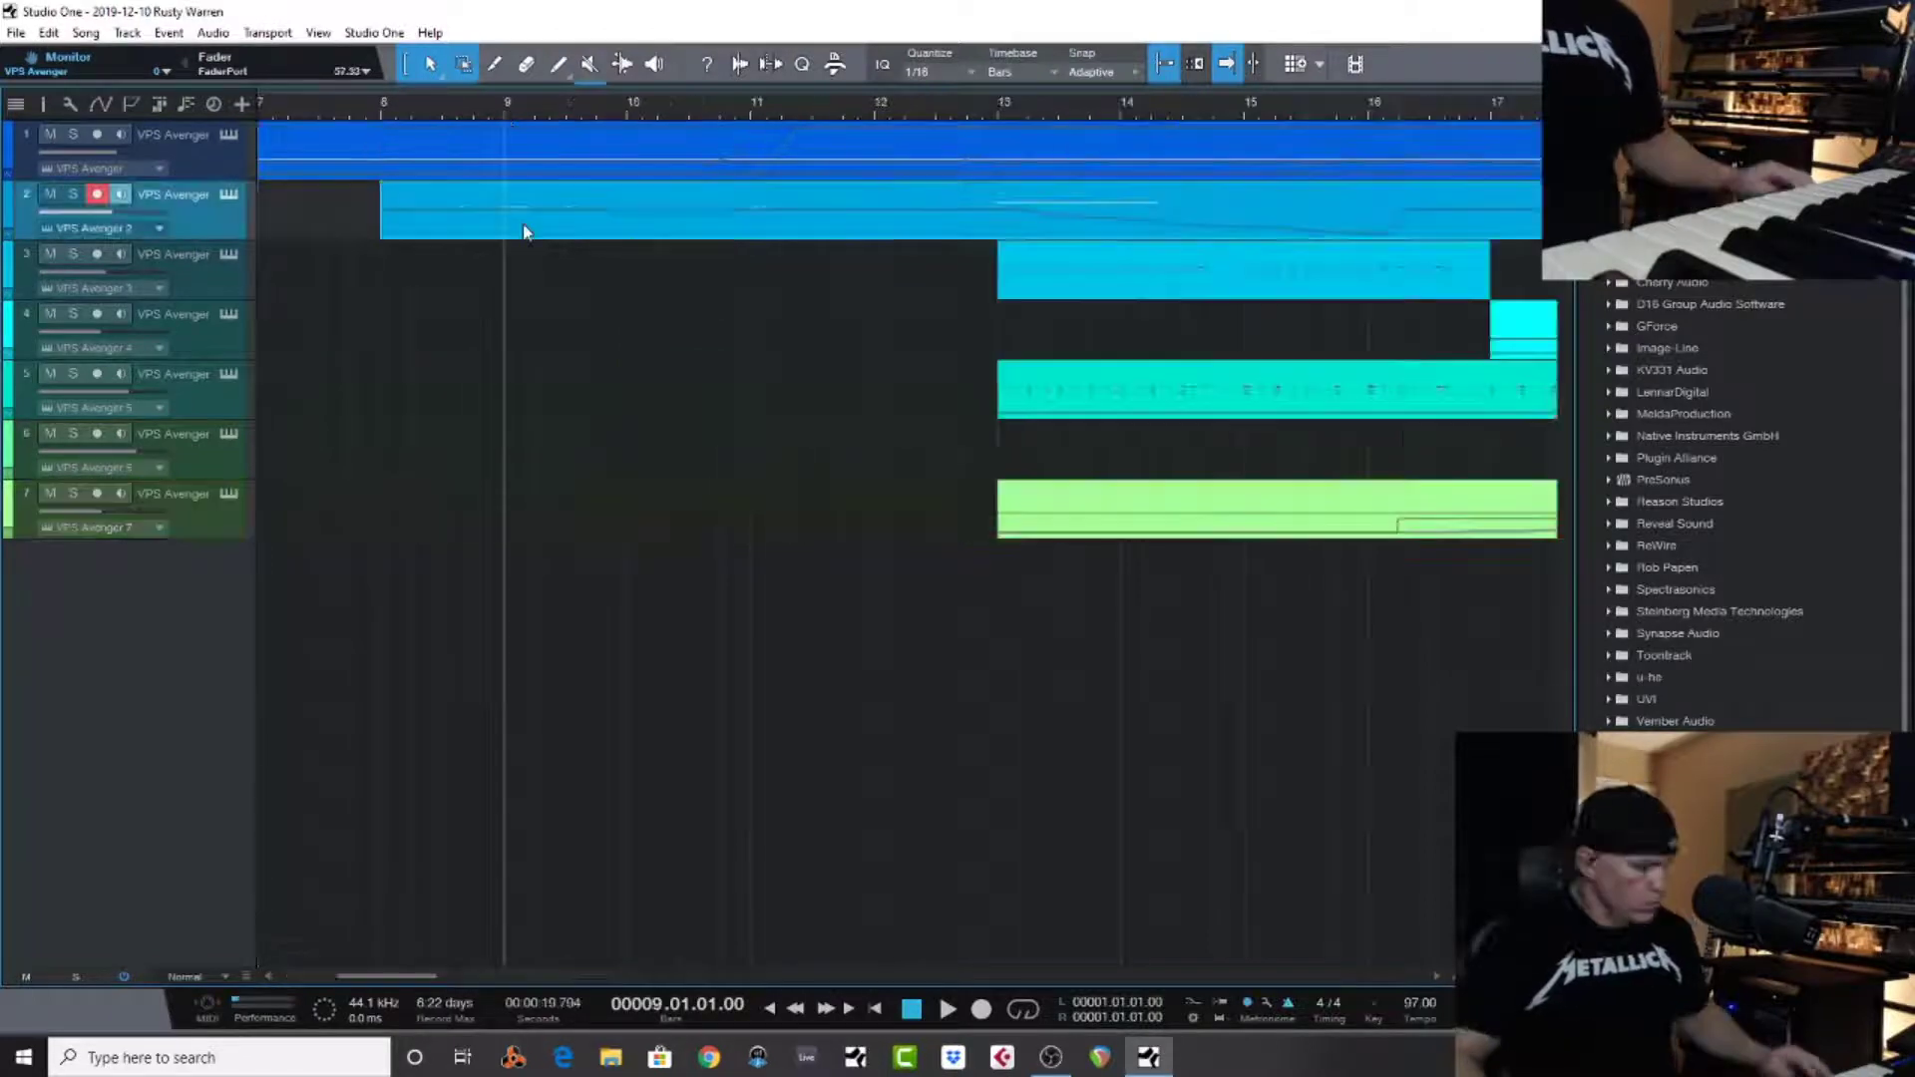
pyautogui.press('space')
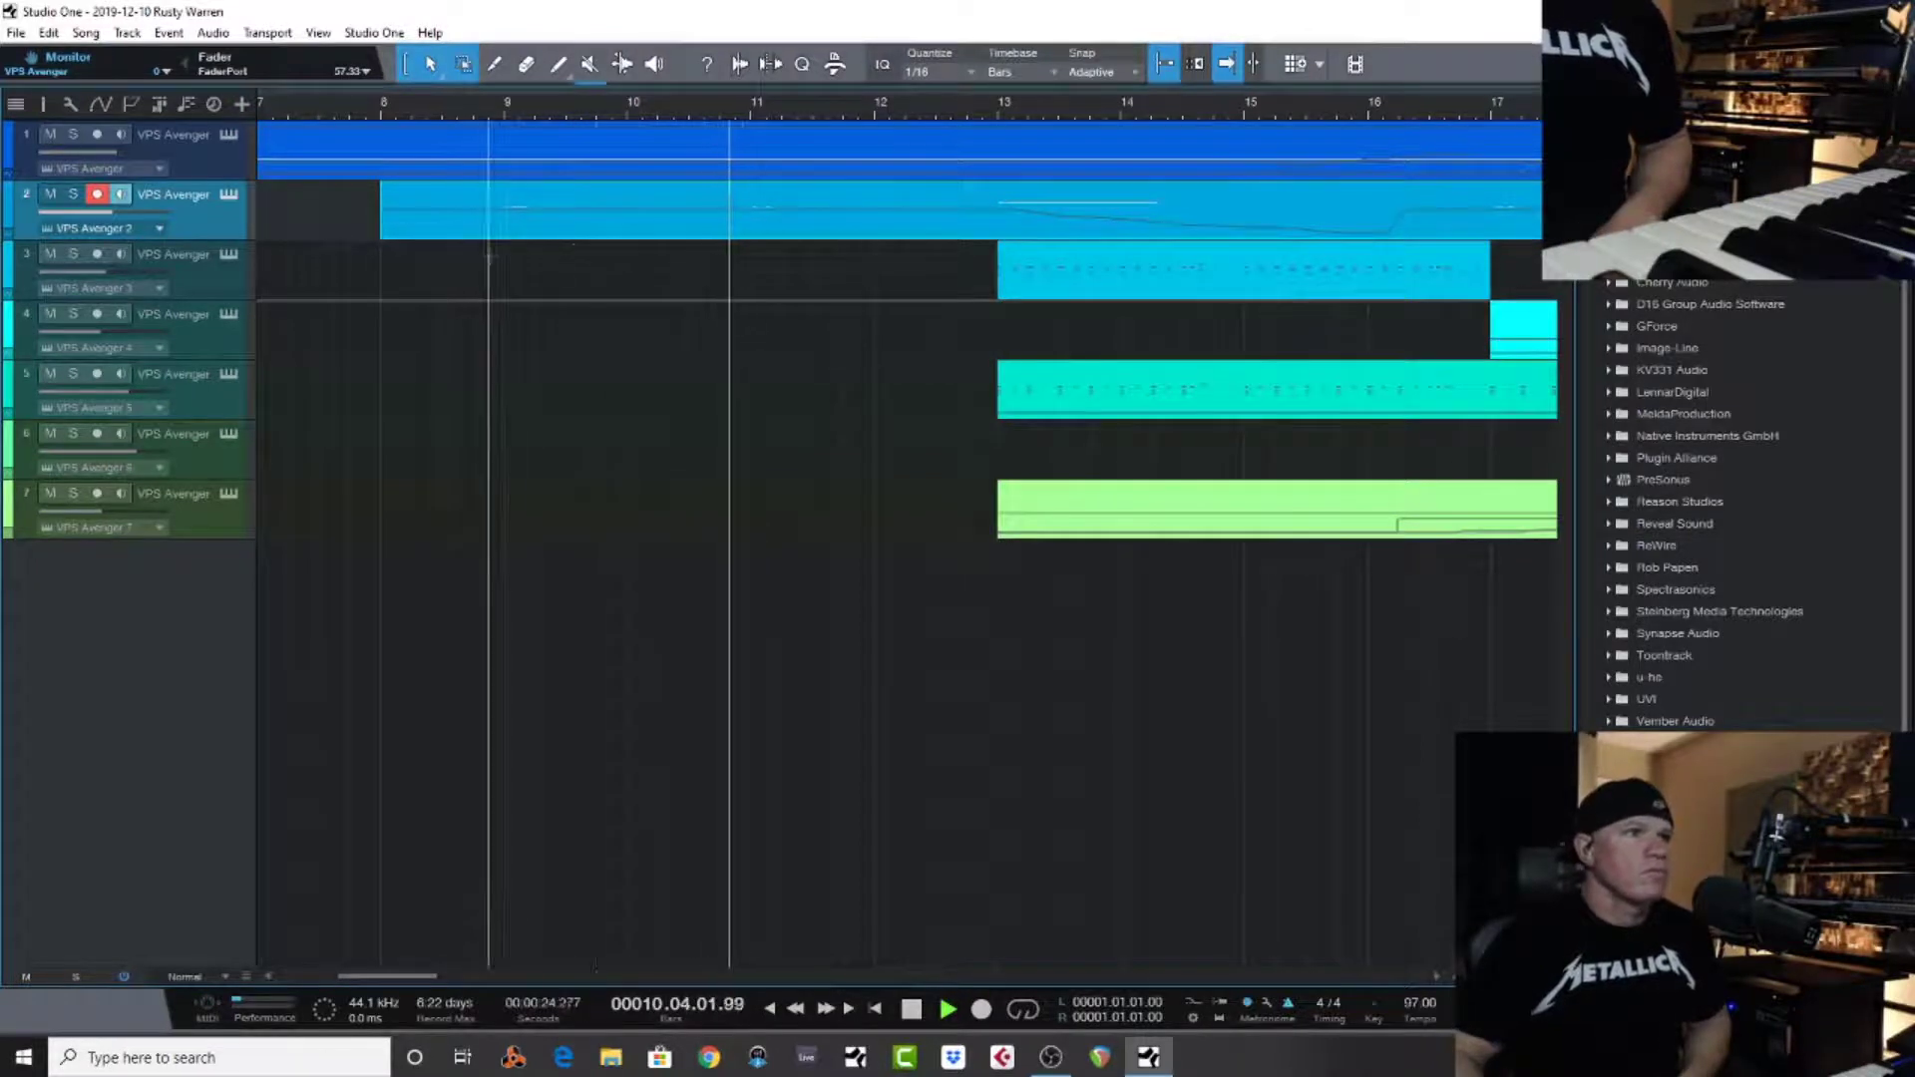
pyautogui.click(475, 163)
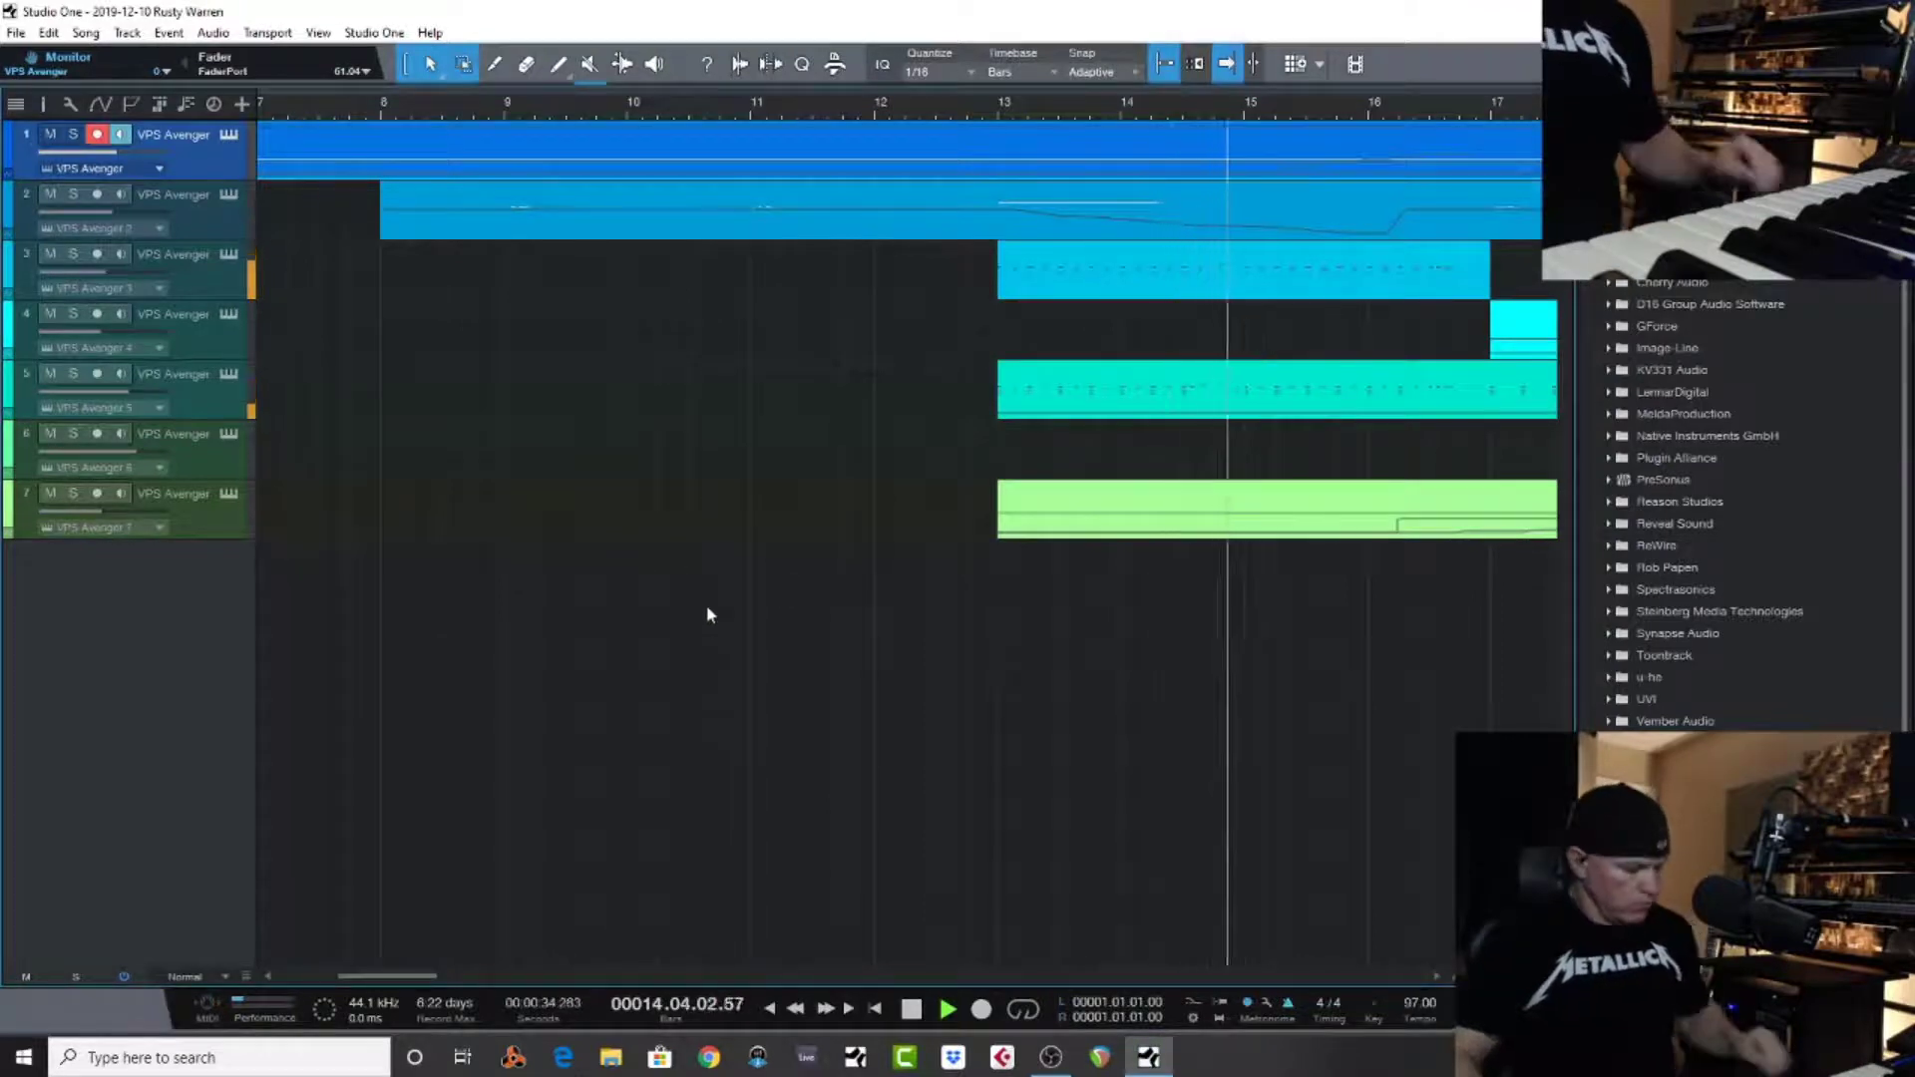
pyautogui.press('z')
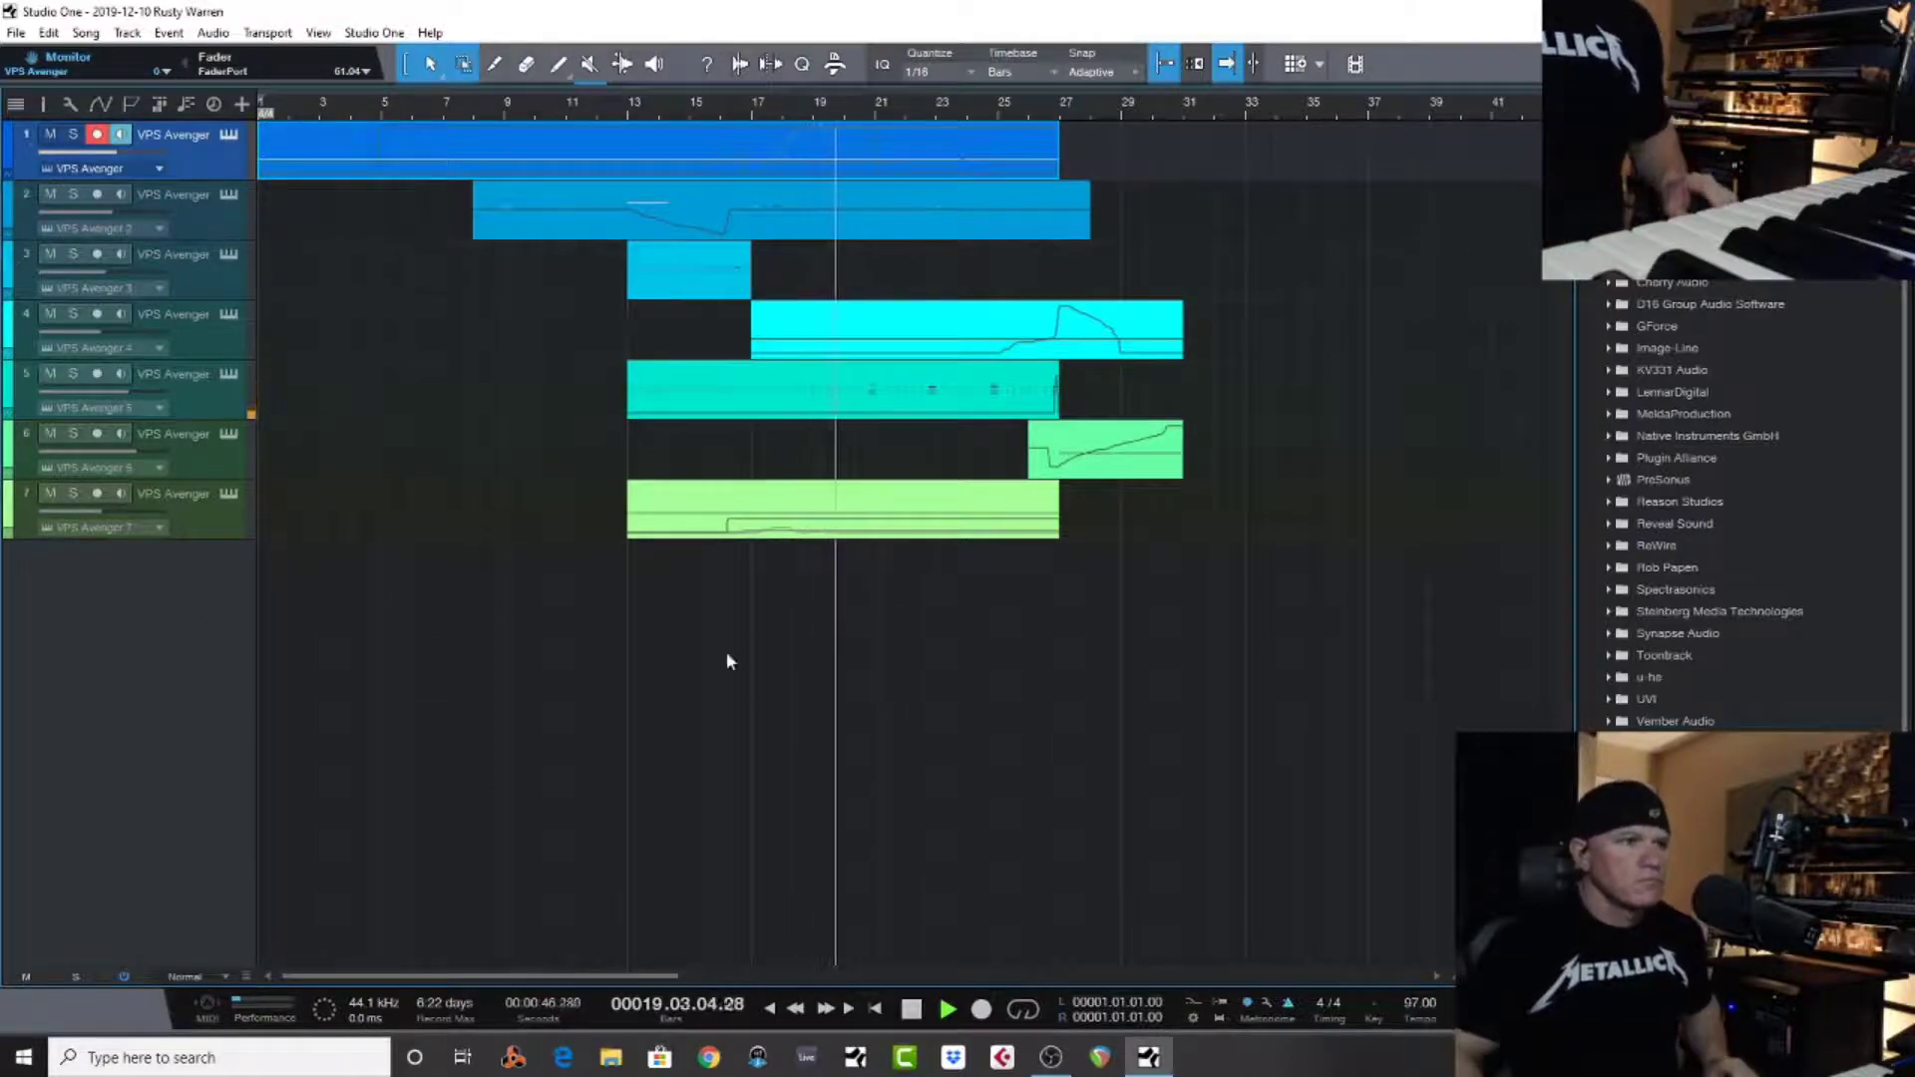
pyautogui.press('space')
# Open the seventh track's clip in the note editor and flatten its Macro 2 automation by removing the jump around bar 16
pyautogui.doubleClick(809, 529)
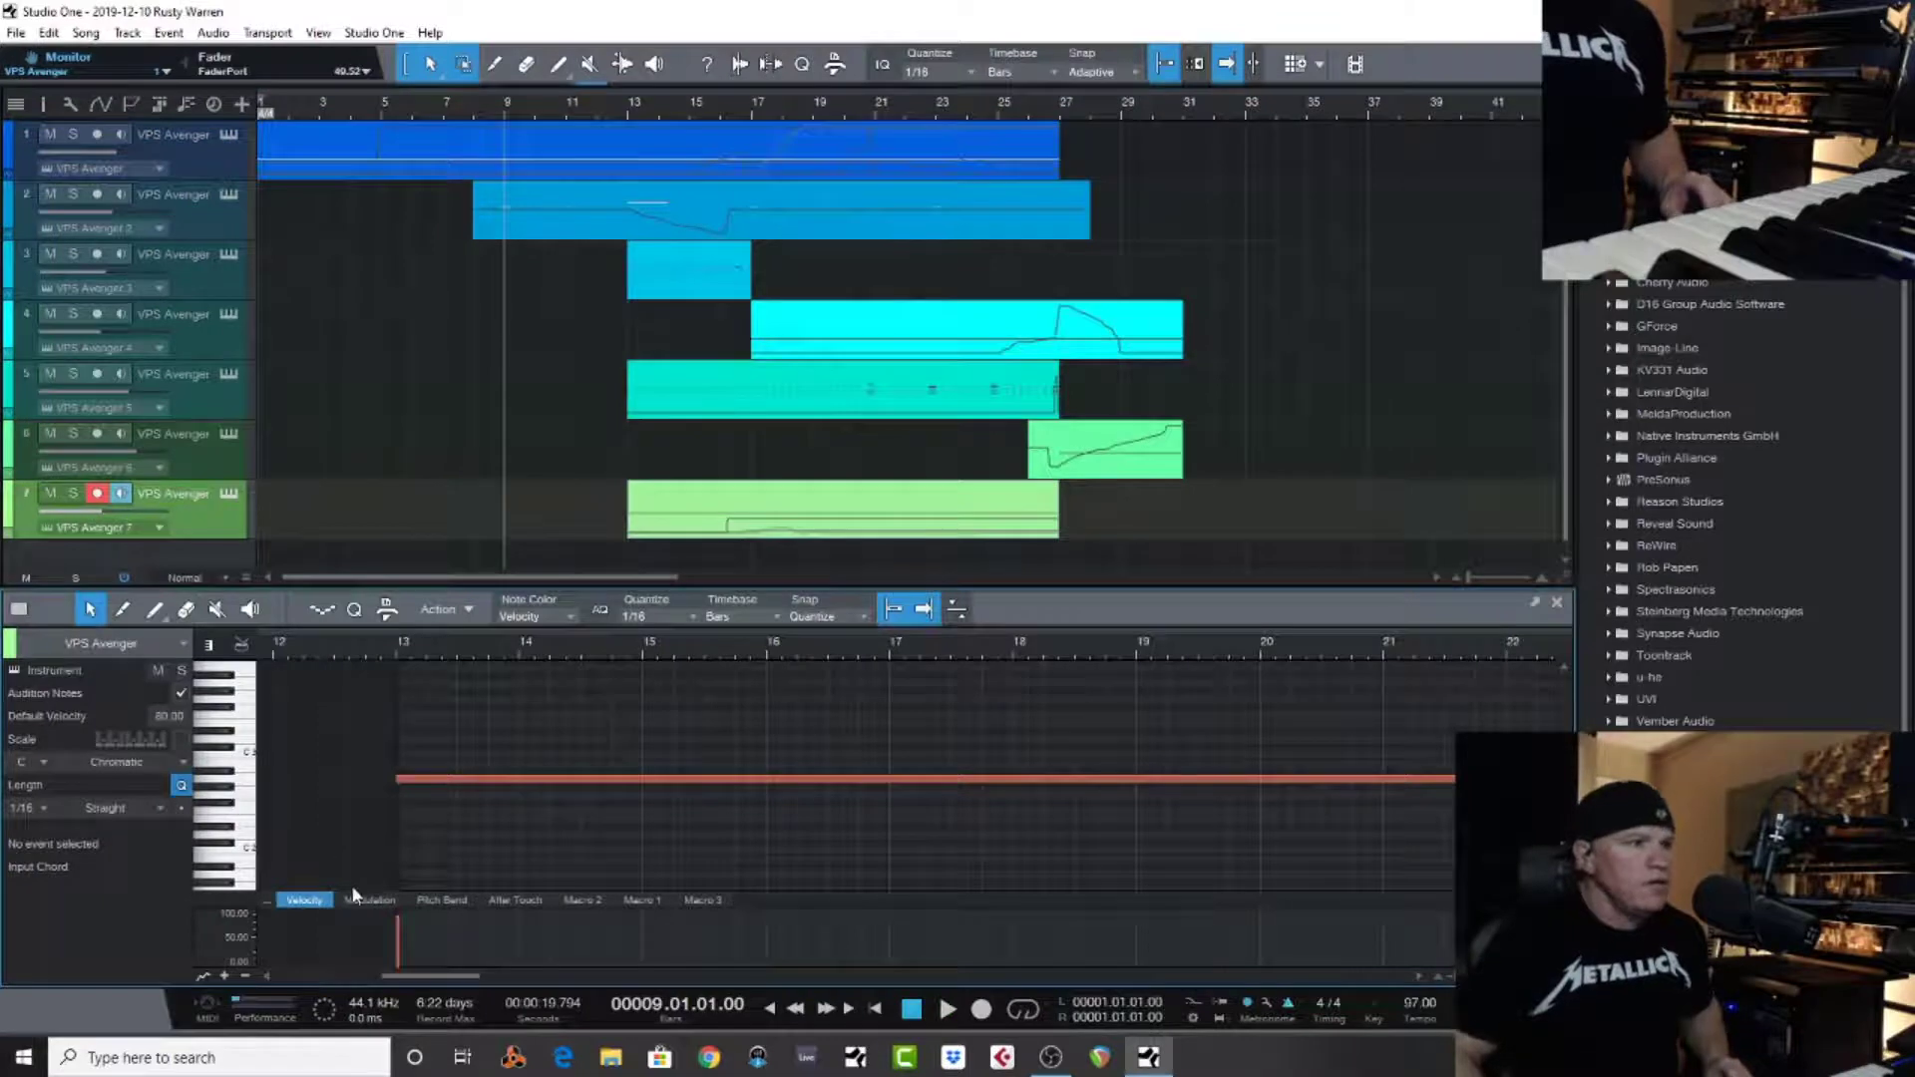
pyautogui.press('a')
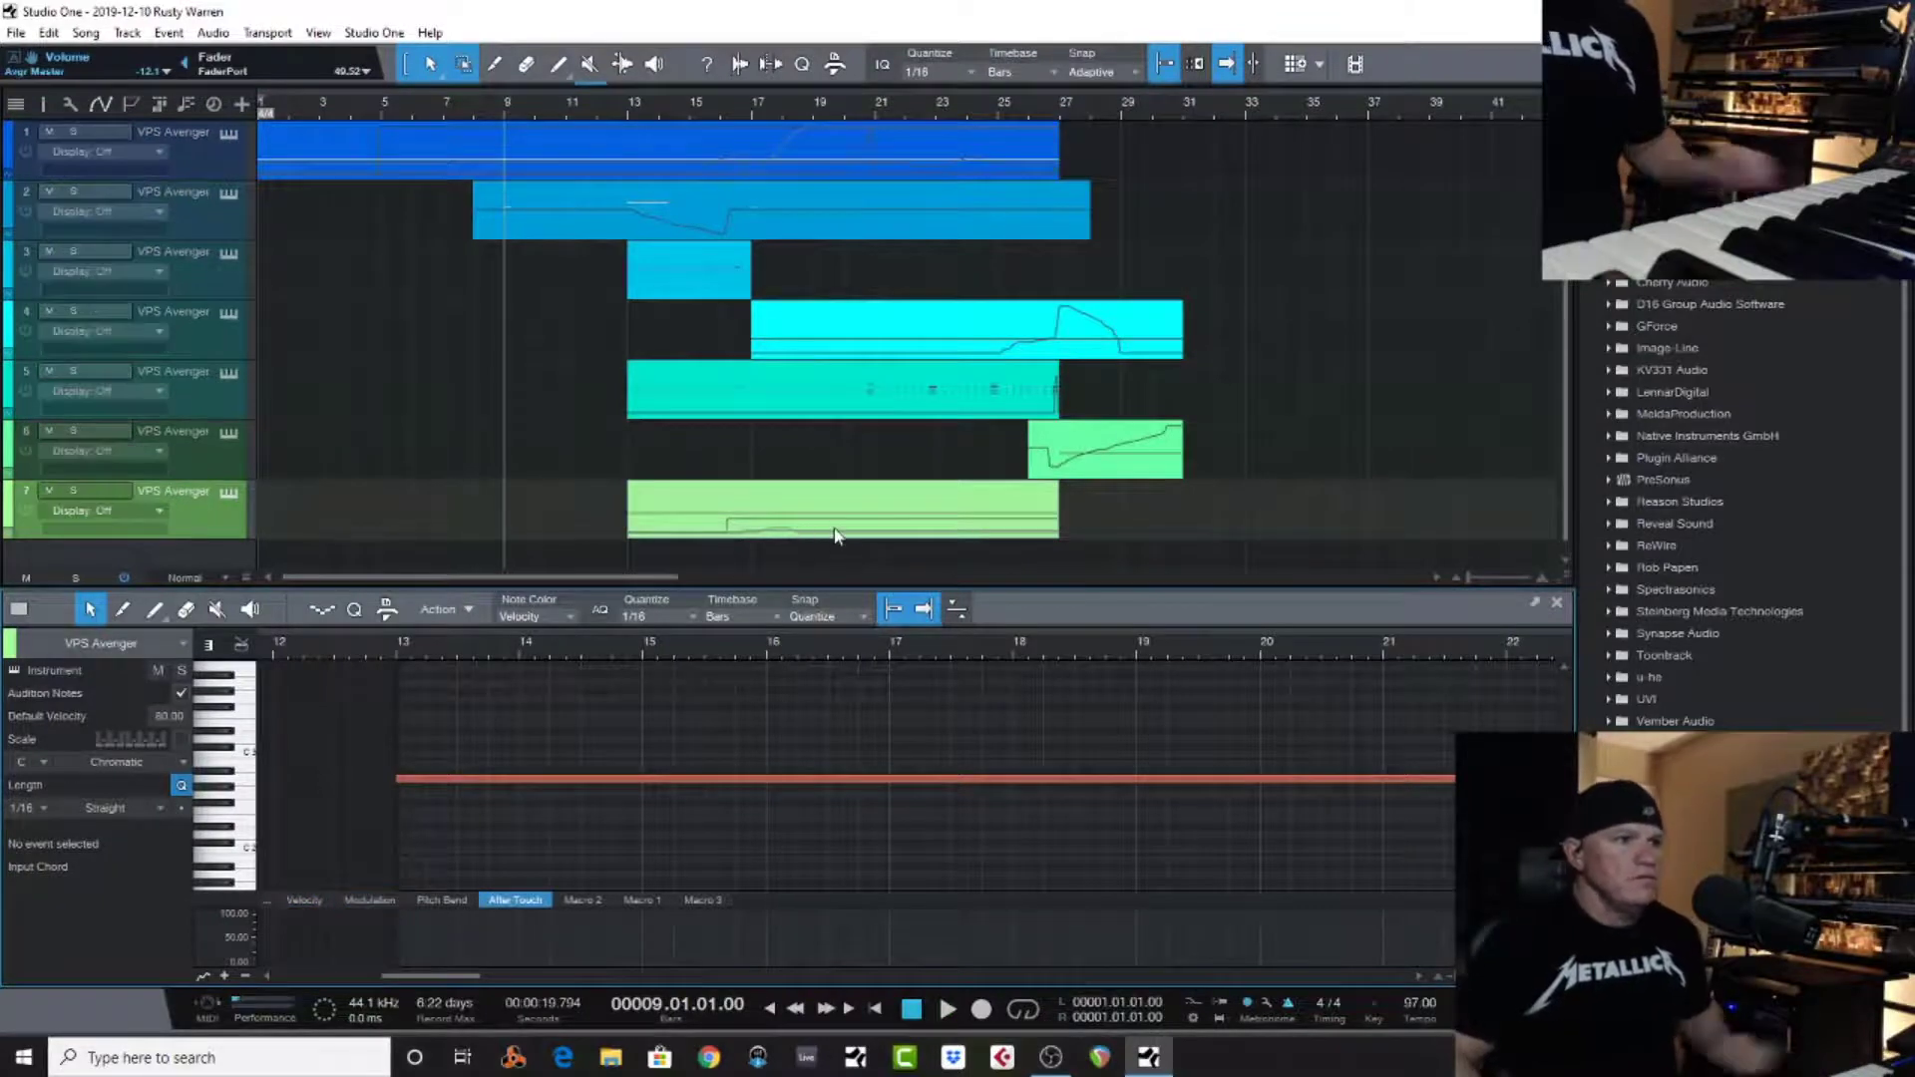
pyautogui.click(586, 901)
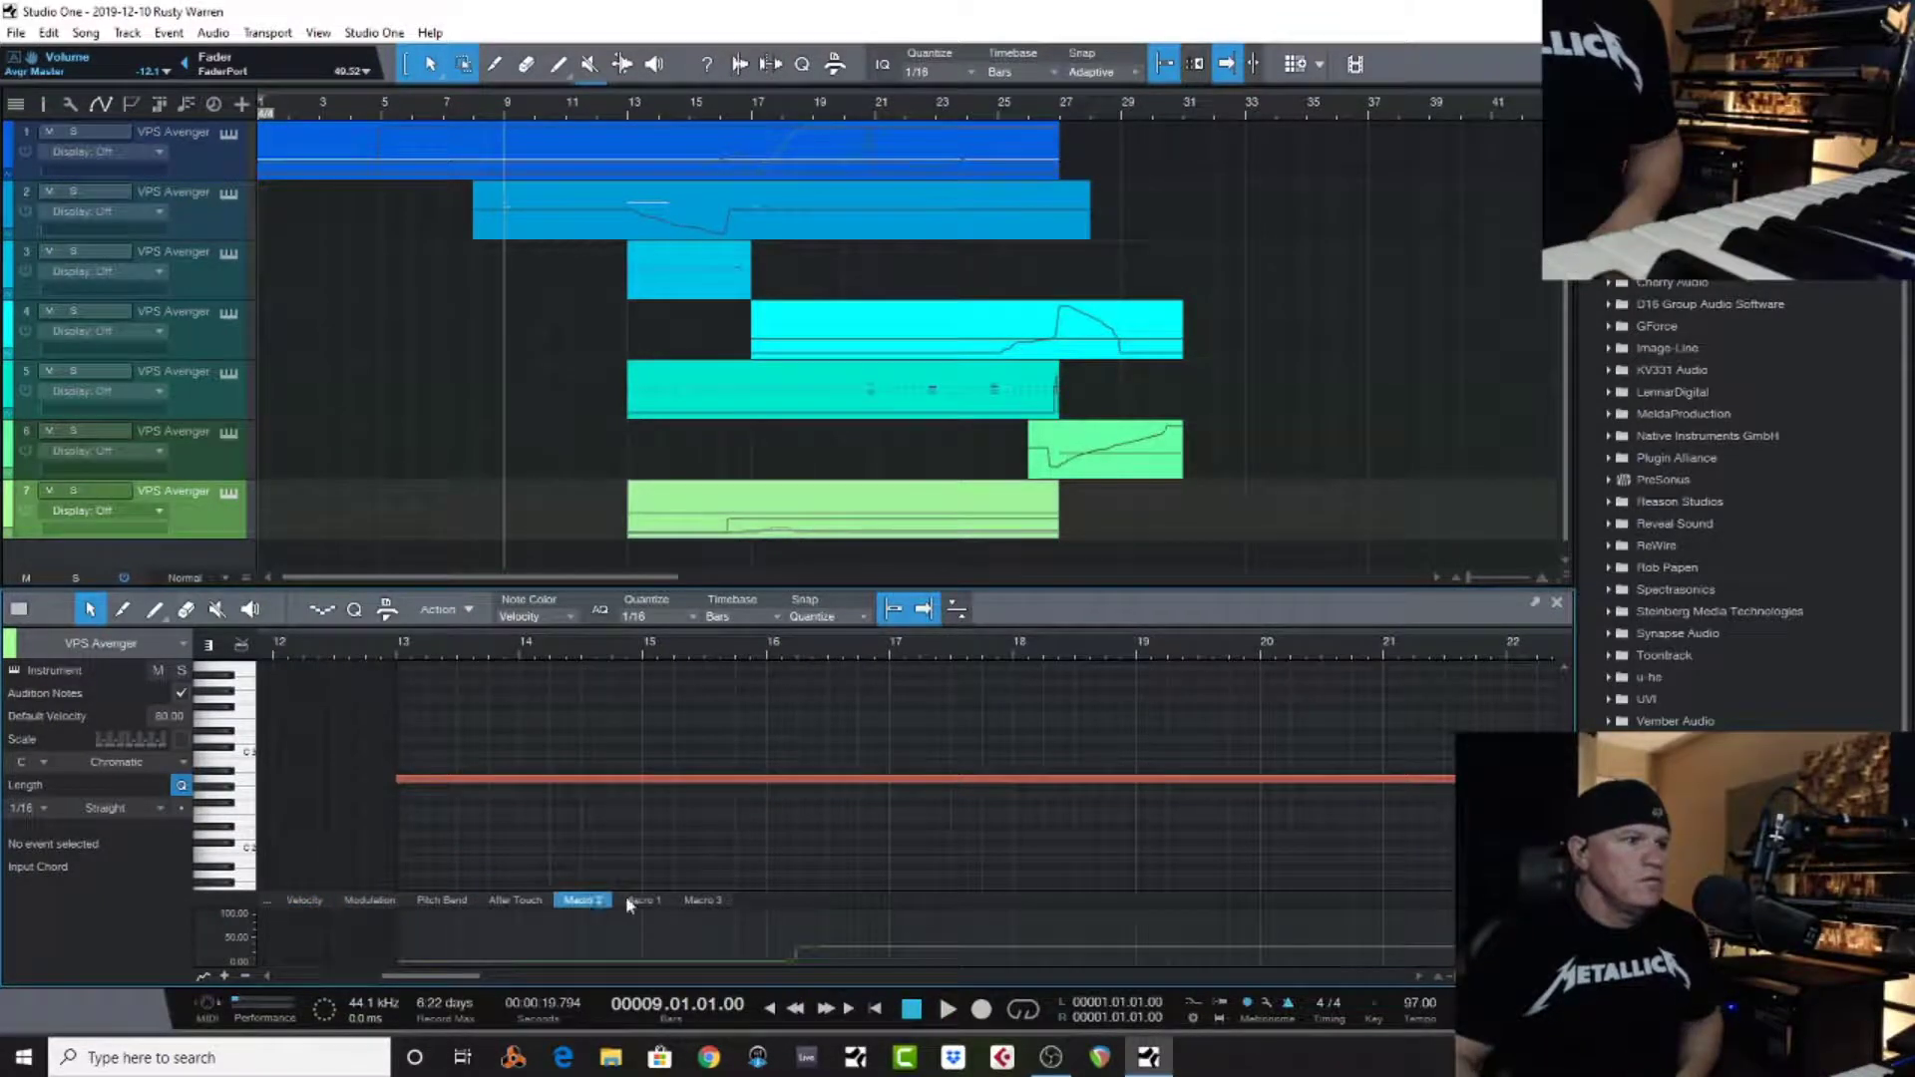
pyautogui.click(646, 901)
pyautogui.click(592, 900)
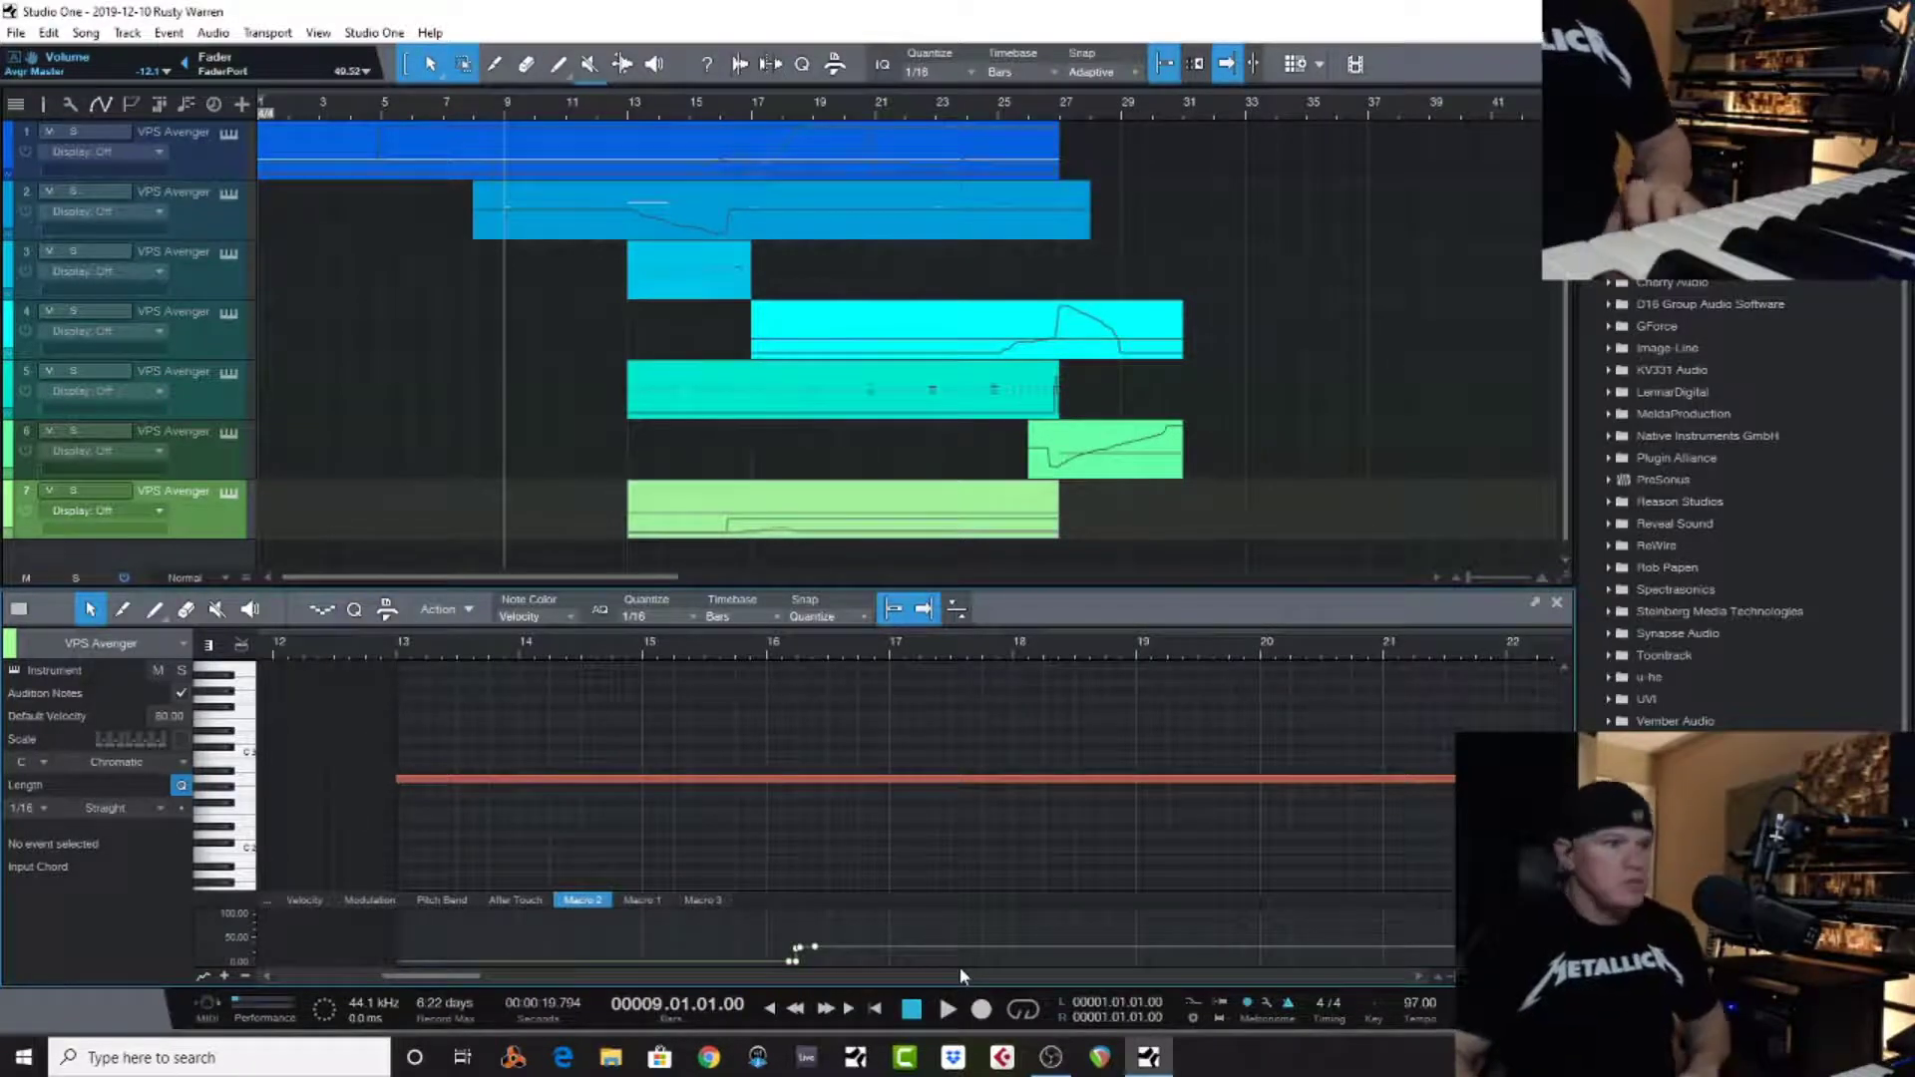
pyautogui.press('space')
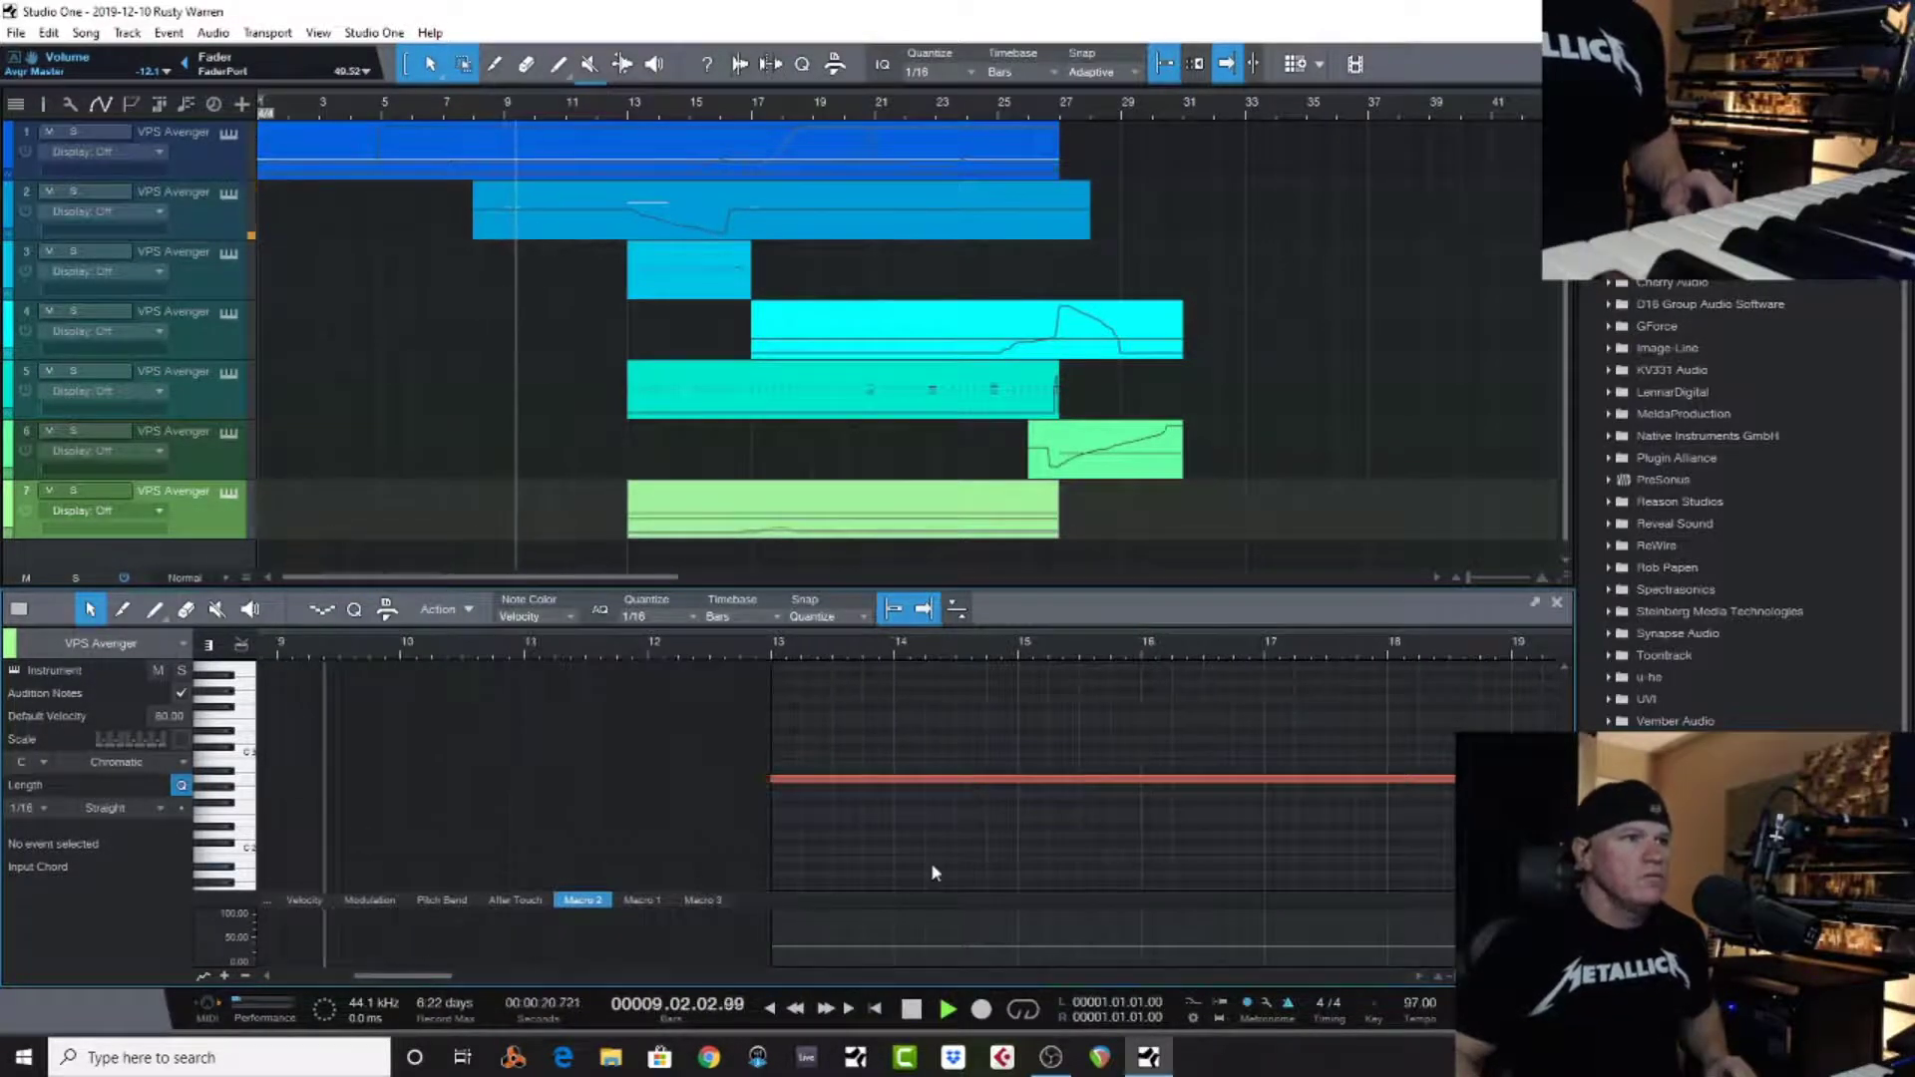
pyautogui.press('space')
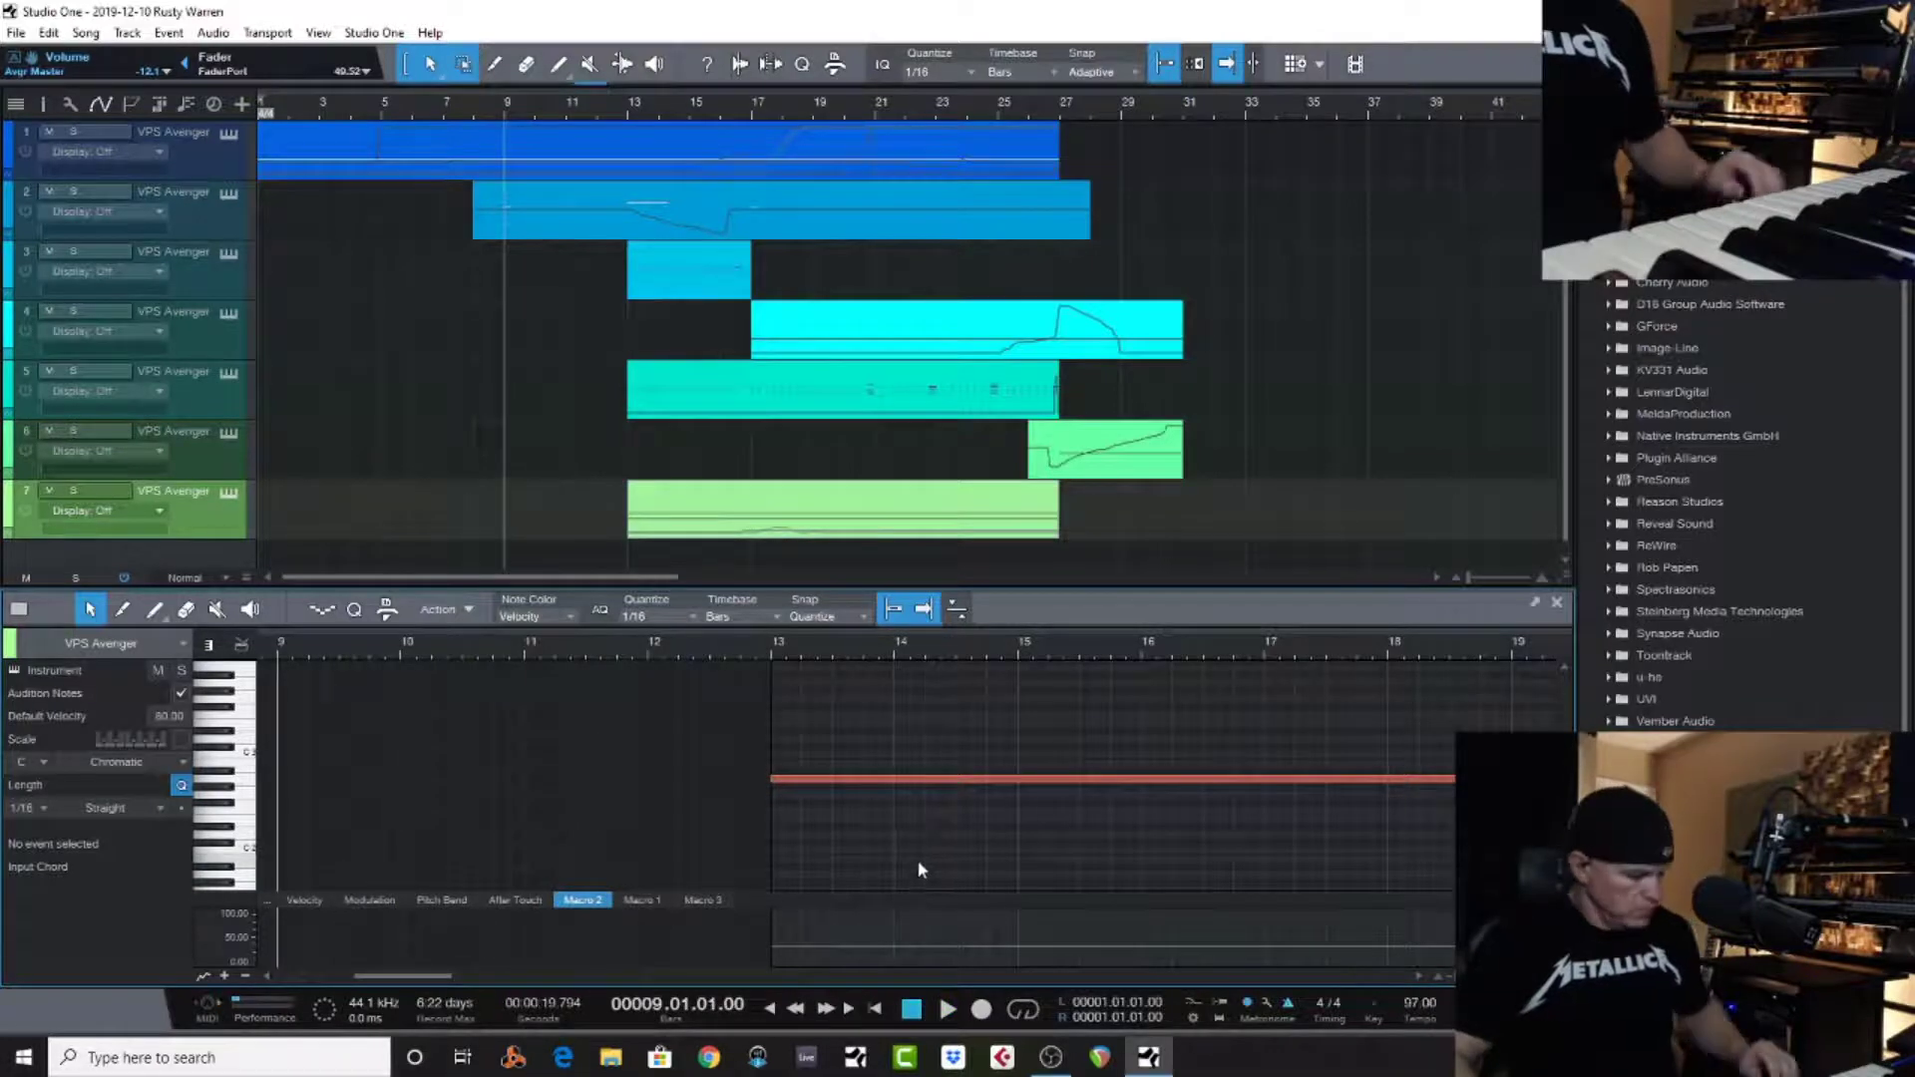
# Examine the remaining macro automation lanes over the full length of the seventh track's clip
pyautogui.press('w')
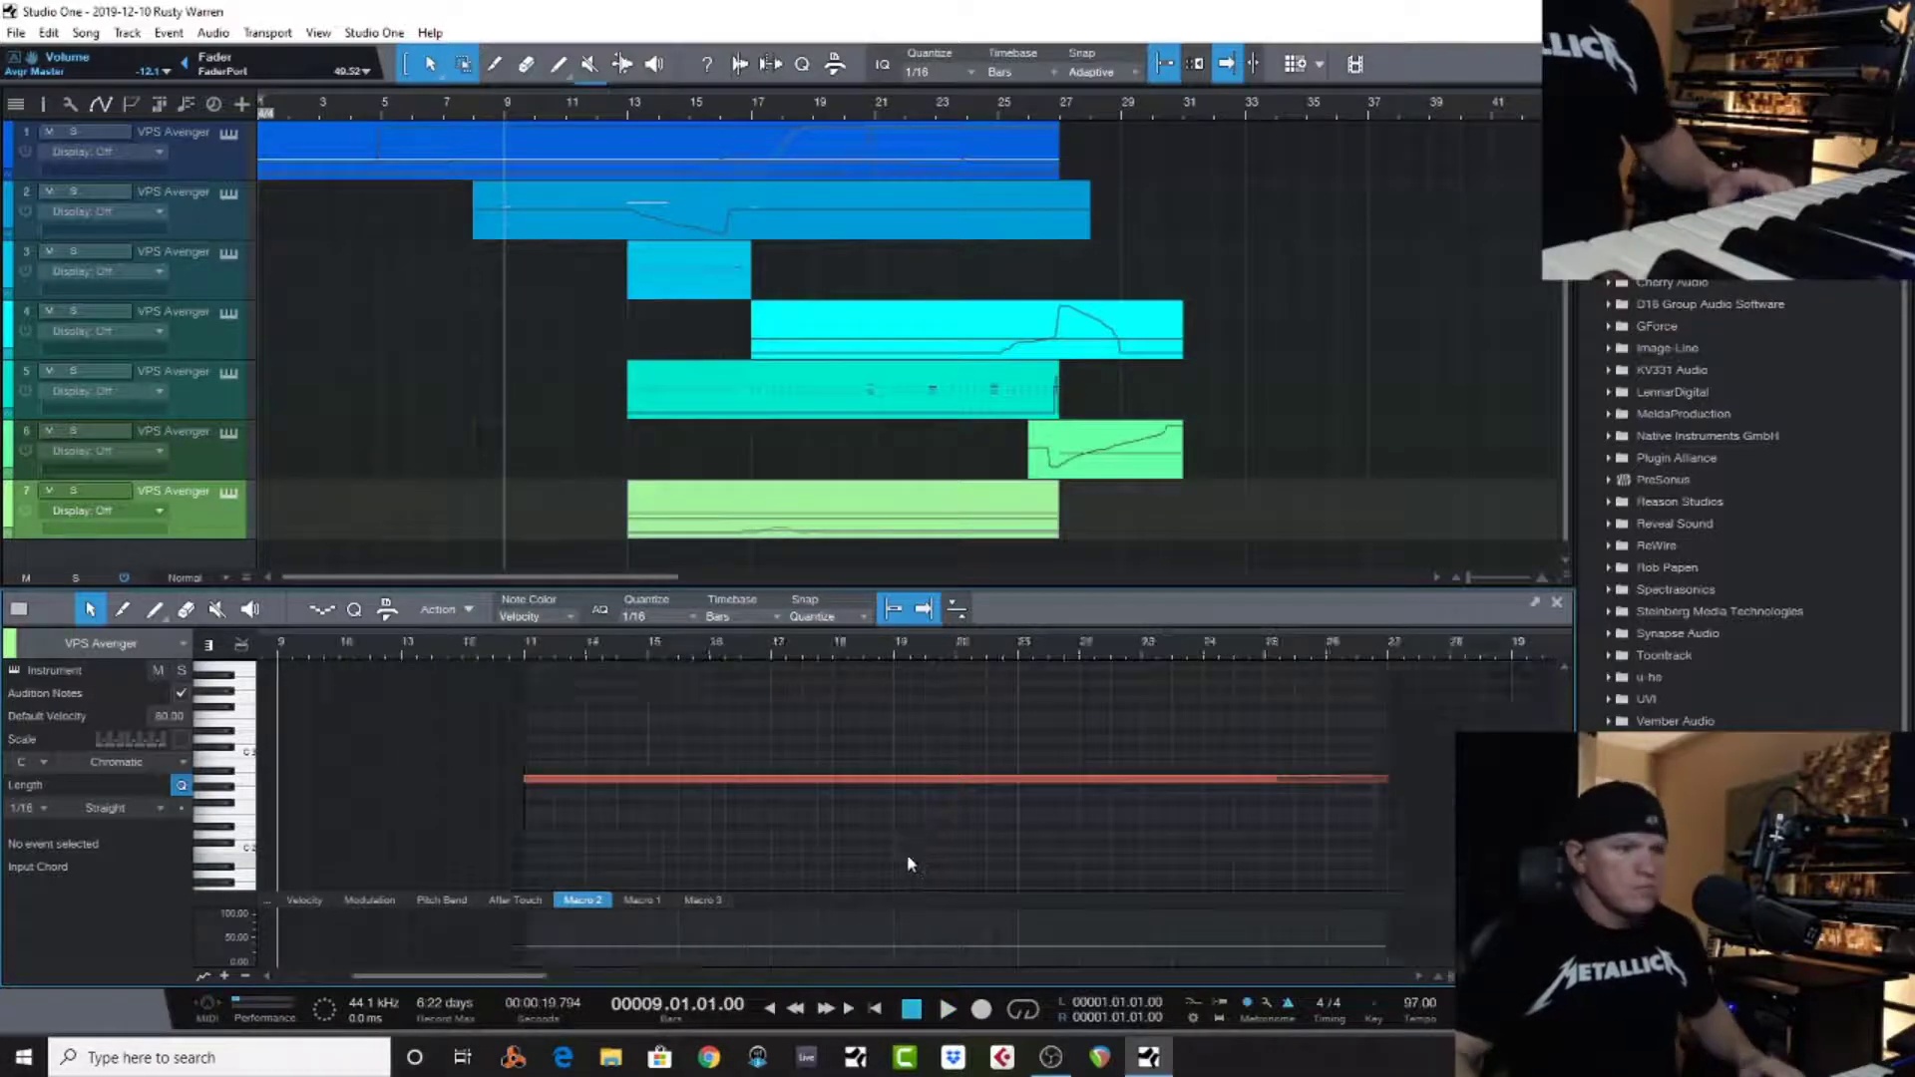
pyautogui.click(643, 900)
pyautogui.press('w')
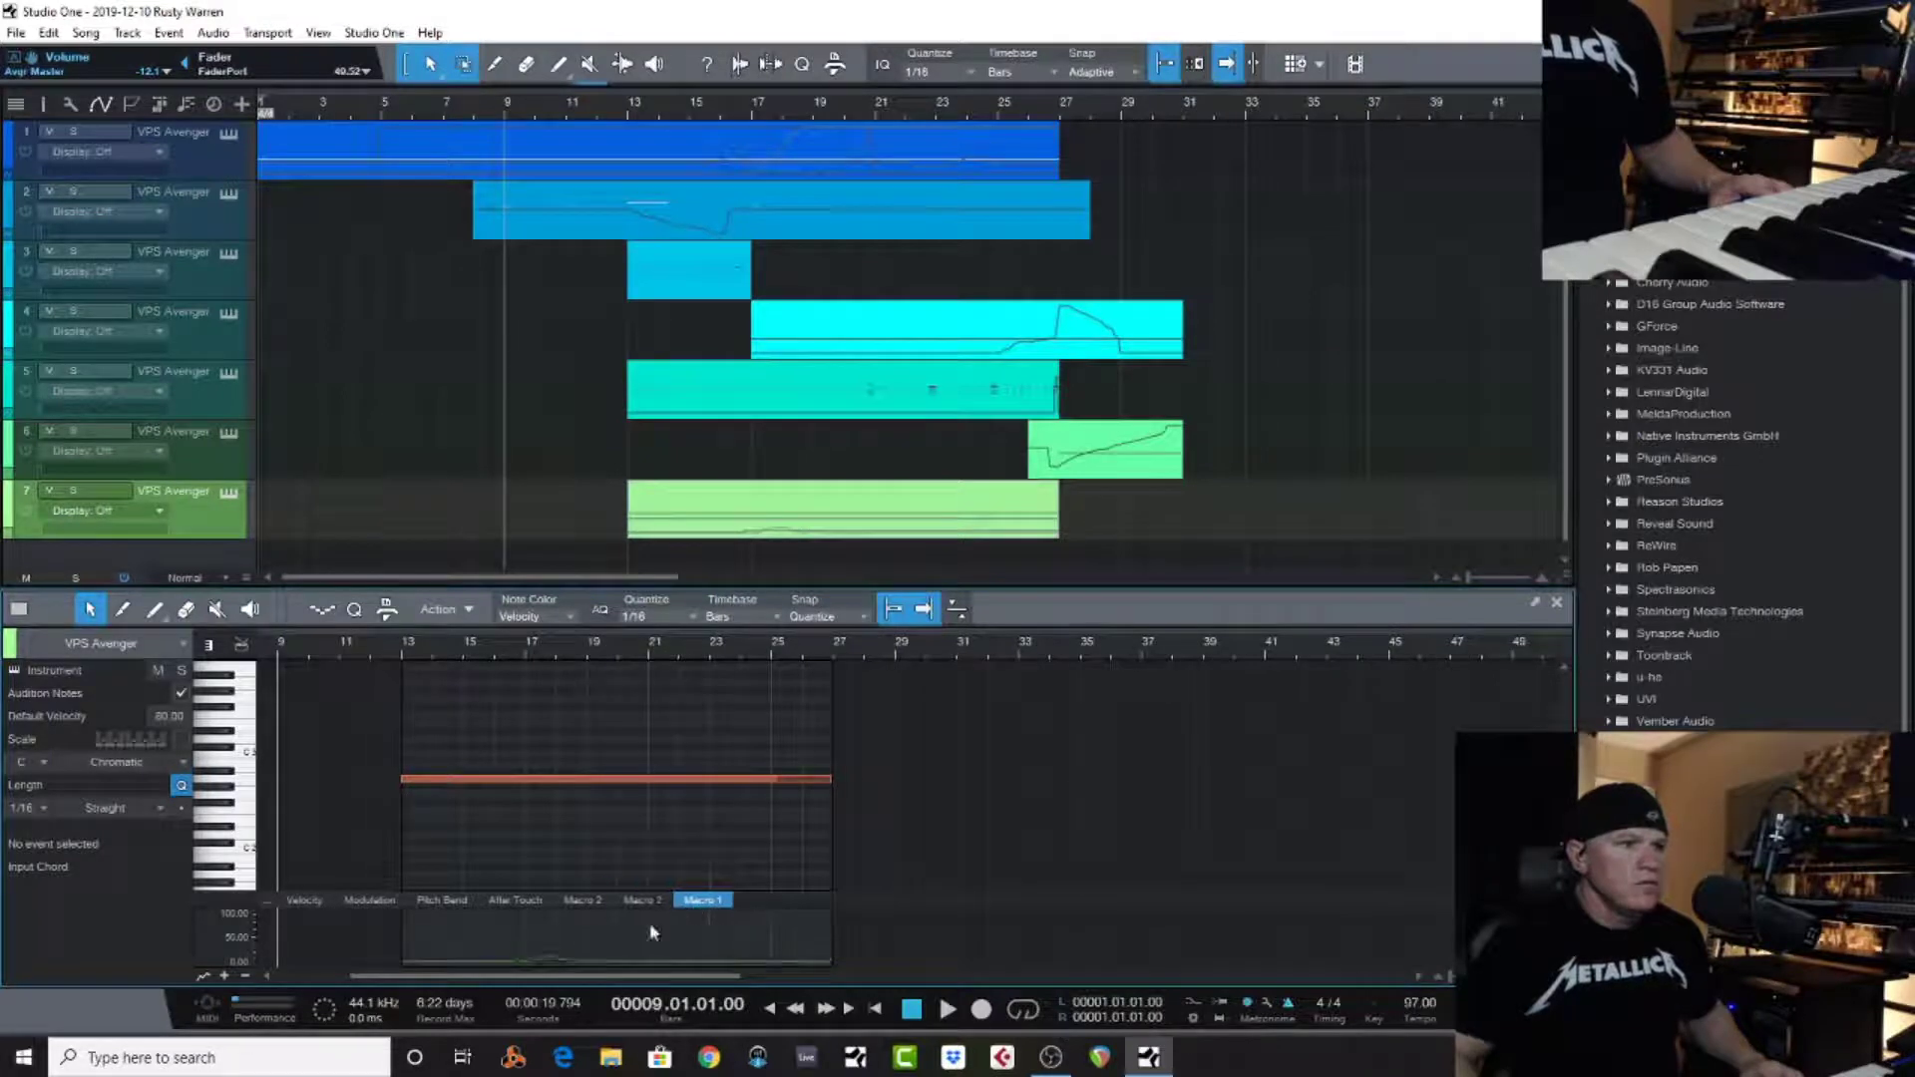
pyautogui.press('w')
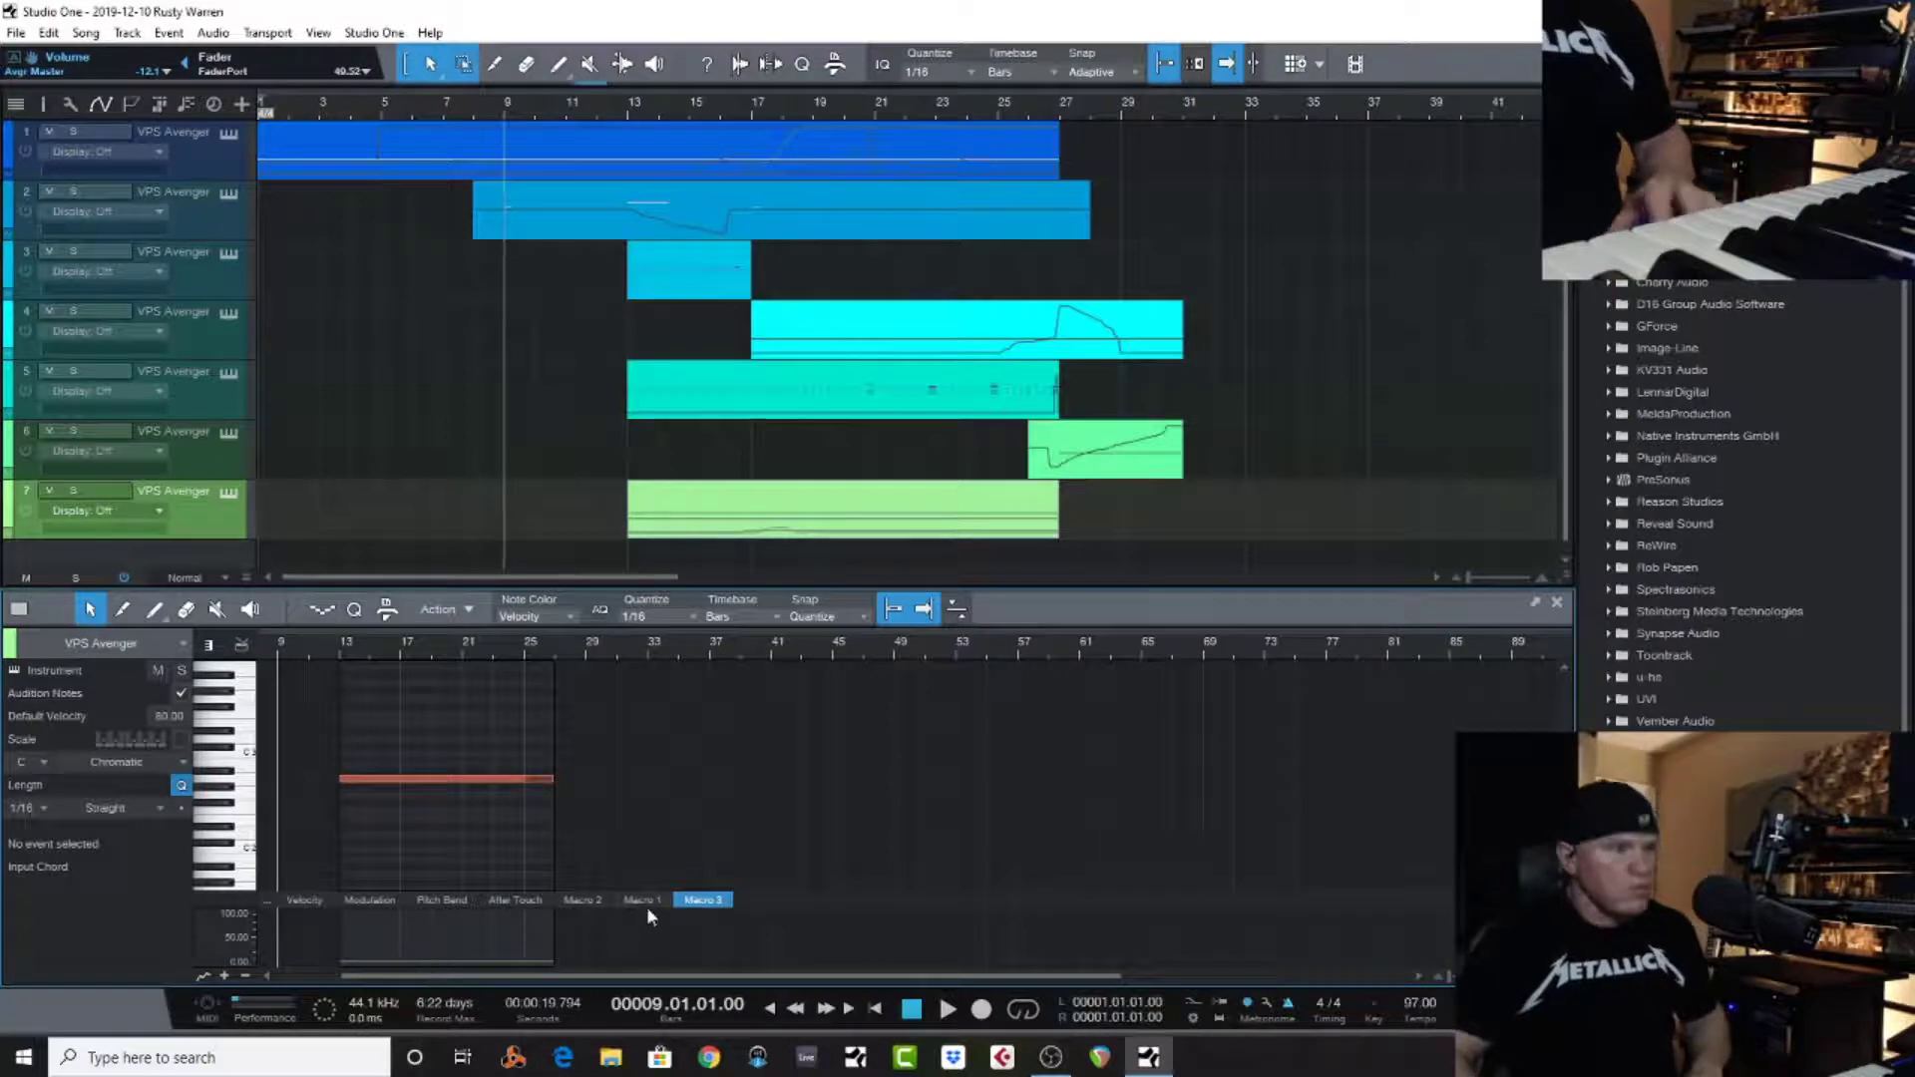
pyautogui.click(643, 900)
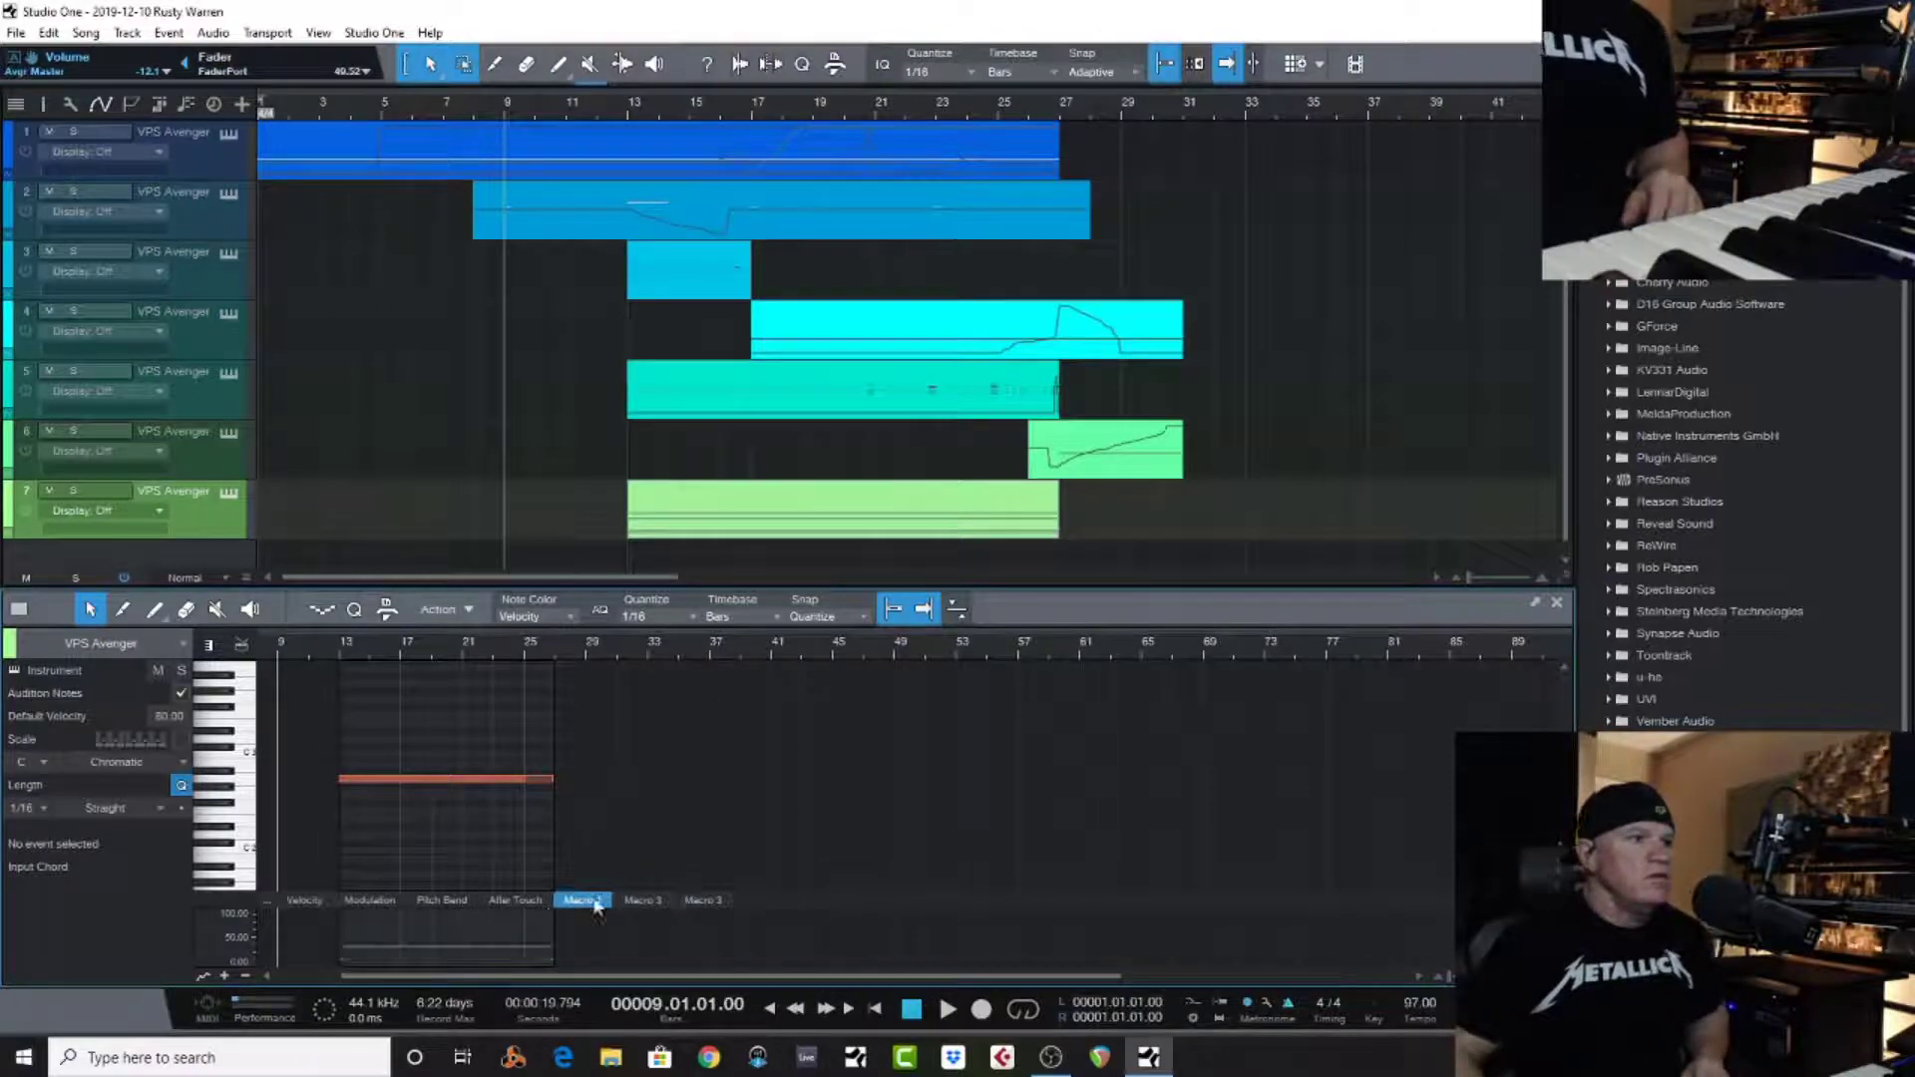
# Play the arrangement from the start and inspect the first track's Macro 2 automation in the note editor
pyautogui.click(1557, 604)
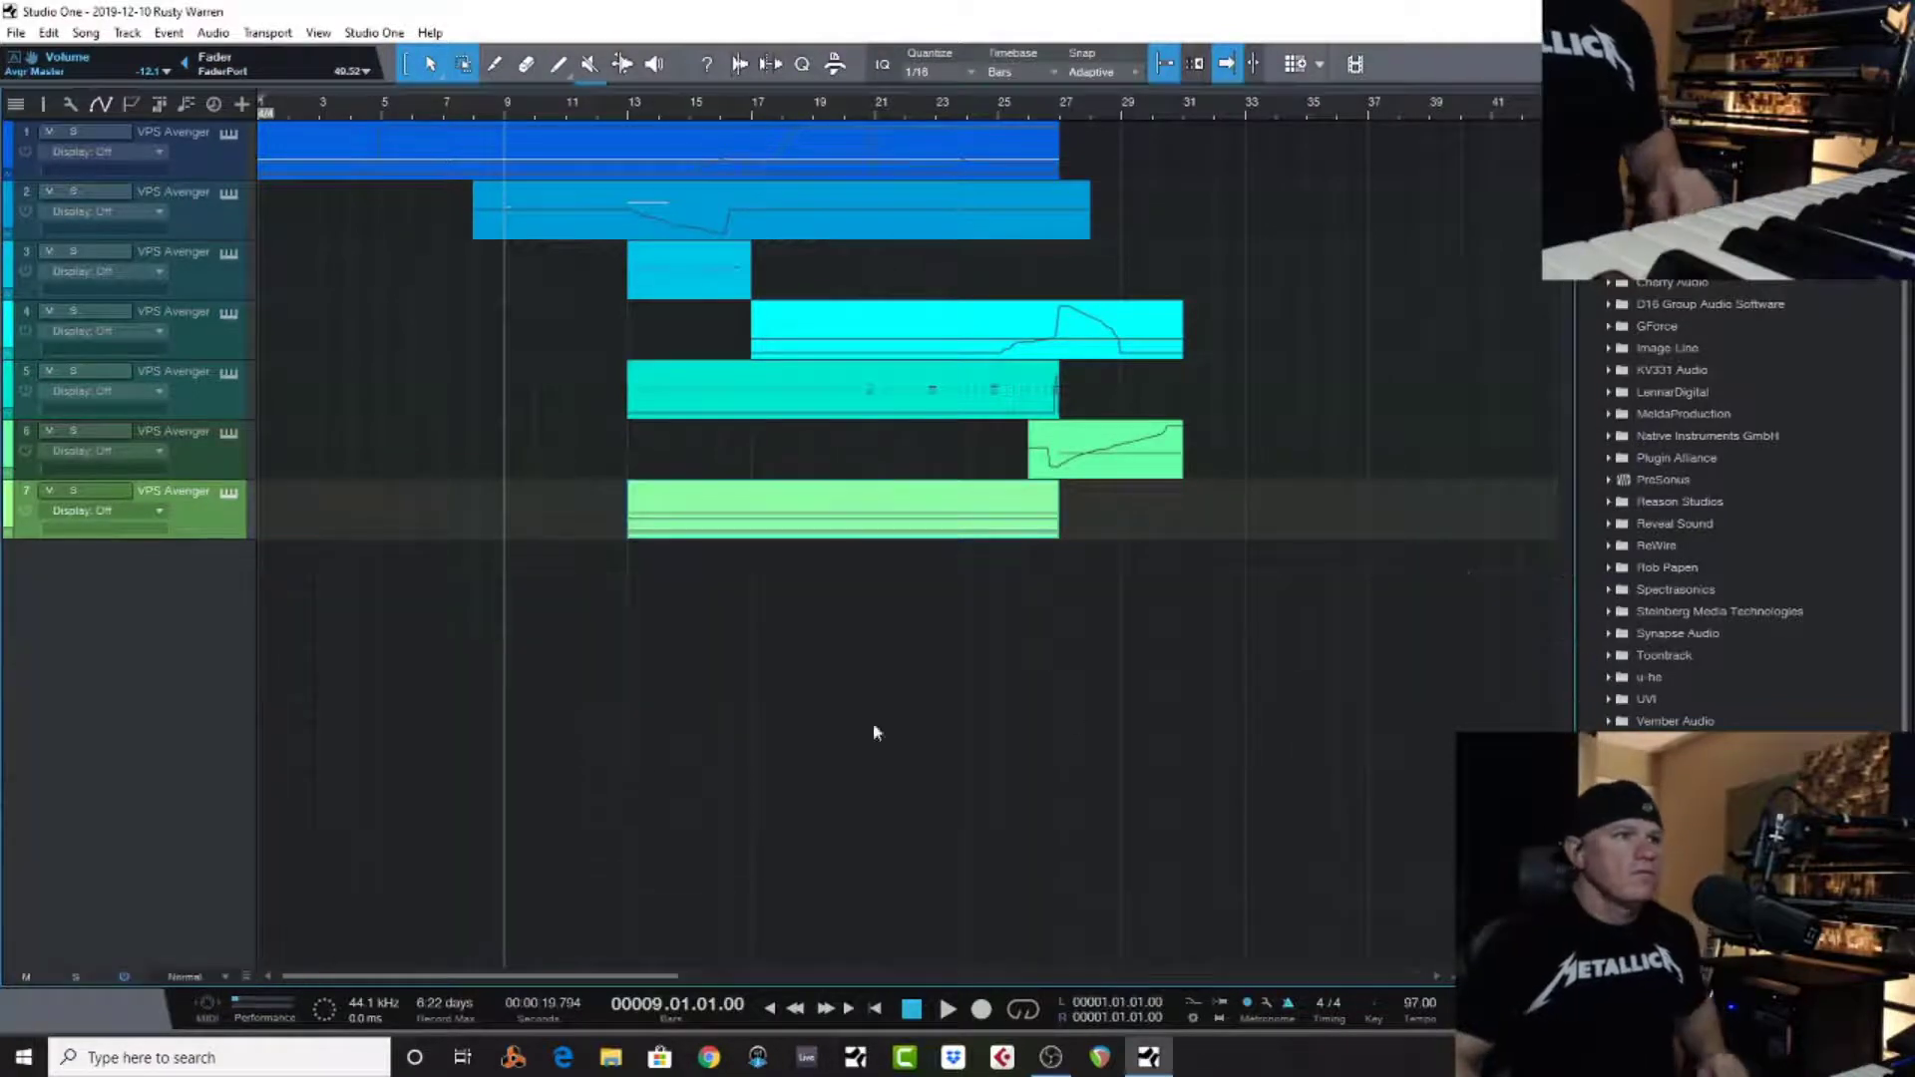
pyautogui.press('Home')
pyautogui.press('space')
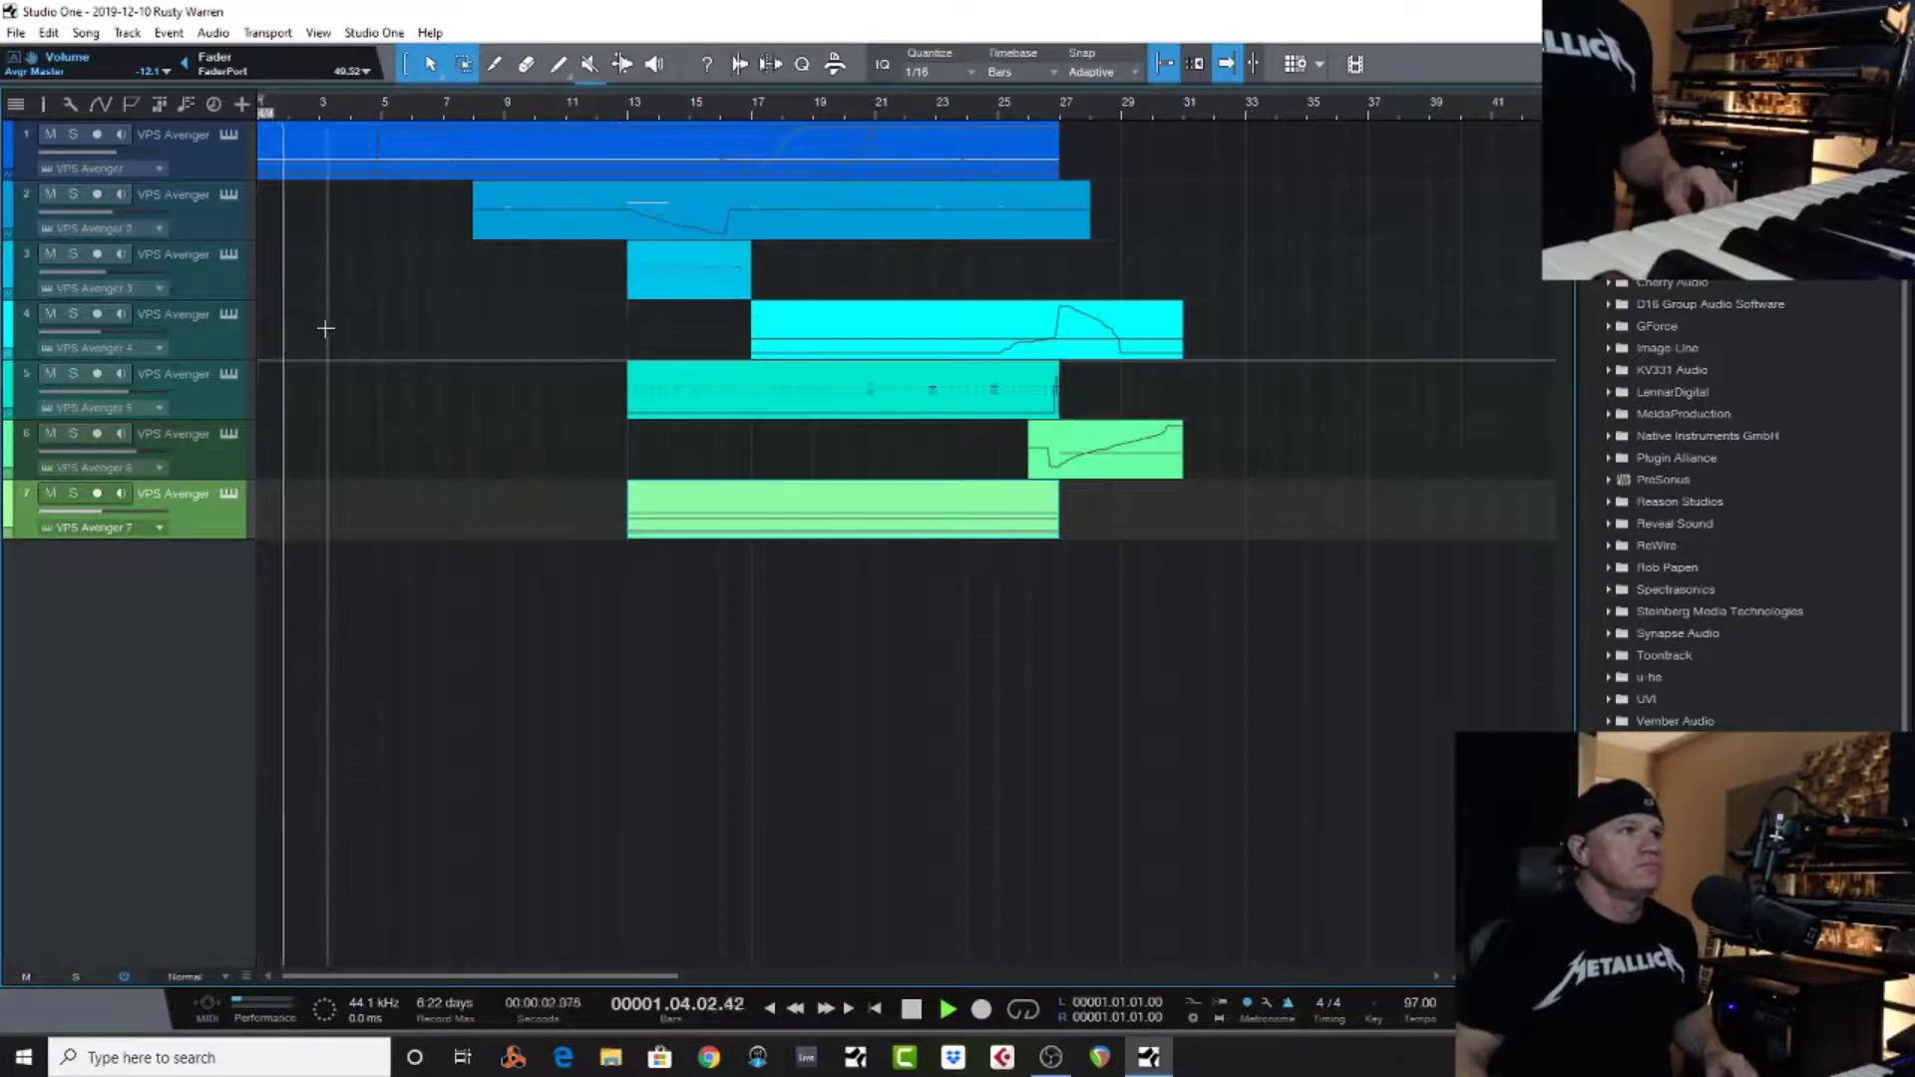
pyautogui.doubleClick(355, 165)
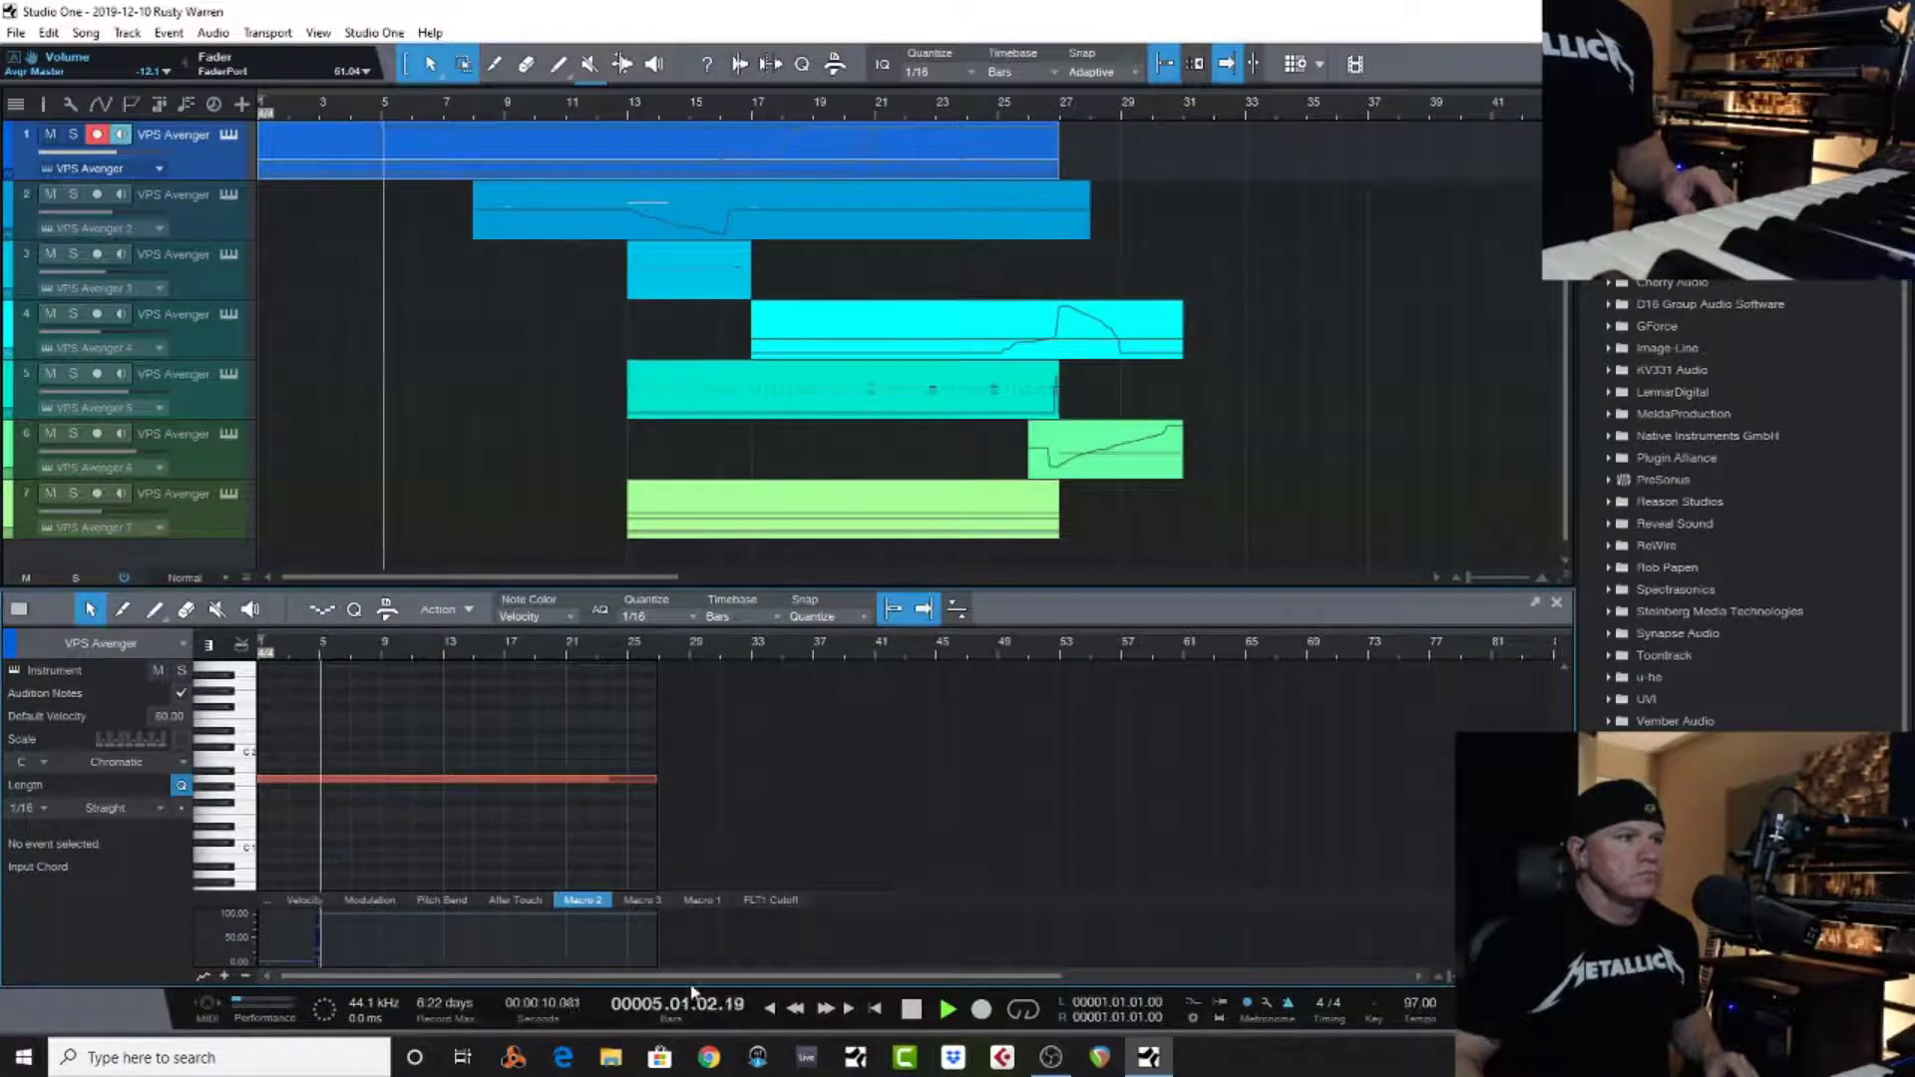
pyautogui.click(1557, 604)
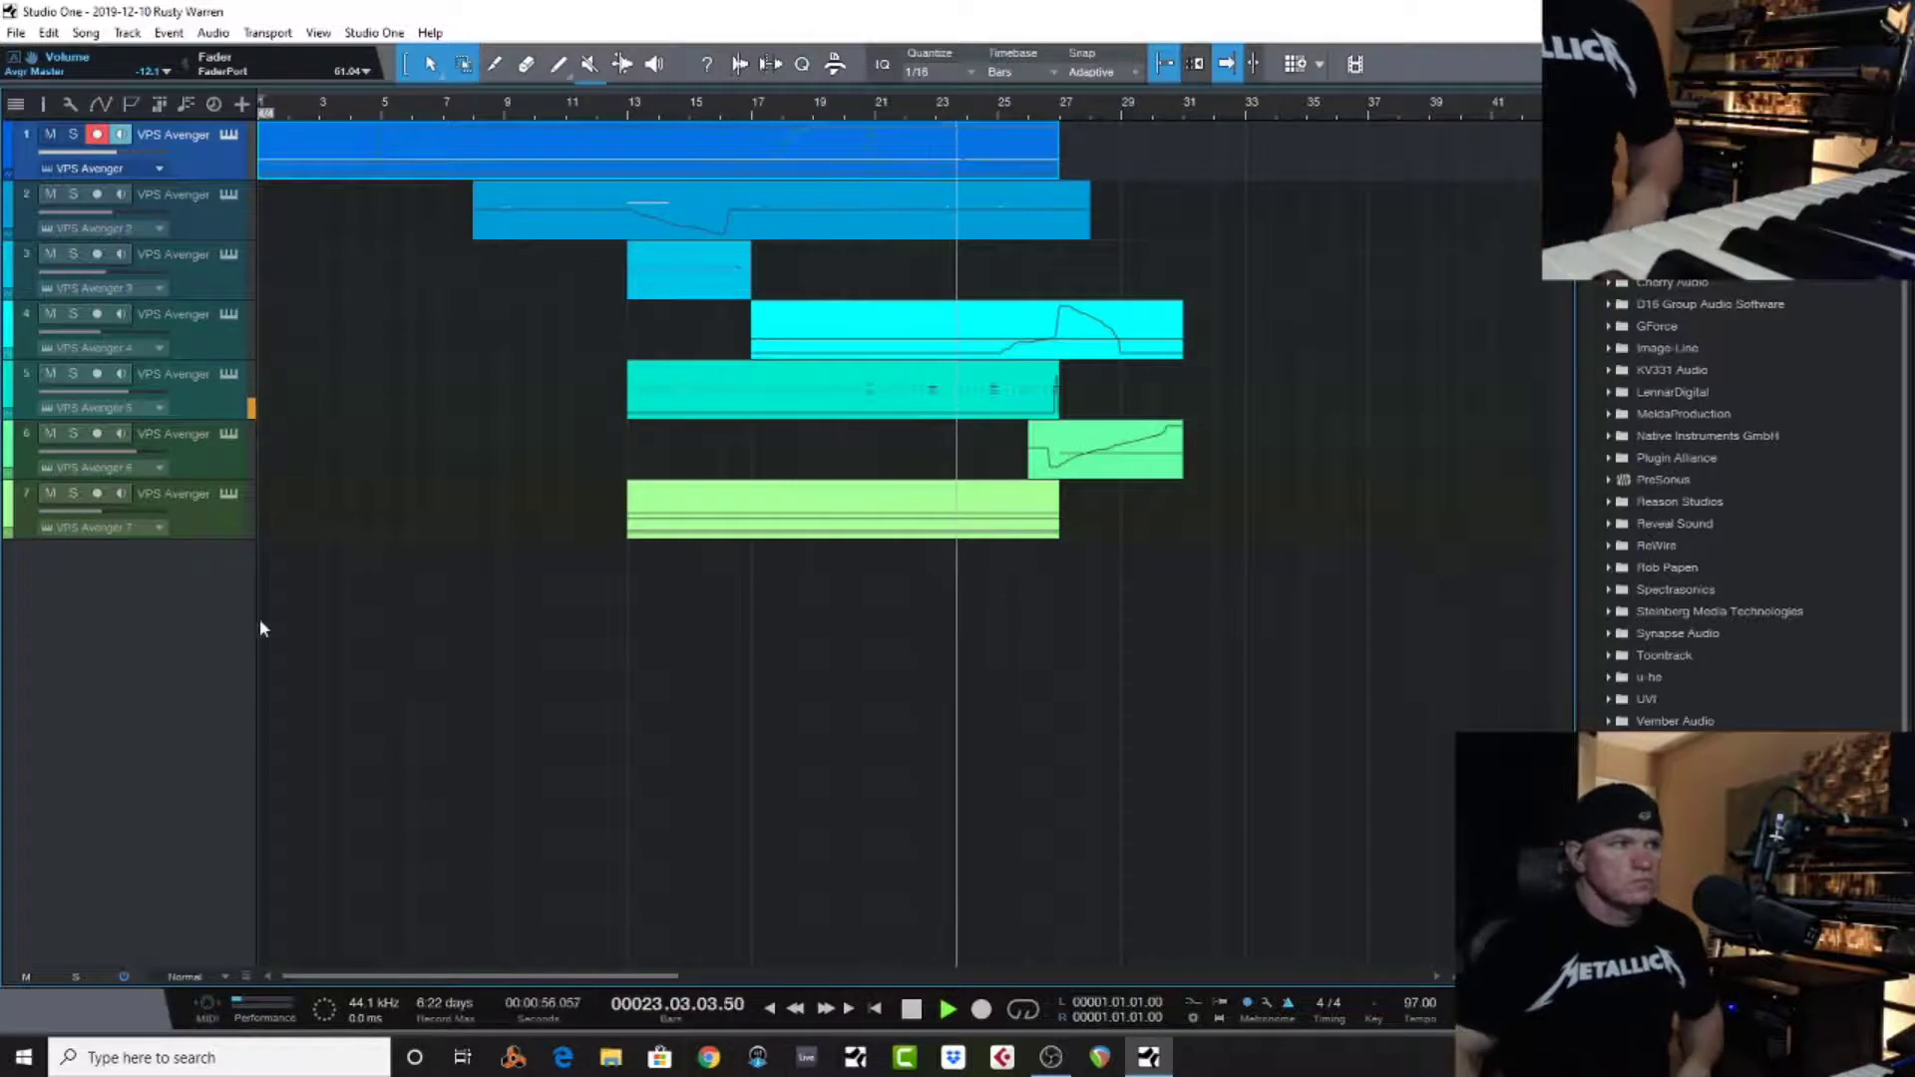
# Add an eighth VPS Avenger instrument track and browse the Instruments presets of its Cinematic 2 library
pyautogui.moveTo(1686, 743); pyautogui.dragTo(934, 717)
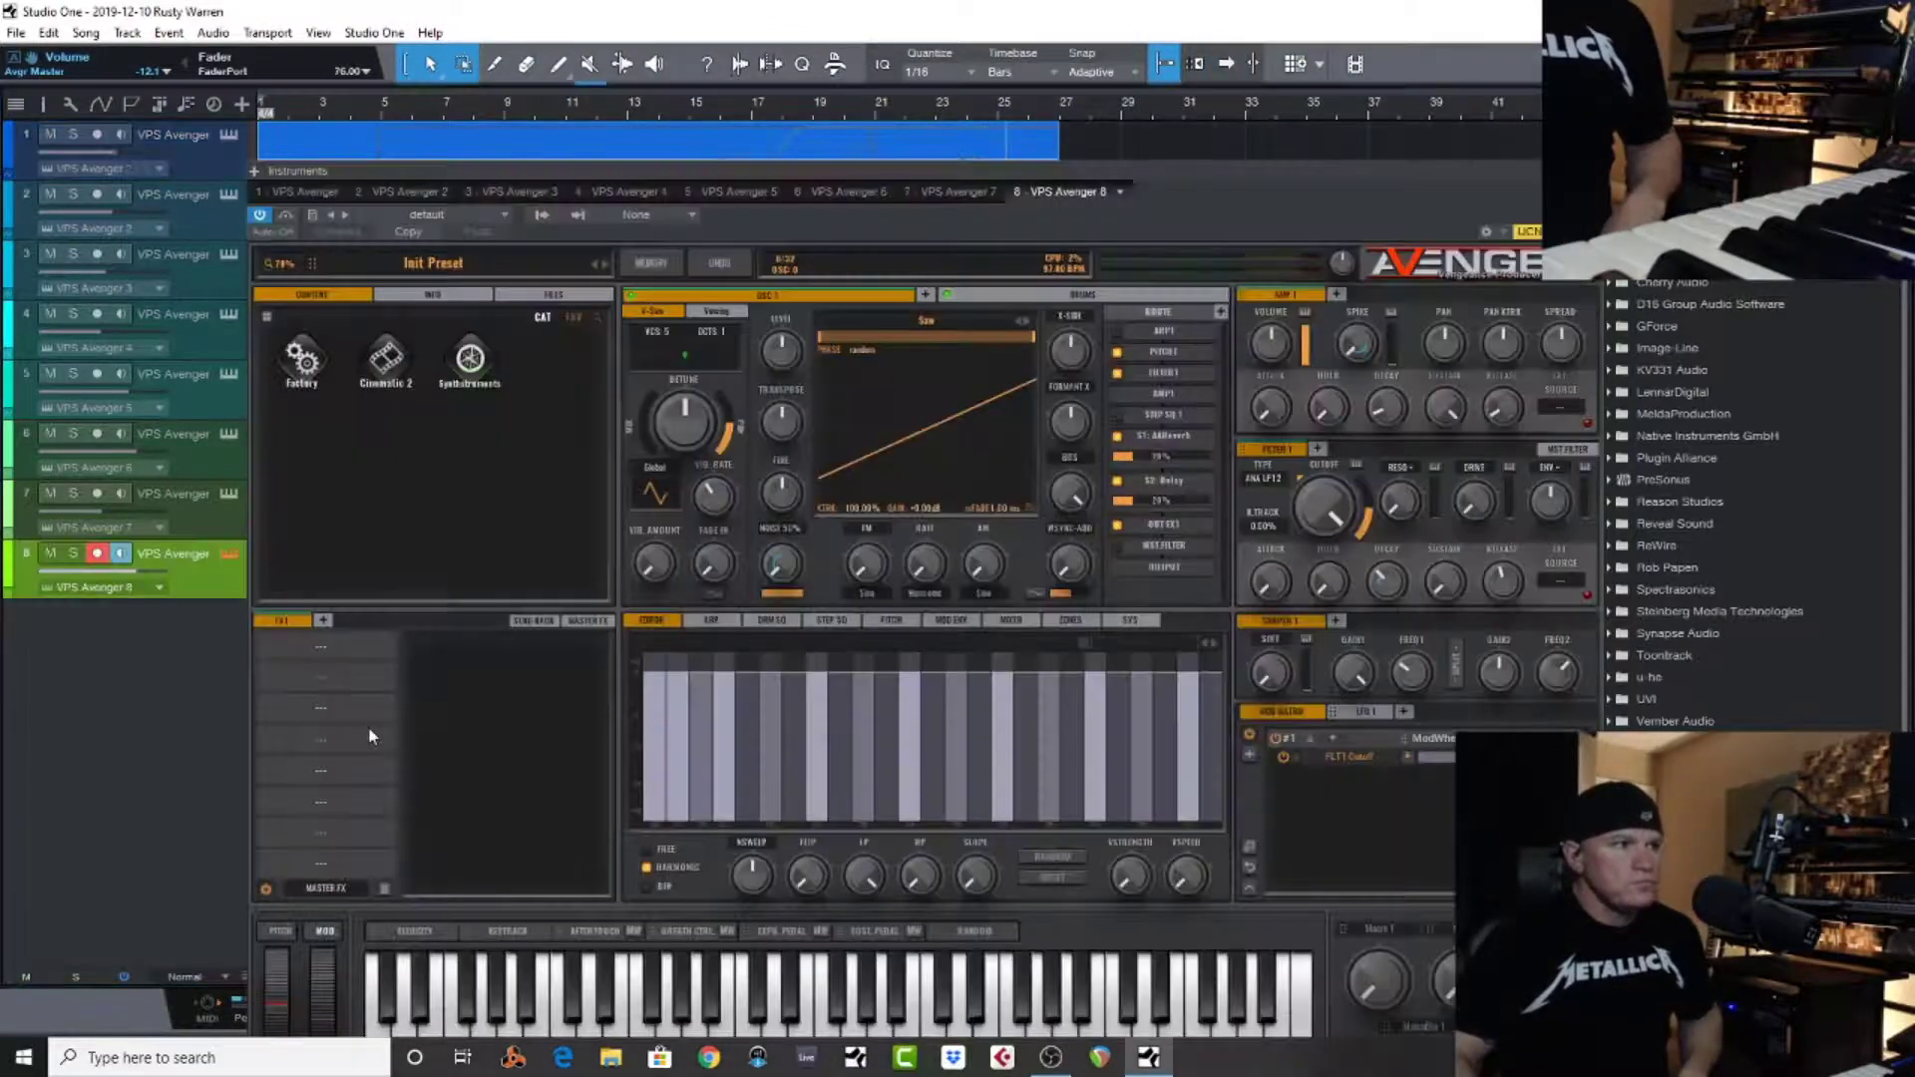
pyautogui.click(386, 359)
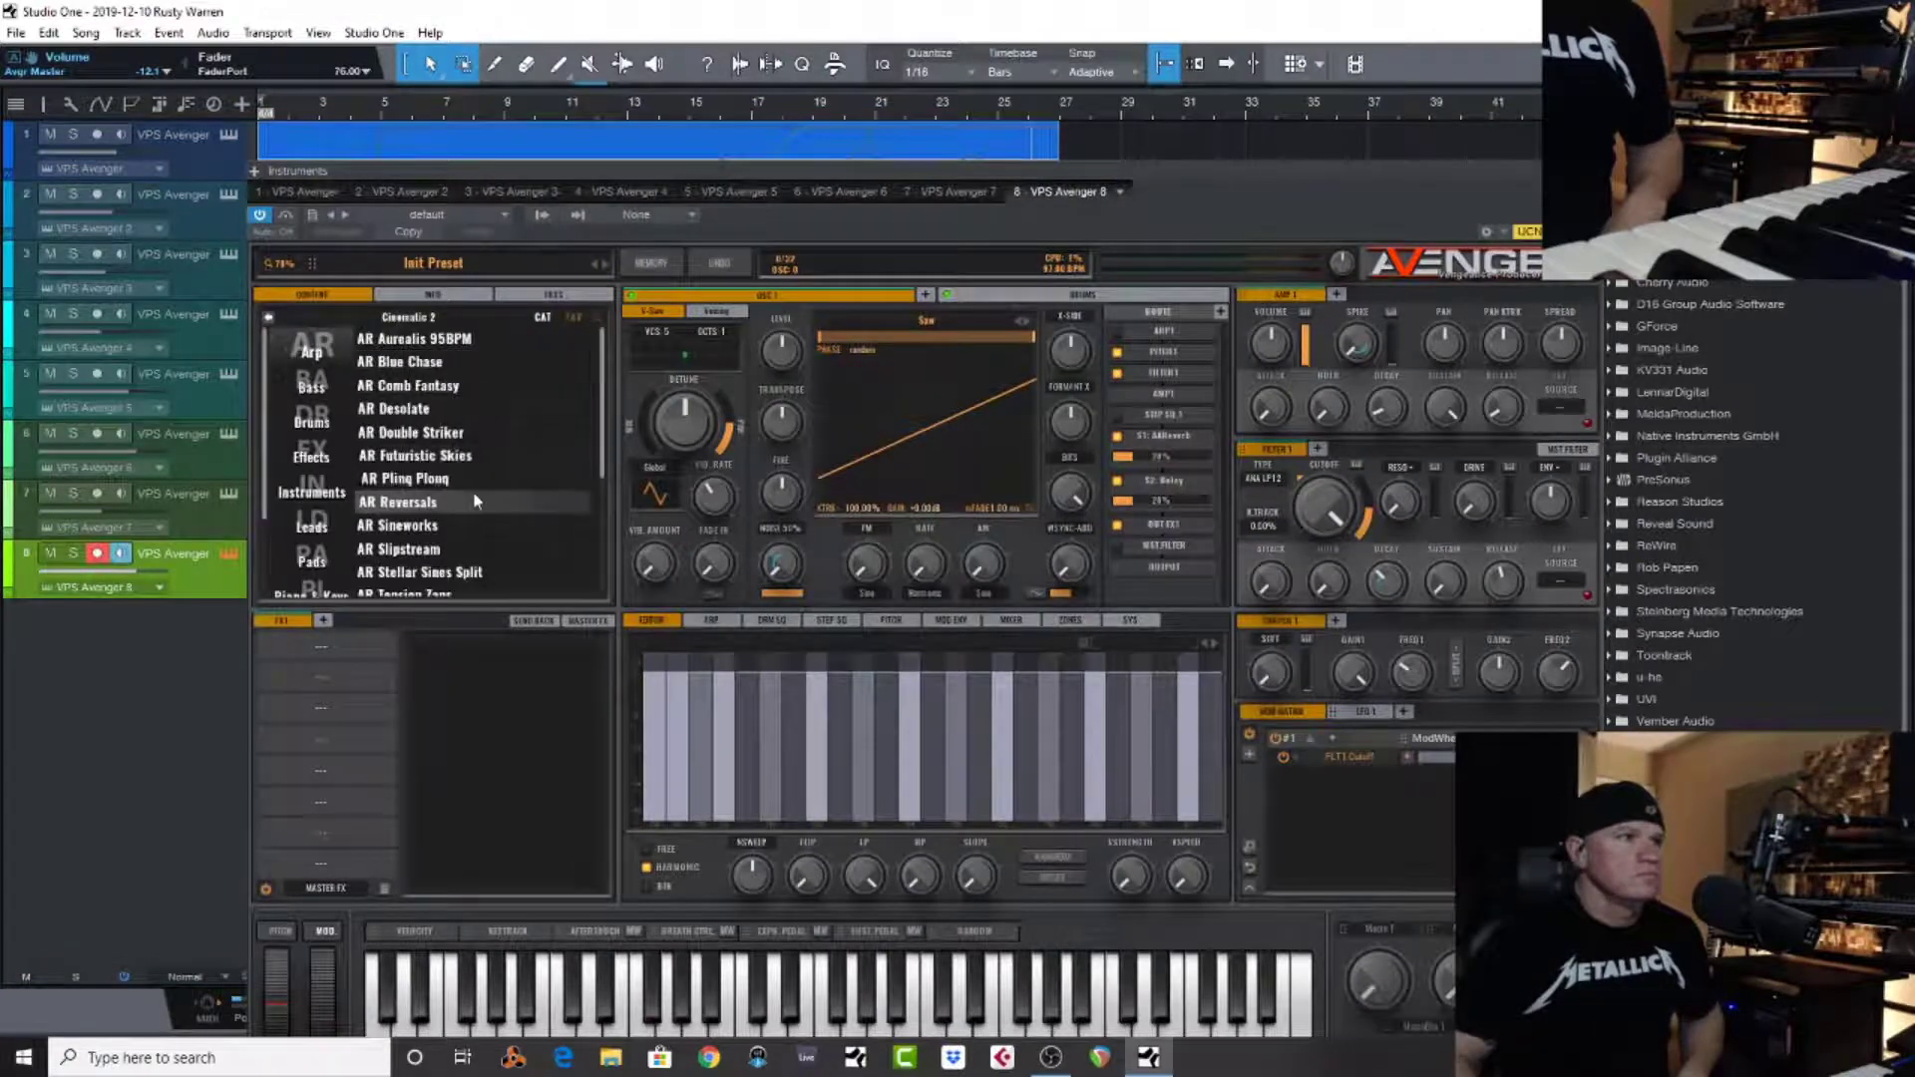
pyautogui.scroll(-3, 339, 451)
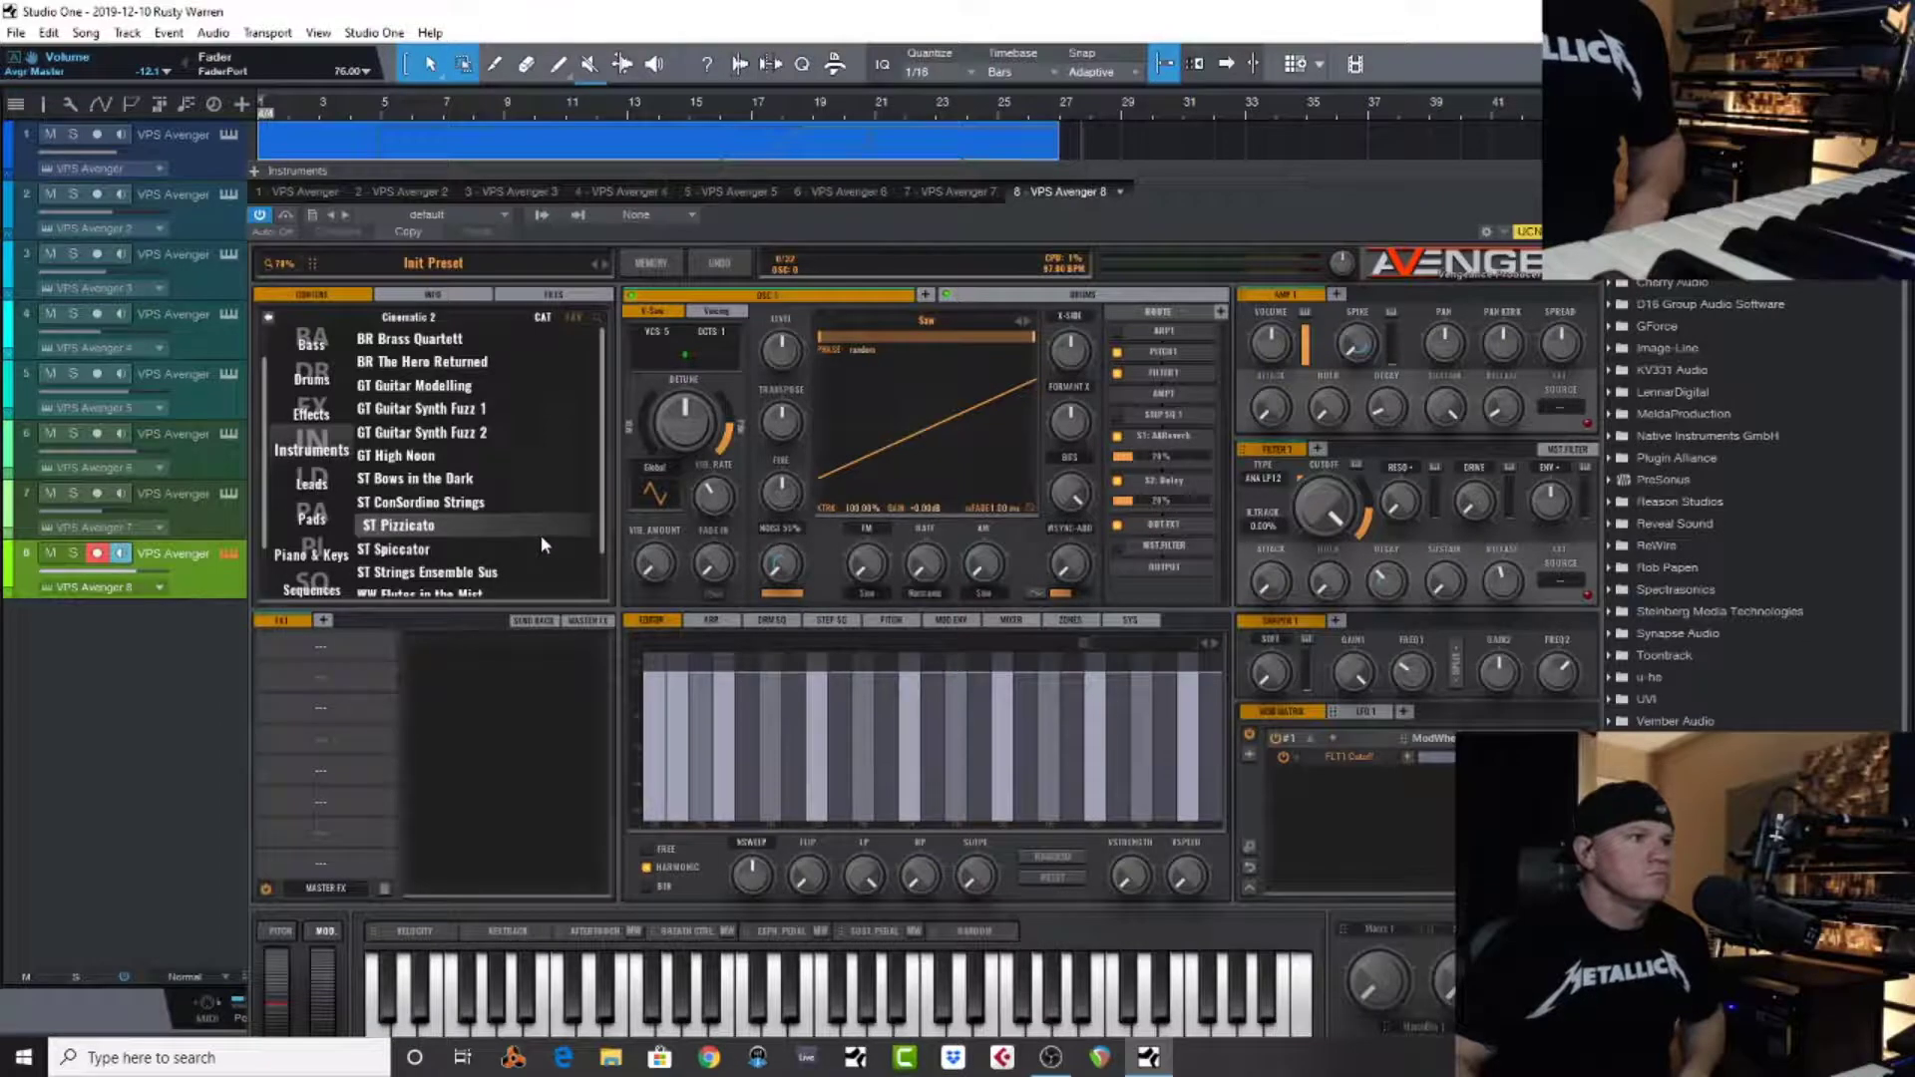
pyautogui.scroll(-1, 541, 546)
pyautogui.scroll(-2, 542, 537)
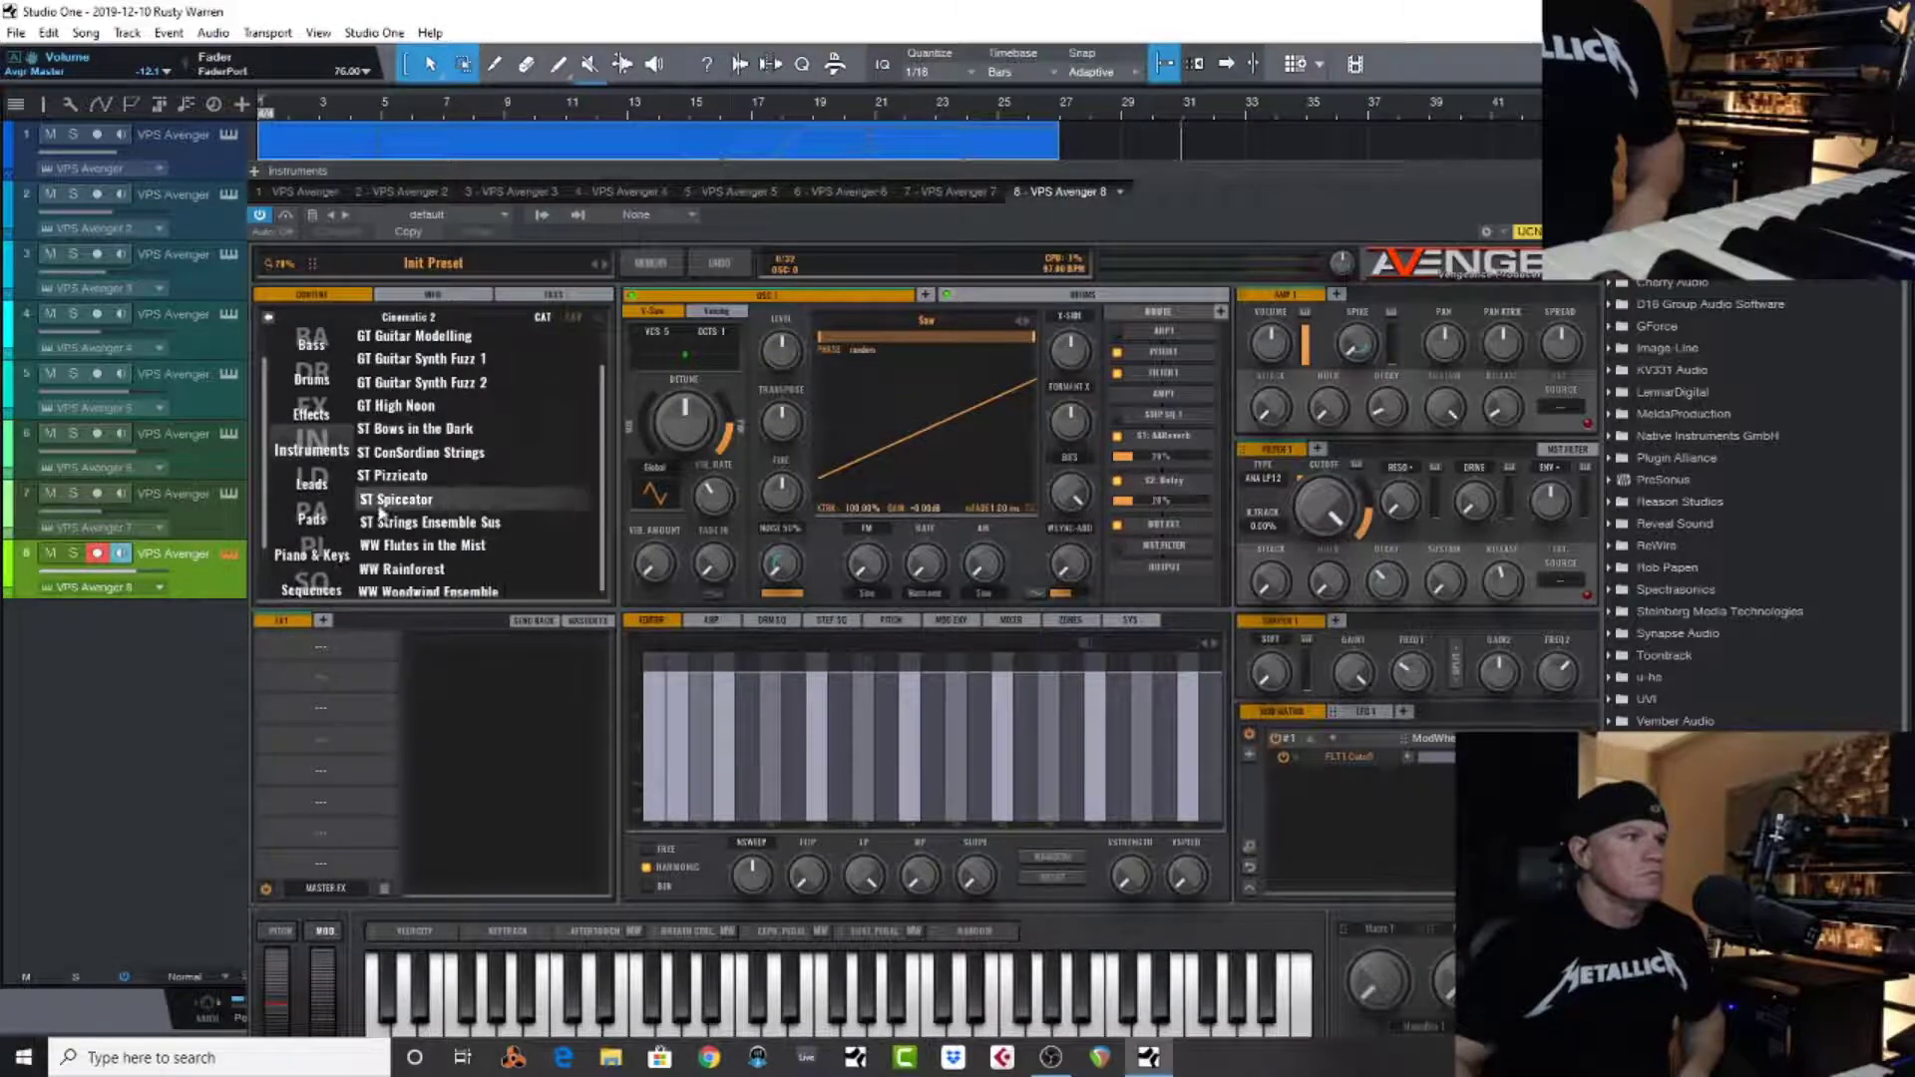
# Check the Leads and Pads categories, try BR The Hero Returned, and load BR Brass Quartett from Instruments on the eighth track
pyautogui.click(320, 485)
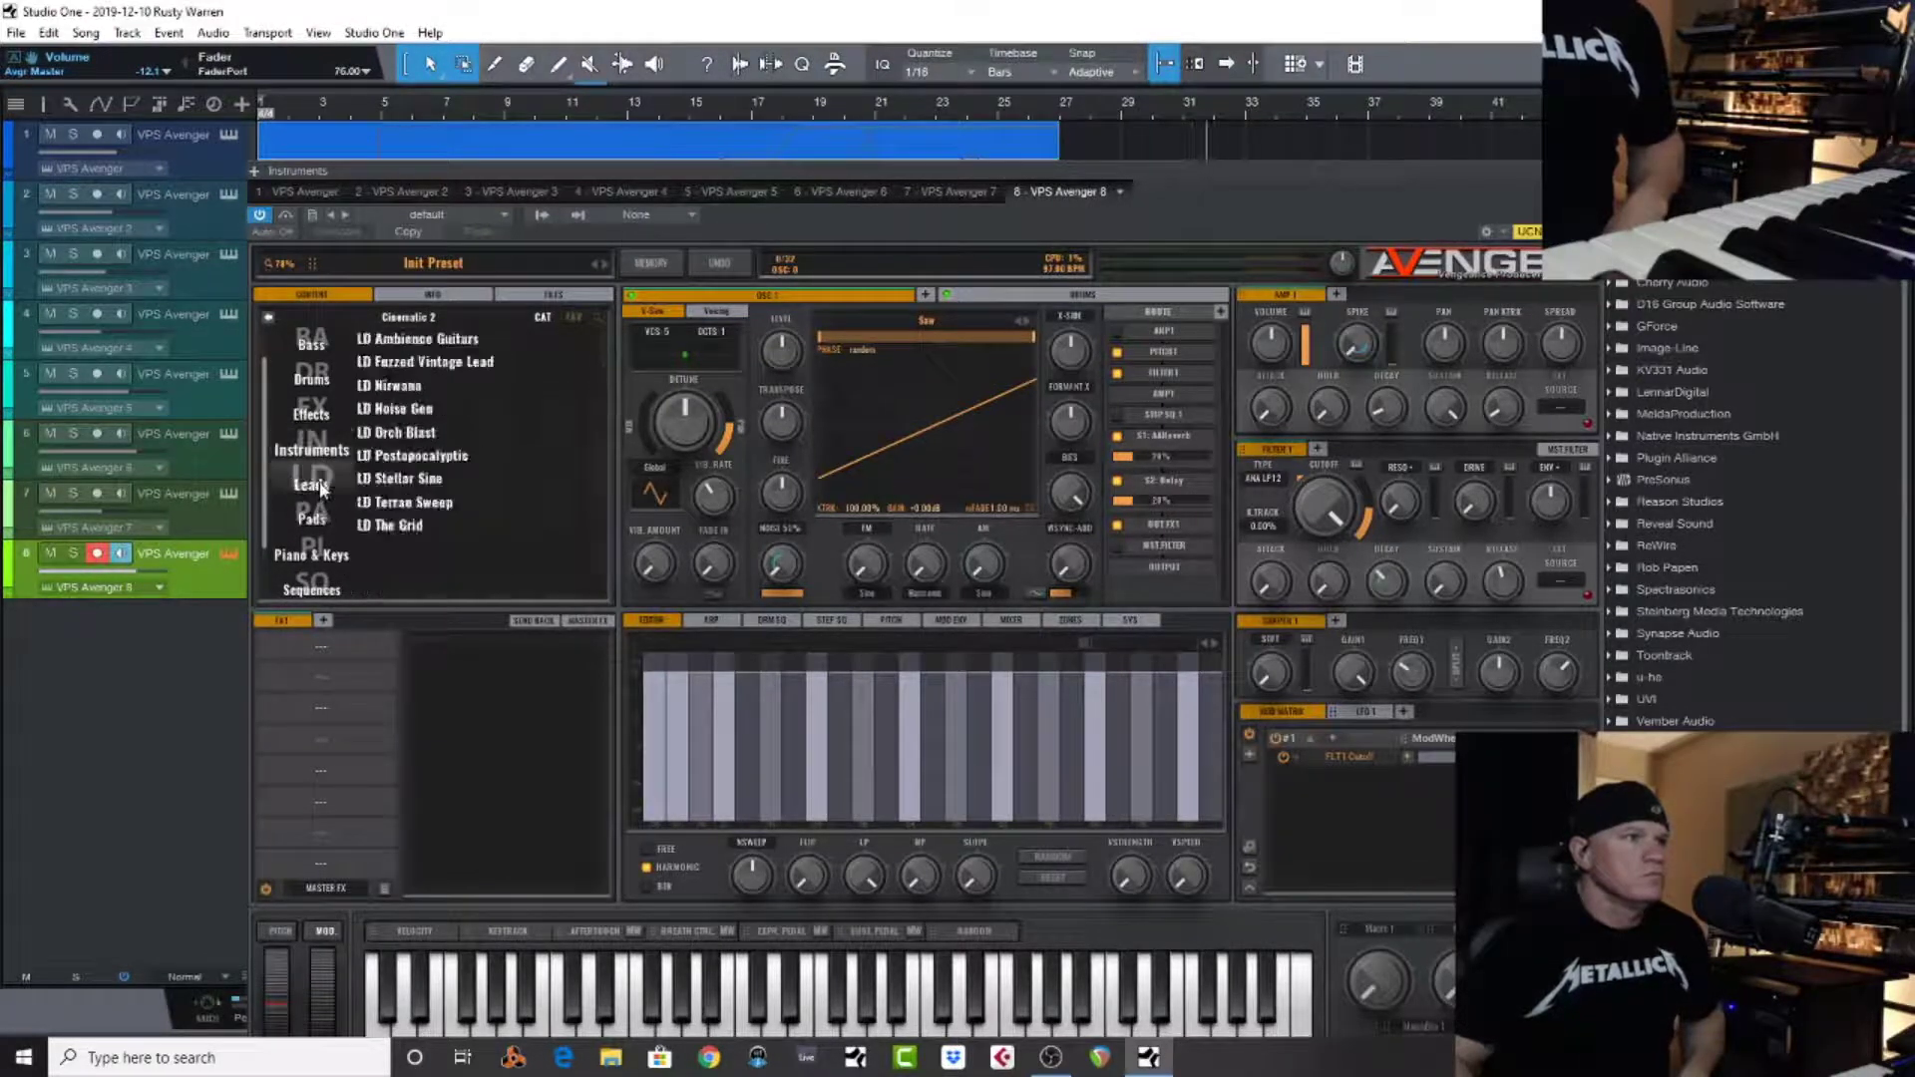
pyautogui.click(322, 522)
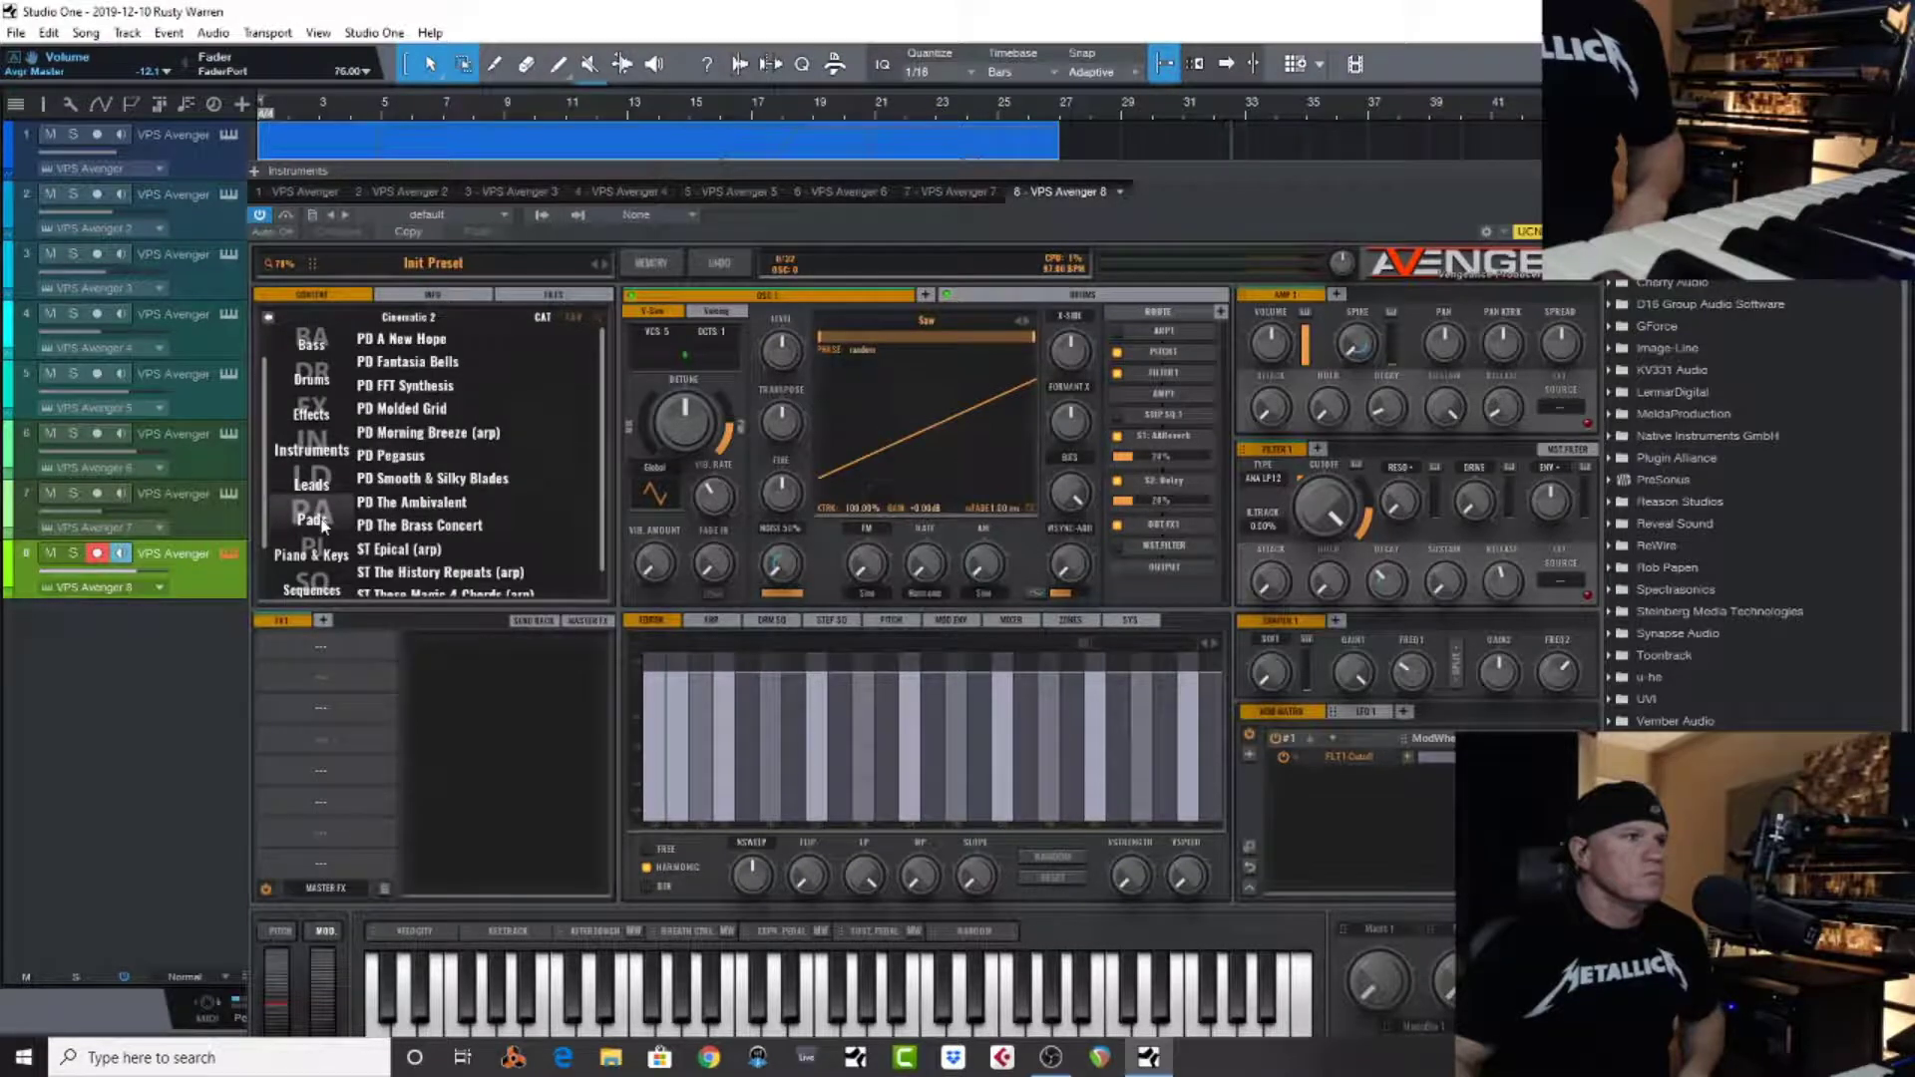
pyautogui.click(311, 449)
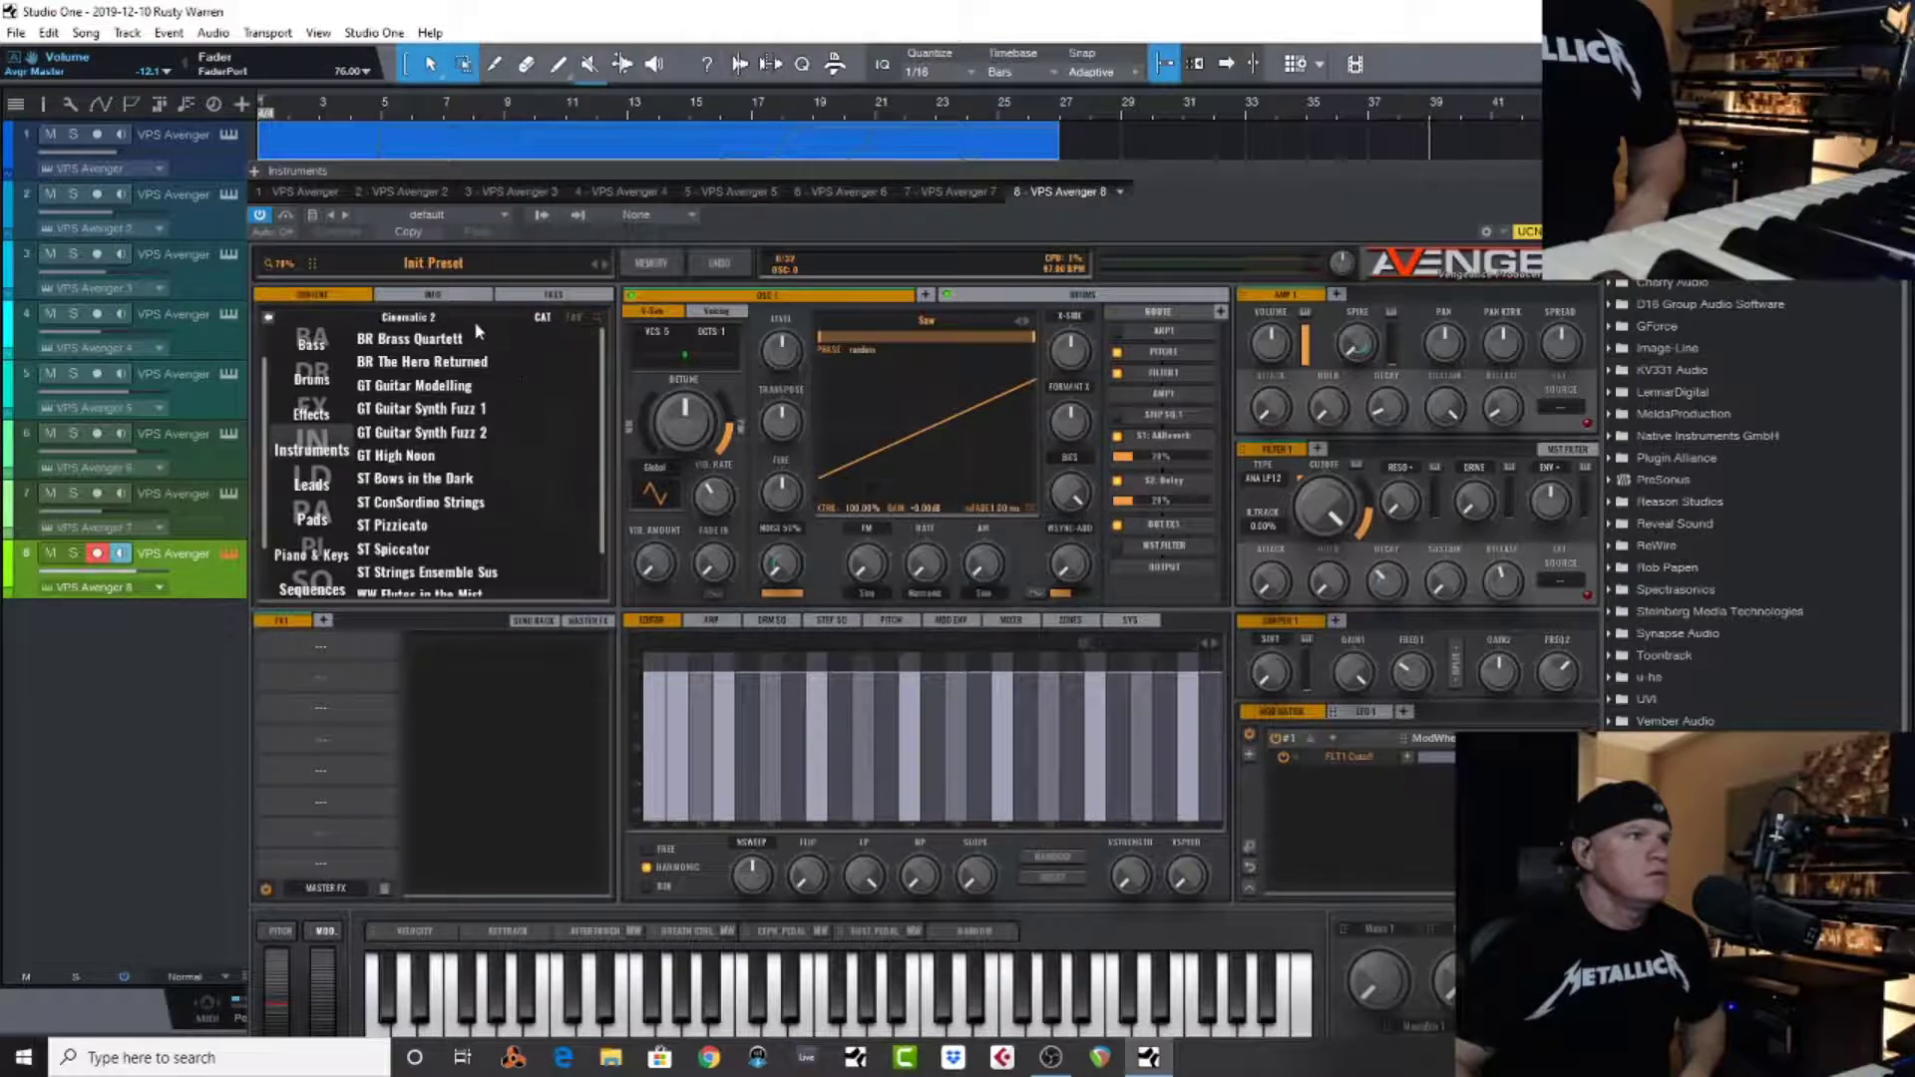
pyautogui.click(460, 363)
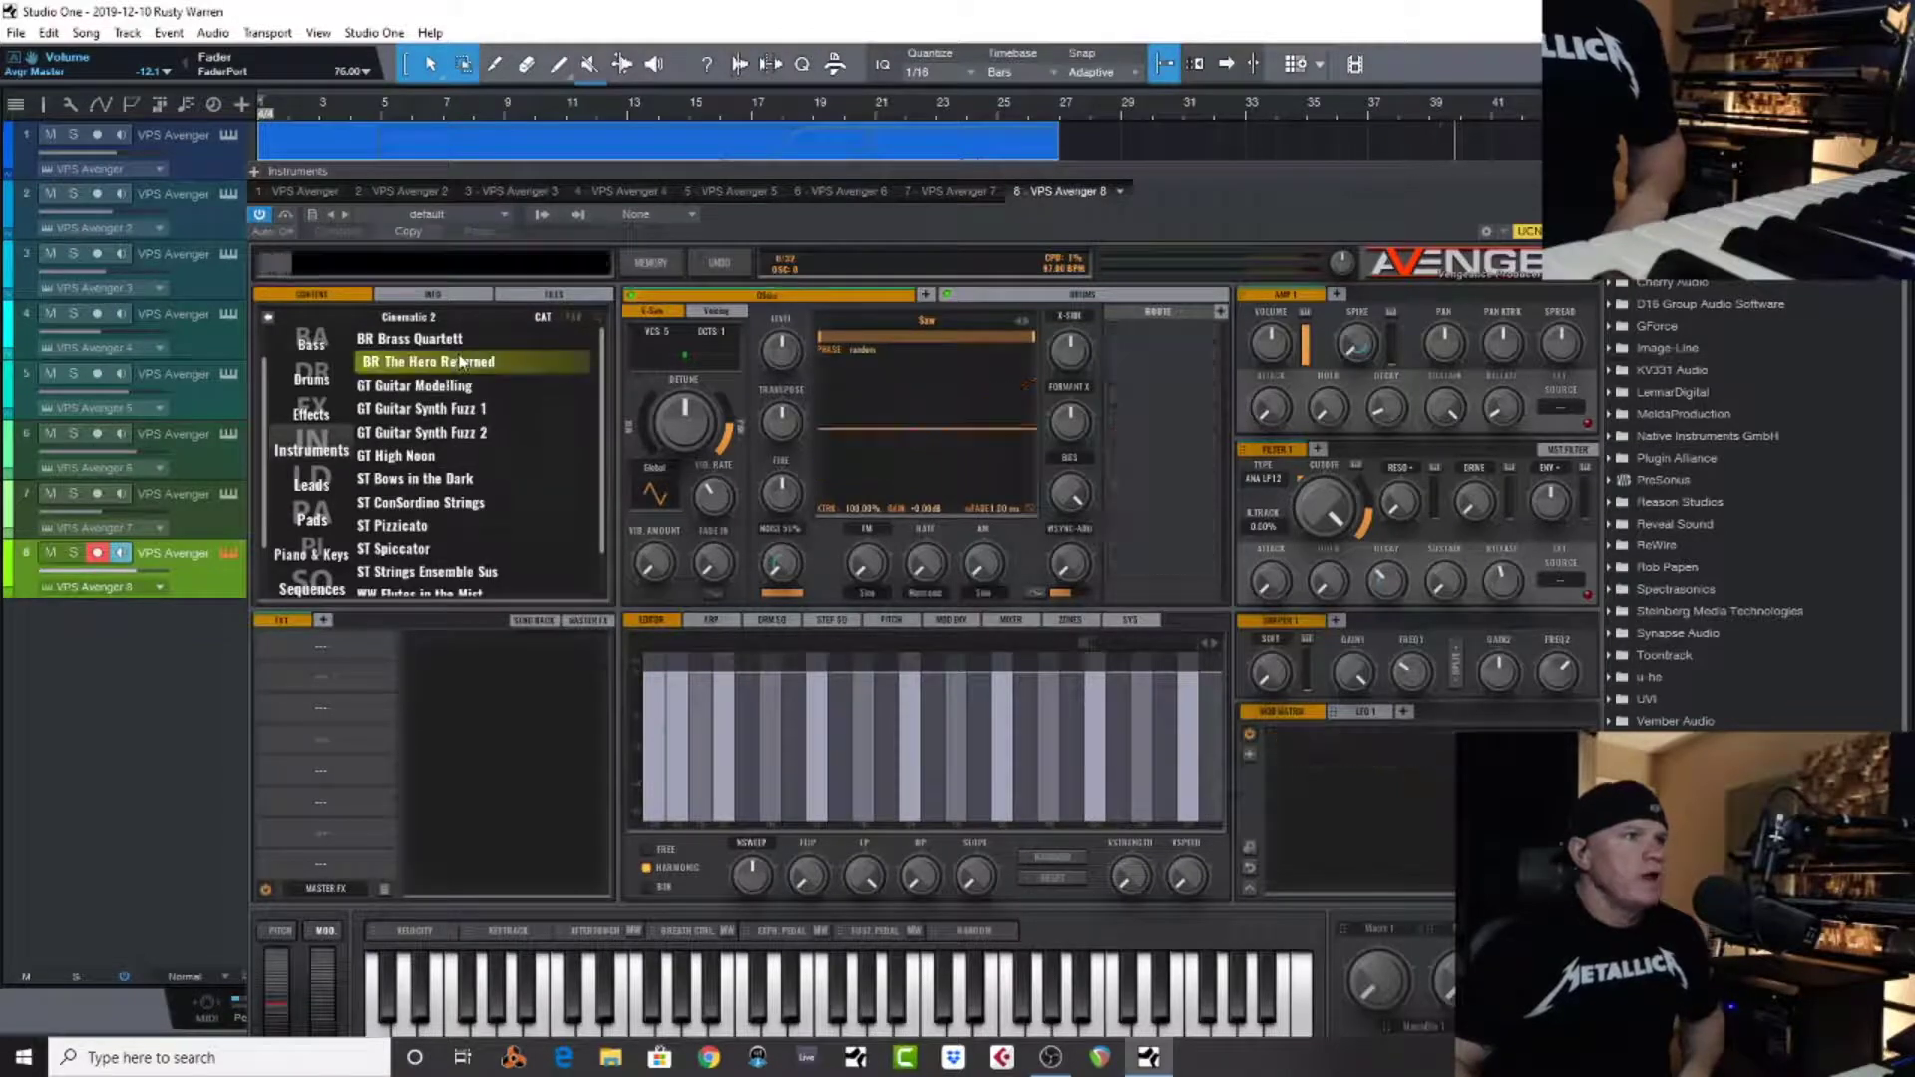
pyautogui.click(438, 339)
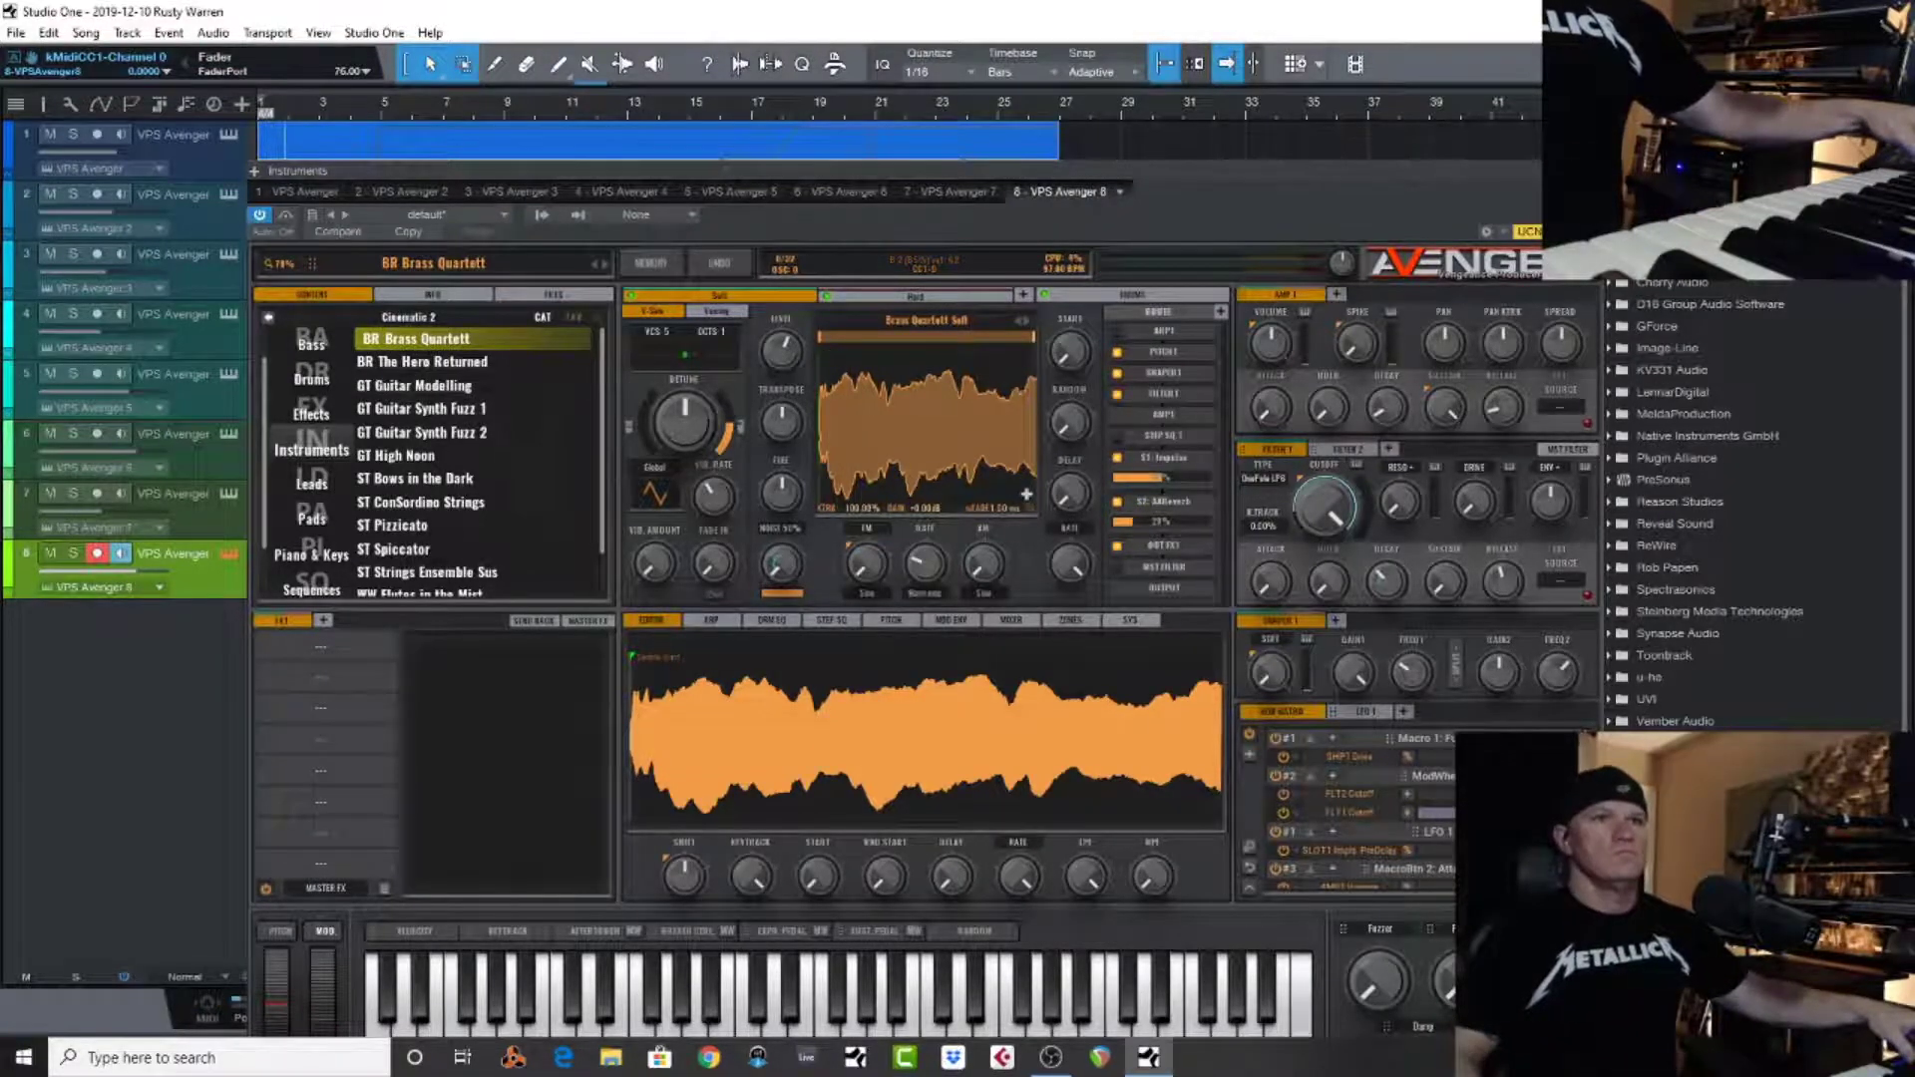
# Rehearse and record a brass part on the eighth track from bar 27 to about bar 31, and overdub a rising macro swell
pyautogui.press('space')
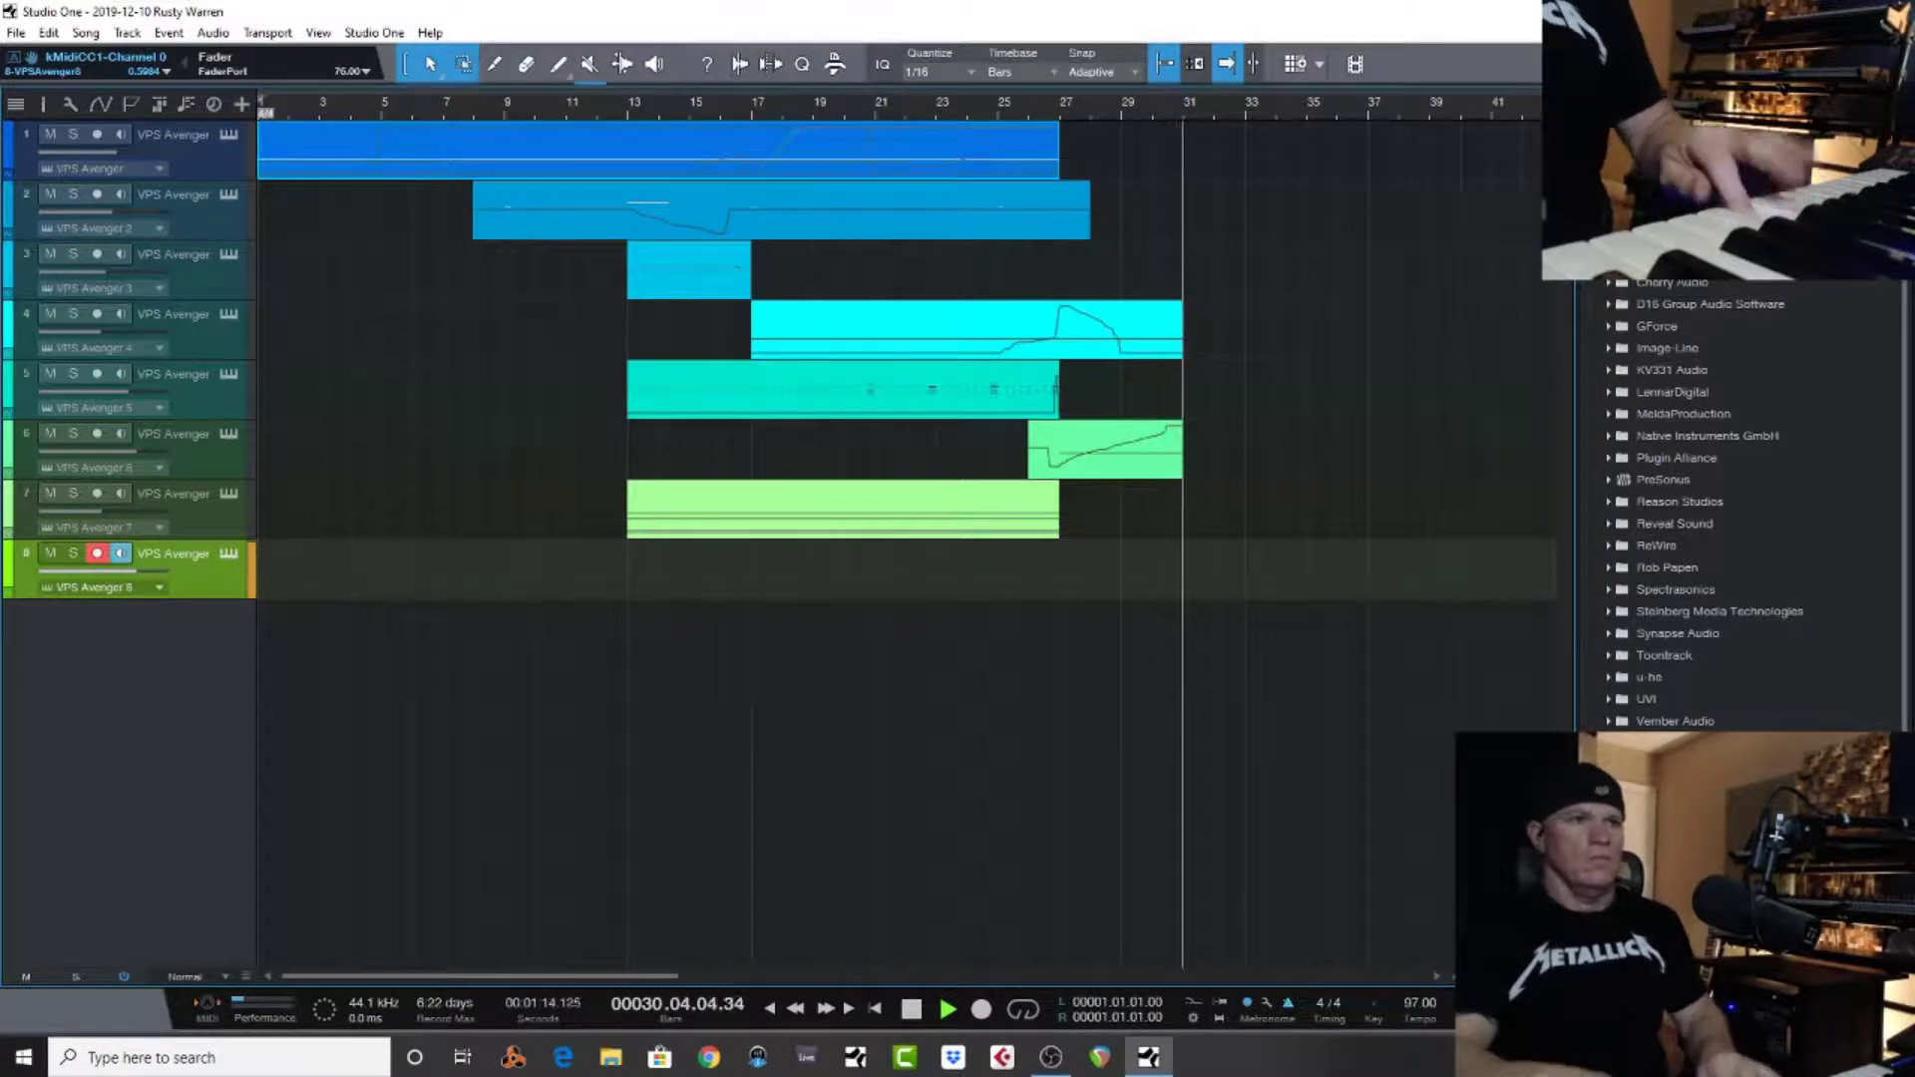
pyautogui.press('space')
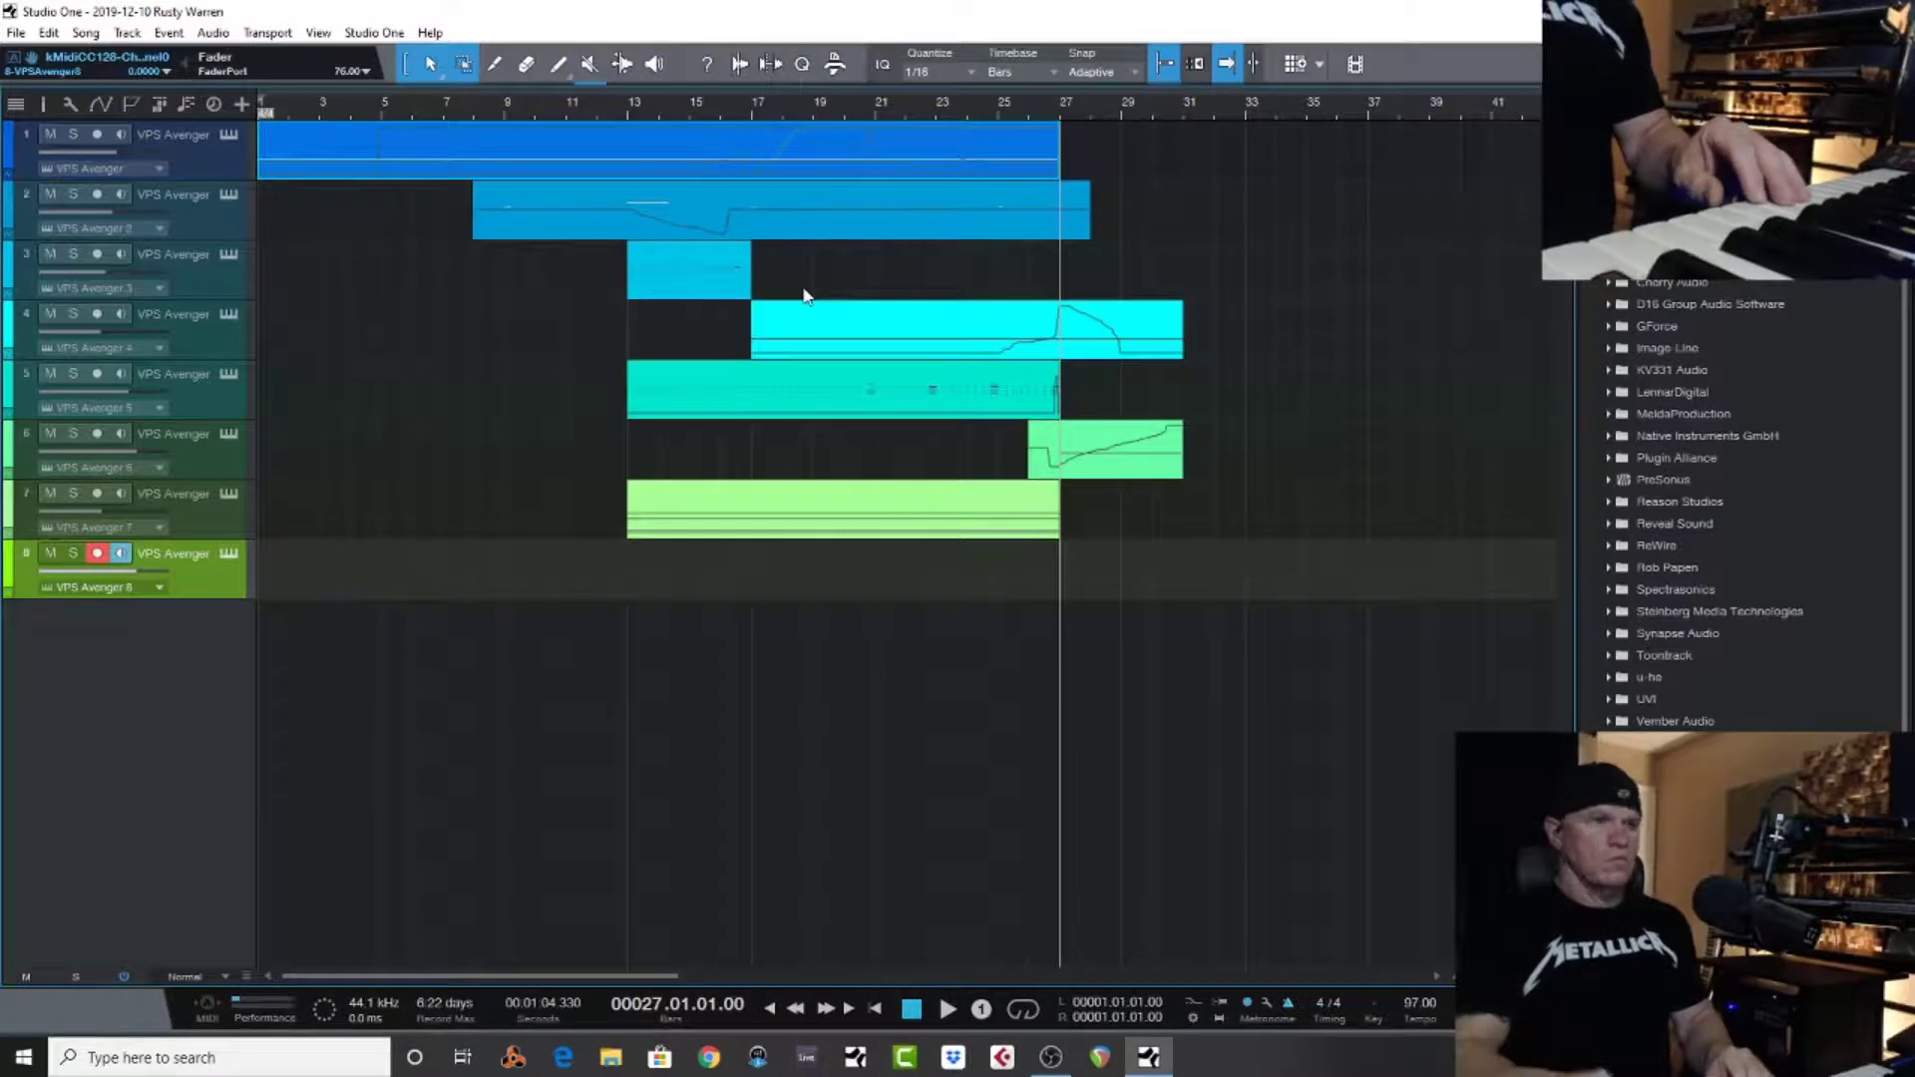
pyautogui.press('KP_Multiply')
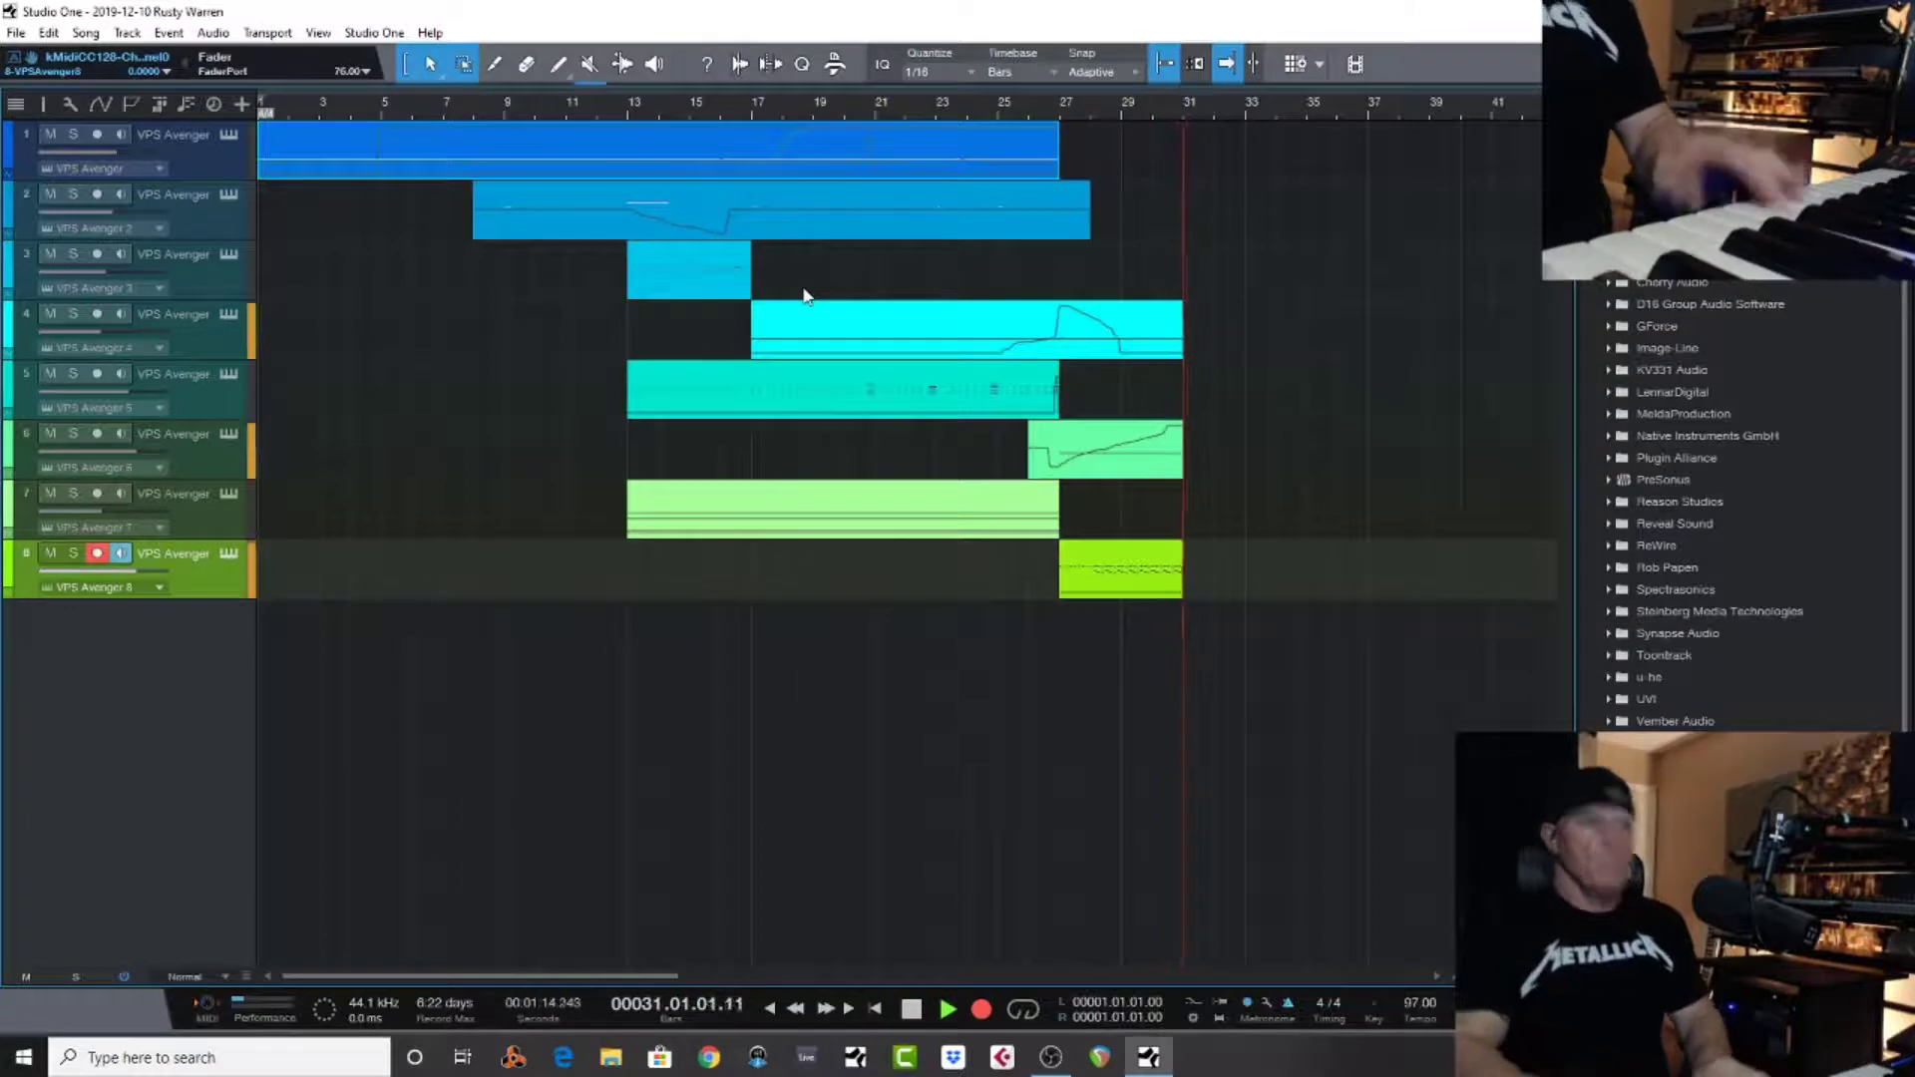
pyautogui.press('space')
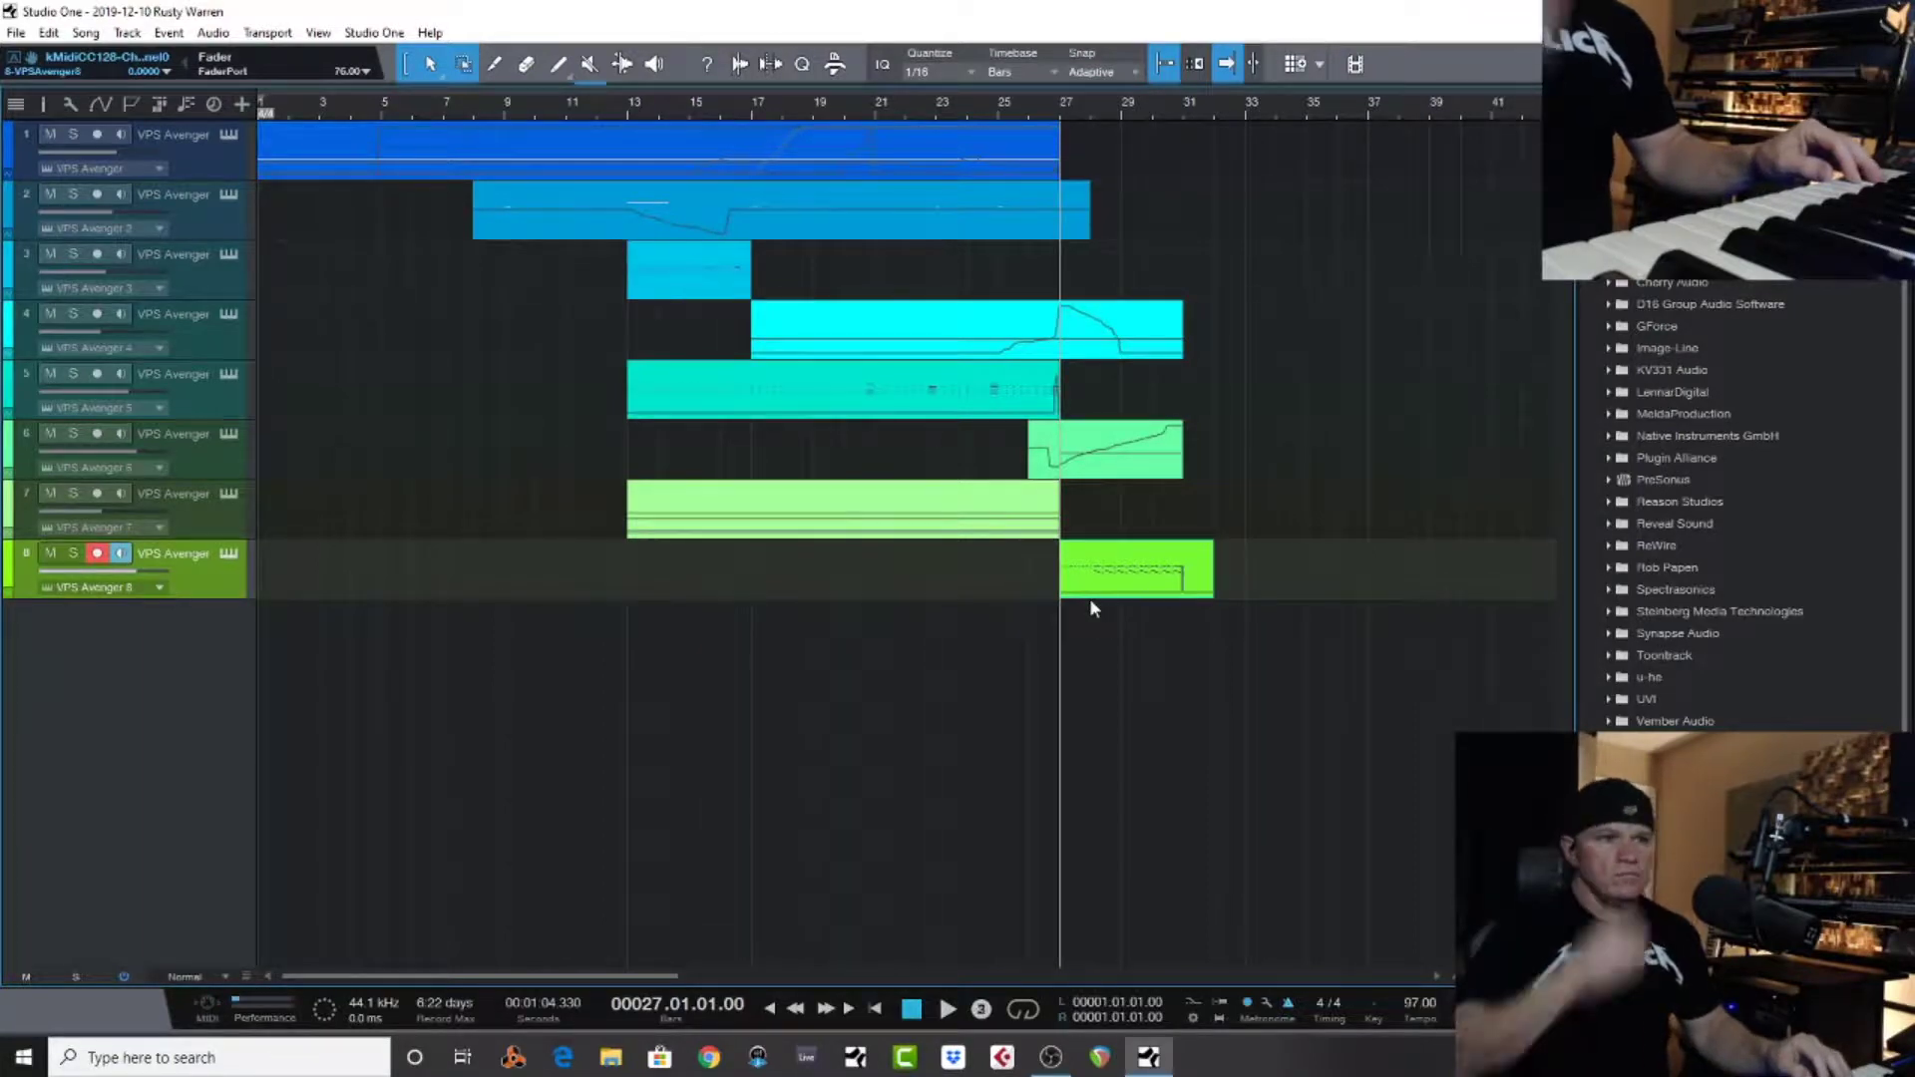
pyautogui.press('KP_Multiply')
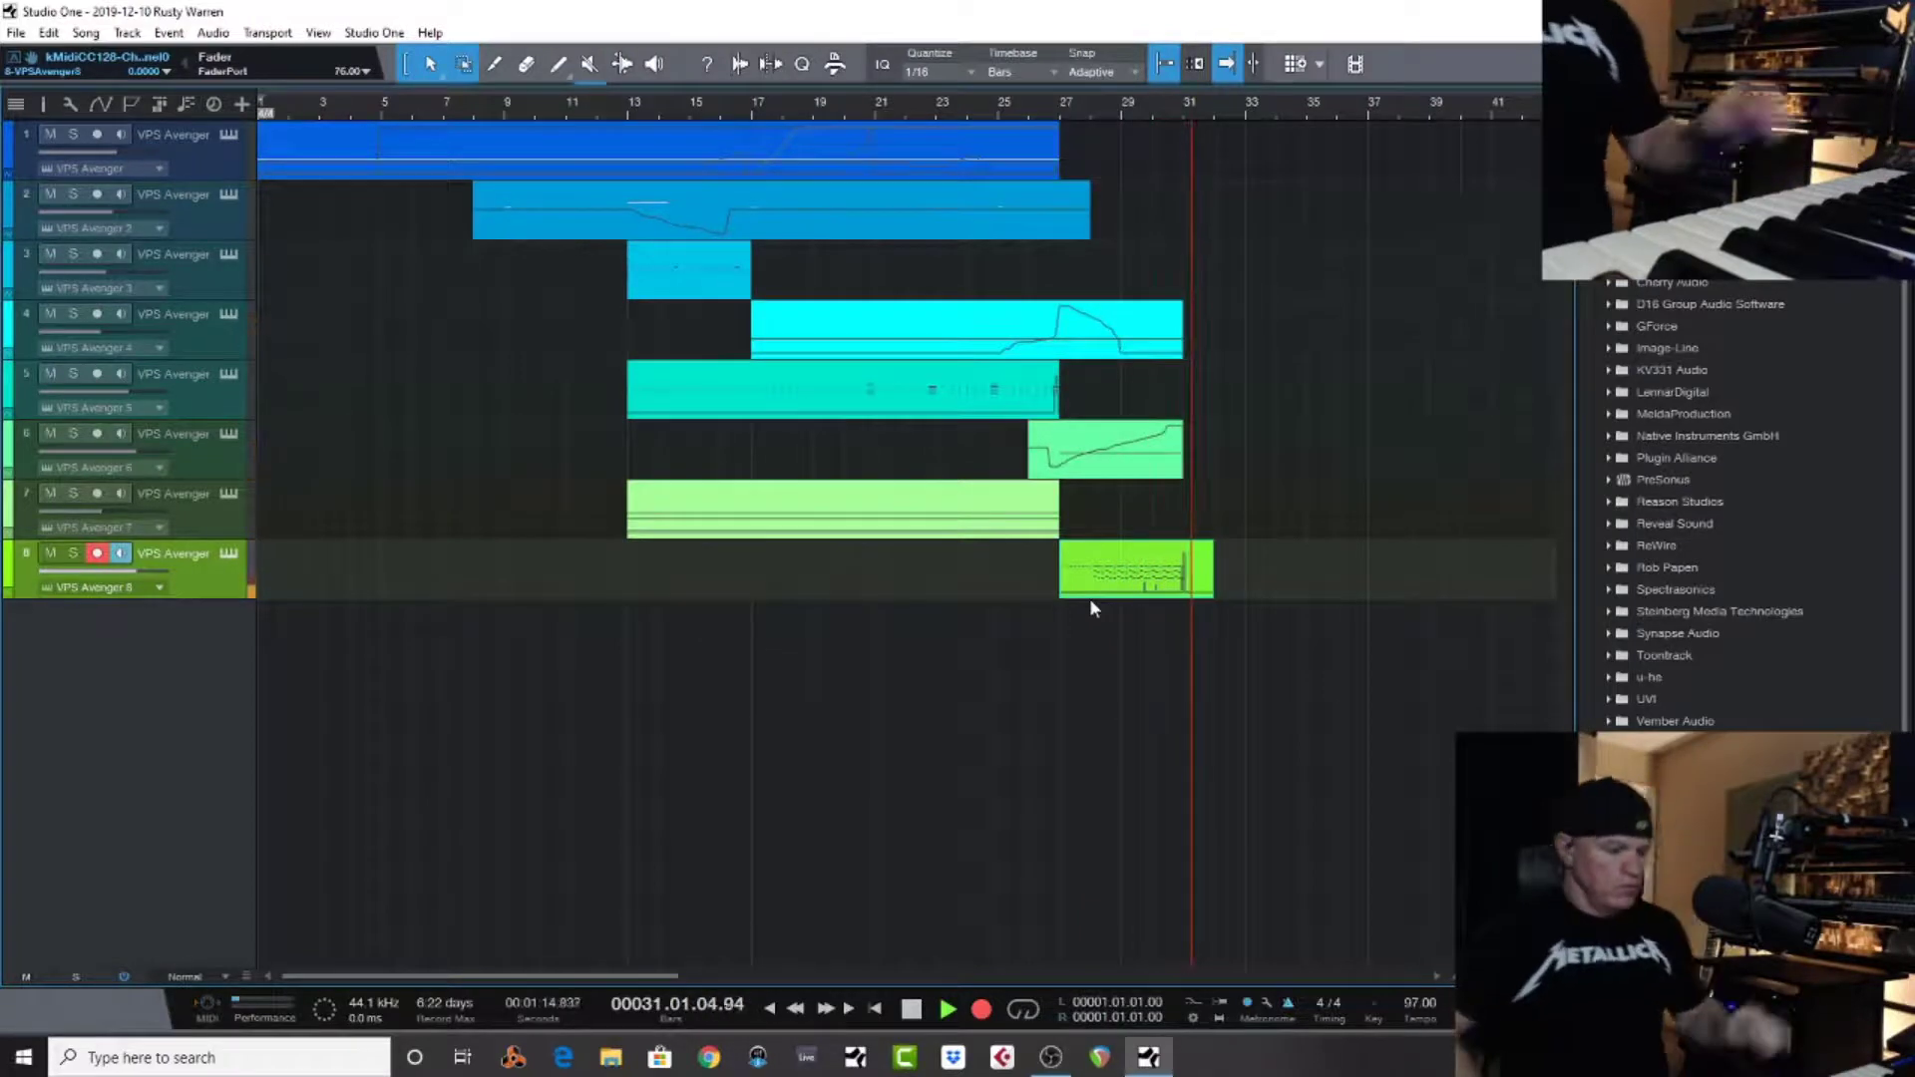
pyautogui.press('space')
# Play the brass part from bar 27 and lower the eighth track's volume to -4.2 dB
pyautogui.press('space')
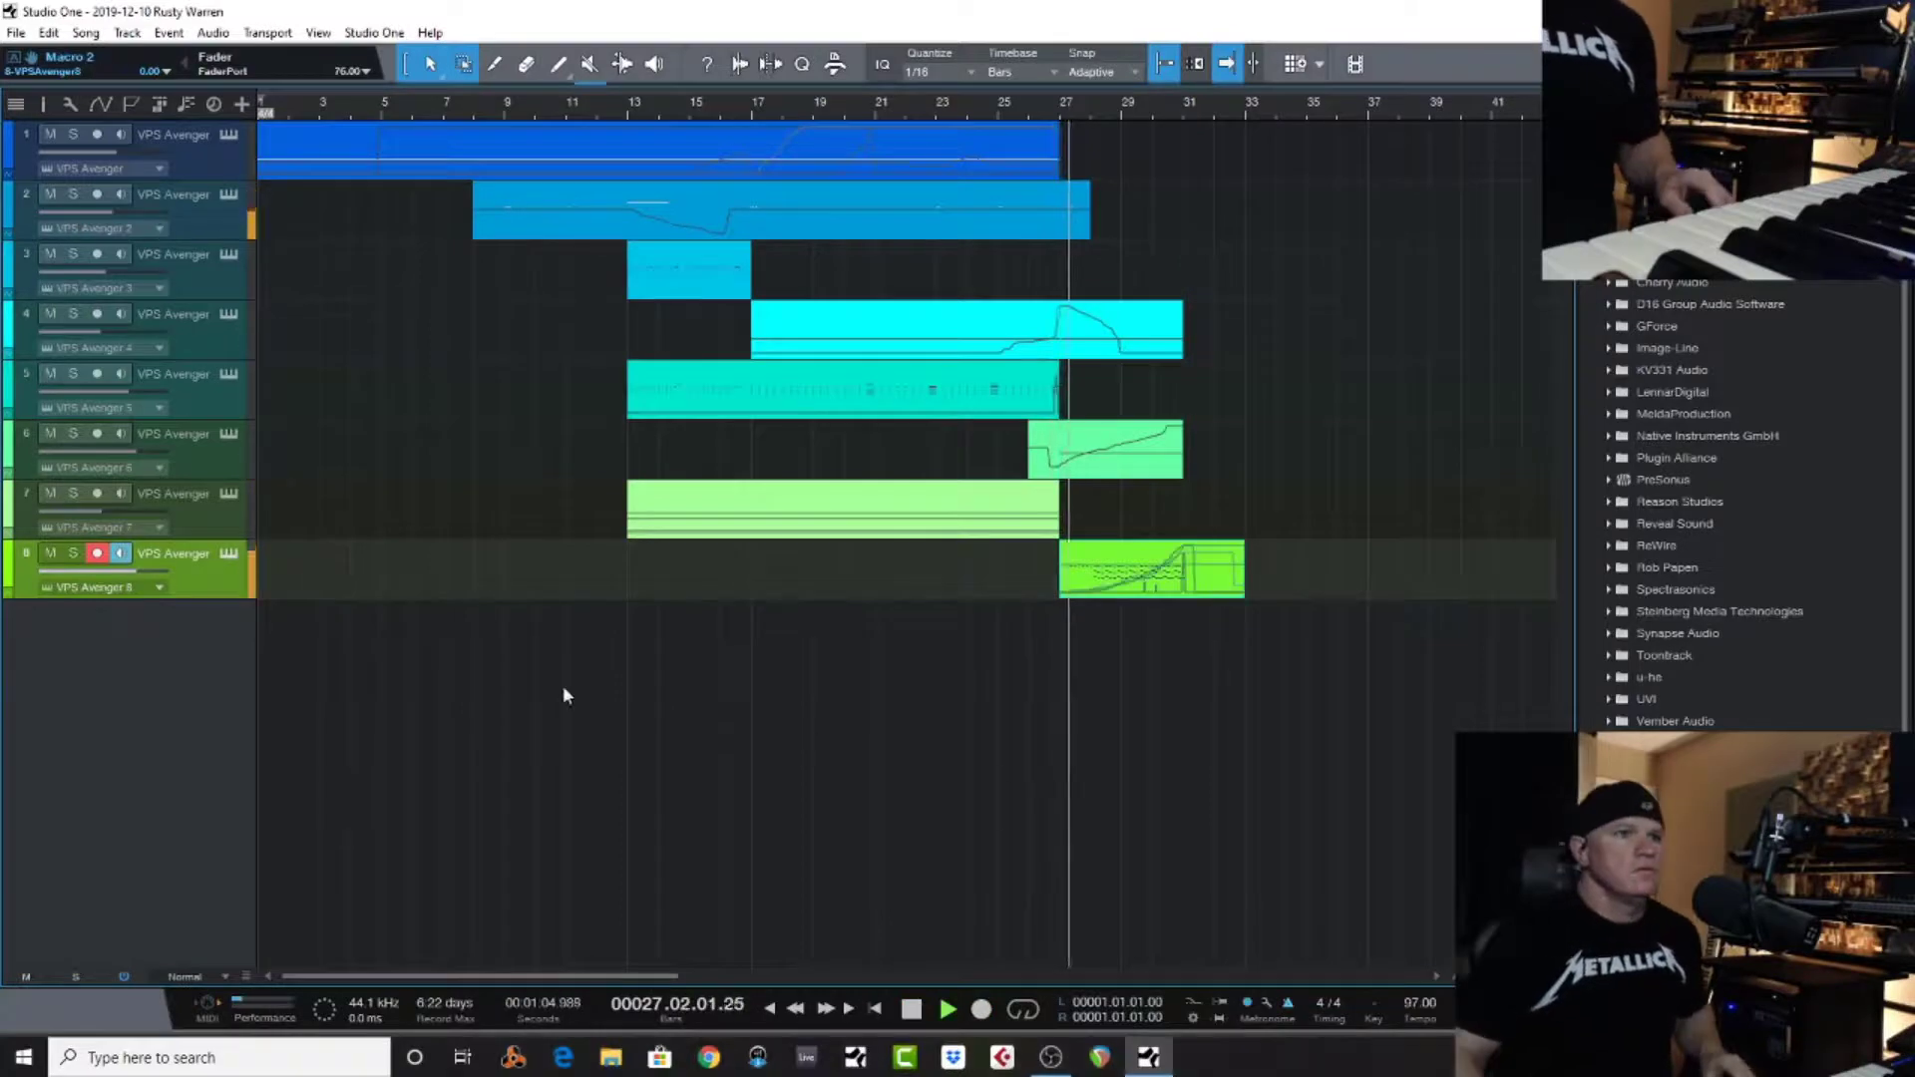
pyautogui.moveTo(143, 569); pyautogui.dragTo(118, 583)
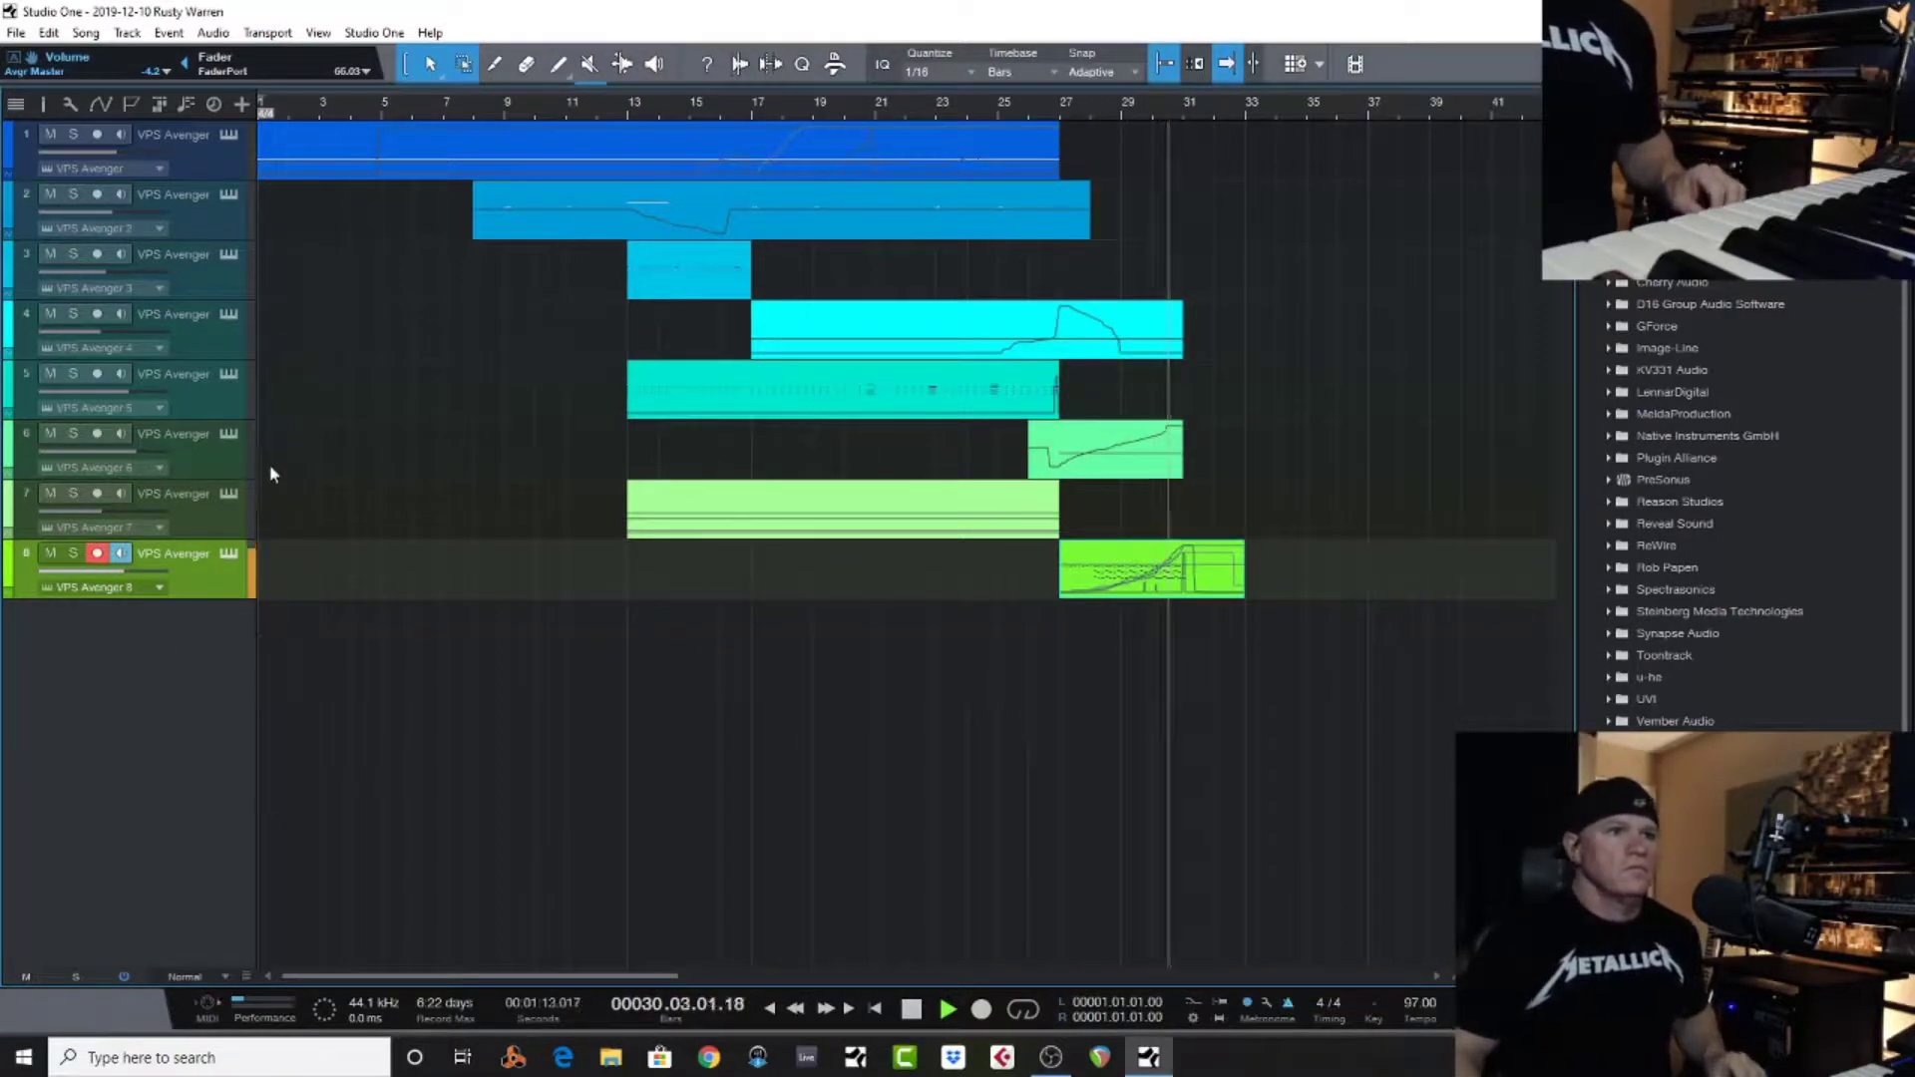
pyautogui.press('space')
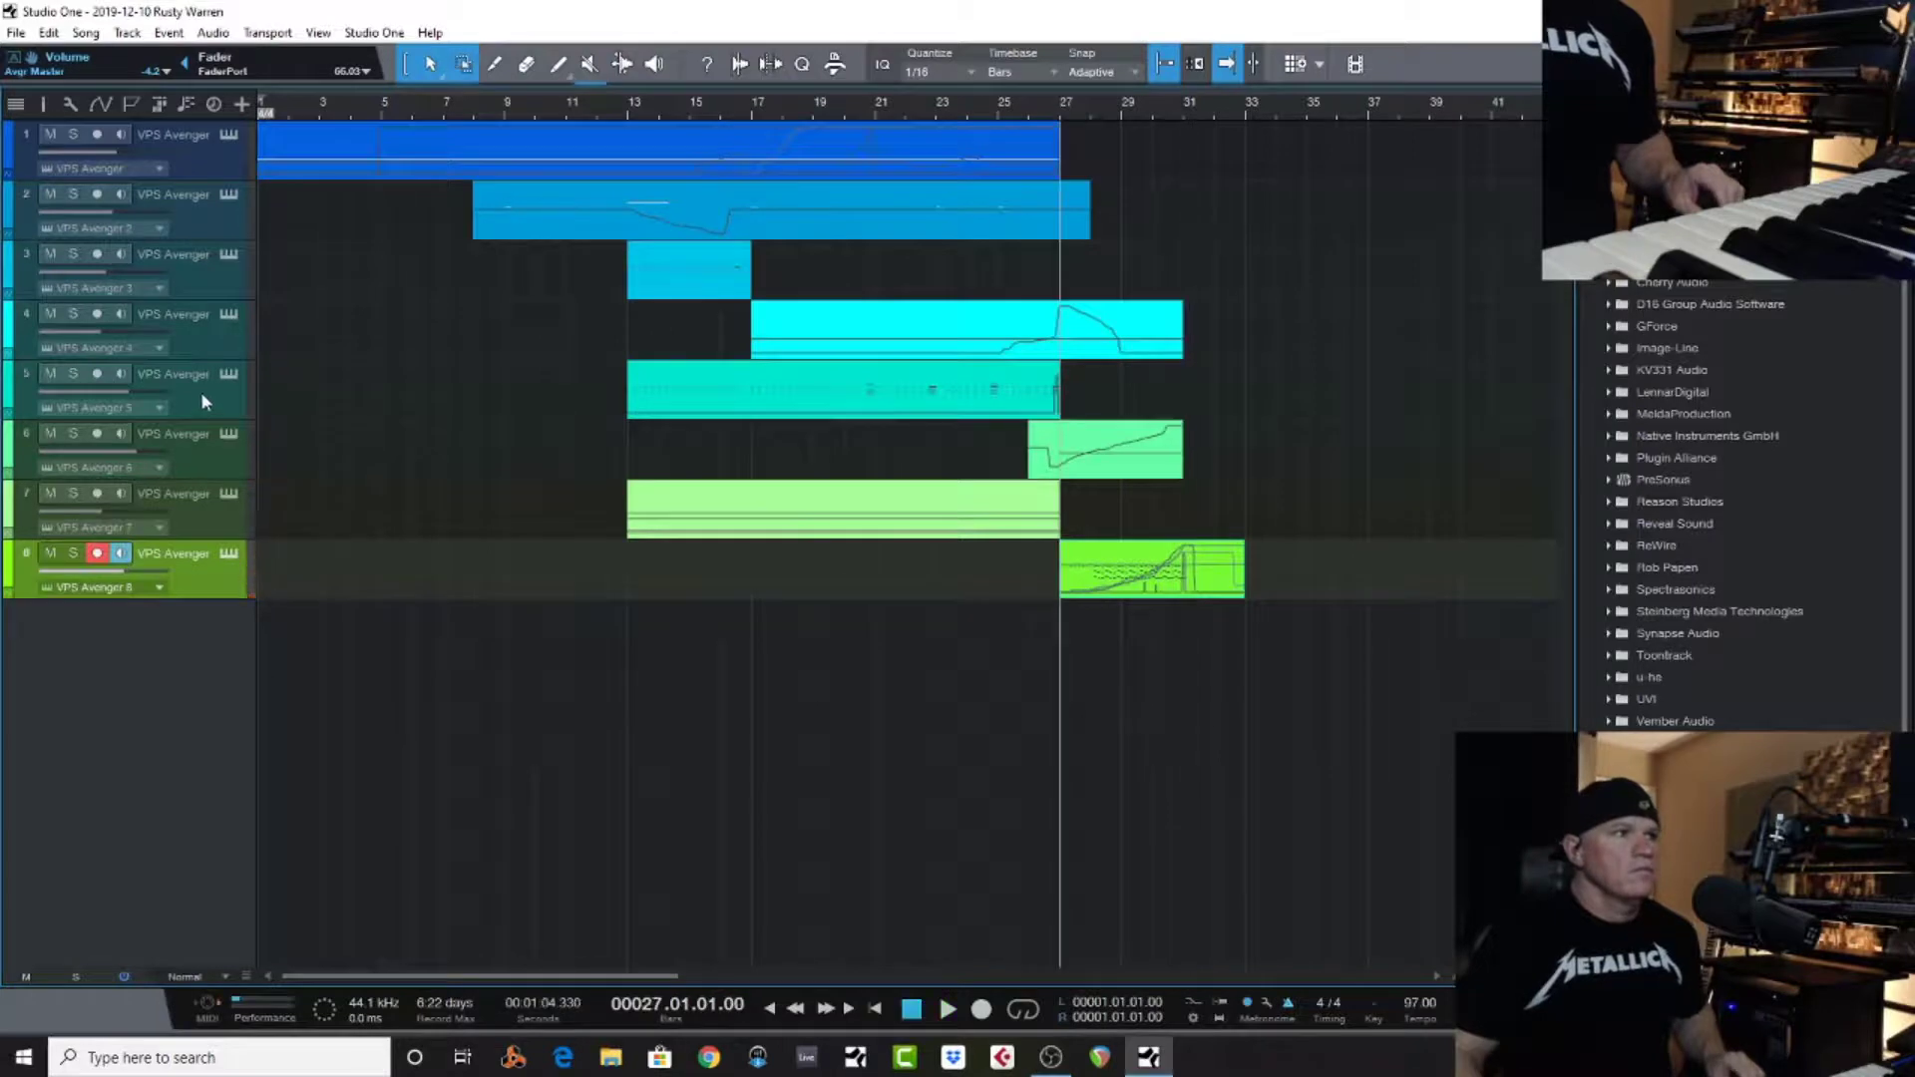
# Rehearse and record an additional part on the fifth track from bar 27 to about bar 31
pyautogui.click(200, 391)
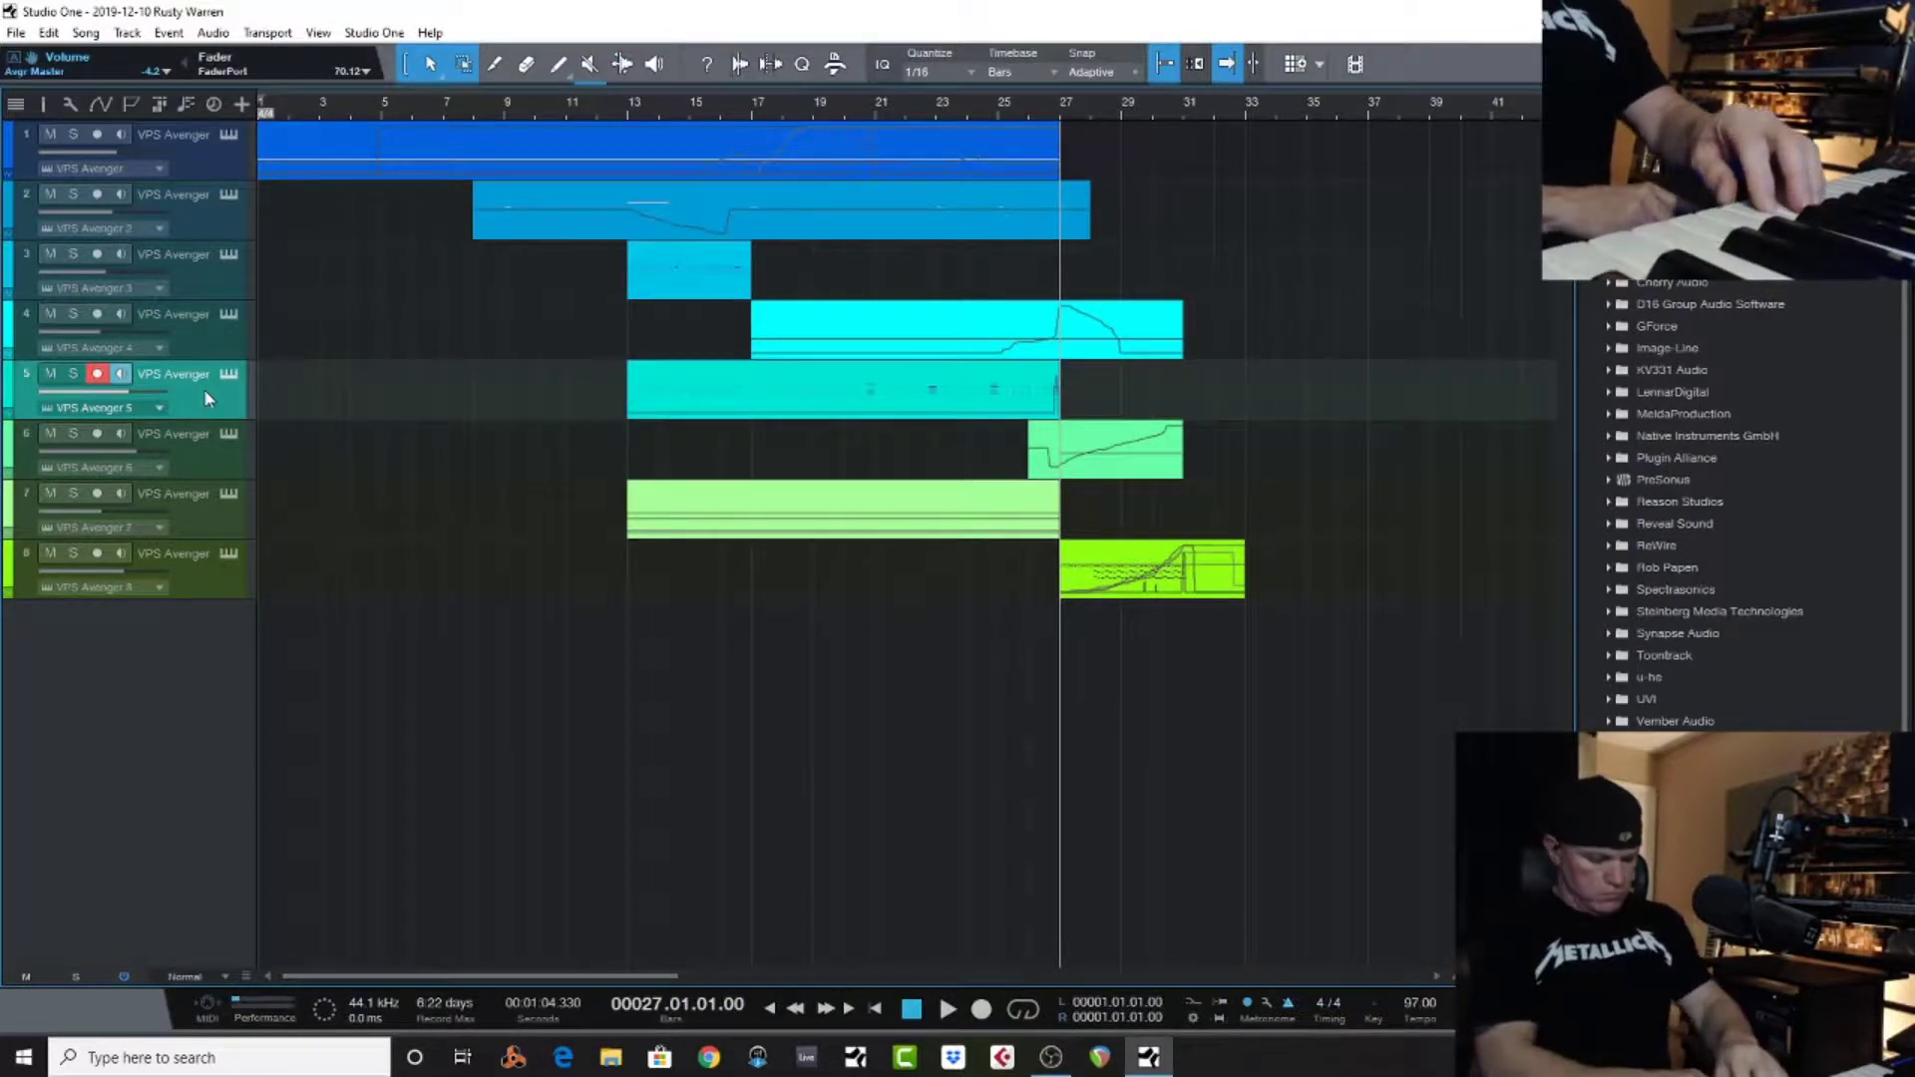
pyautogui.press('space')
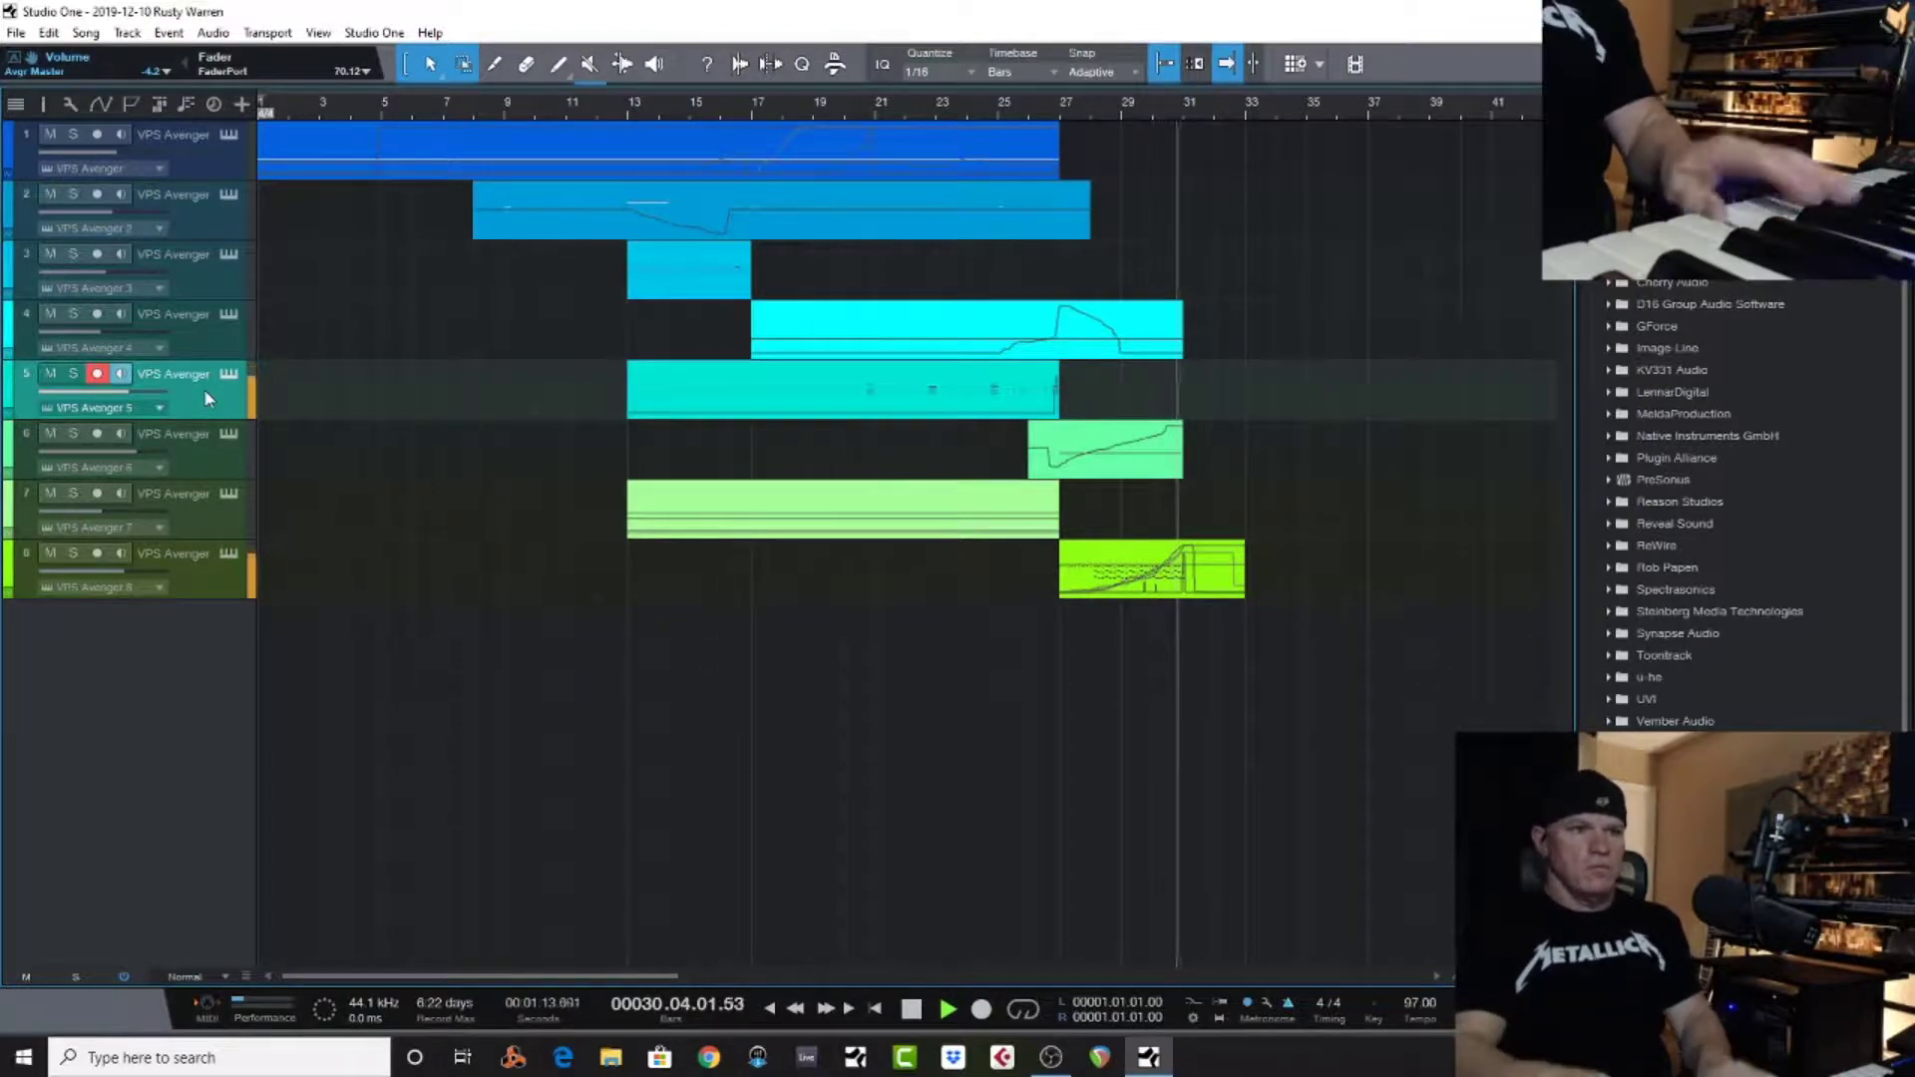
pyautogui.press('space')
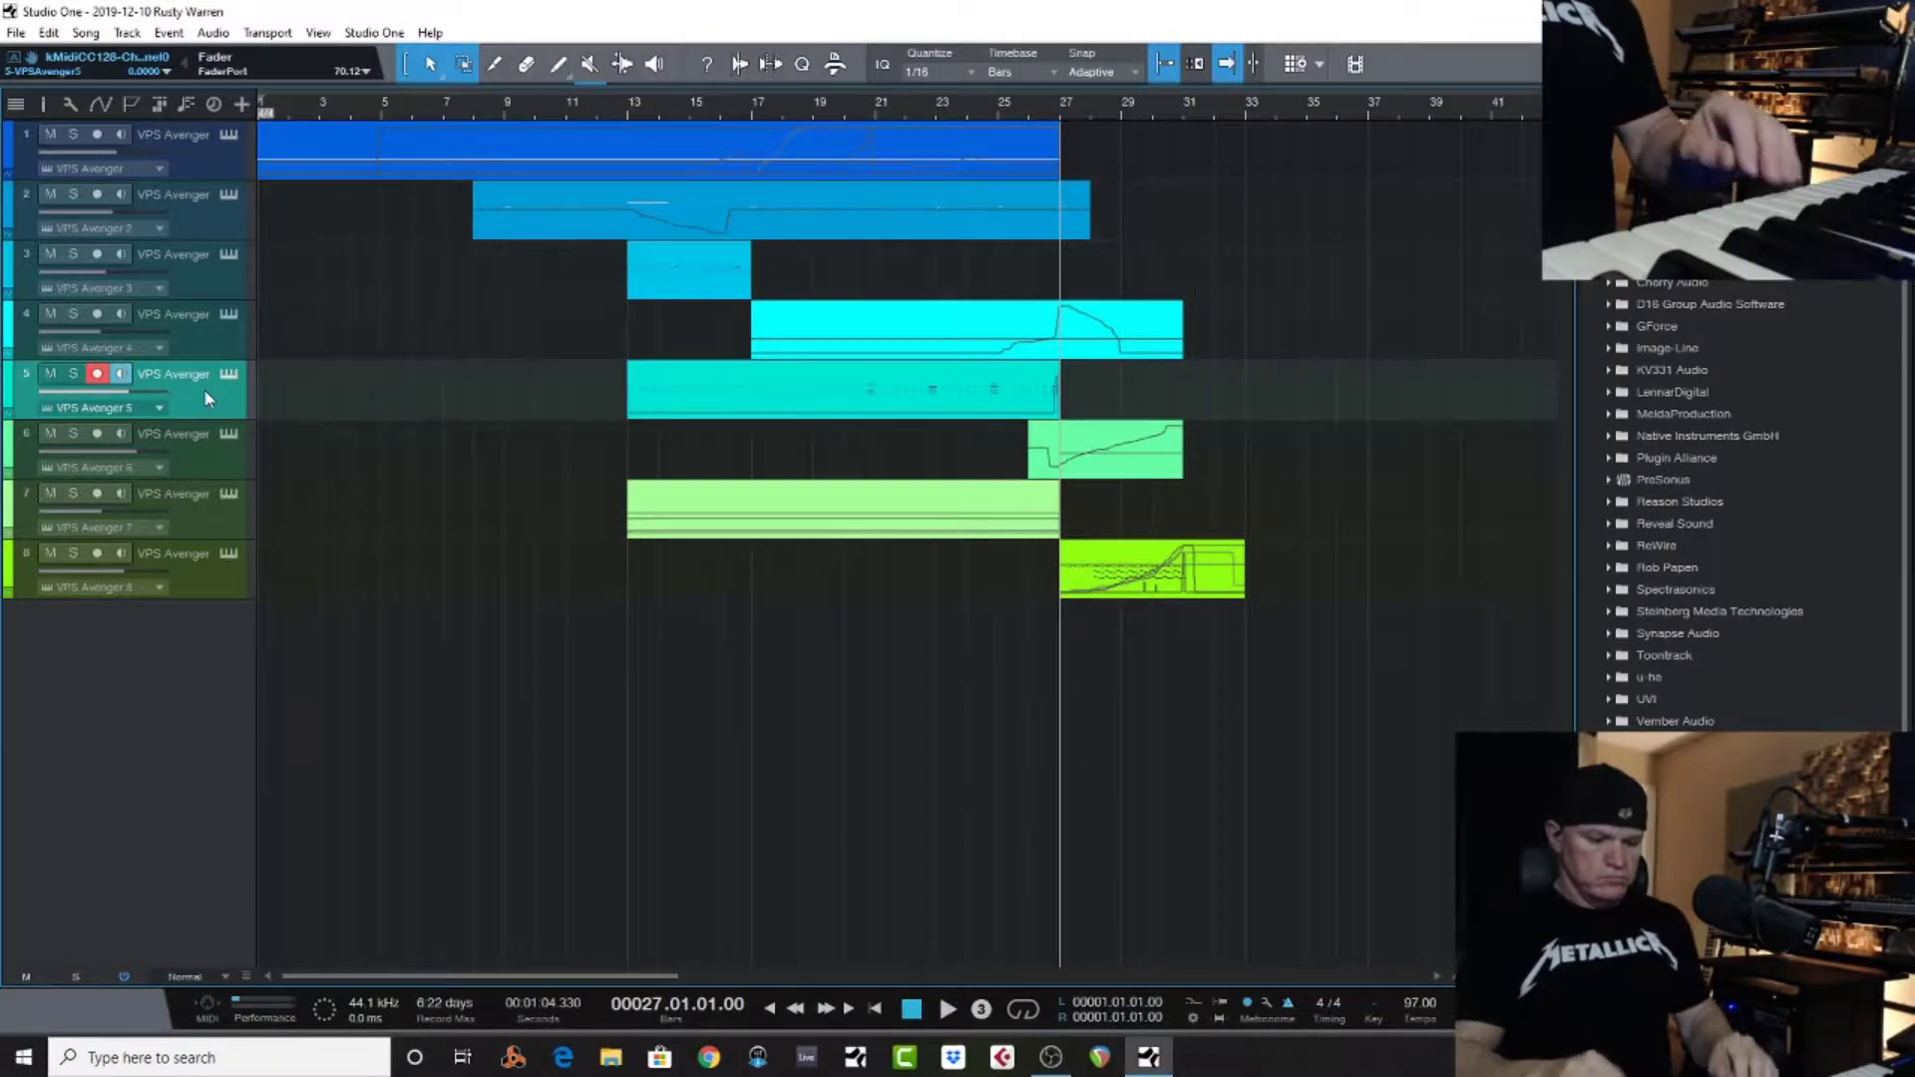
pyautogui.press('KP_Multiply')
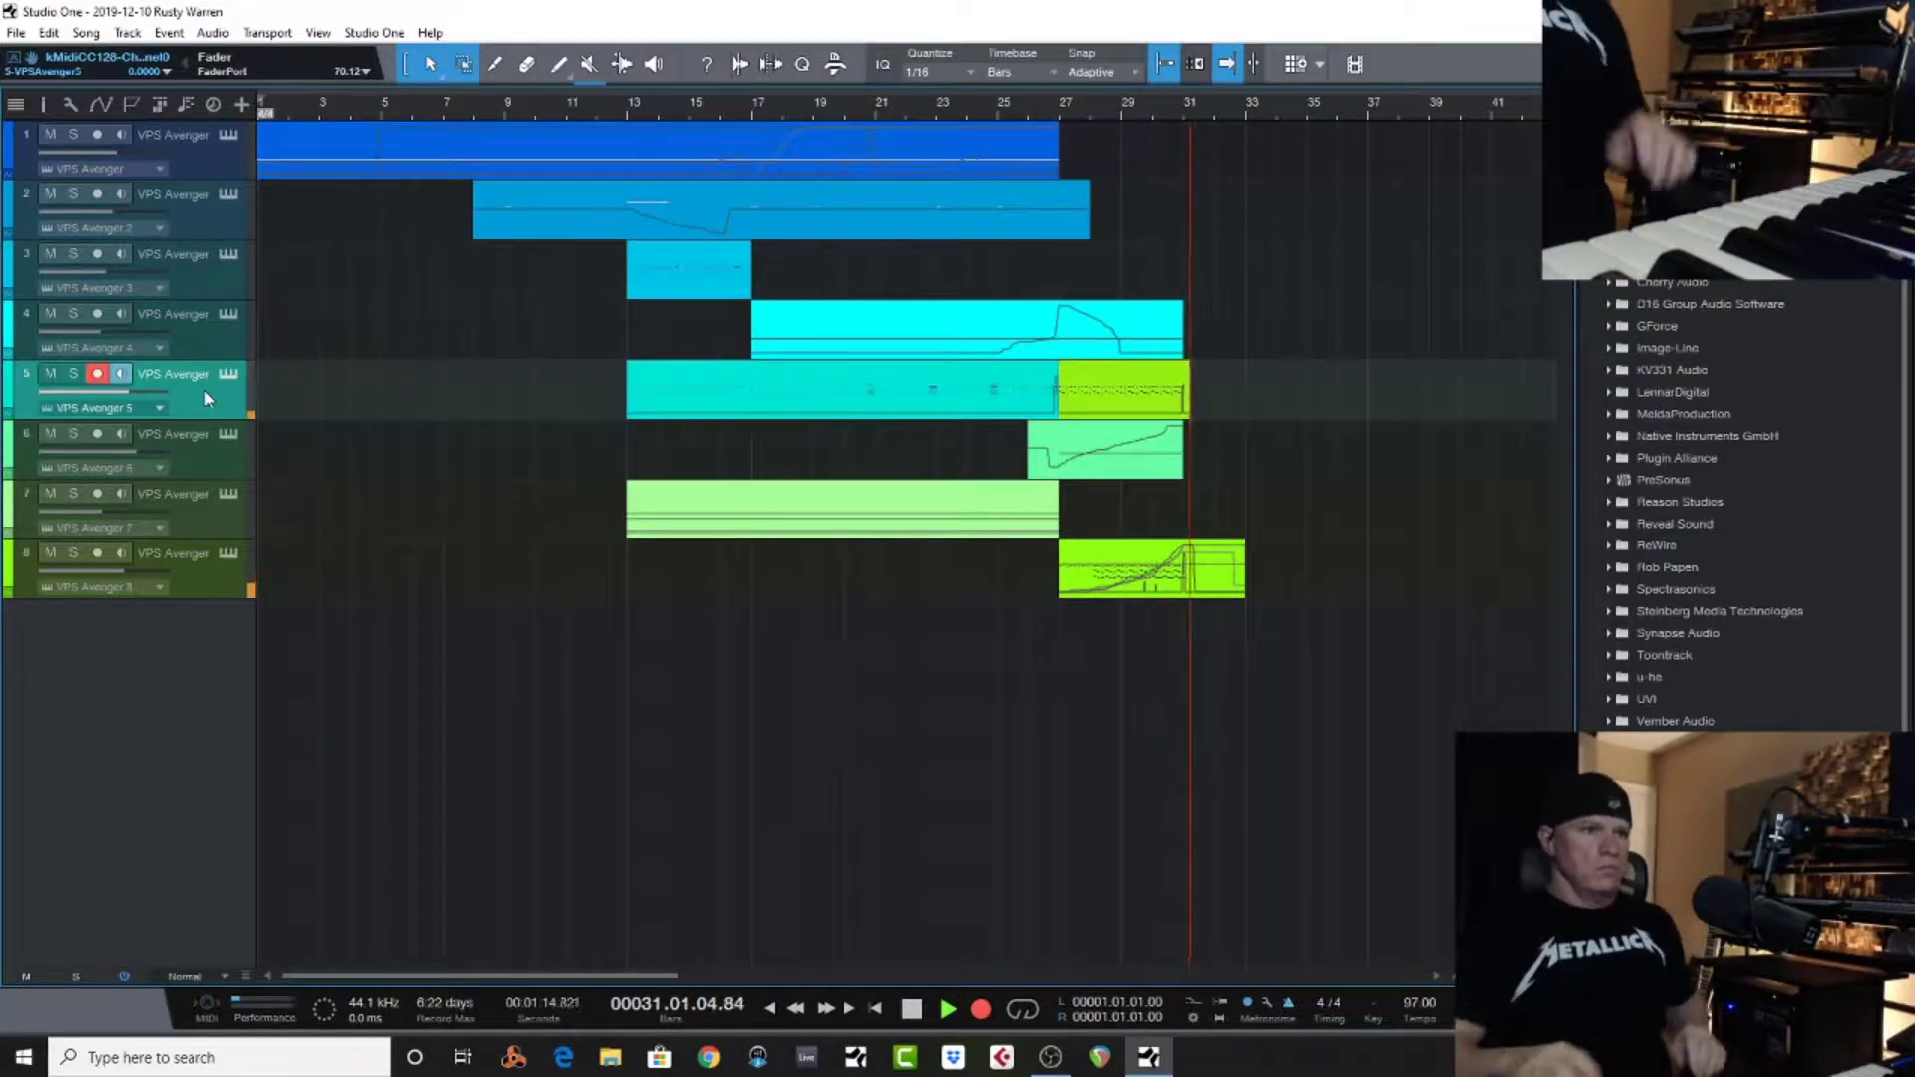
pyautogui.press('space')
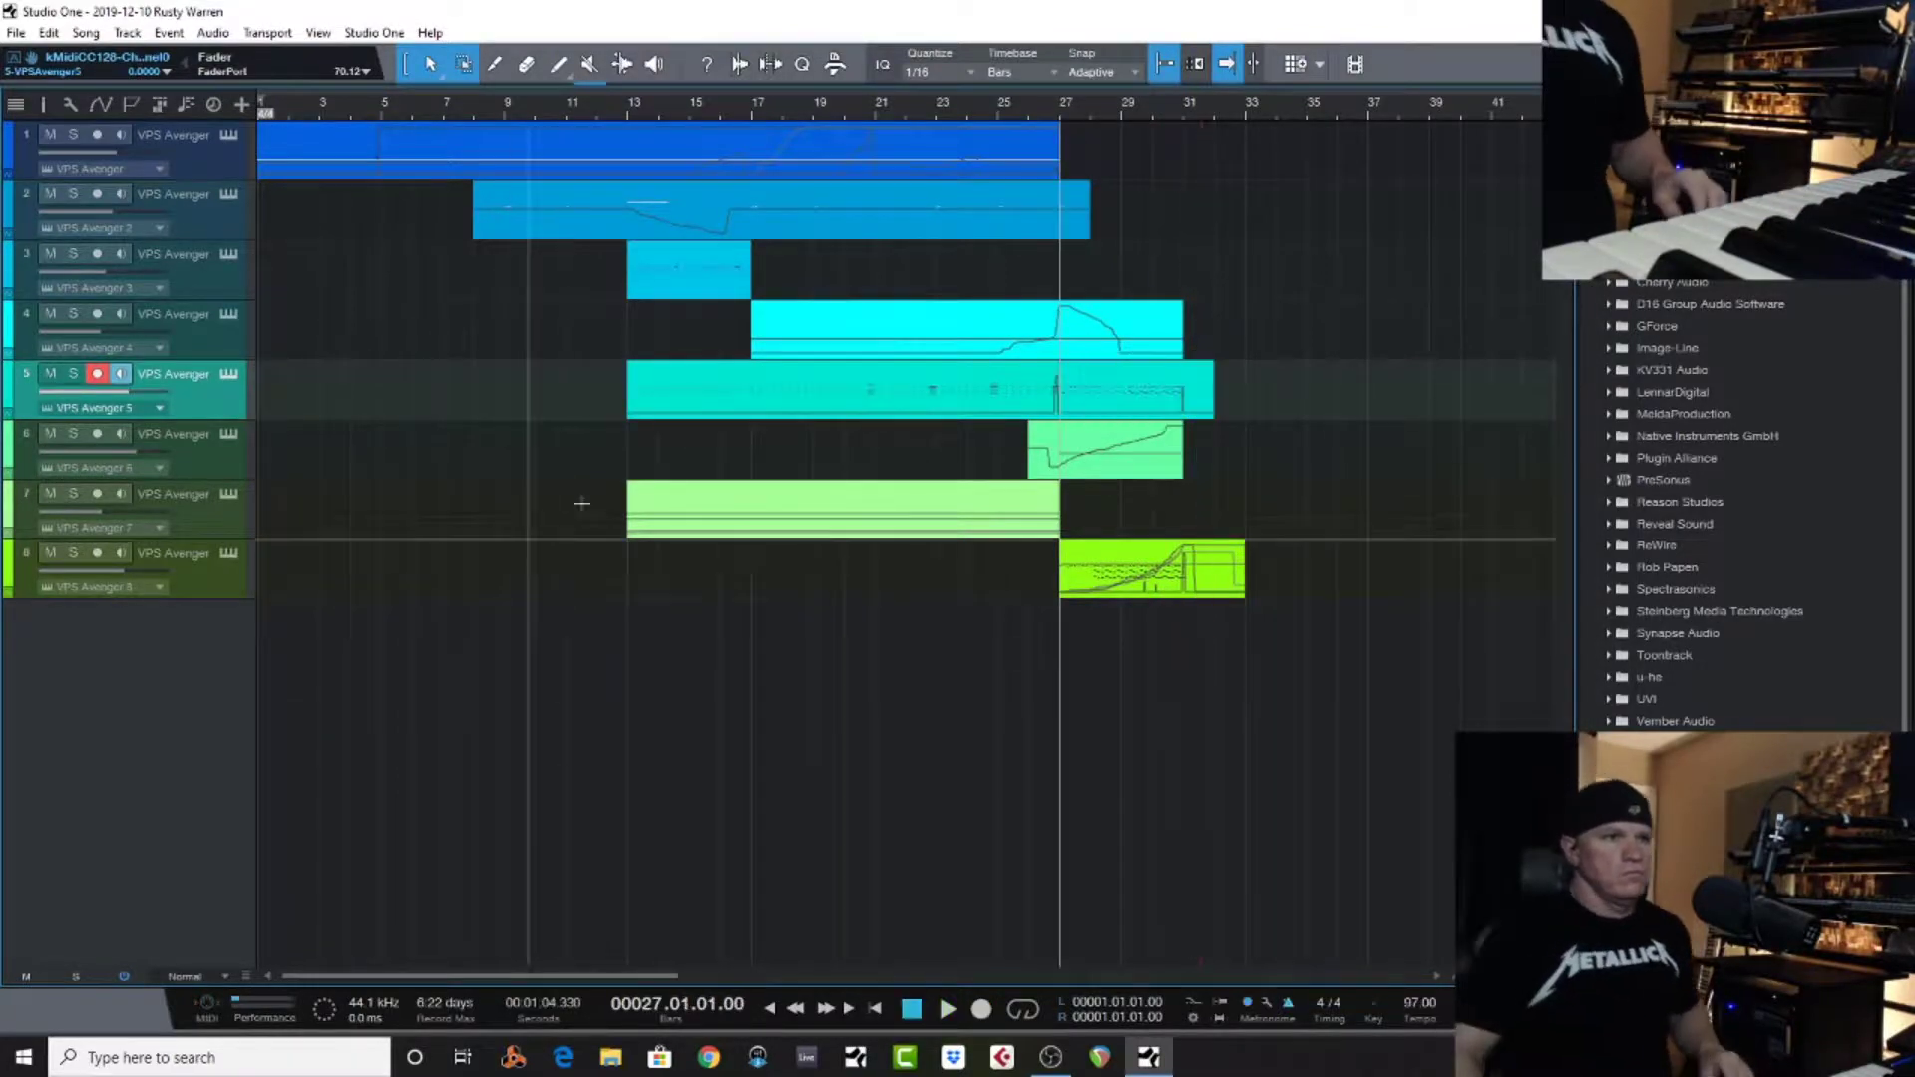
# Play the fifth track's new take from bar 27, and play the whole arrangement from bar 1
pyautogui.press('space')
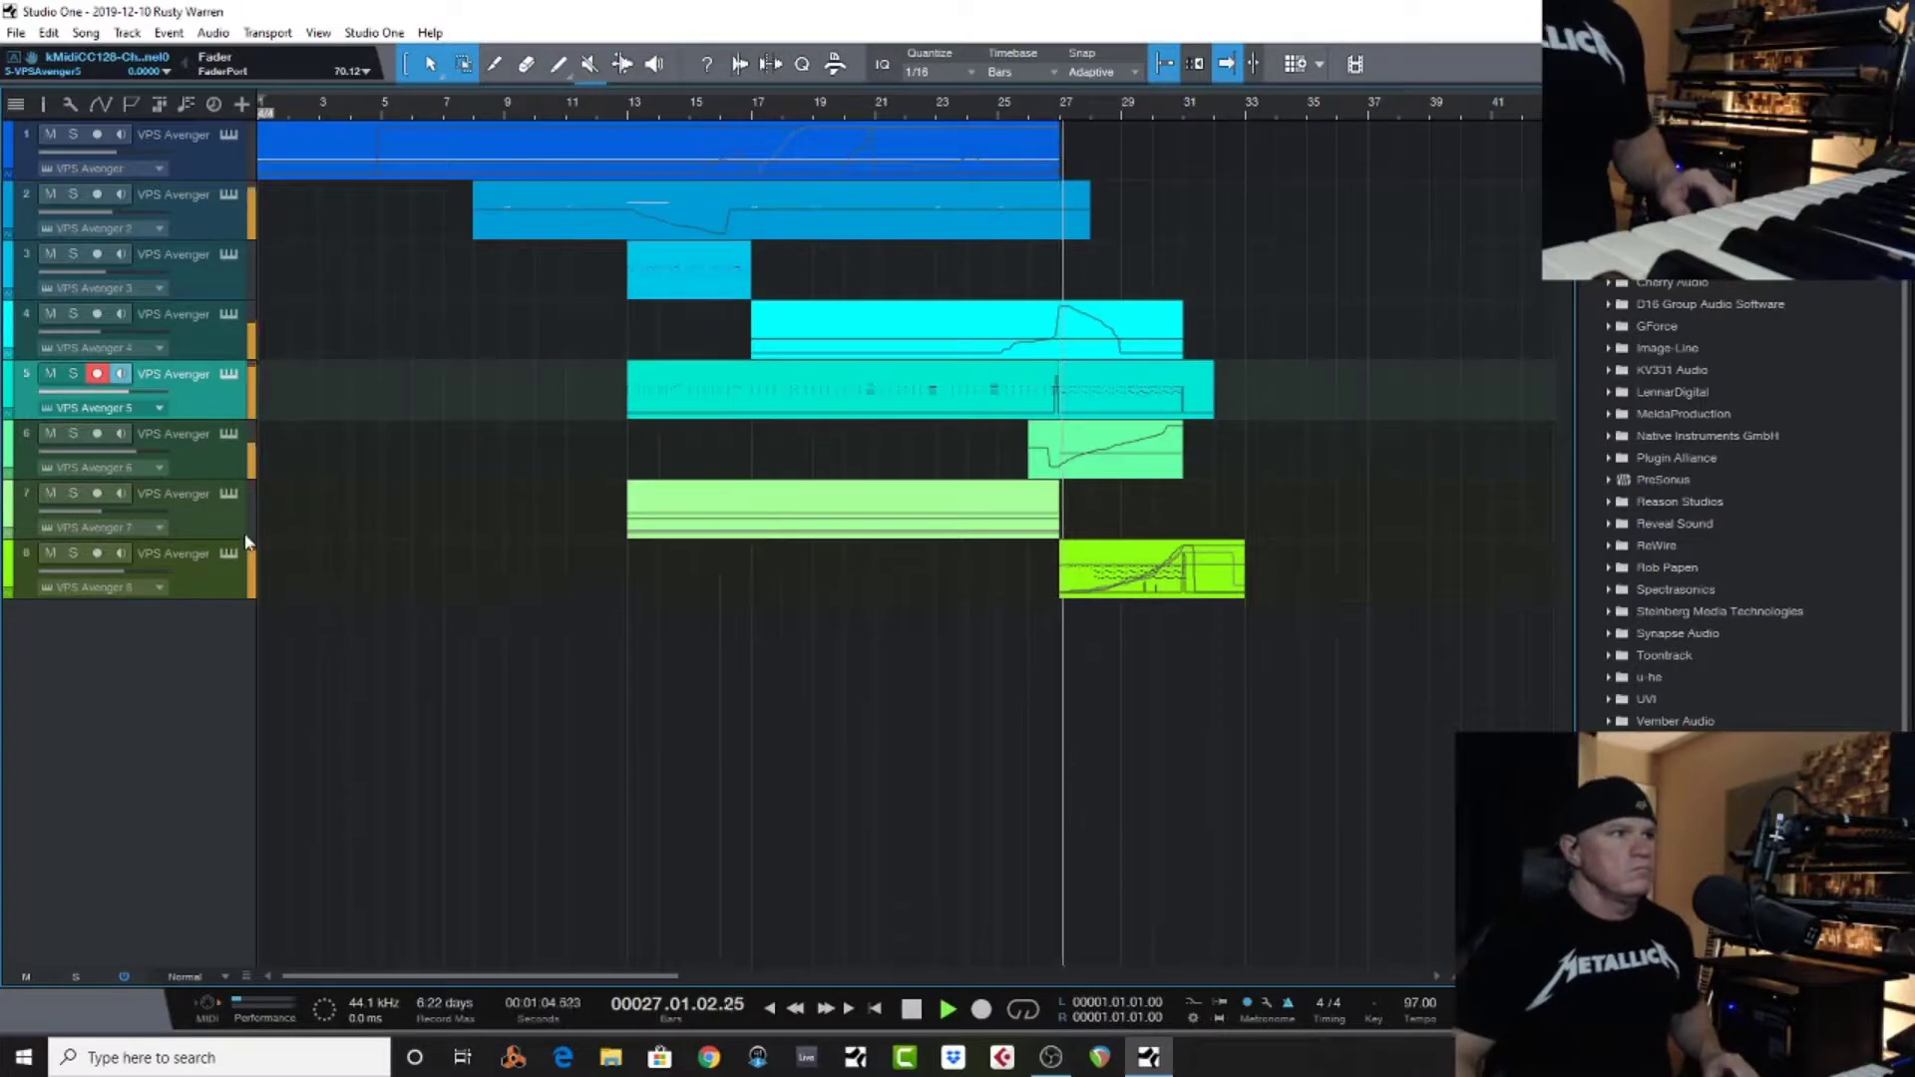
pyautogui.click(228, 374)
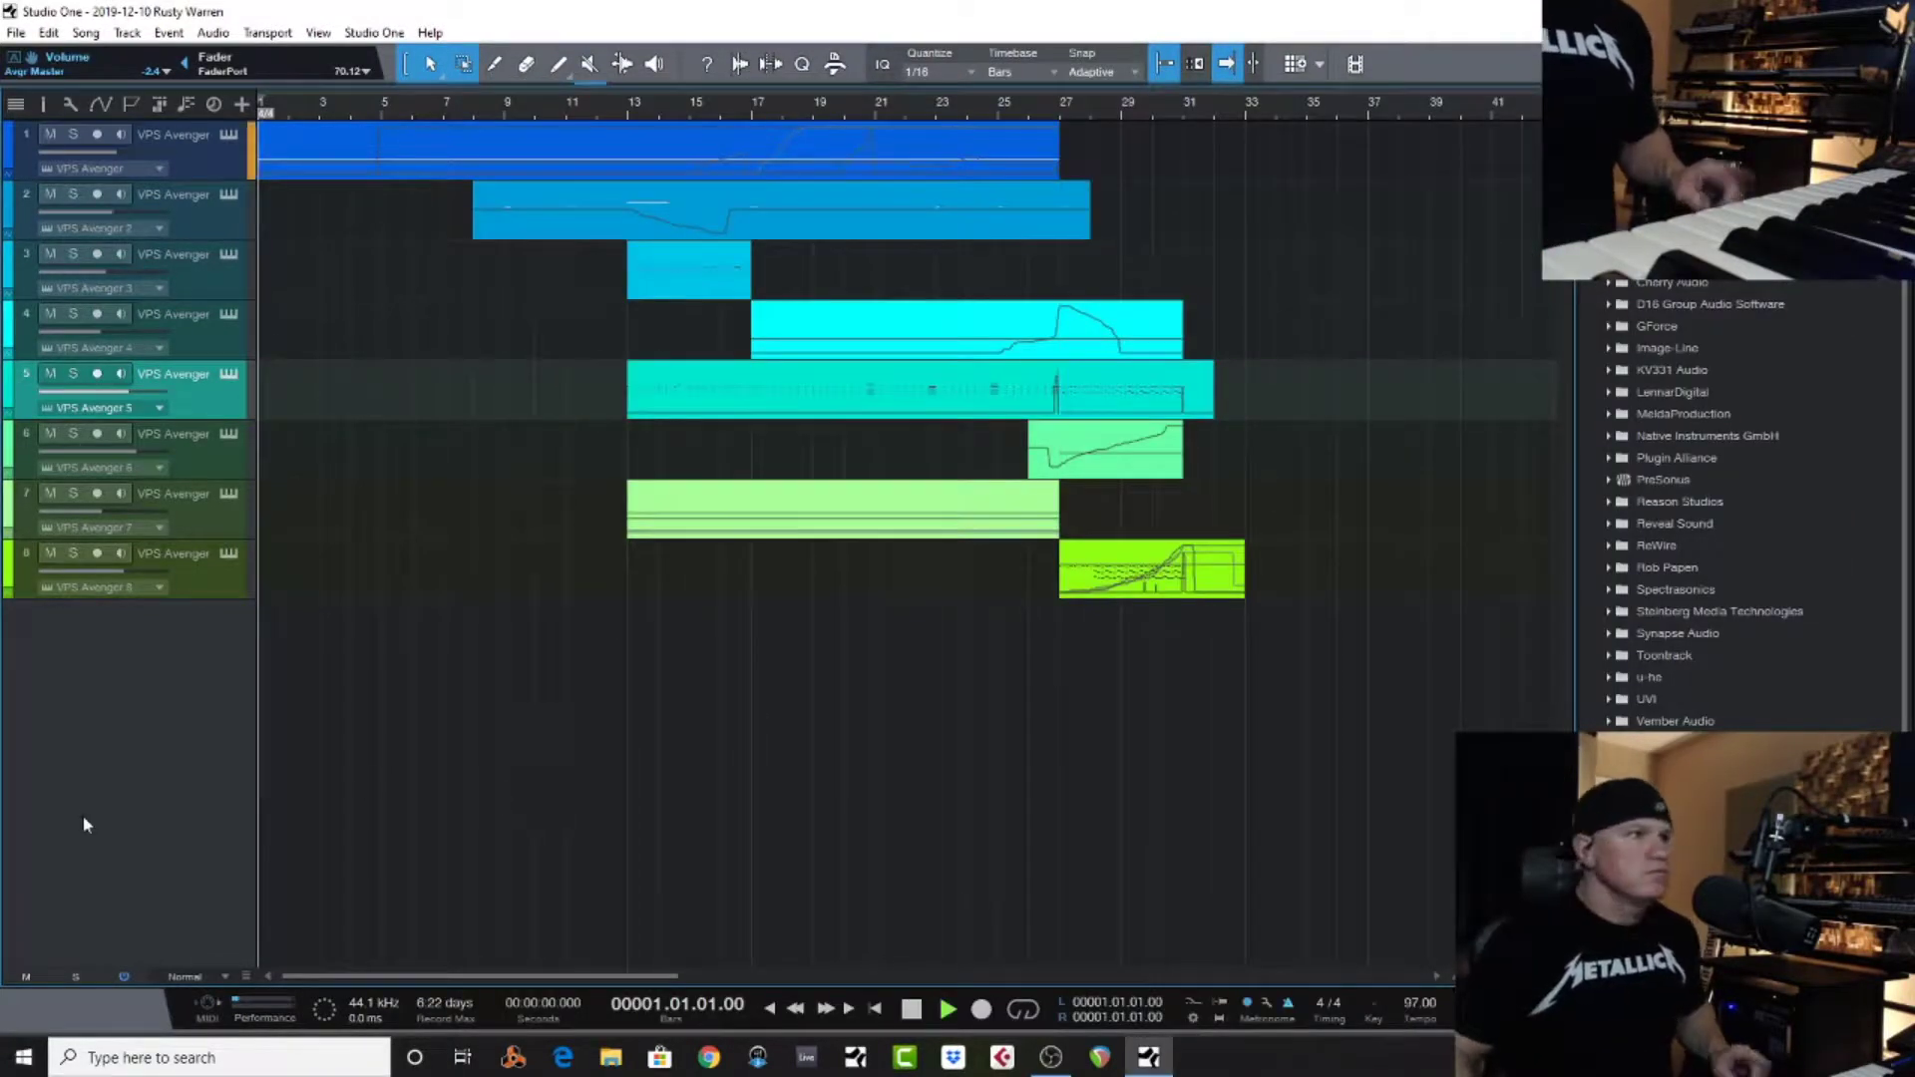
pyautogui.press('space')
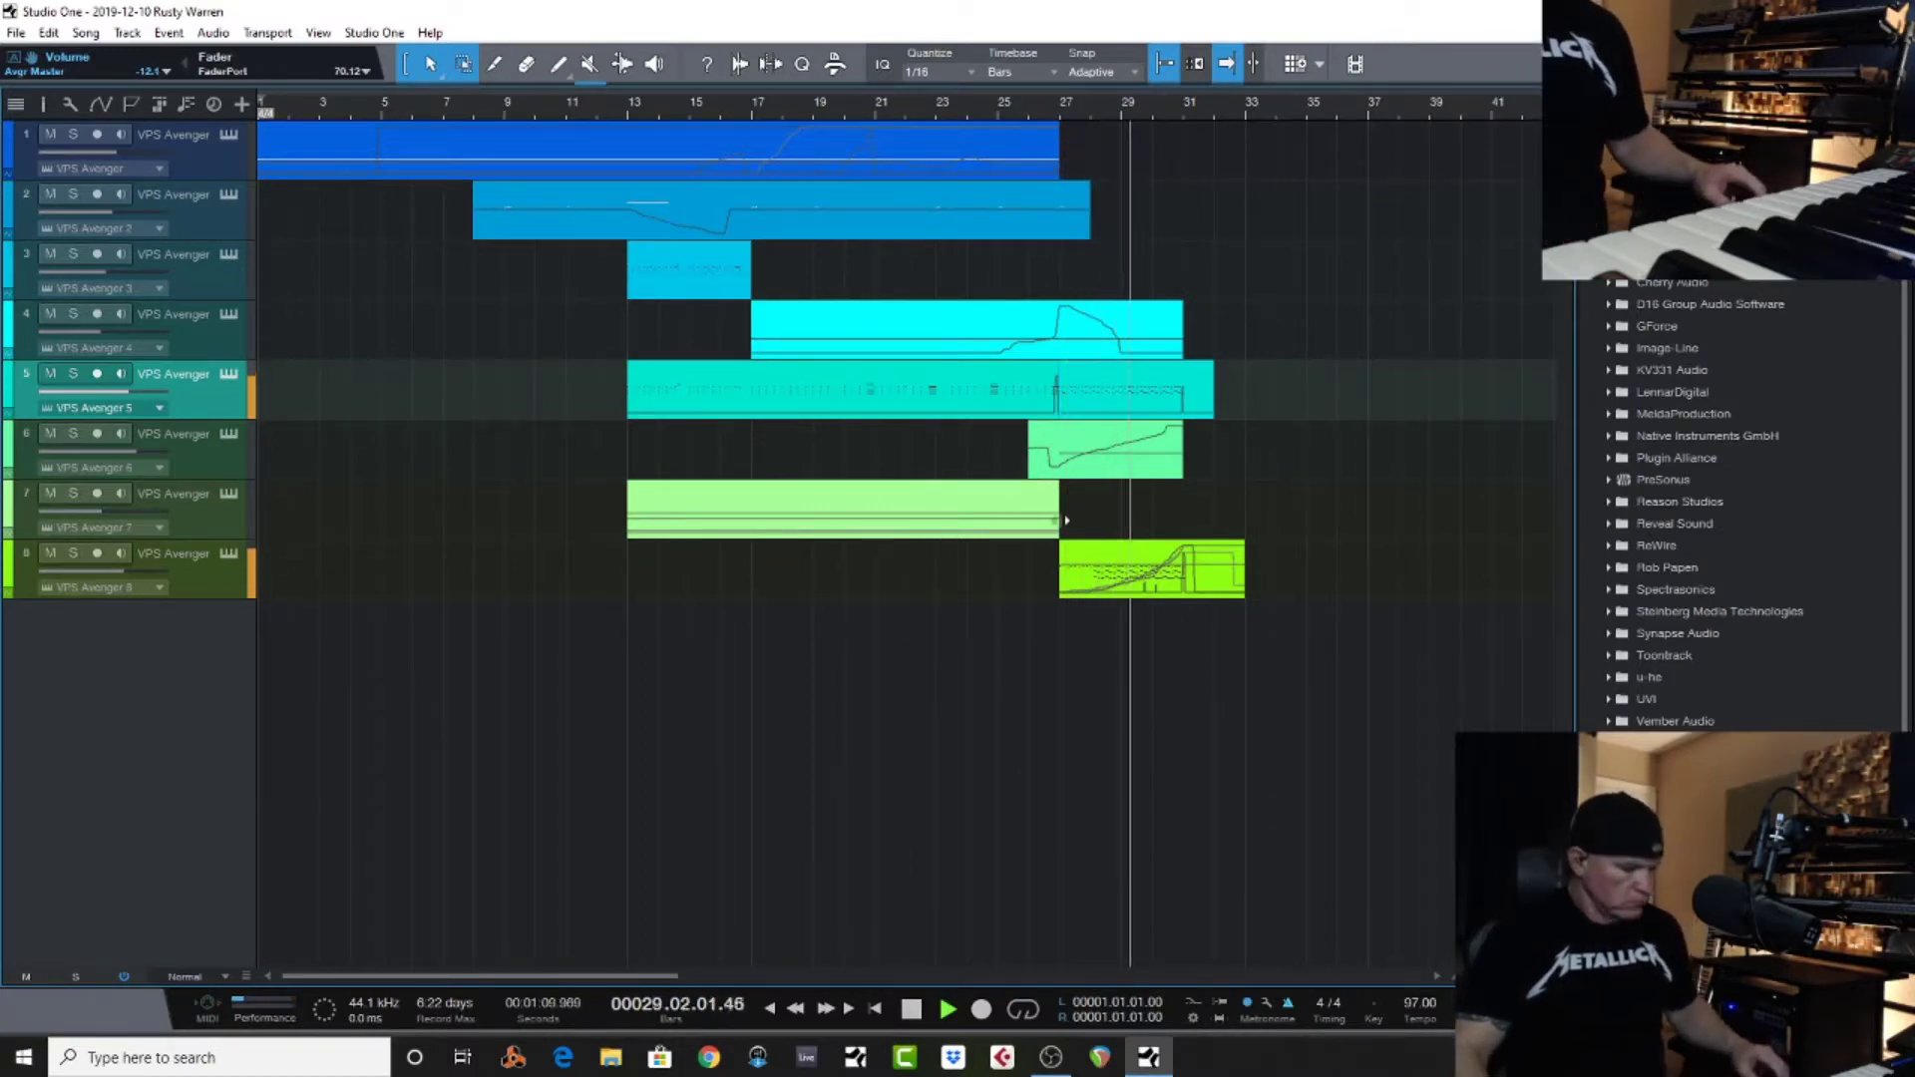
# Extend the end of the seventh track's clip to bar 31 and play the ending from bar 25
pyautogui.moveTo(1062, 520); pyautogui.dragTo(1181, 522)
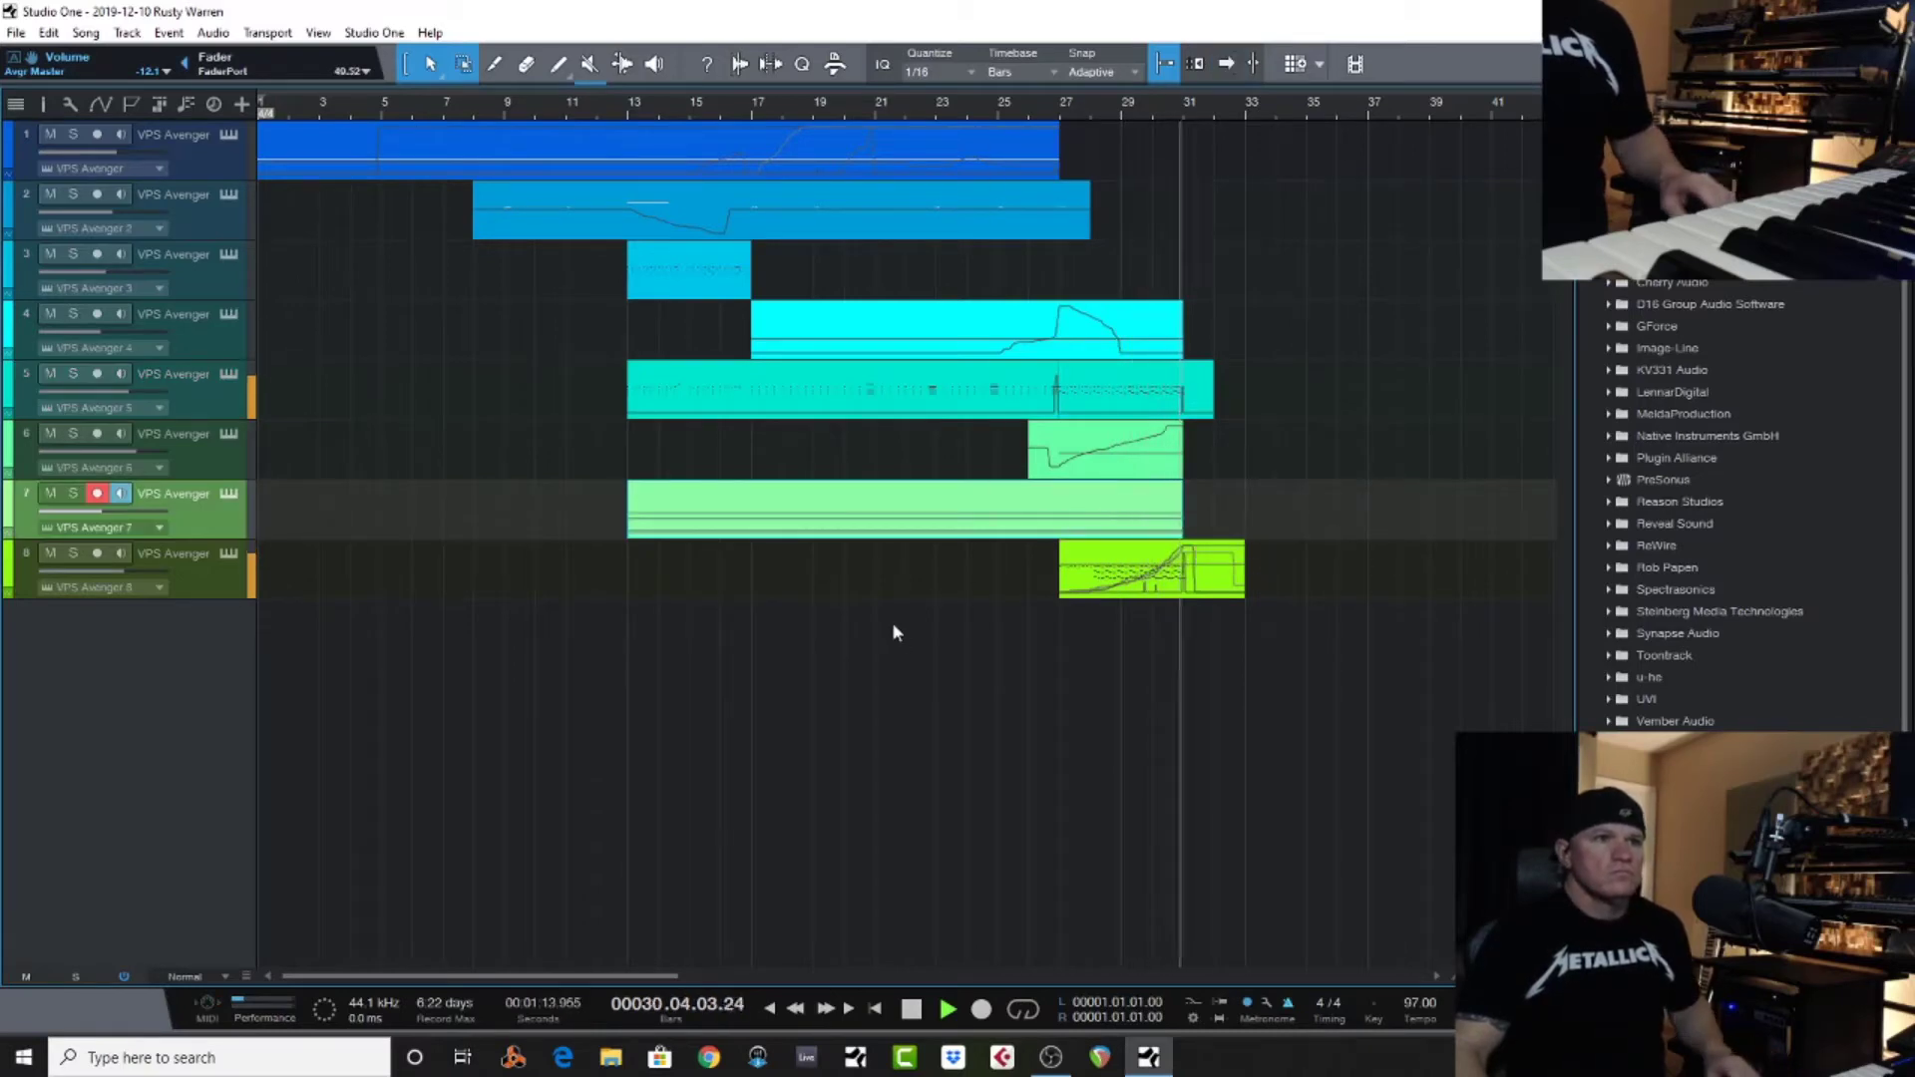
pyautogui.press('space')
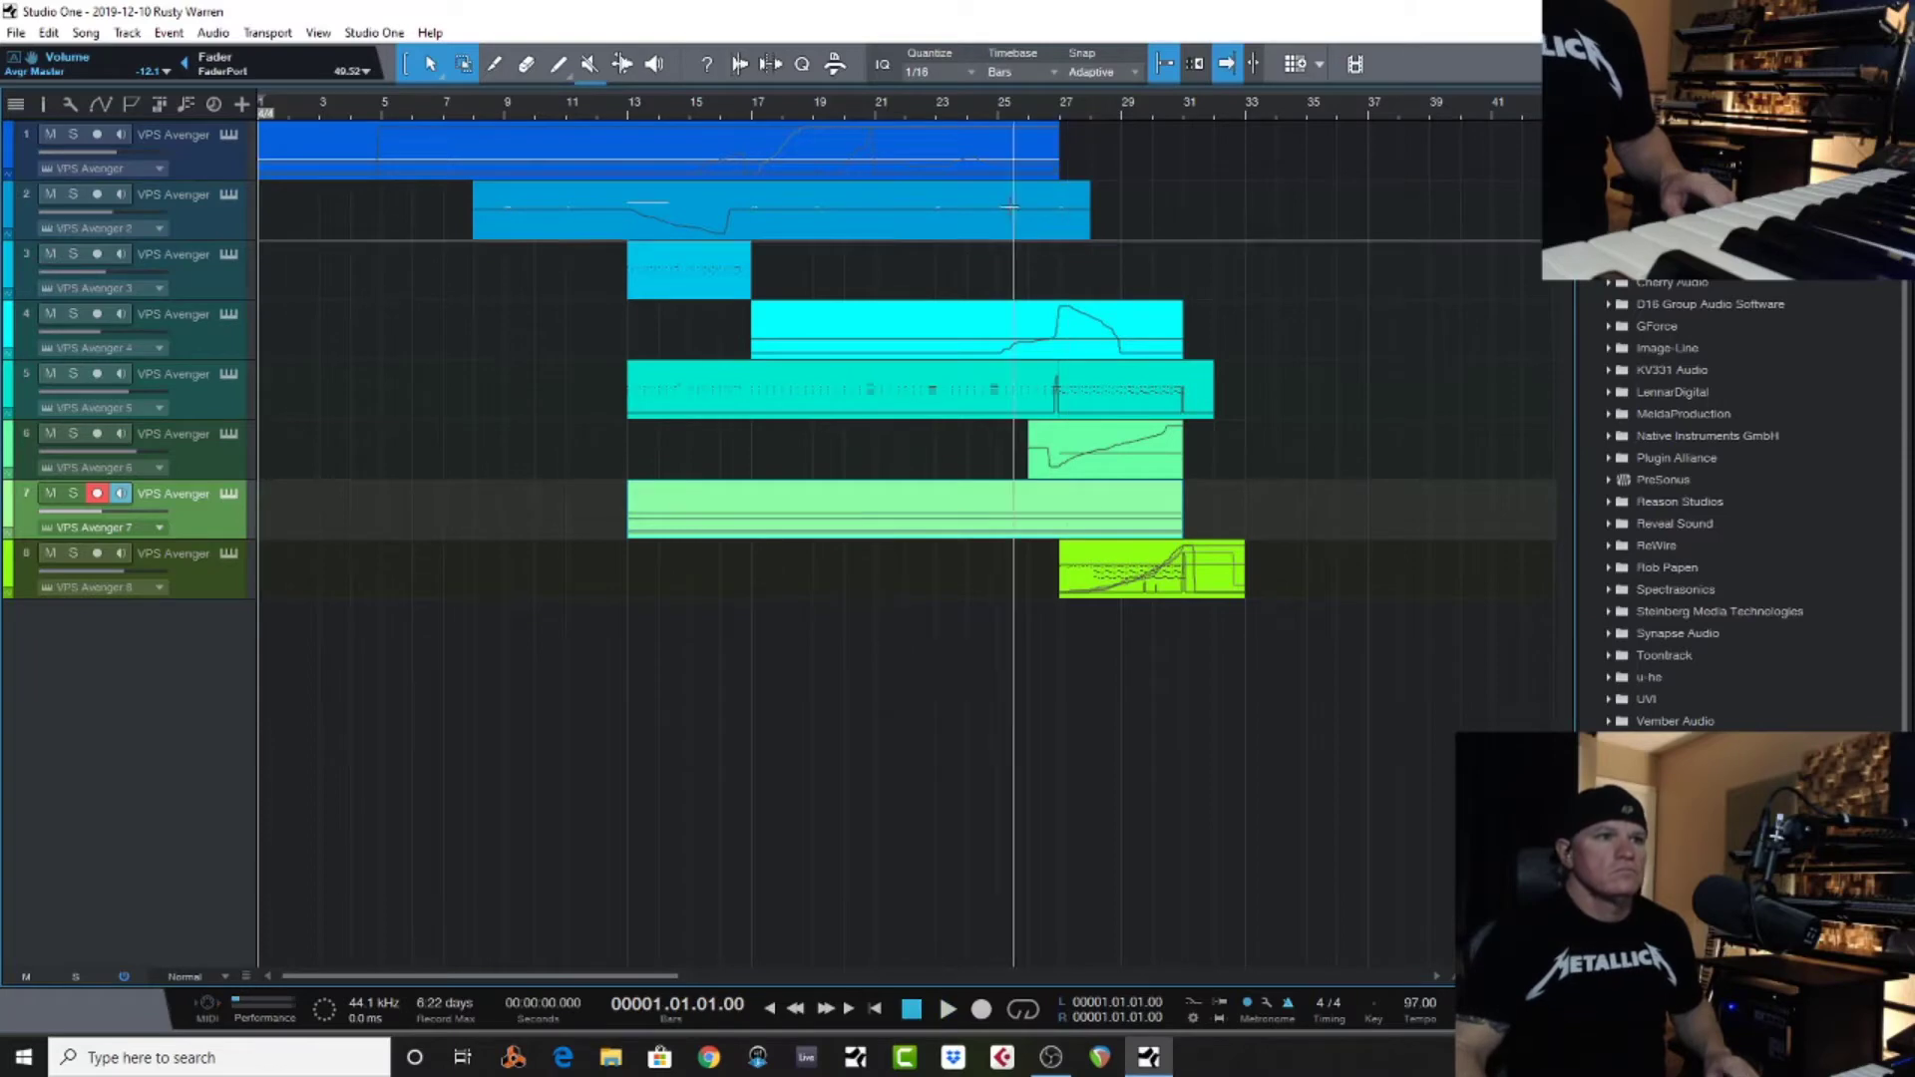
pyautogui.click(1000, 111)
pyautogui.press('space')
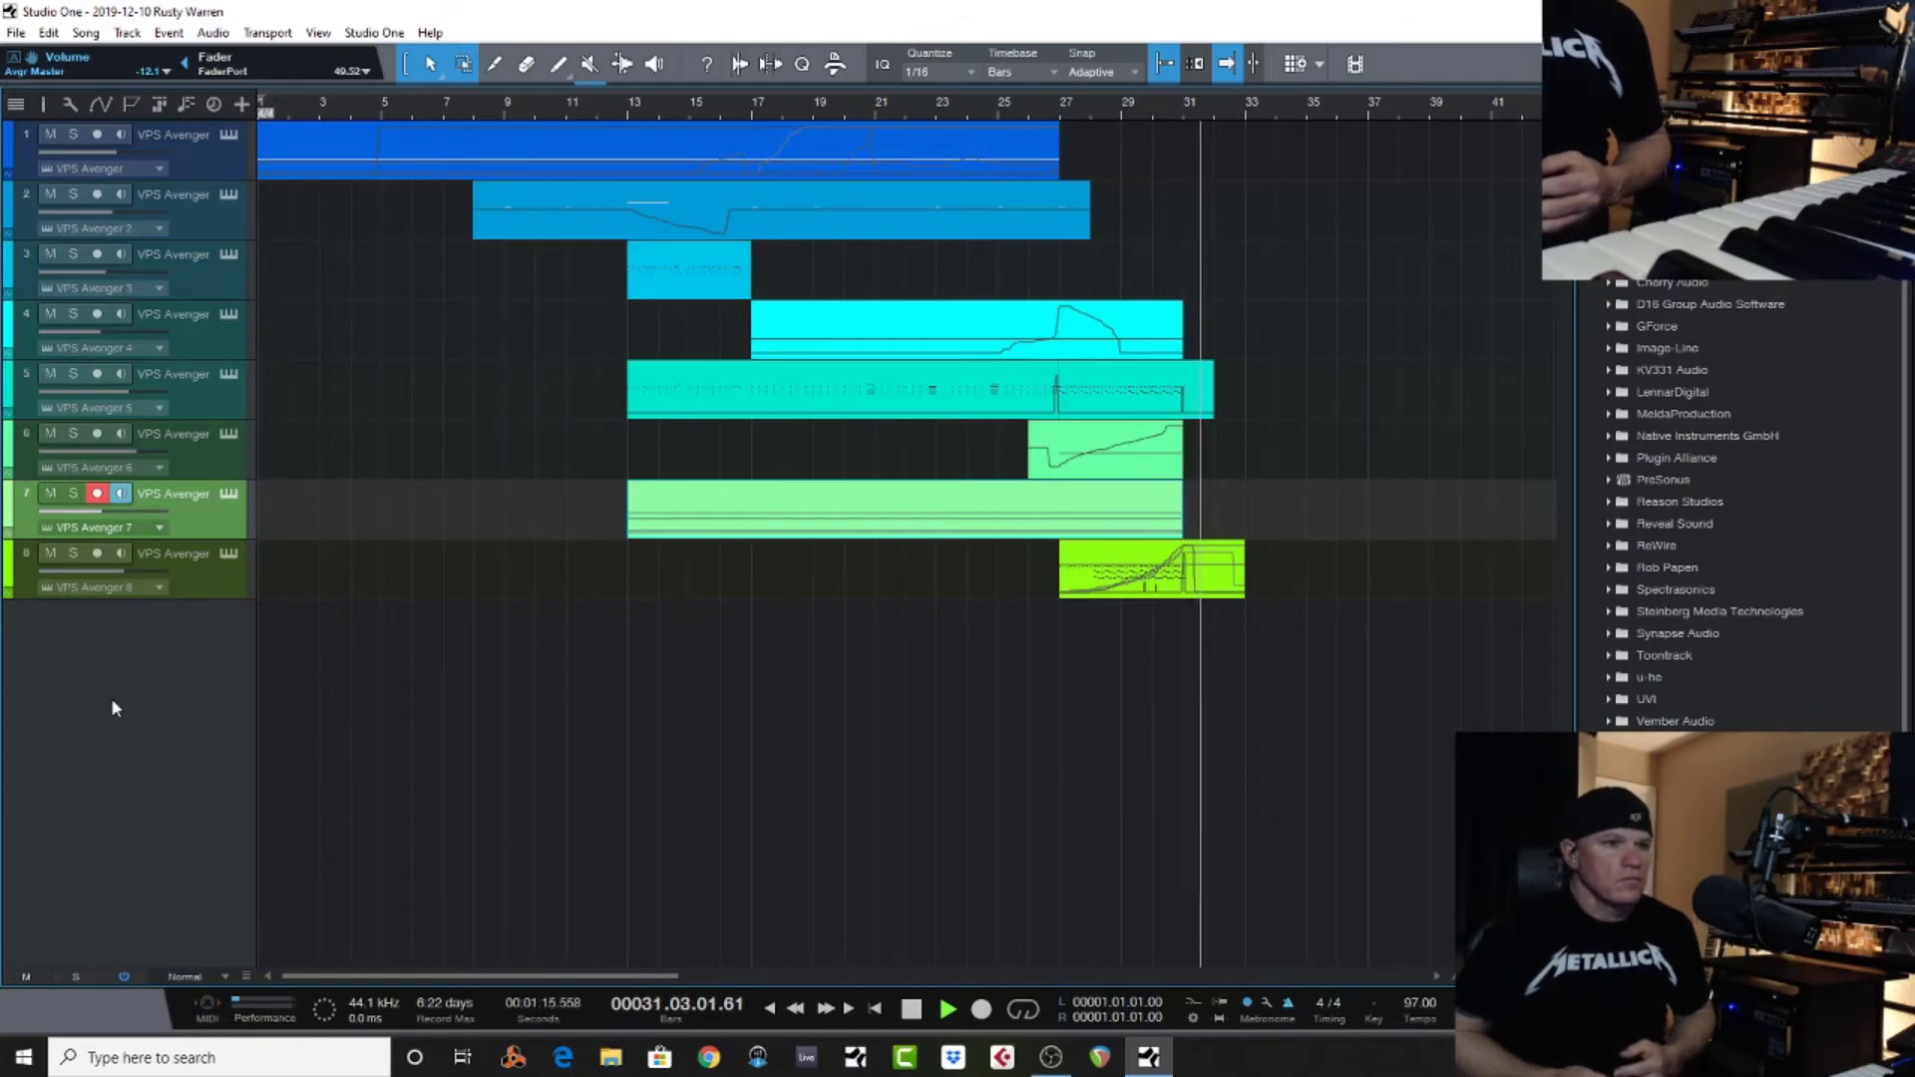
pyautogui.press('space')
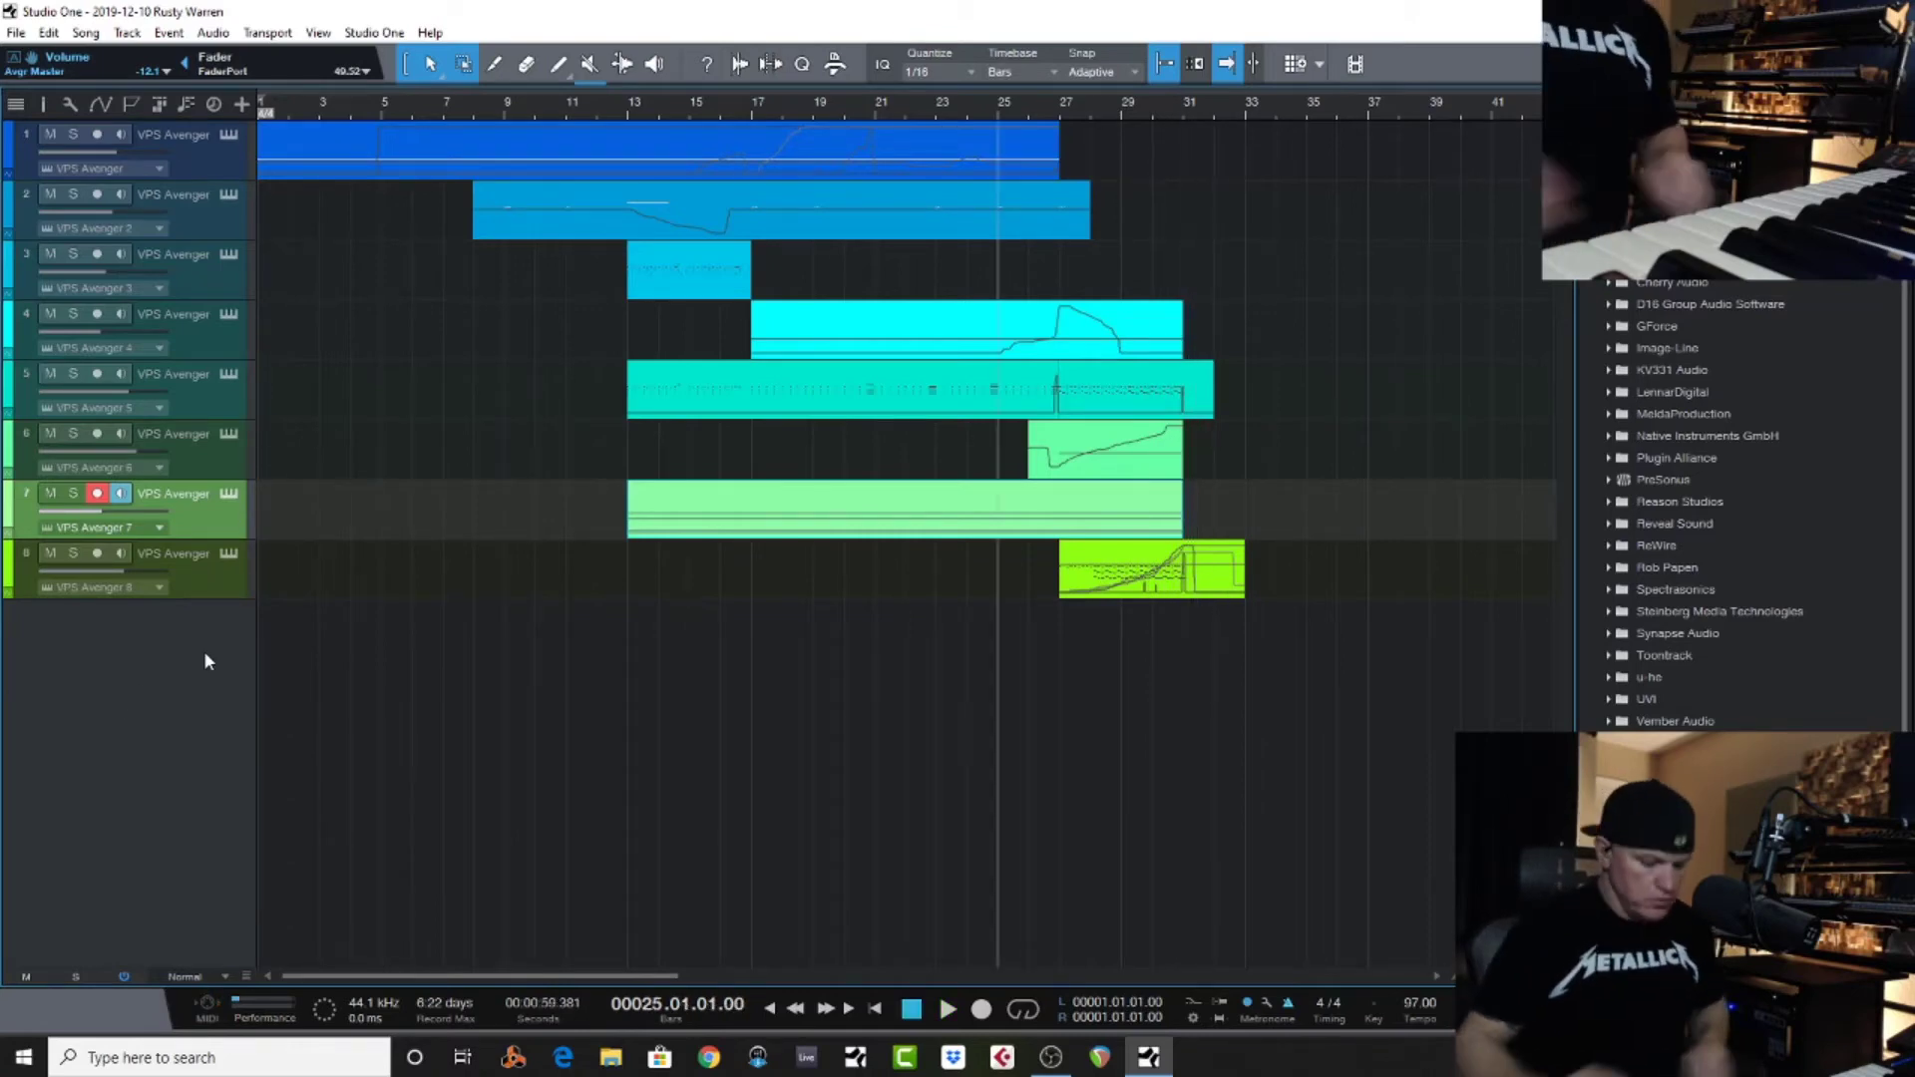
# Return the playhead to bar 1 and open the eighth track's BR Brass Quartett instrument
pyautogui.press(',')
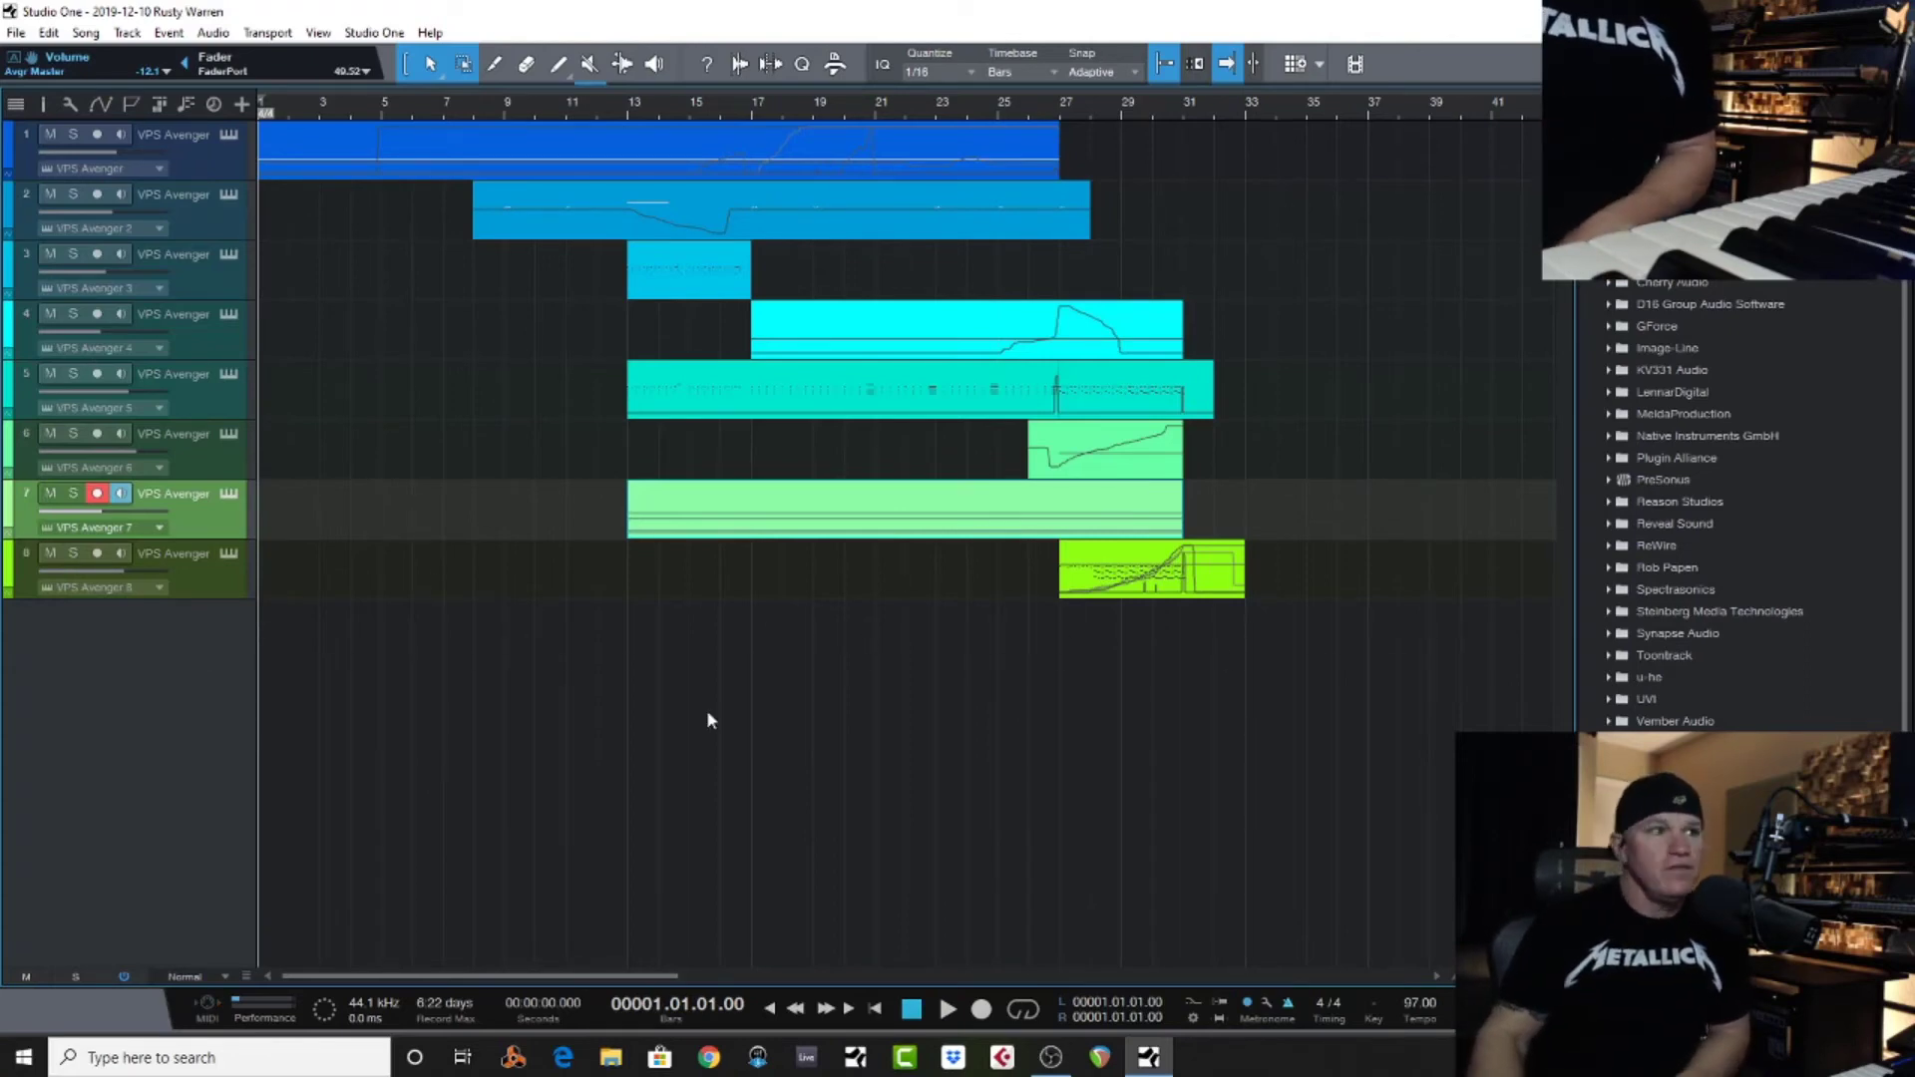
pyautogui.click(228, 554)
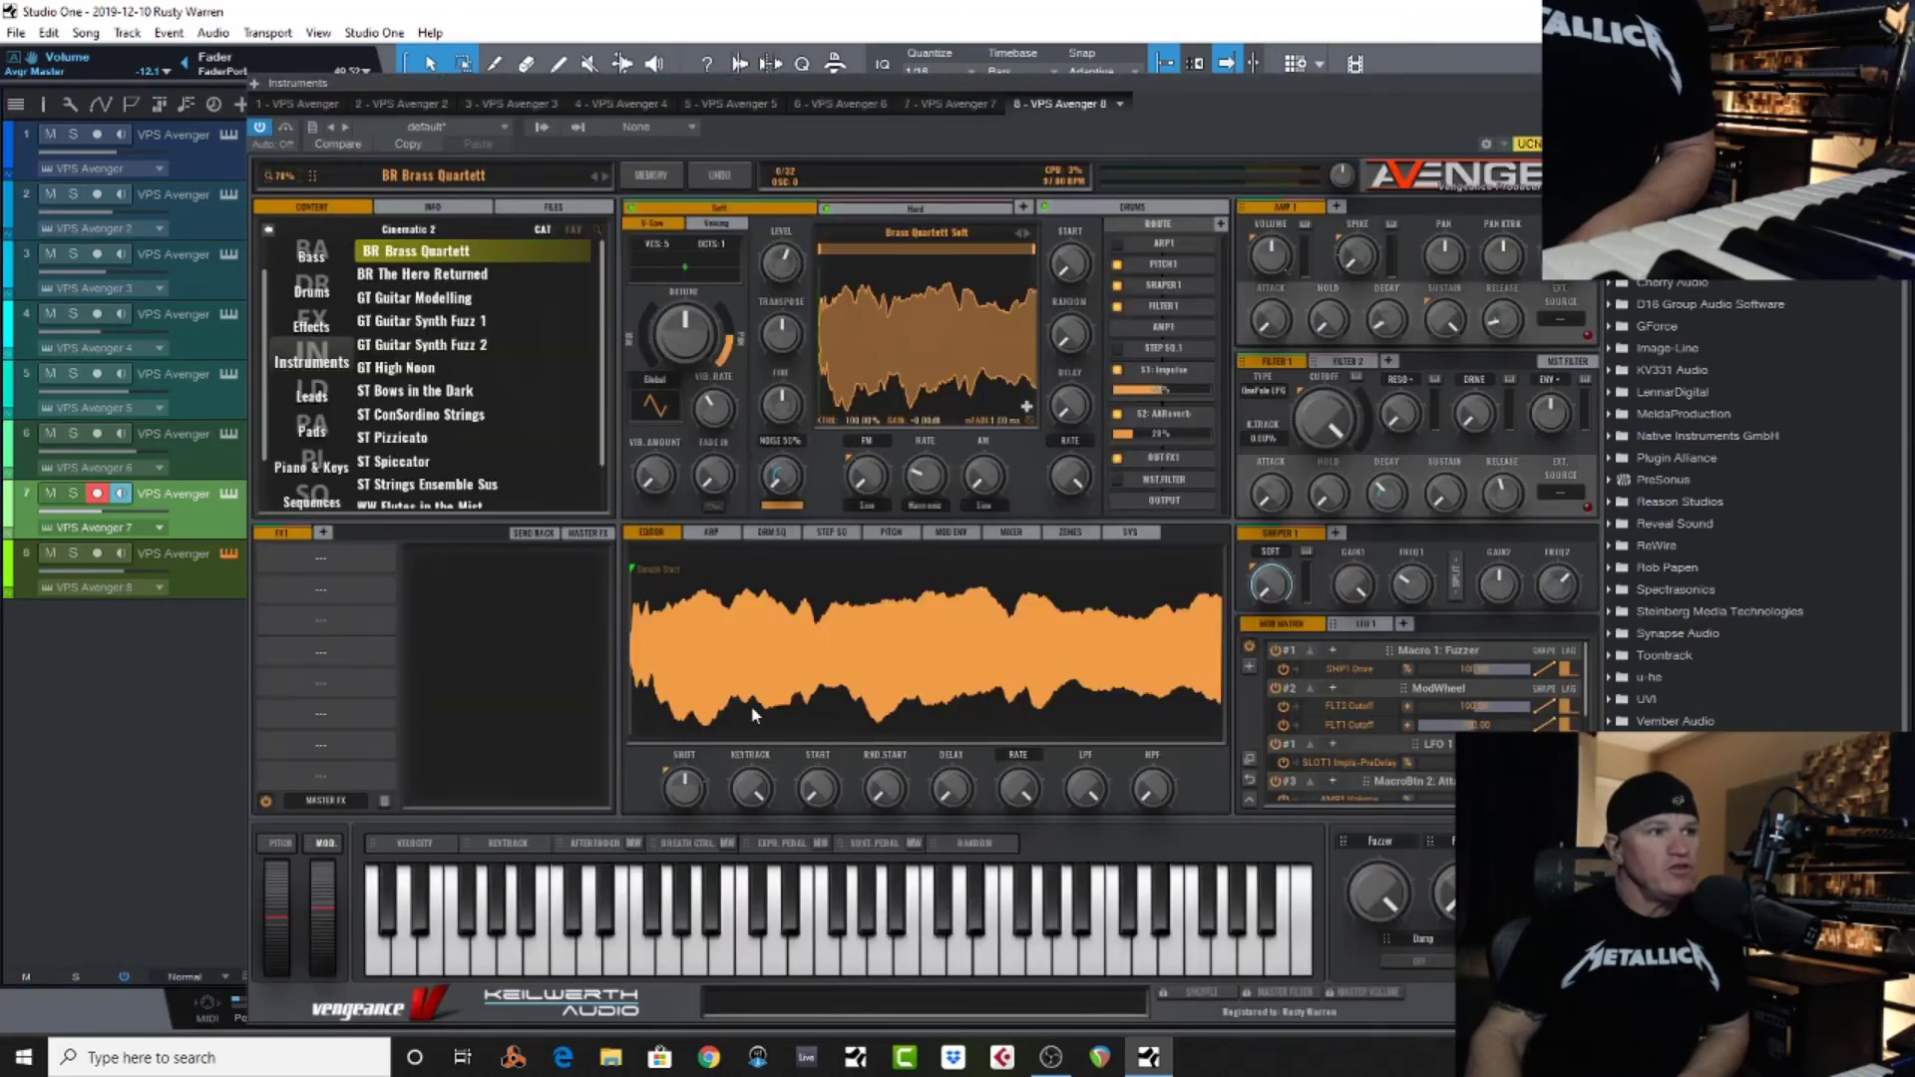